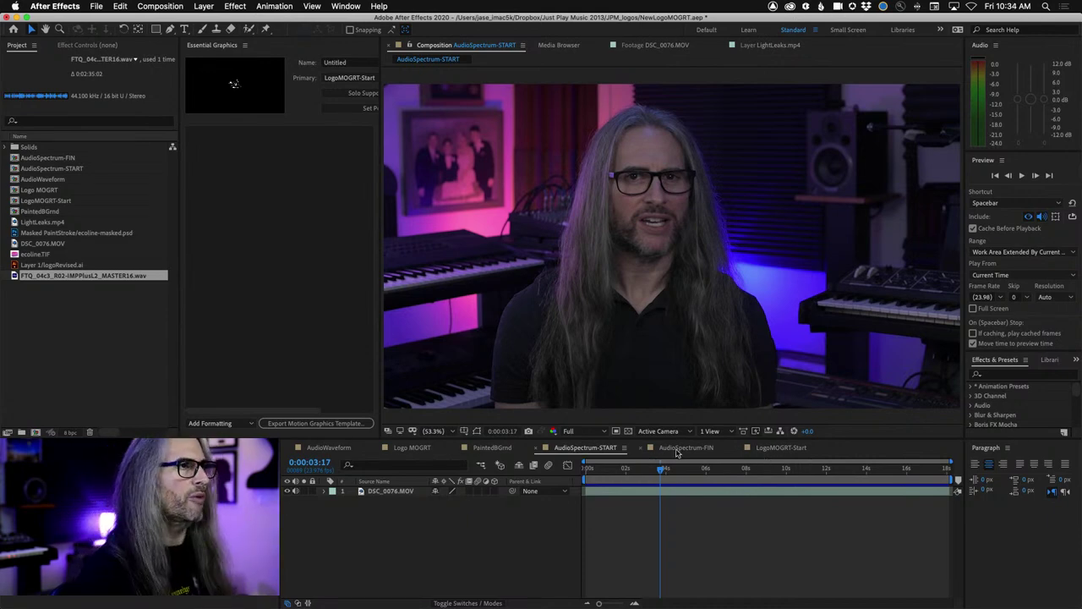
Step: Play back the finished AudioSpectrum-FIN composition from its beginning to examine the animated spectrum line
left_click(676, 453)
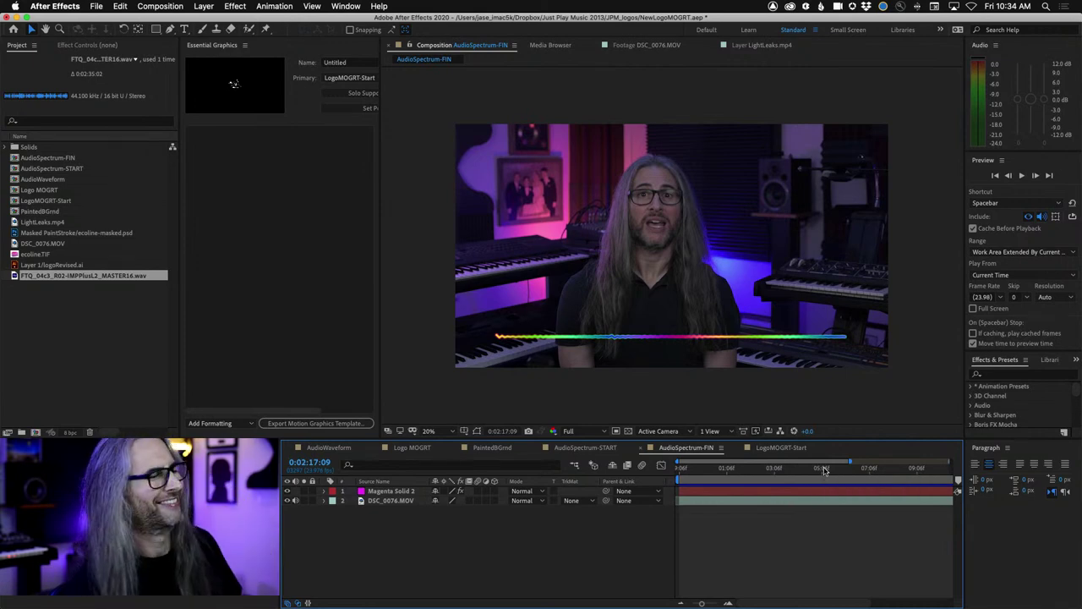
left_click_drag(825, 470, 676, 470)
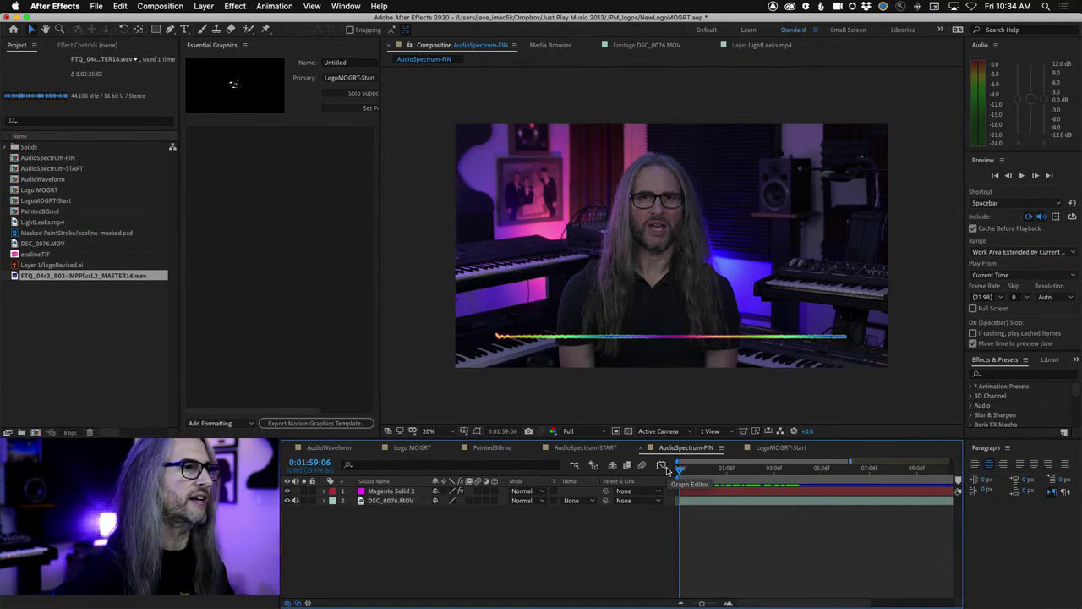
mouse_move(723, 605)
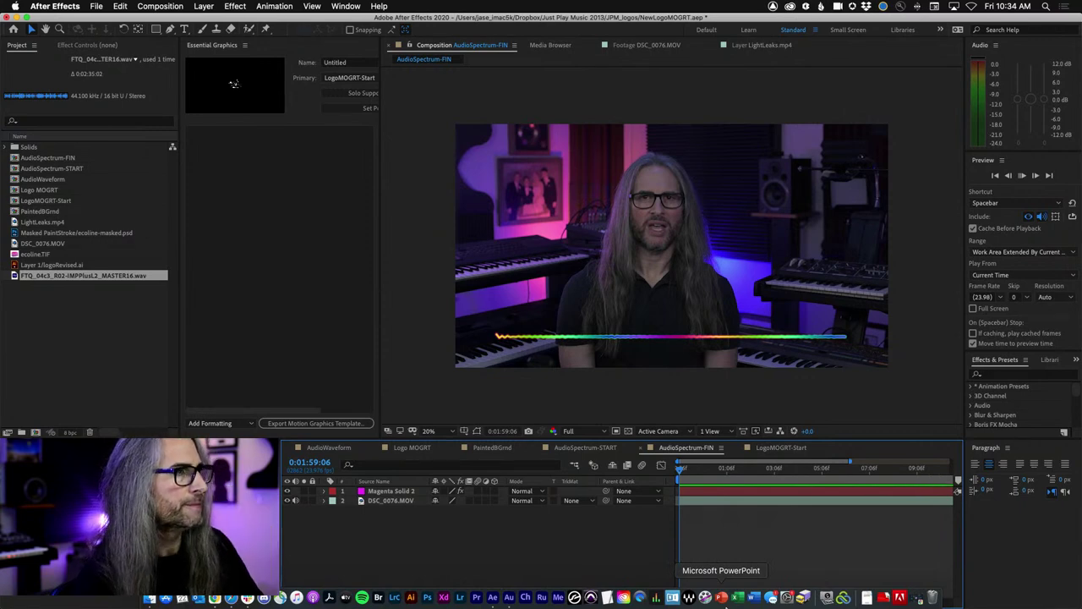
key("space")
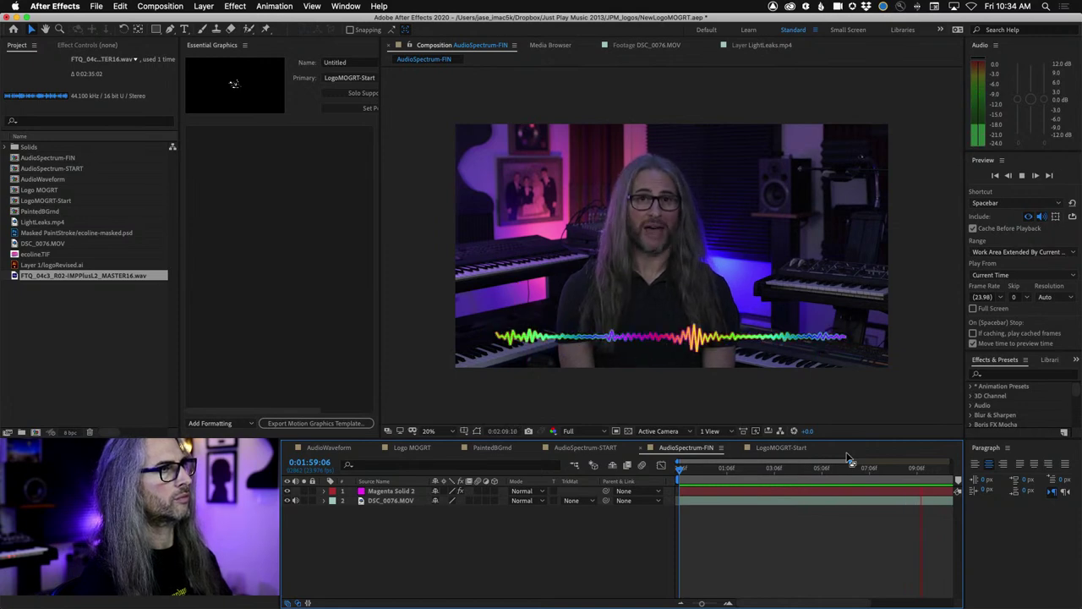
key("space")
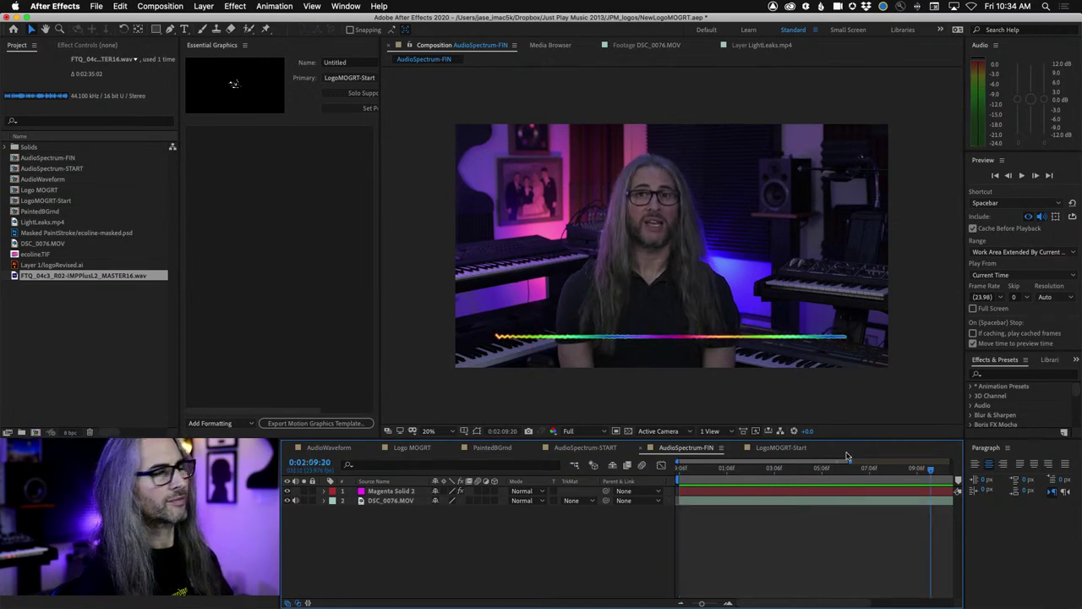
Step: In the AudioSpectrum-START composition, create a magenta solid layer at comp size, 1920 x 1080 px, above the video
left_click(593, 449)
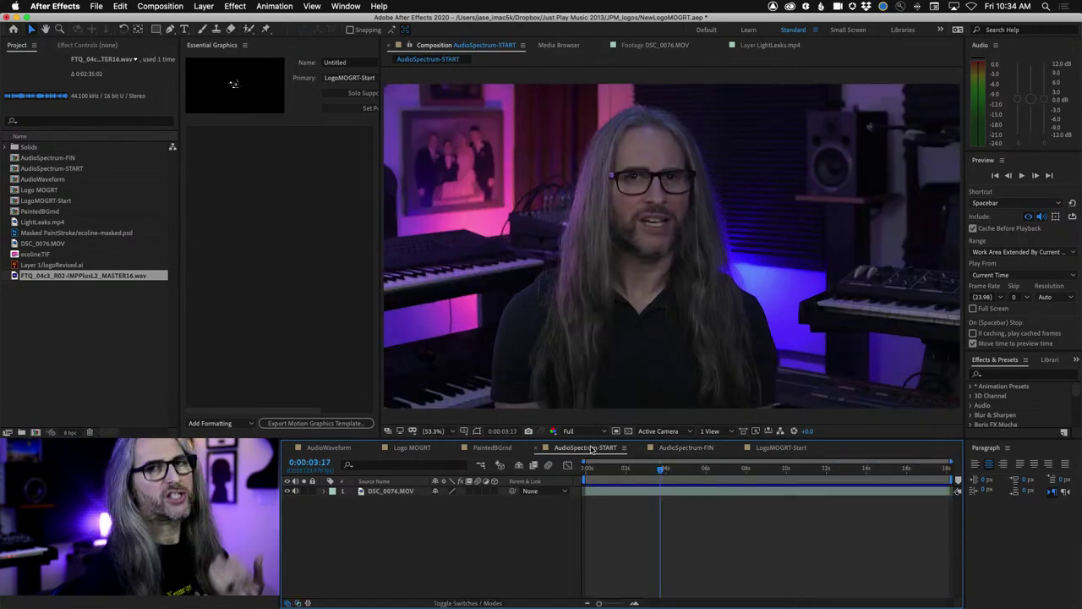
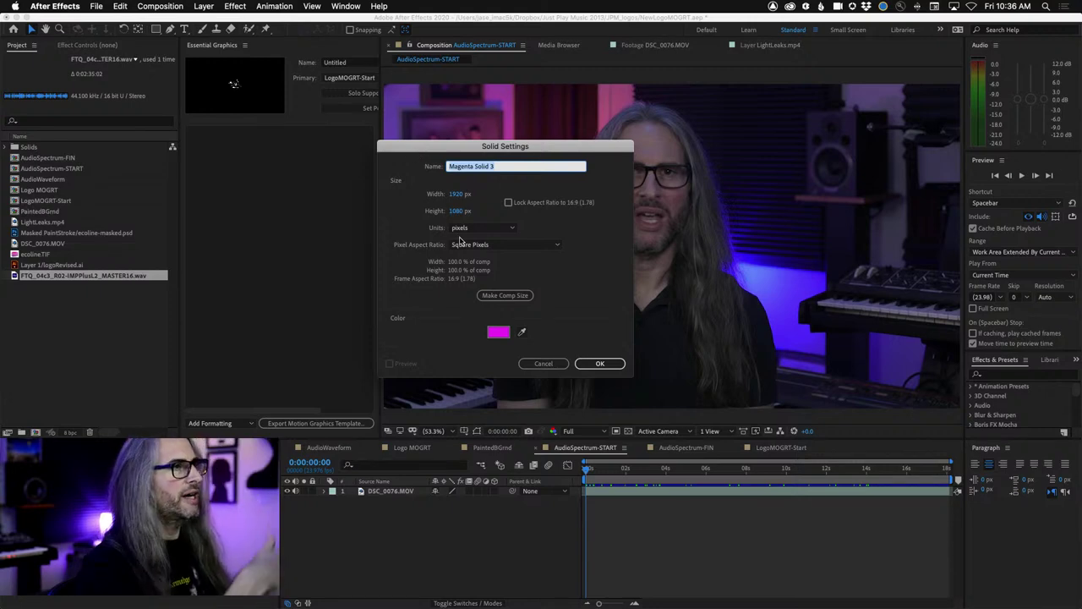
left_click(500, 298)
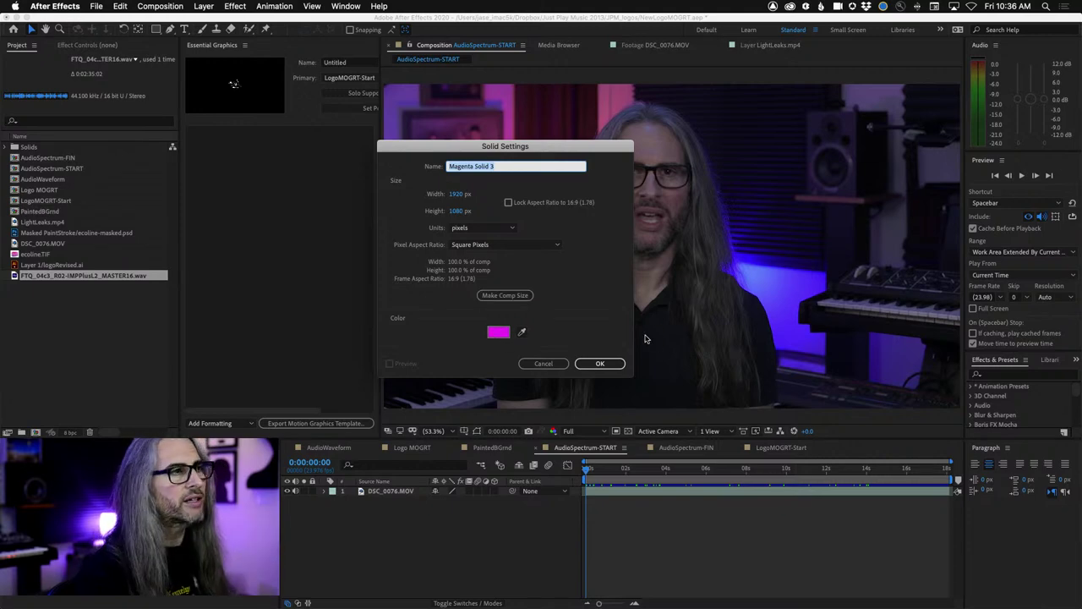
left_click(601, 364)
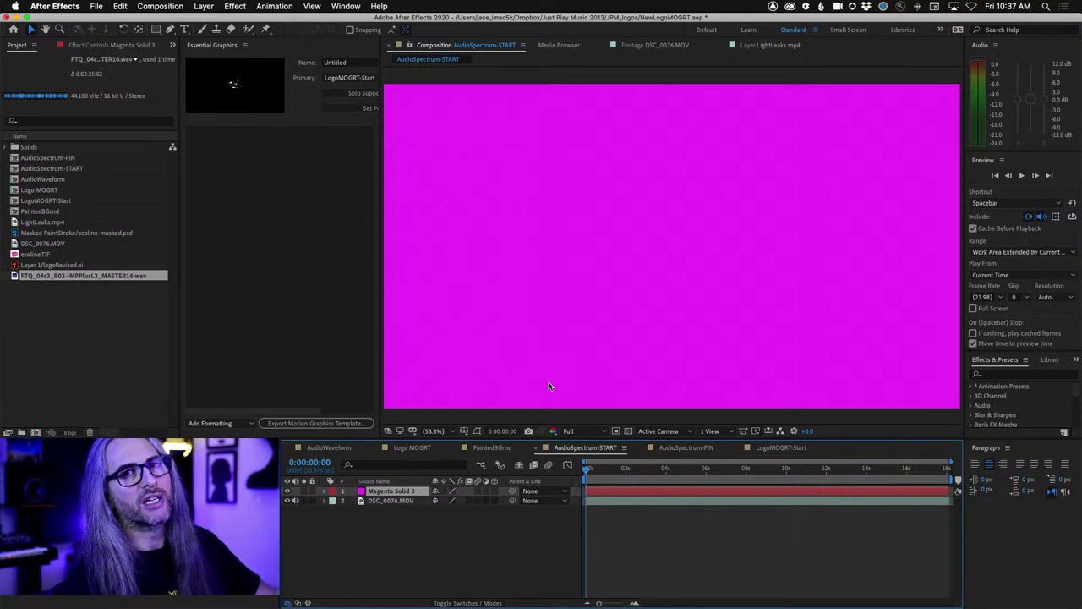
Step: Find the Audio Spectrum effect by searching for "spectr" and apply it to the magenta solid
left_click(1020, 373)
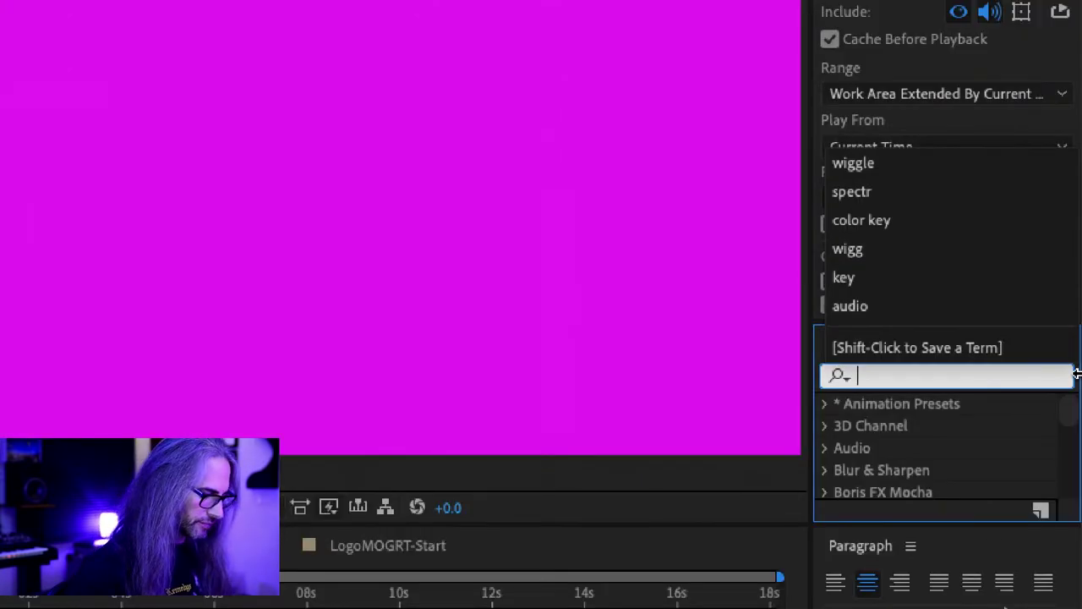
type("spectr")
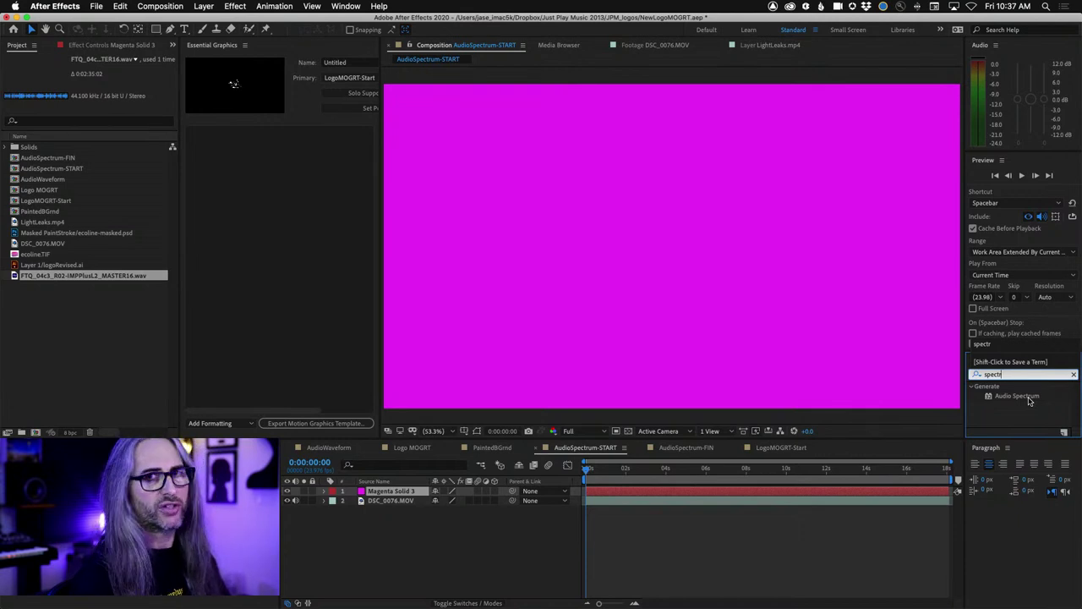
left_click(1026, 398)
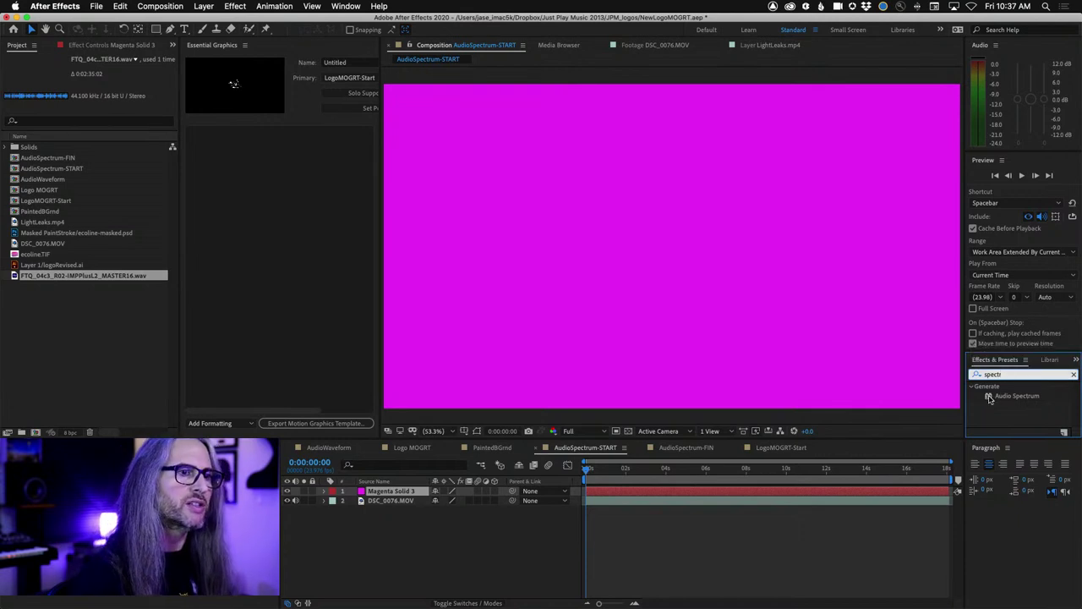
left_click_drag(989, 398, 390, 497)
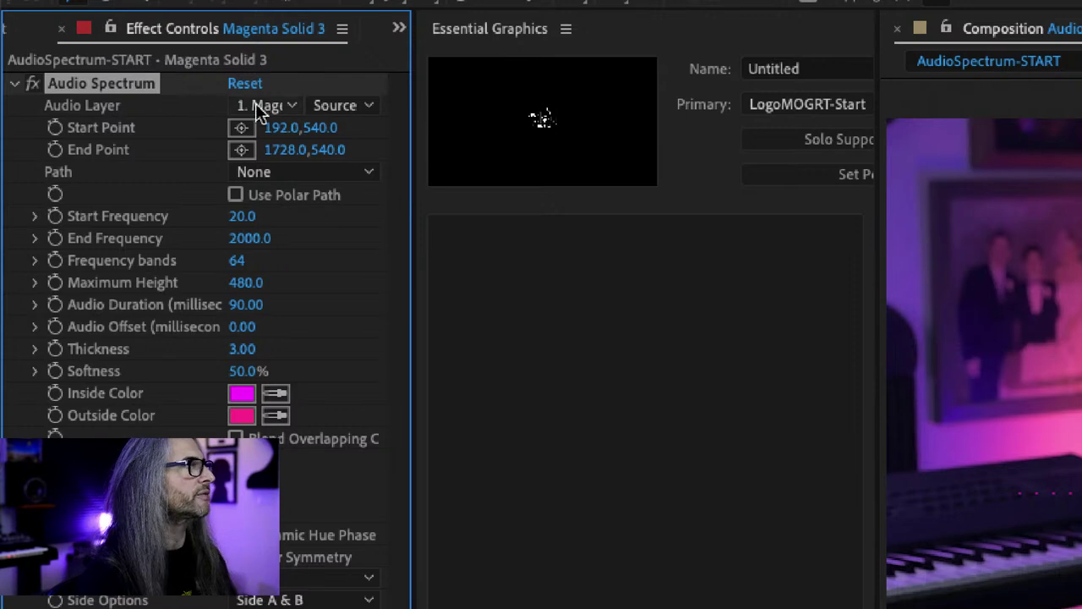
Step: Set the Audio Spectrum's audio layer to DSC_0076.MOV, using Source as the layer input
left_click(288, 109)
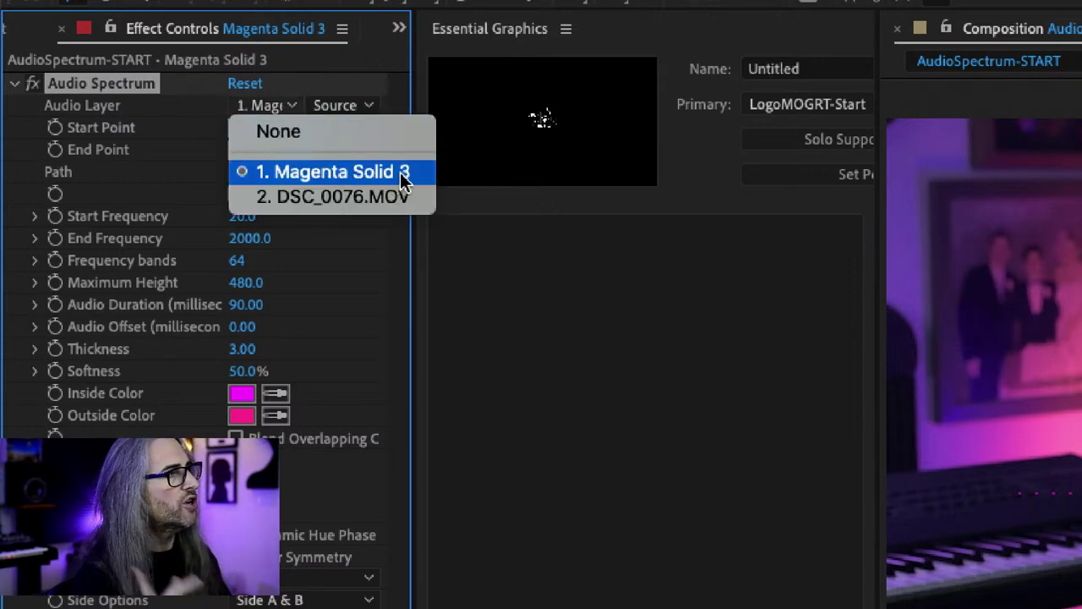
left_click(353, 197)
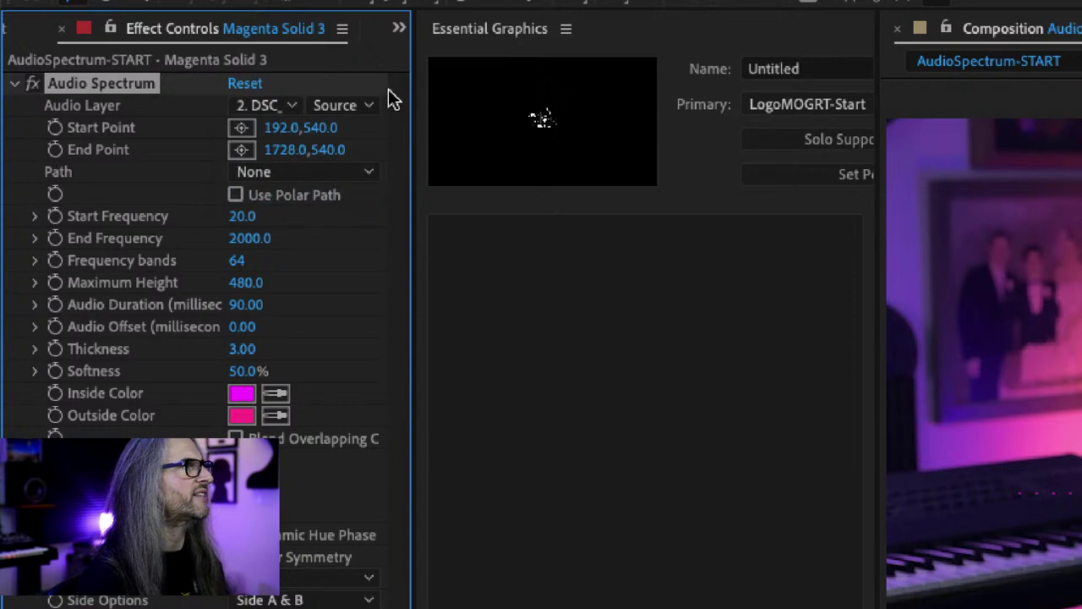
left_click(368, 112)
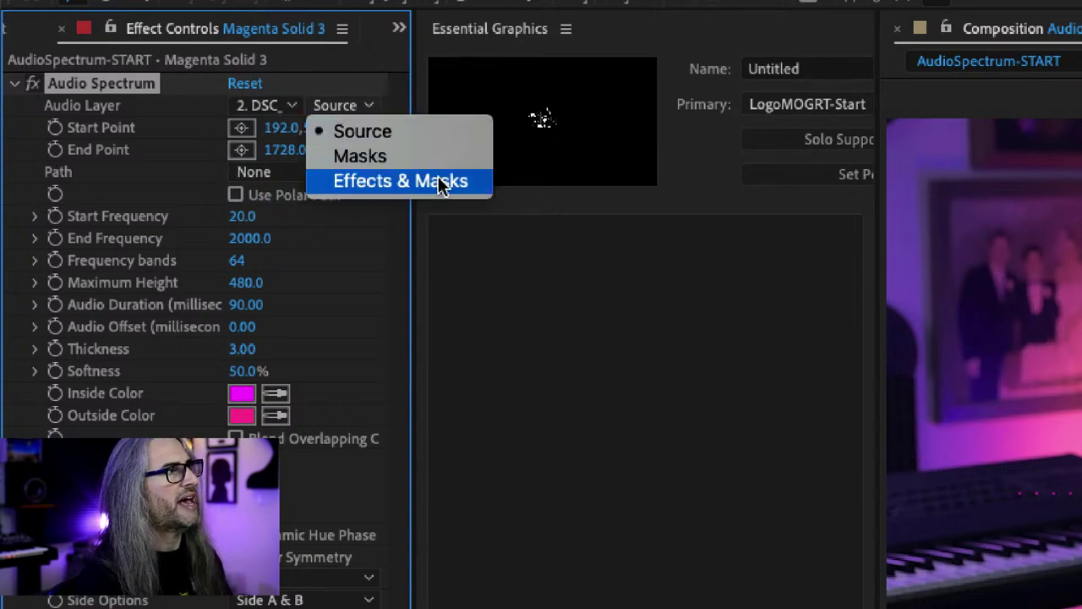
left_click(412, 141)
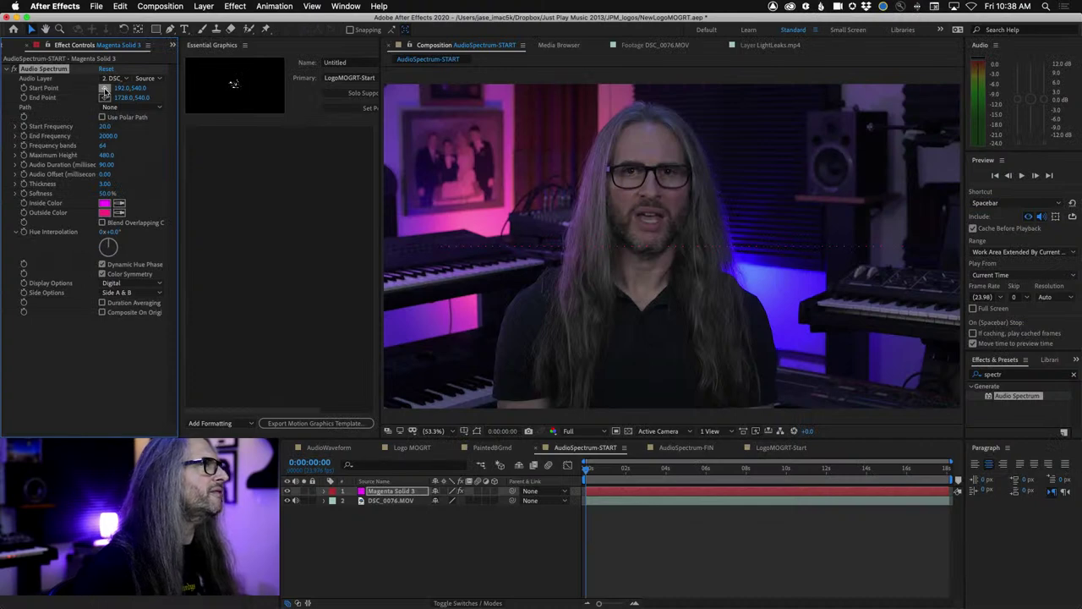
Step: Place the spectrum's start point at about 191.4, 964.7 and set the end point's Y value to 964.7
left_click(104, 88)
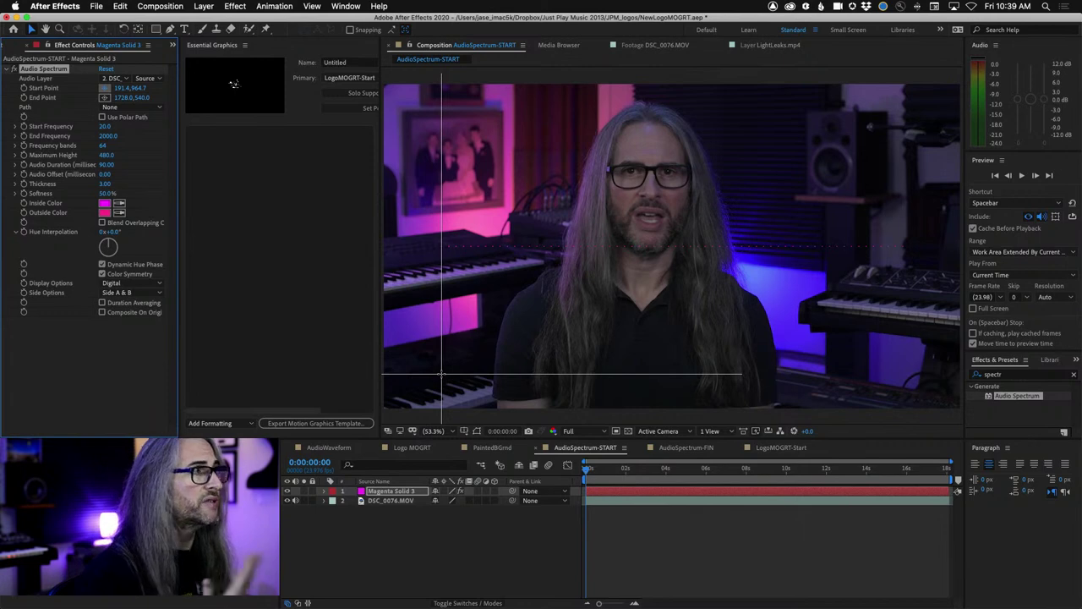
left_click(440, 373)
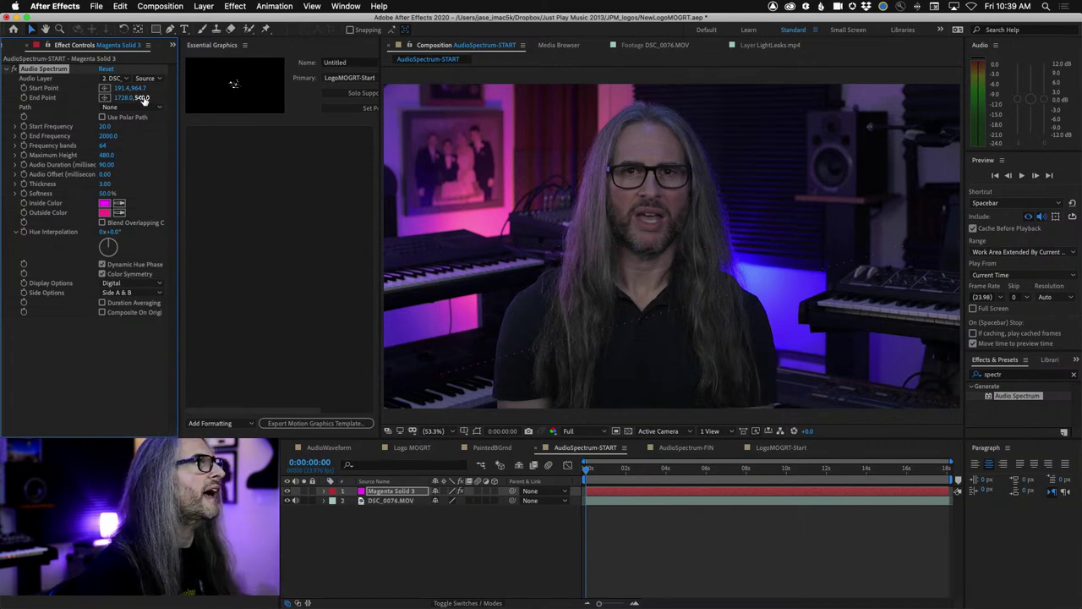
left_click(105, 98)
left_click(145, 100)
left_click(143, 98)
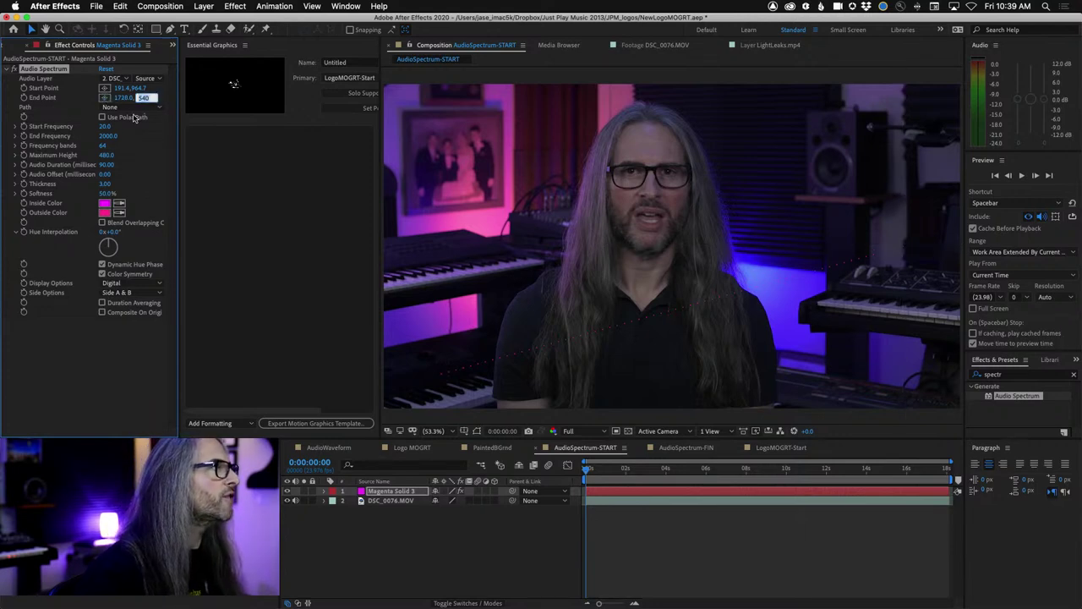
type("964.7")
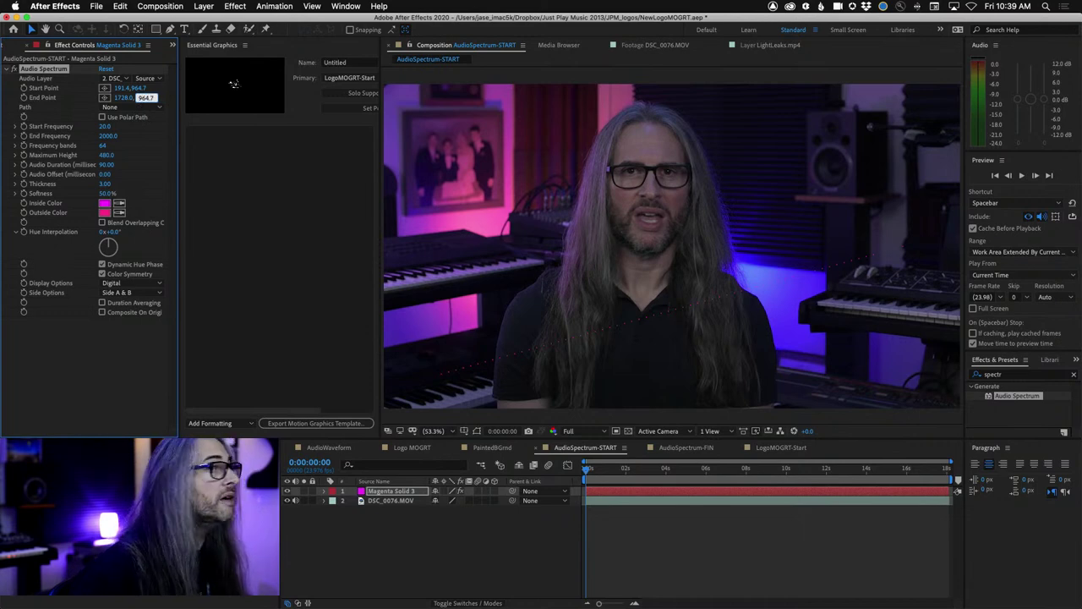
key("Return")
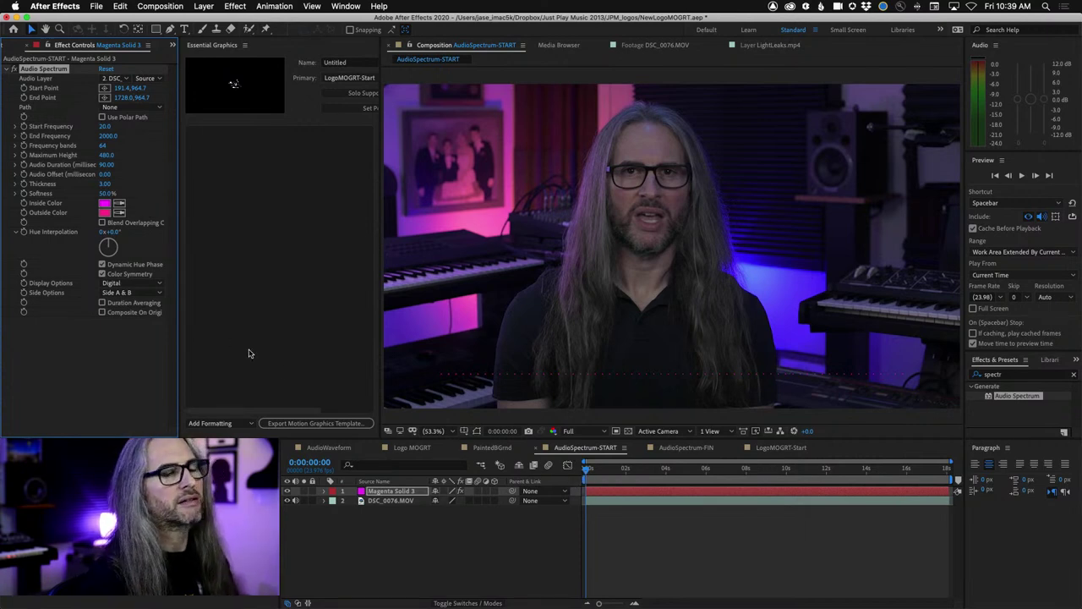
Step: Play back the AudioSpectrum-START composition to check how the spectrum reacts to the voice
key("space")
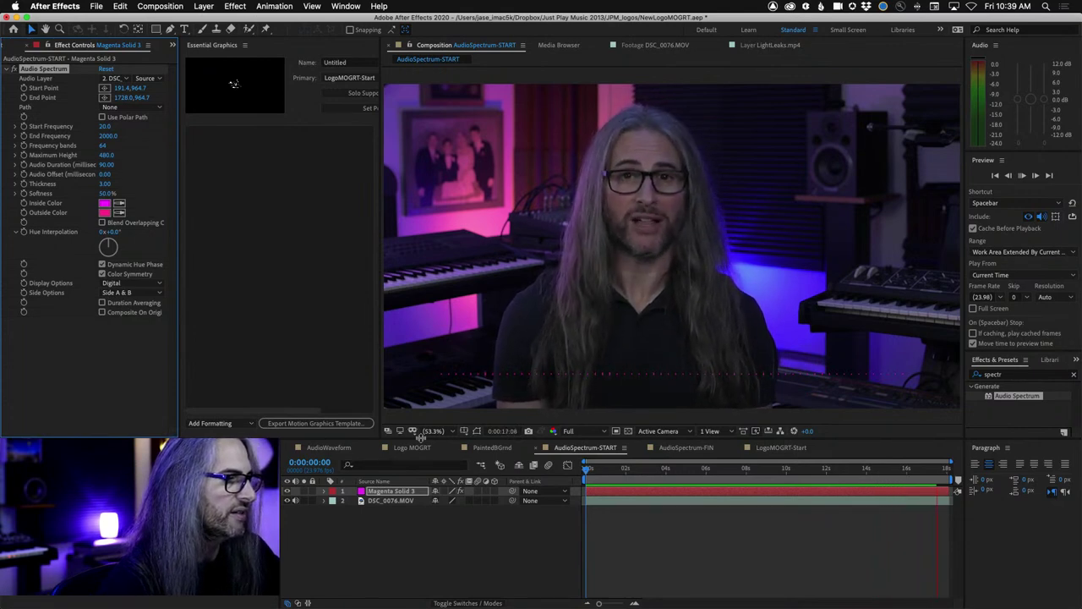
key("space")
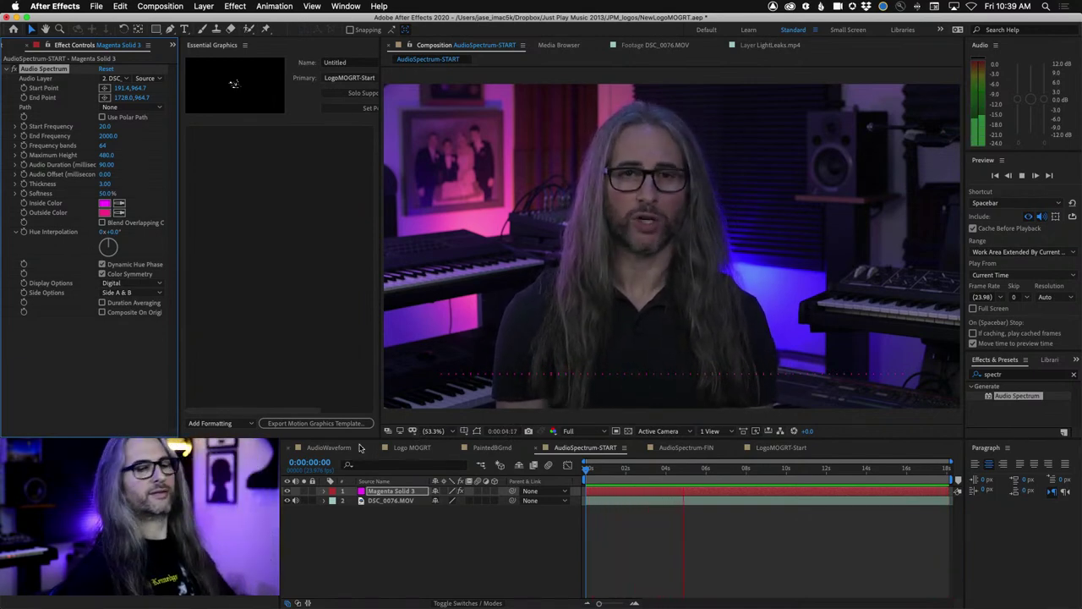
key("space")
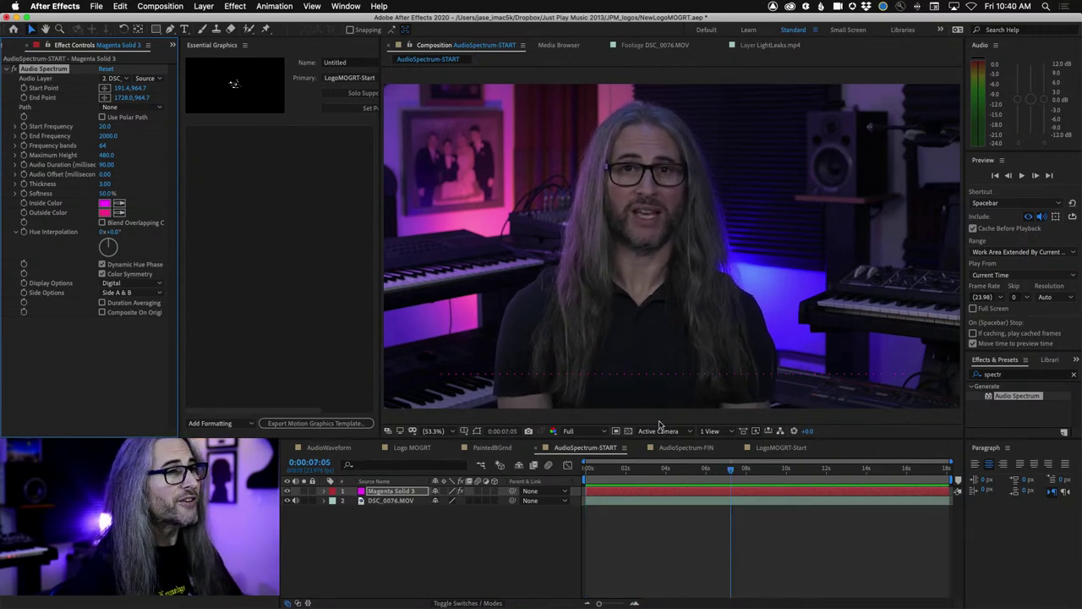
Step: Find a frame with audible speech at 0:00:05:14 and raise the spectrum's Maximum Height to about 5401
left_click_drag(727, 466, 684, 476)
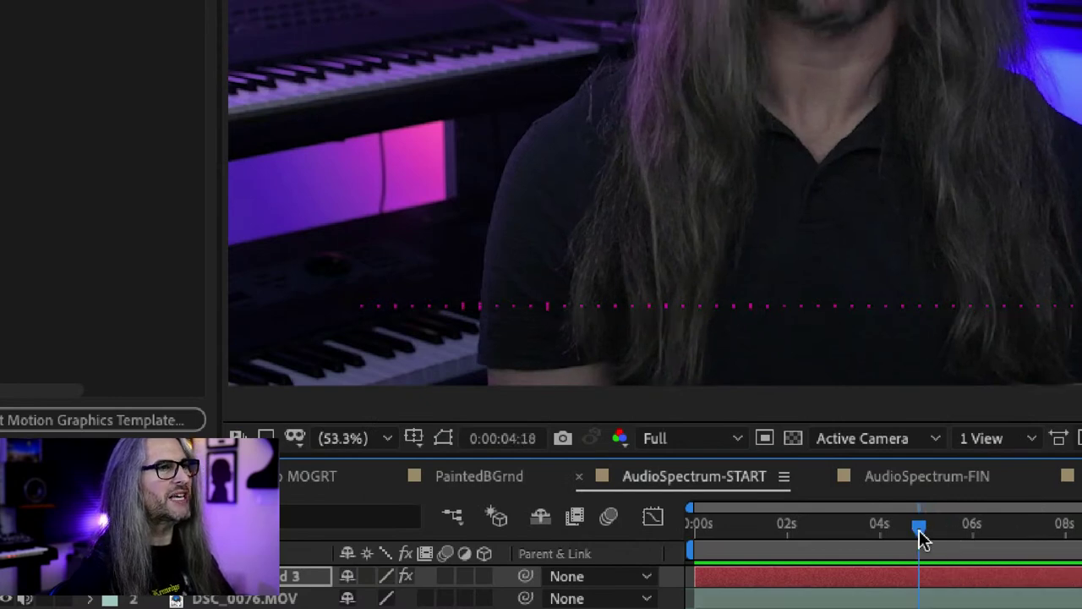
left_click_drag(920, 539, 967, 526)
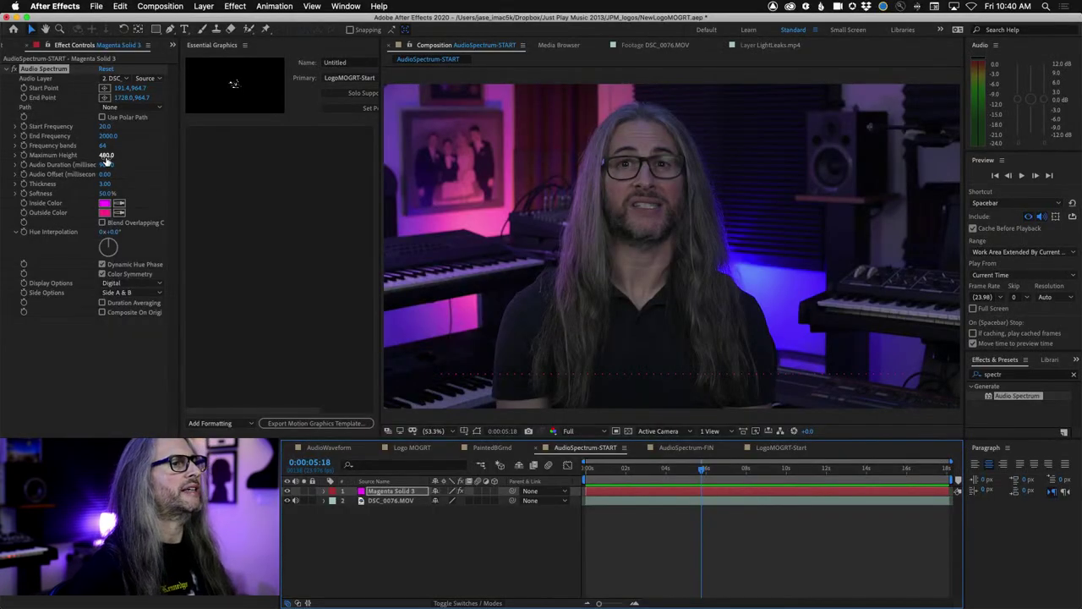
left_click_drag(700, 472, 697, 474)
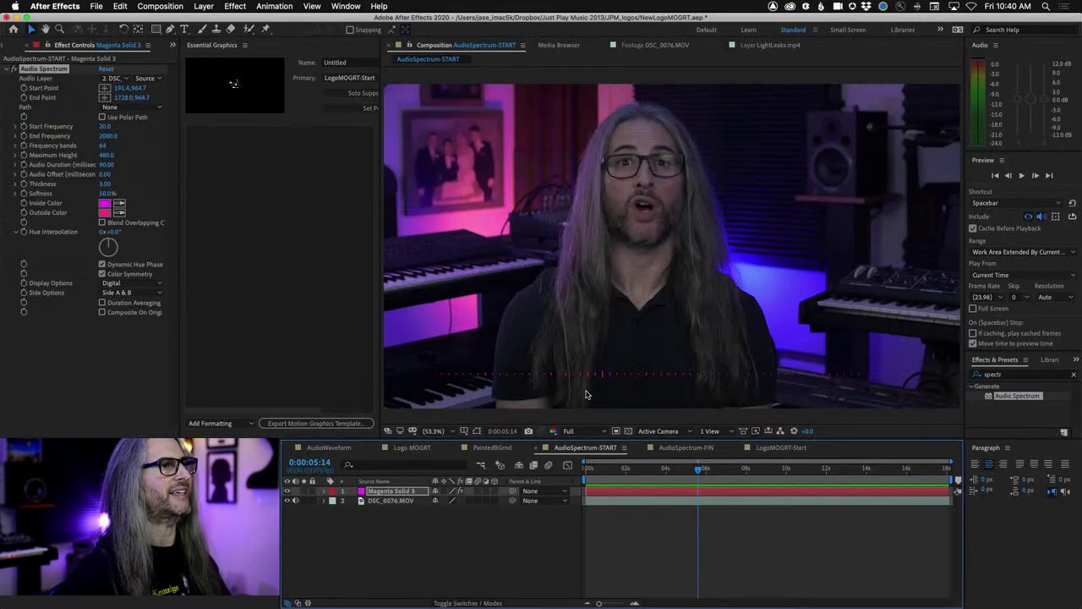
left_click(105, 156)
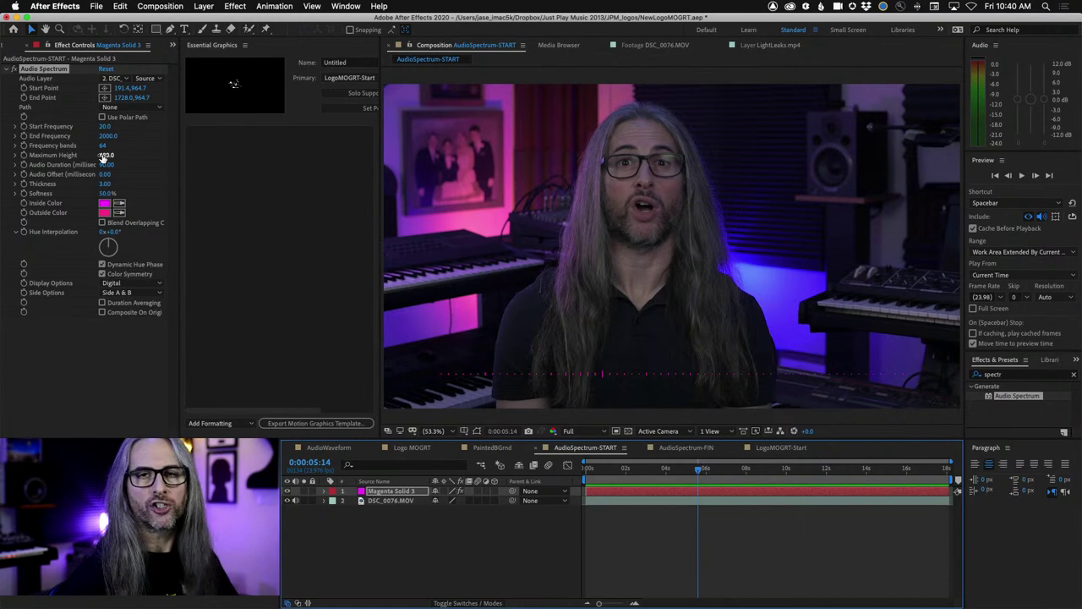
key("Return")
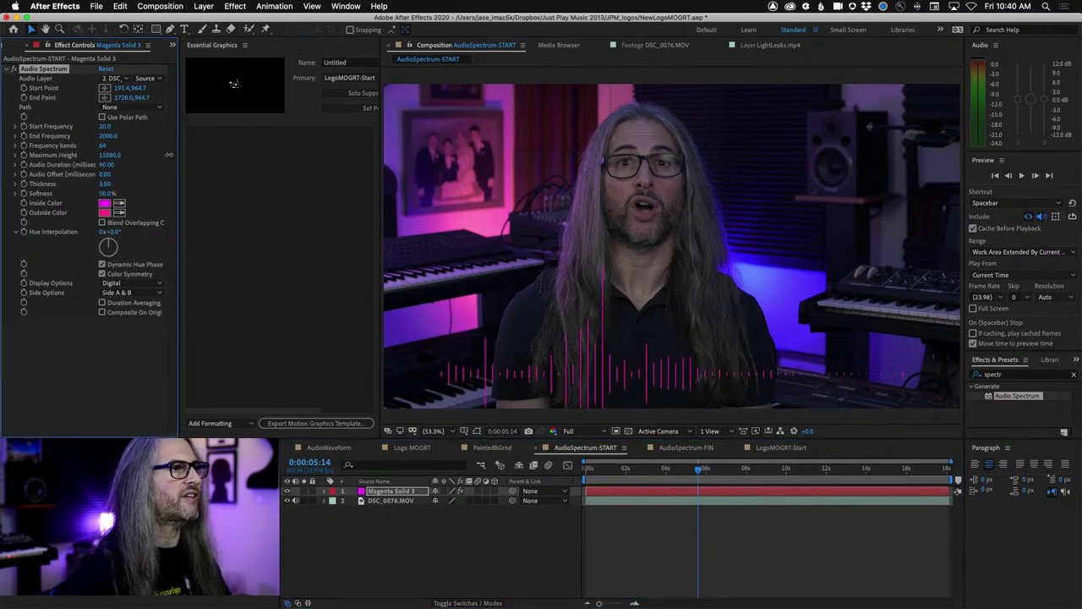
mouse_move(145, 154)
left_mouse_down()
mouse_move(154, 158)
mouse_move(122, 161)
mouse_move(136, 159)
left_mouse_up()
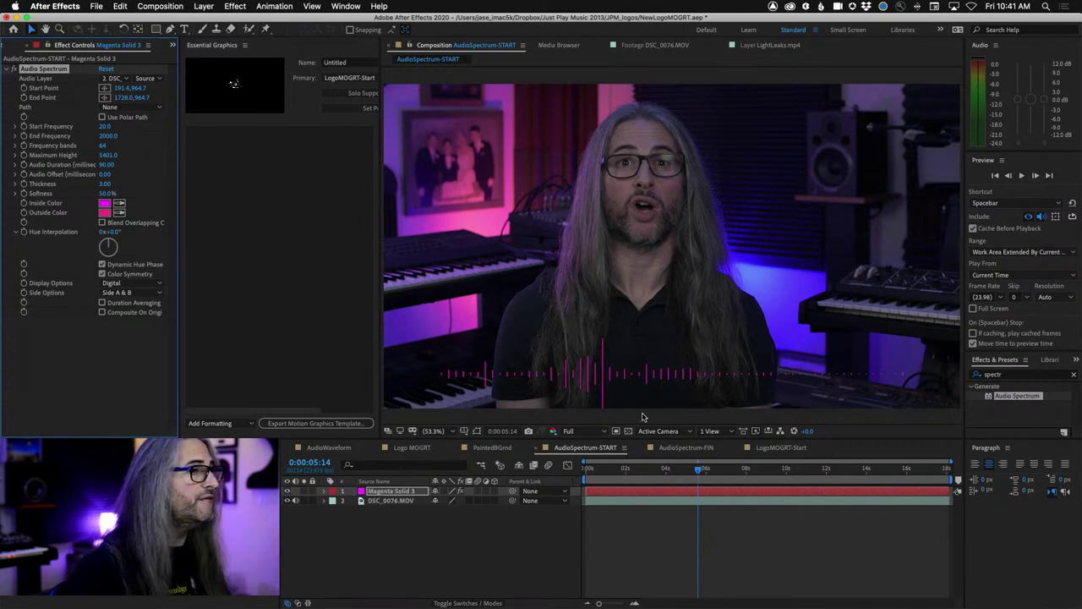
Step: Set the spectrum's Thickness to 7.80 at 0:00:04:09 and check the bars on nearby frames around 0:00:04:07
left_click_drag(695, 470, 671, 468)
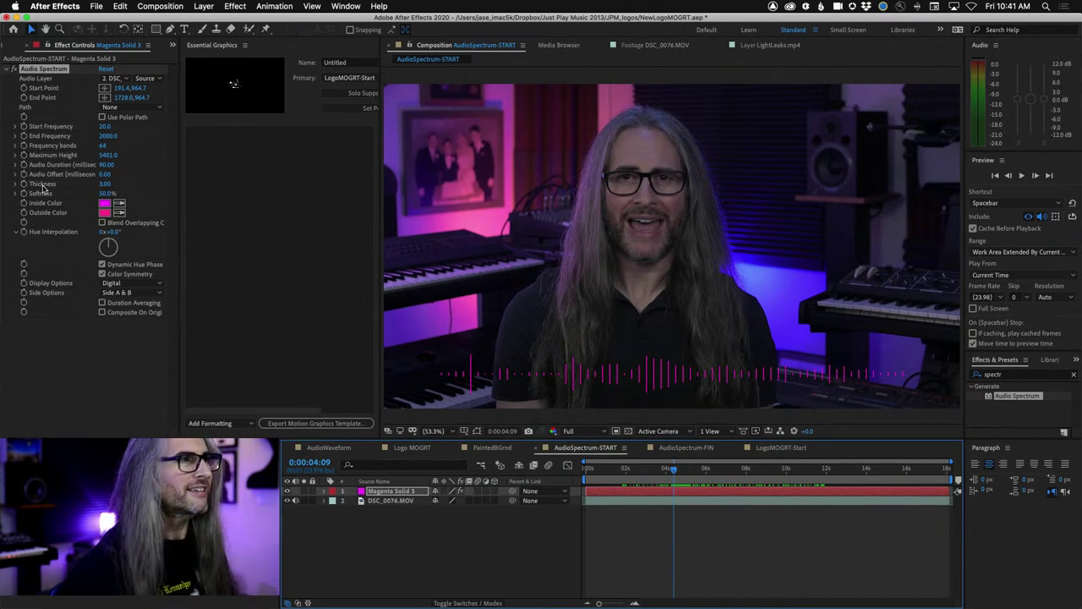
left_click(104, 184)
mouse_move(104, 183)
left_mouse_down()
mouse_move(224, 179)
mouse_move(92, 179)
left_mouse_up()
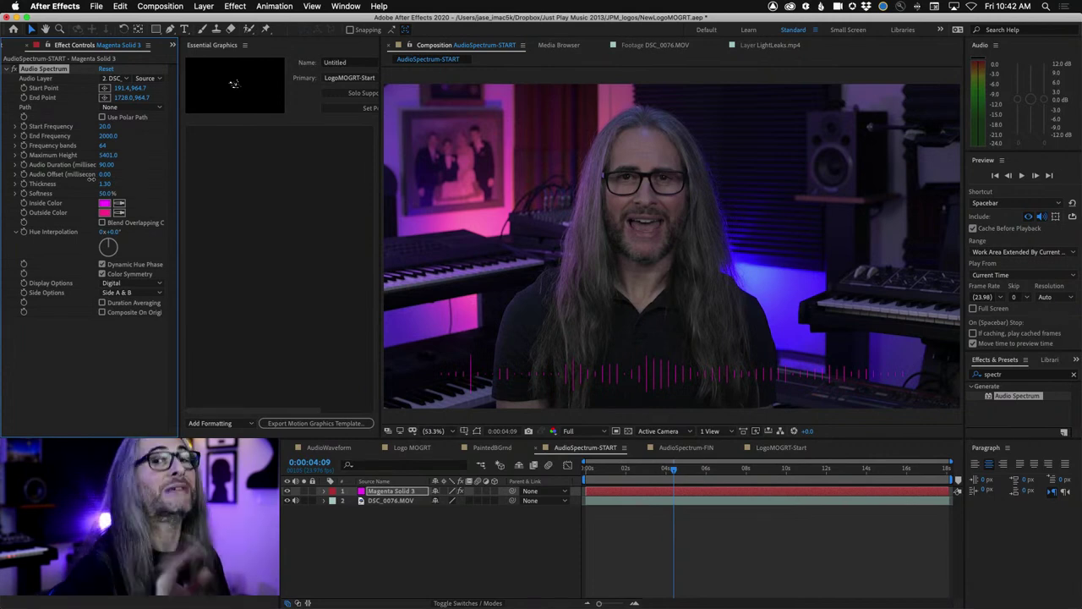
left_click_drag(94, 179, 134, 180)
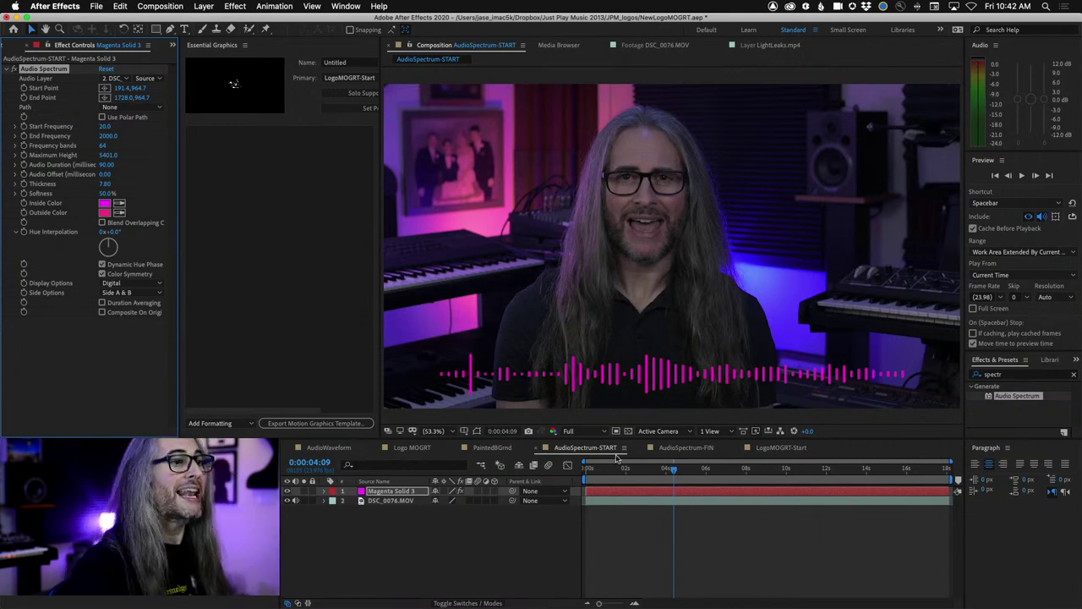
mouse_move(681, 475)
left_mouse_down()
mouse_move(652, 475)
mouse_move(834, 471)
mouse_move(659, 470)
mouse_move(672, 468)
left_mouse_up()
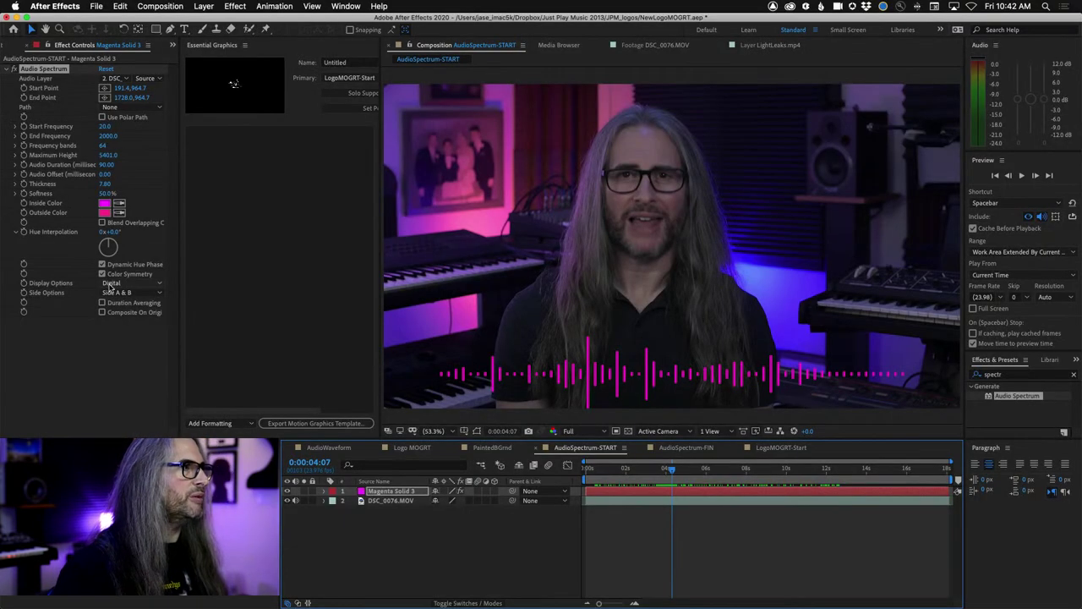
Step: Set the spectrum's Display Options to Analog lines, play back the composition from near its start and return to 0:00:04:07
left_click(130, 284)
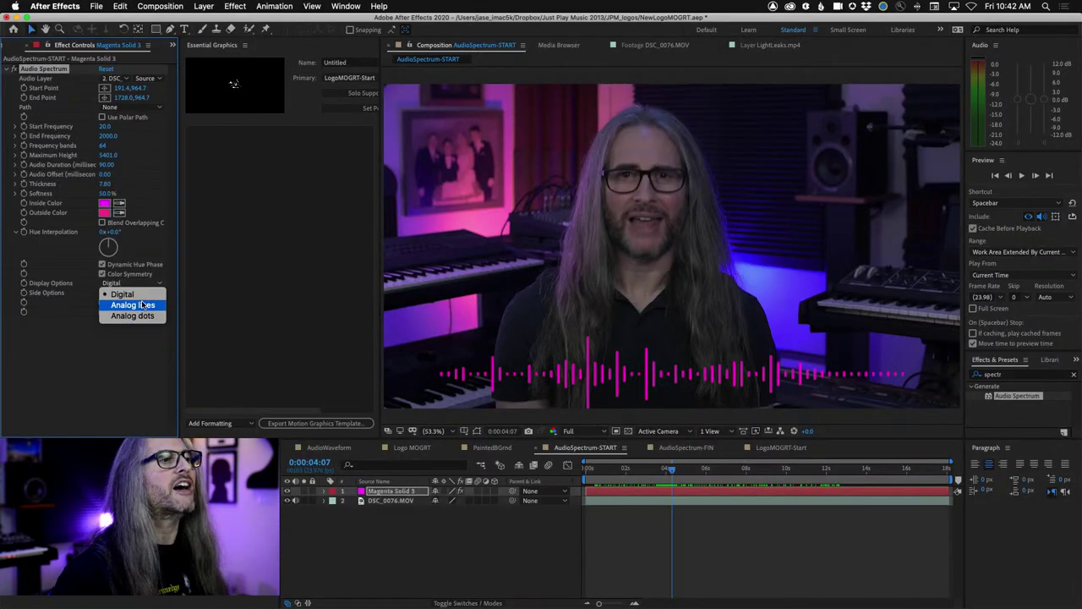
left_click(143, 305)
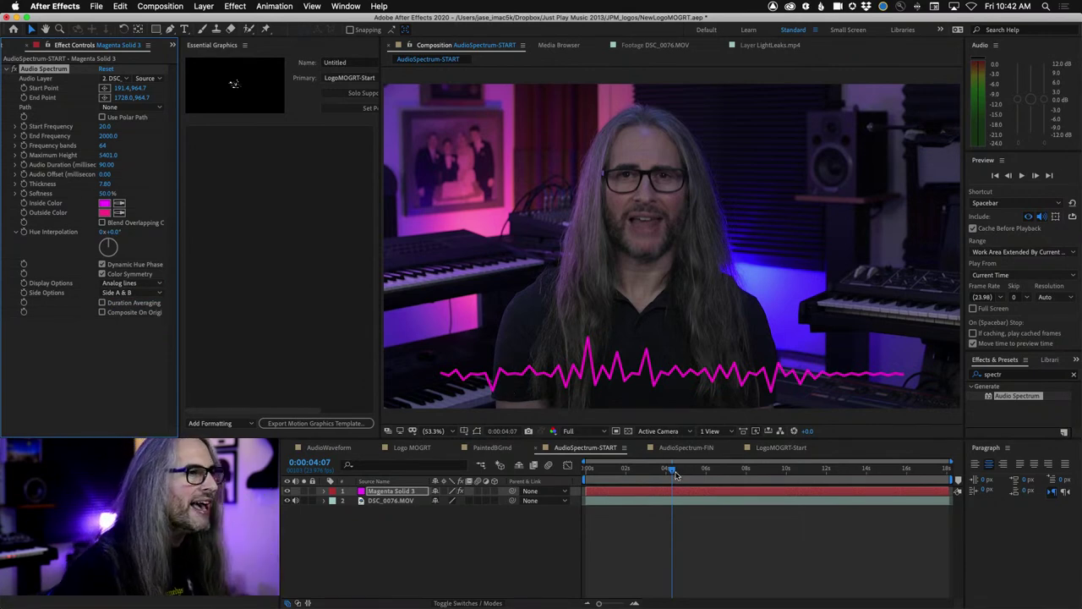
left_click_drag(671, 472, 591, 475)
key("space")
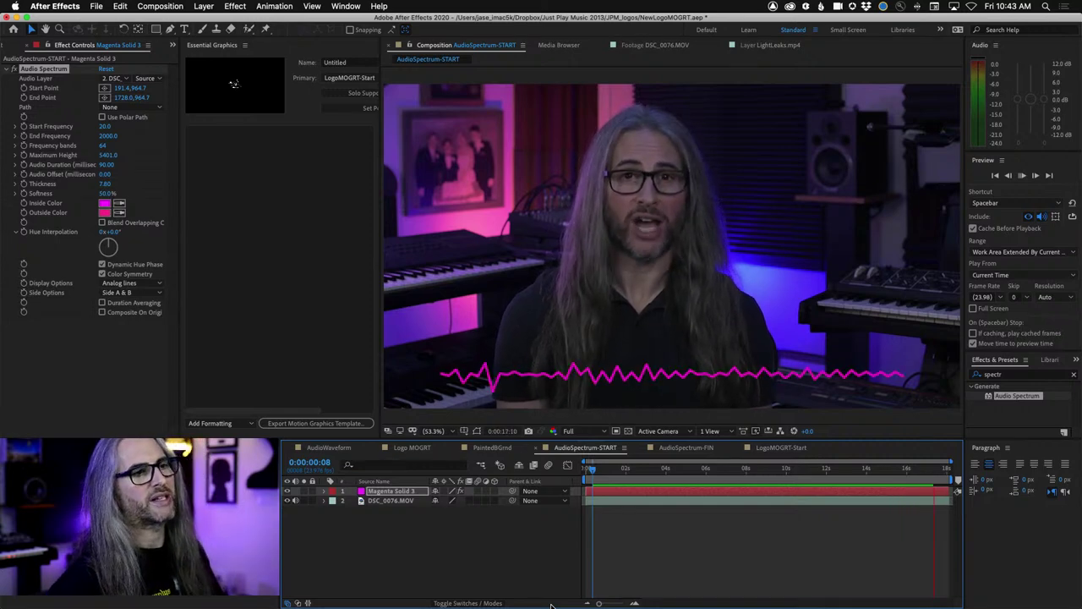
key("space")
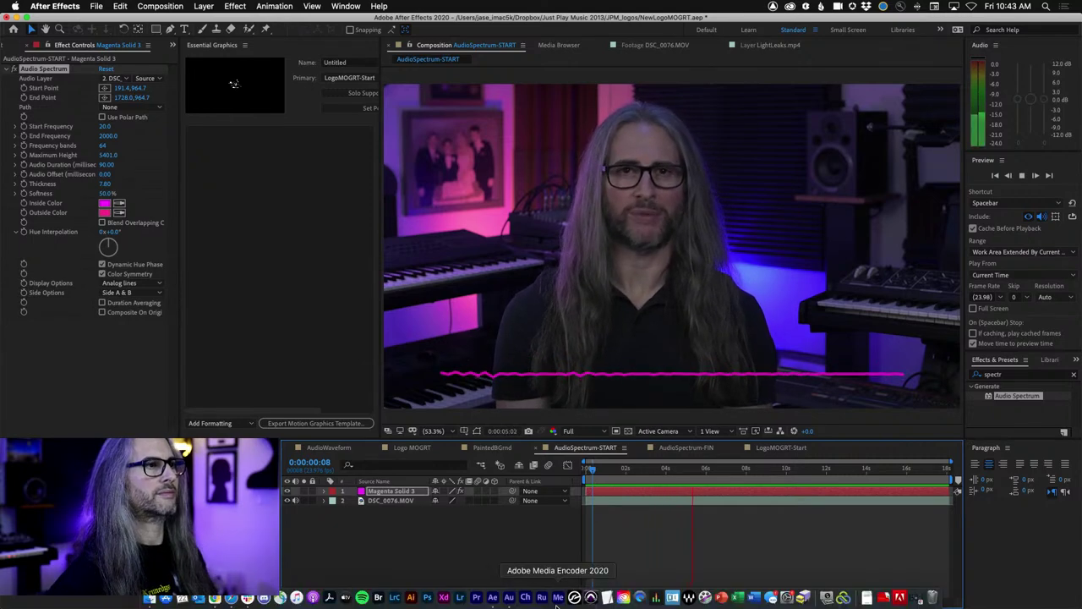
key("space")
left_click_drag(696, 468, 671, 472)
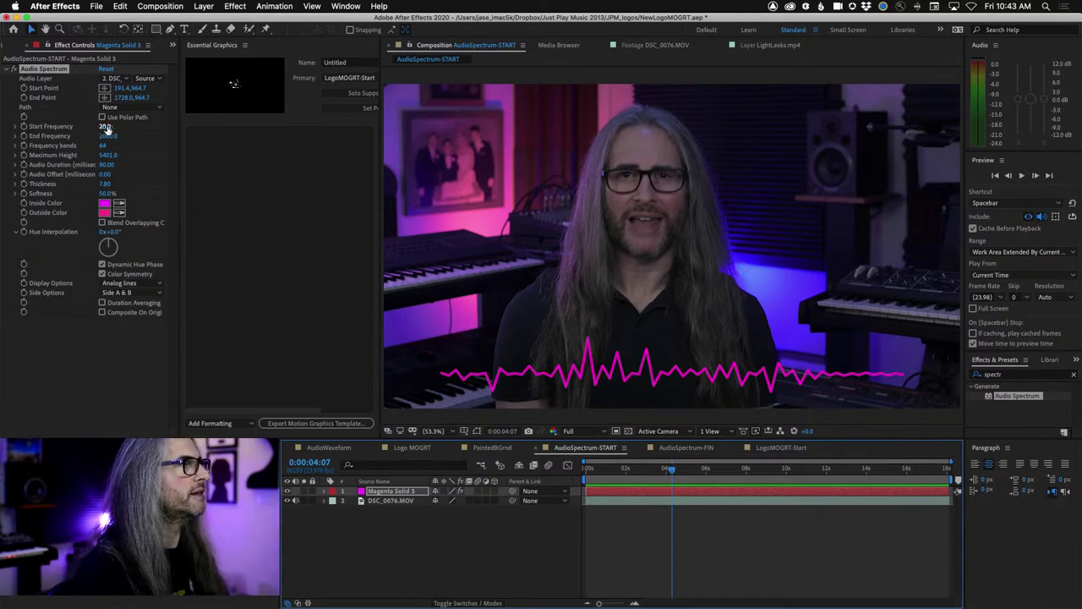
Step: Set the Audio Spectrum's Start Frequency to 100
left_click(14, 126)
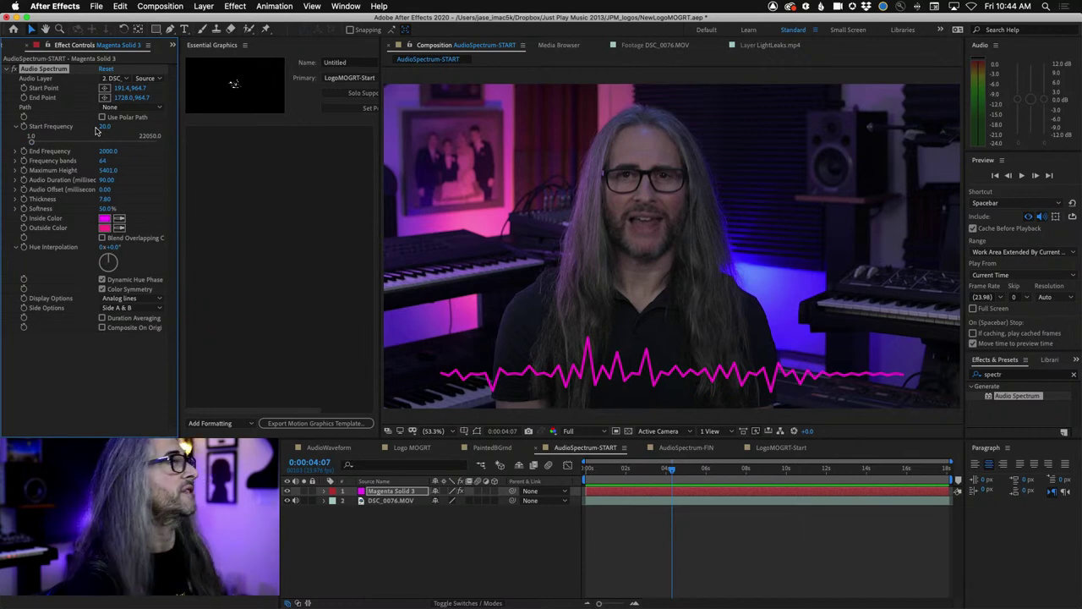
left_click(104, 126)
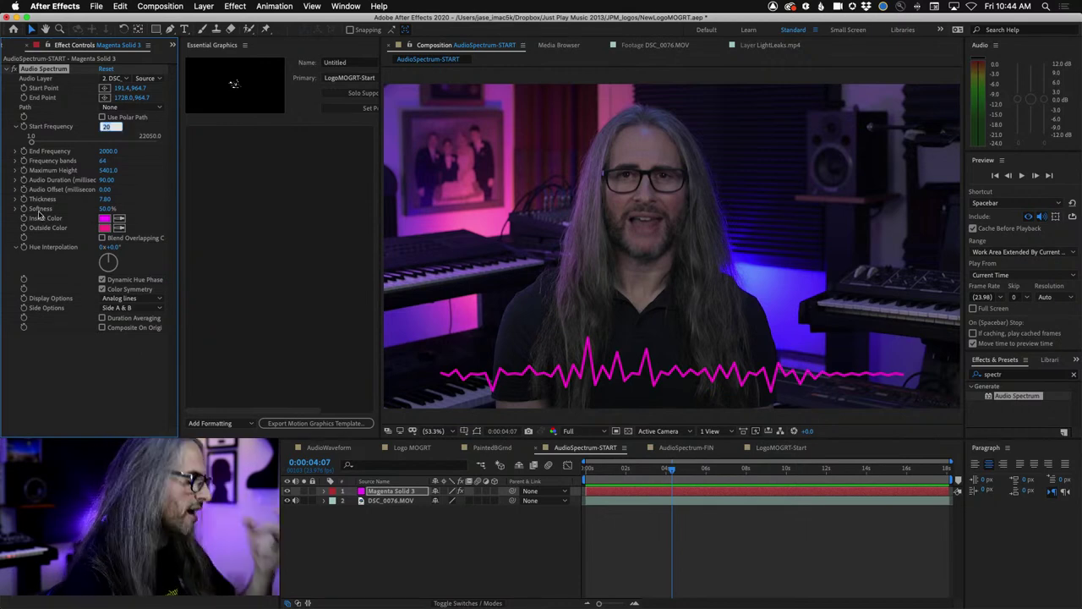
type("100")
key("Tab")
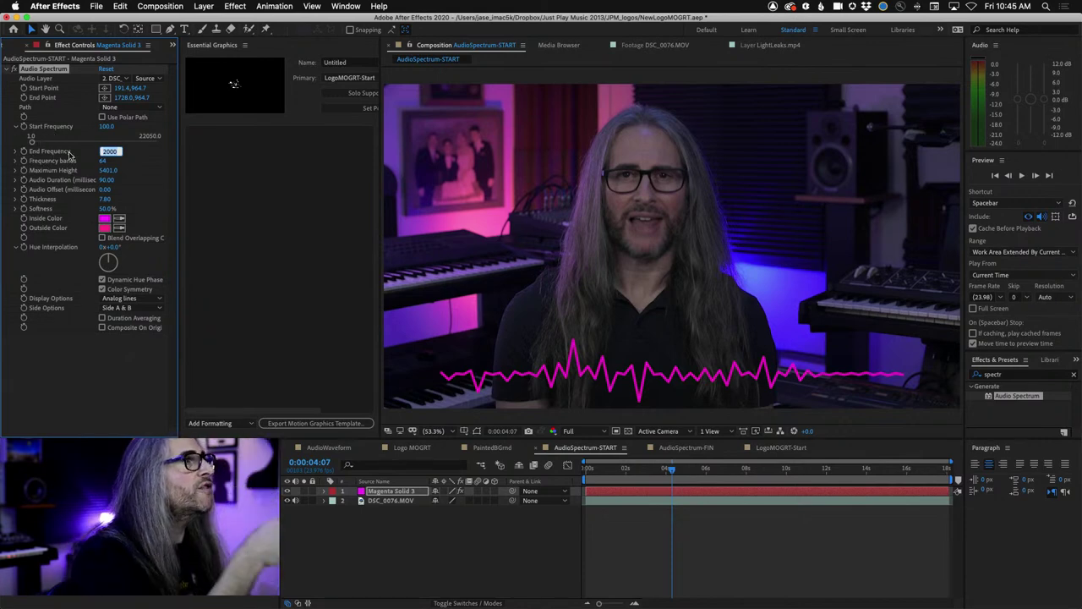
Step: Set the Audio Spectrum's End Frequency to 1500 and check the line on frames back to 0:00:01:18
left_click(119, 150)
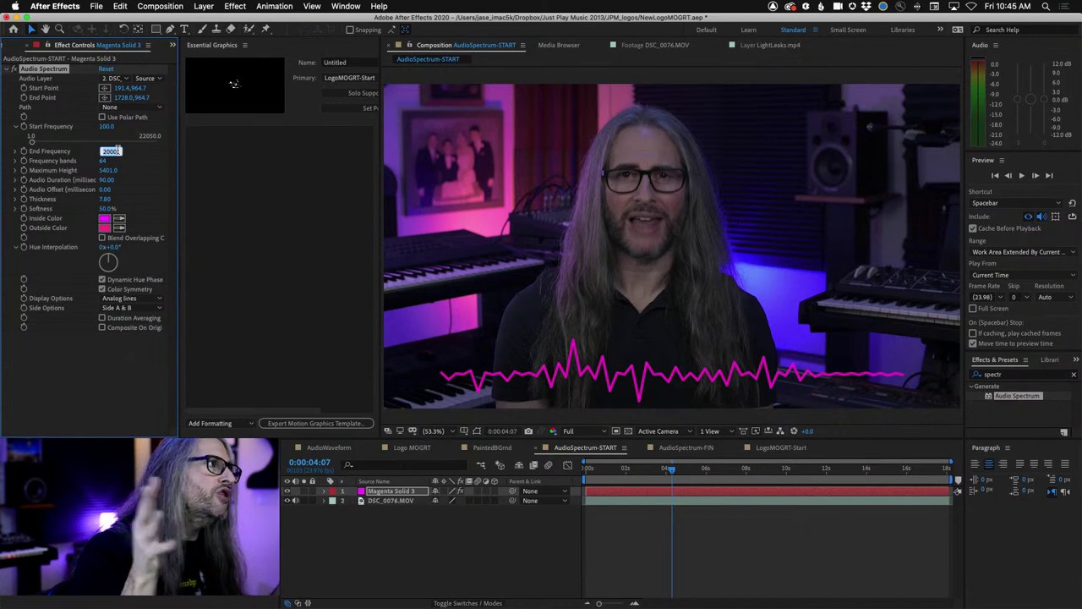
left_click_drag(118, 150, 88, 154)
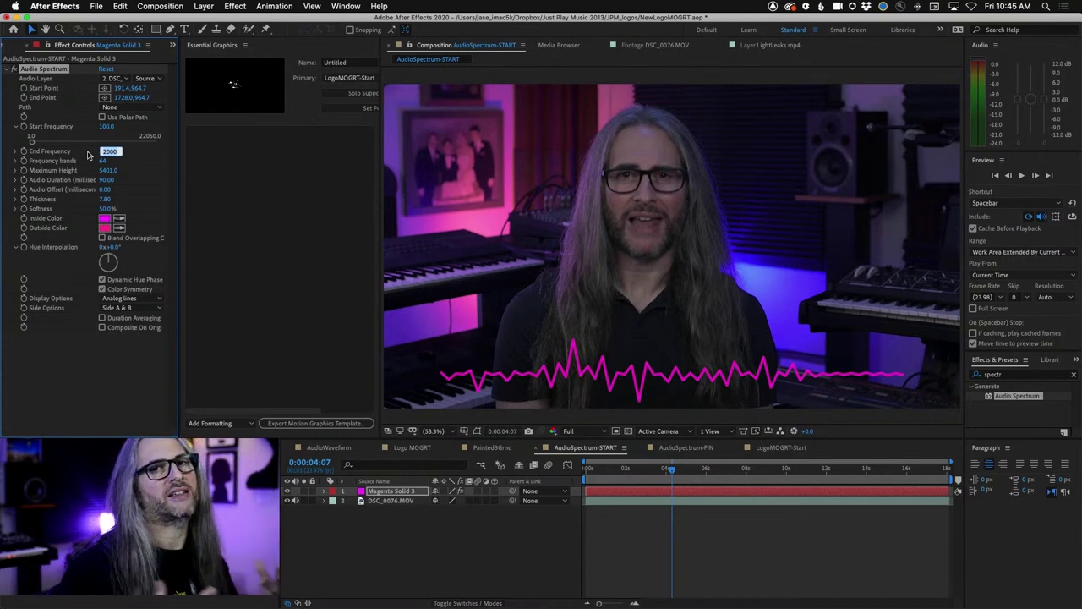
type("1500")
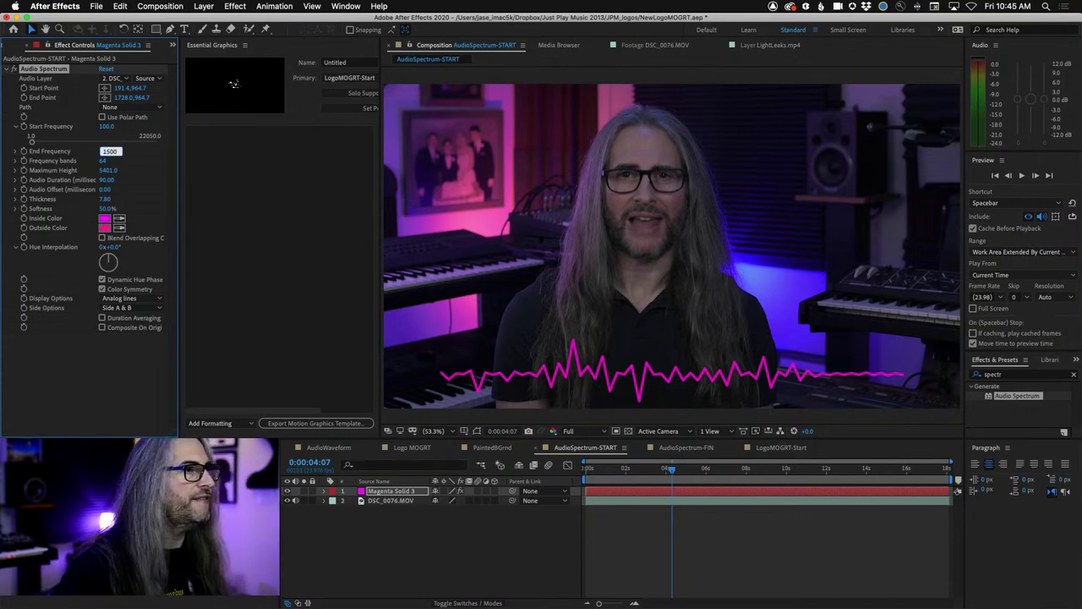
key("Tab")
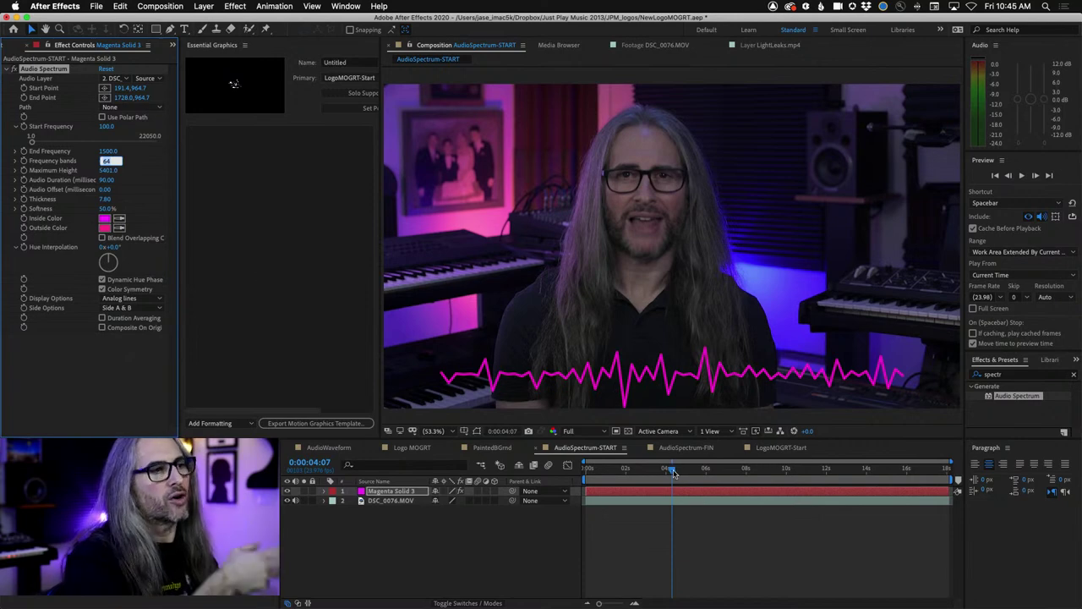
left_click_drag(674, 473, 623, 486)
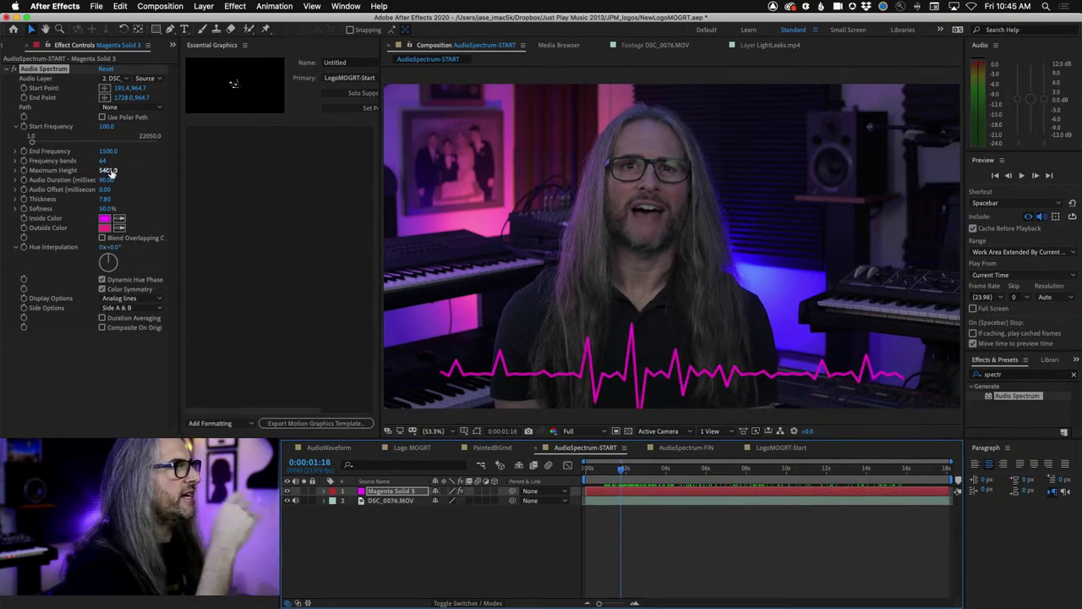
Step: Try End Frequency values of 2000 and 4000 on the frame at 0:00:01:18 to compare the line's shape
left_click(108, 151)
type("2000")
key("Return")
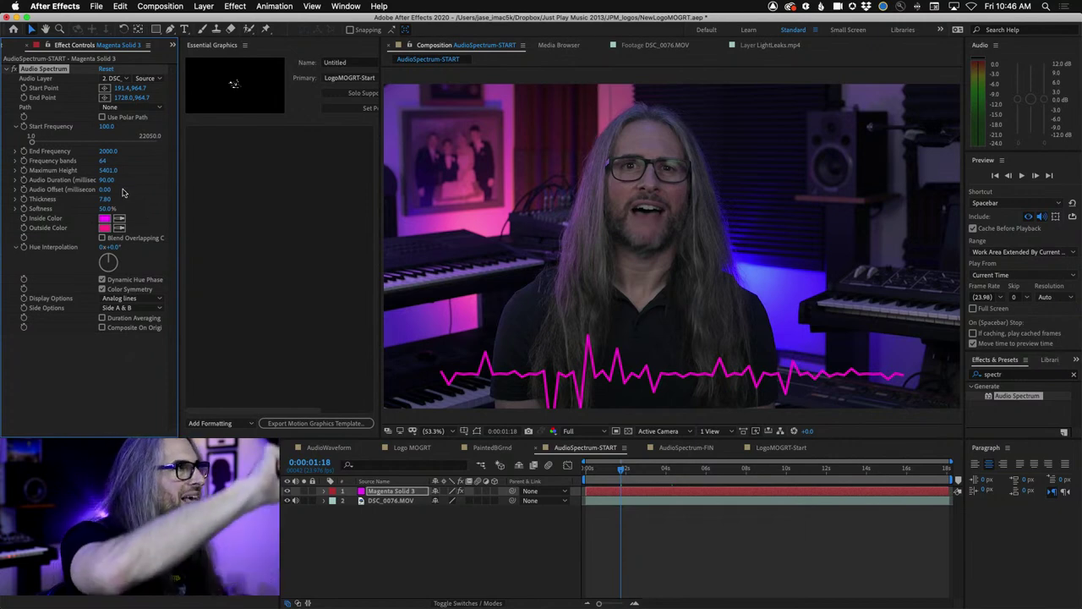
left_click(108, 150)
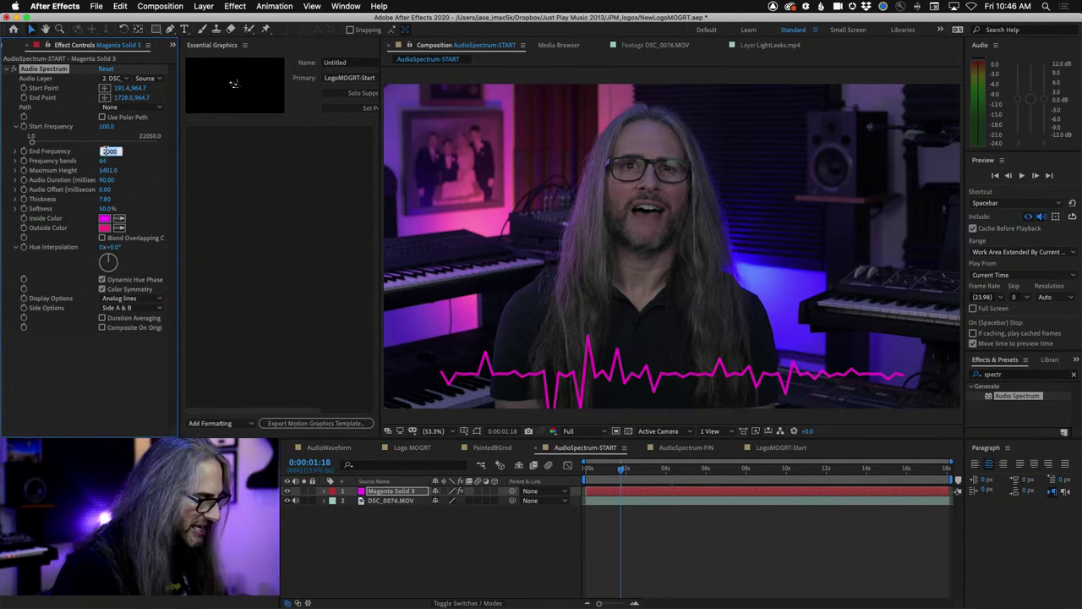
type("4000")
key("Return")
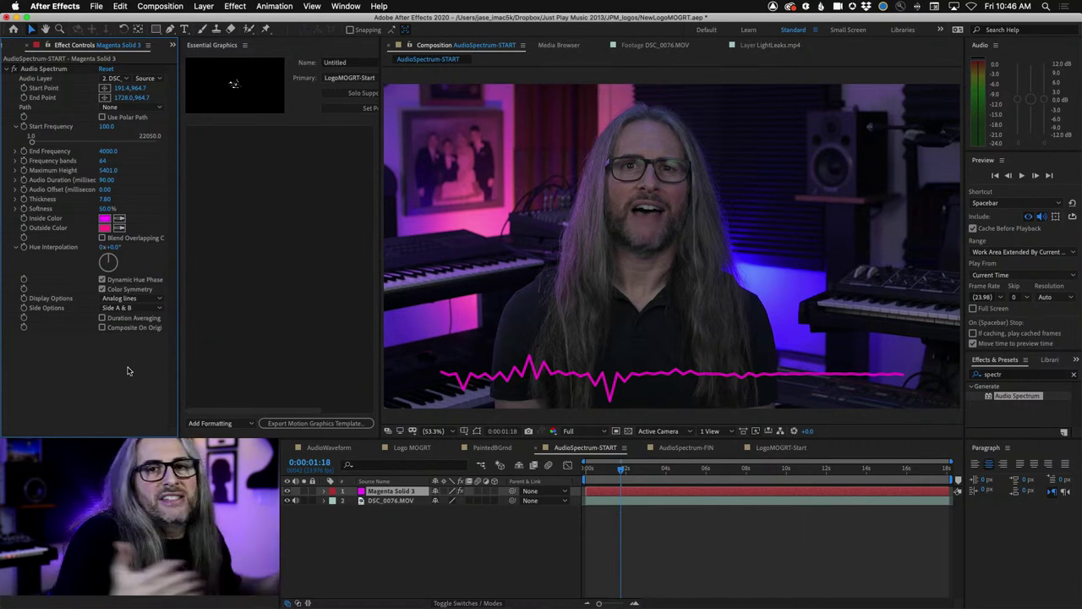
Step: Try an End Frequency of 20000 and scrub through the composition, finishing at 0:00:01:06, to check the line's reaction
left_click(114, 151)
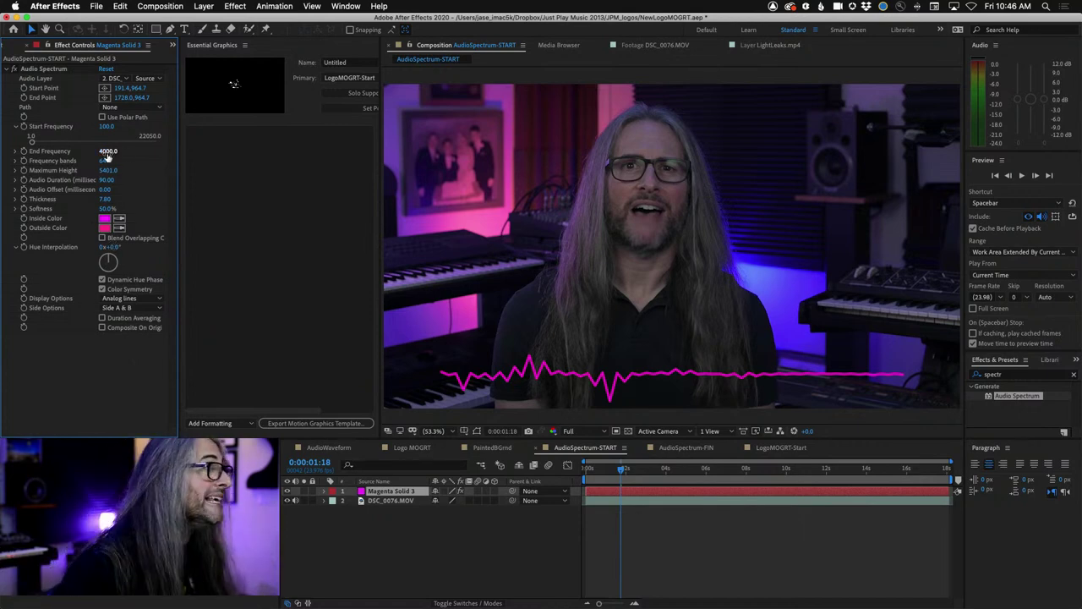
type("20000")
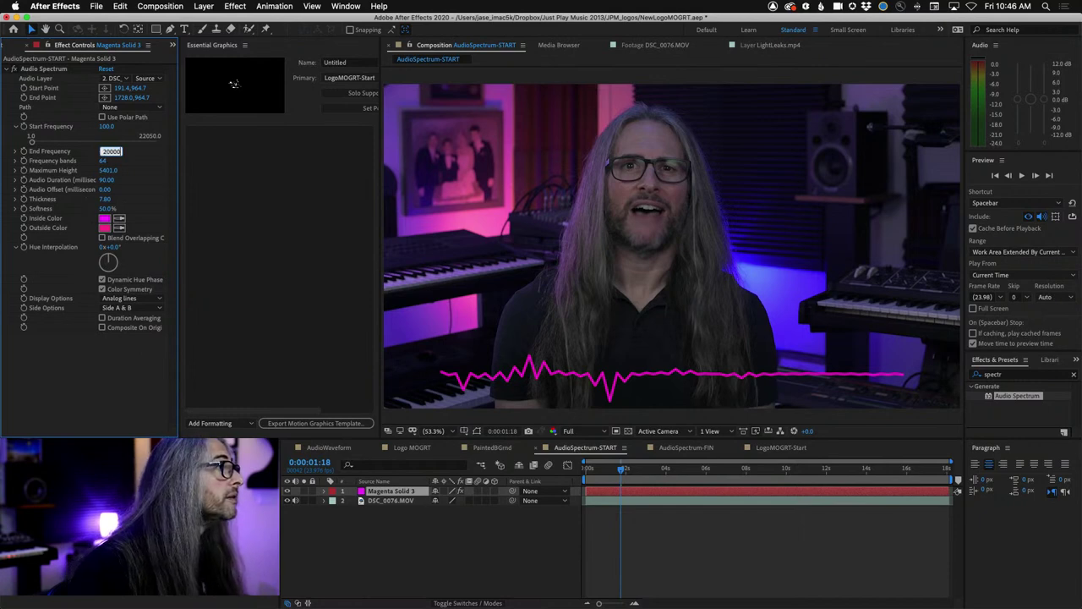
key("Return")
left_click_drag(620, 471, 708, 475)
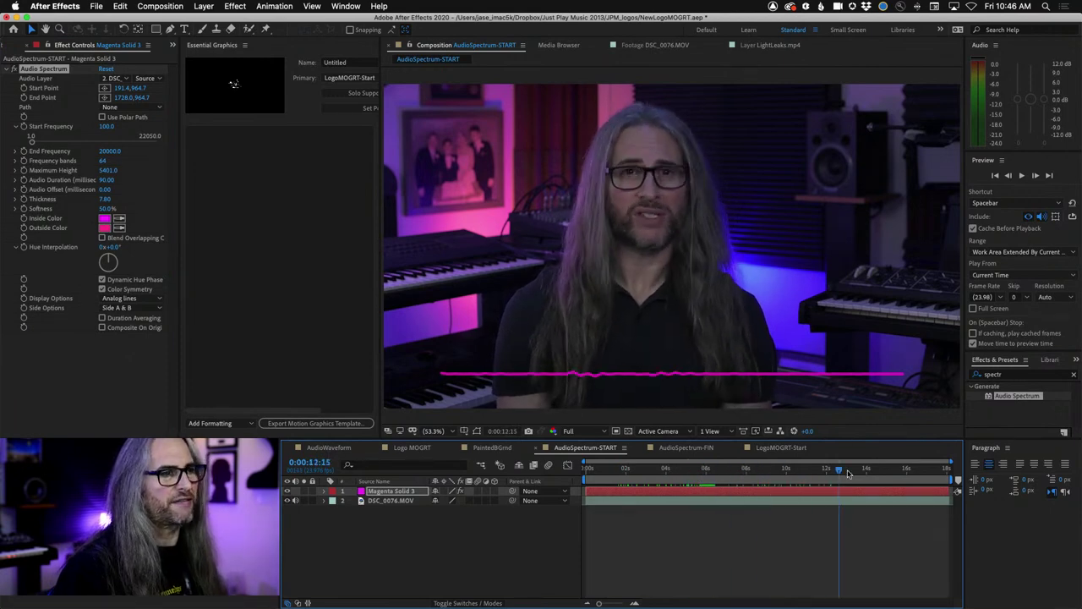
left_click_drag(605, 475, 610, 483)
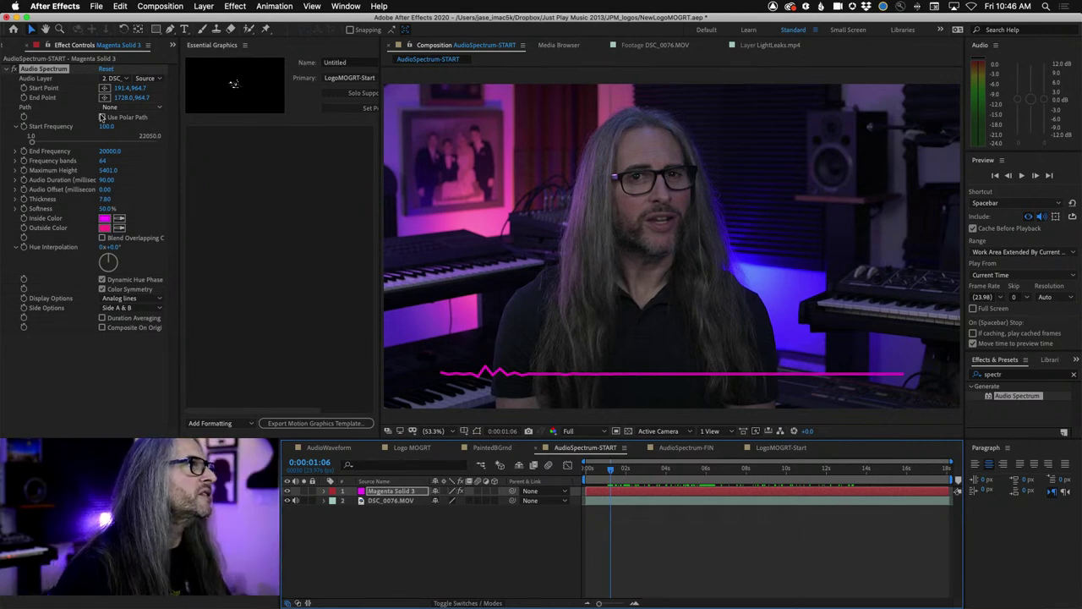
Step: Set the spectrum's End Frequency back to 1500 at 0:00:01:06
left_click(108, 152)
type("1500")
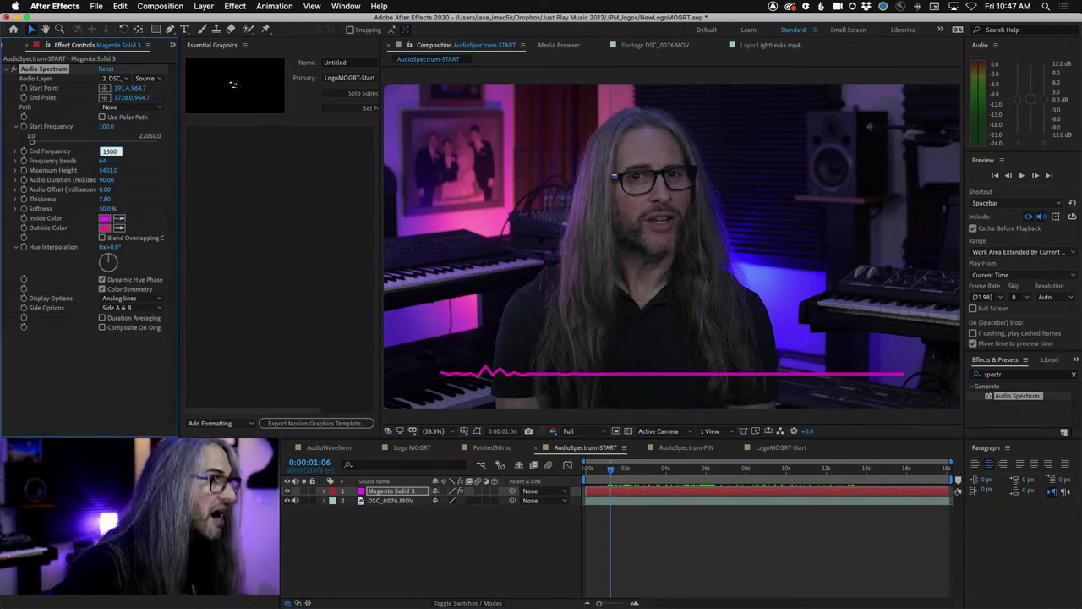
key("Return")
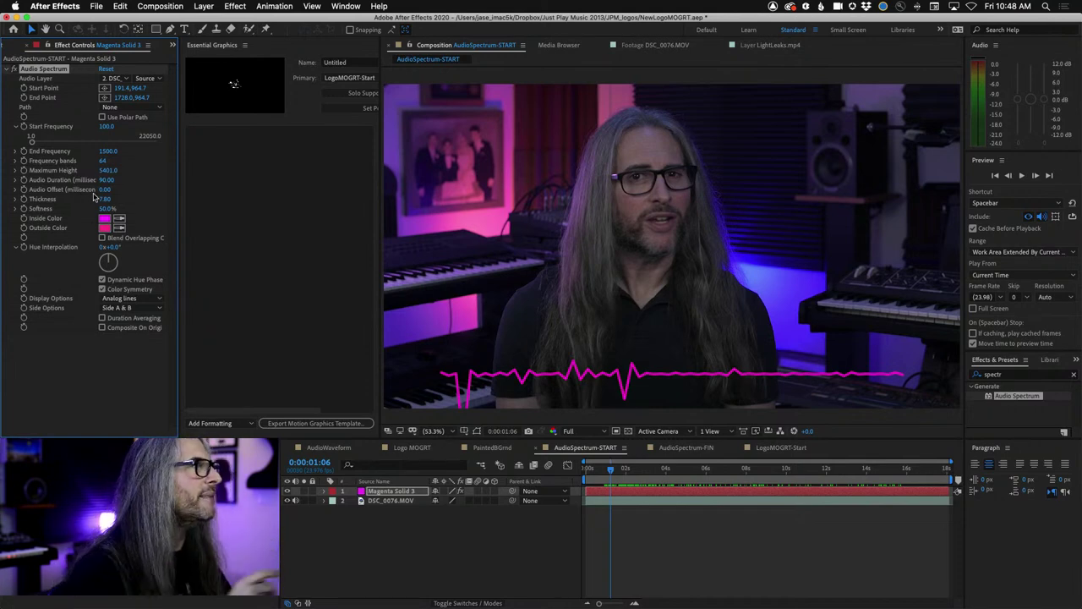
Step: Try the spectrum line at 100% Softness and settle on a Softness of 40%
mouse_move(97, 189)
left_mouse_down()
mouse_move(131, 193)
mouse_move(104, 193)
left_mouse_up()
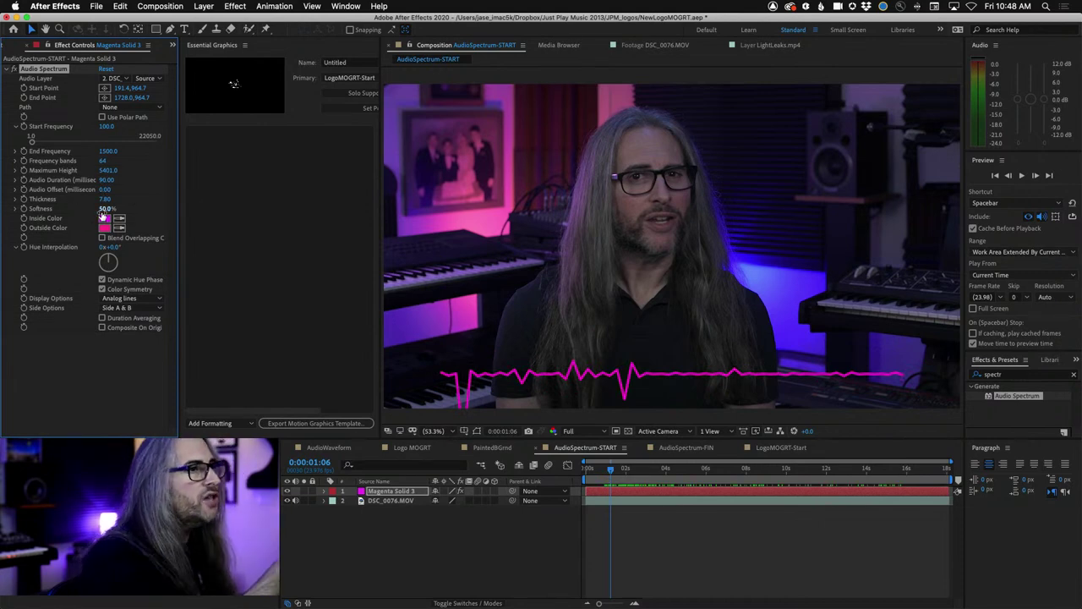
left_click_drag(102, 209, 31, 208)
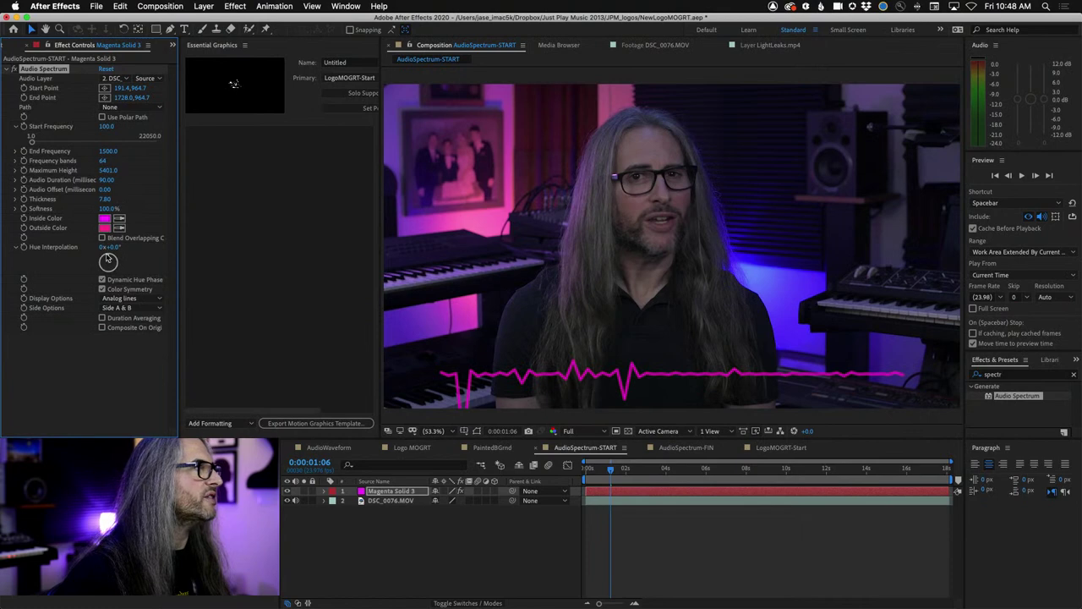
left_click(107, 208)
type("40")
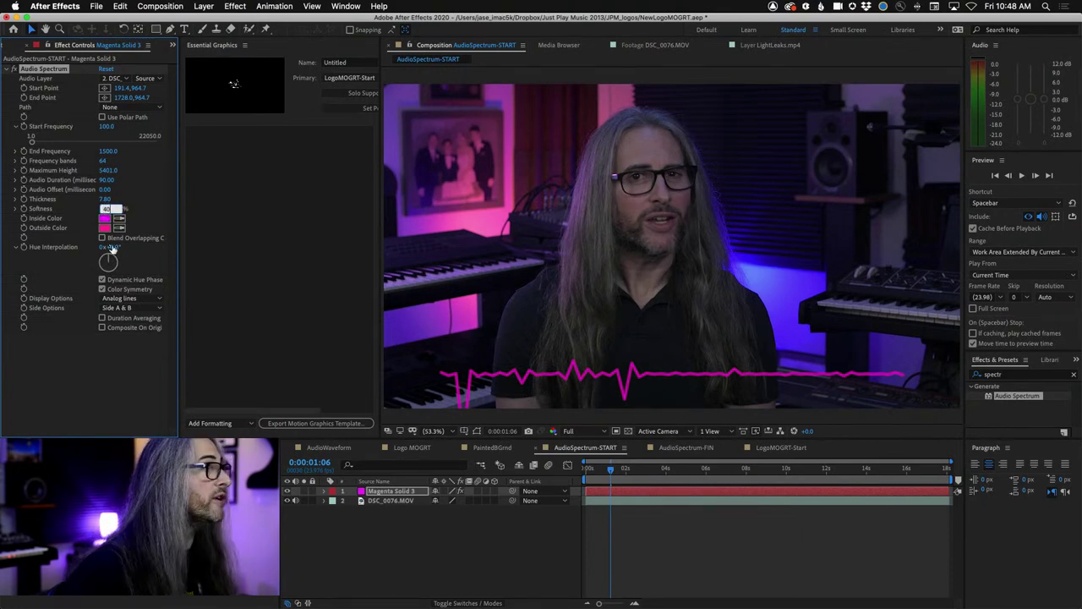
key("Return")
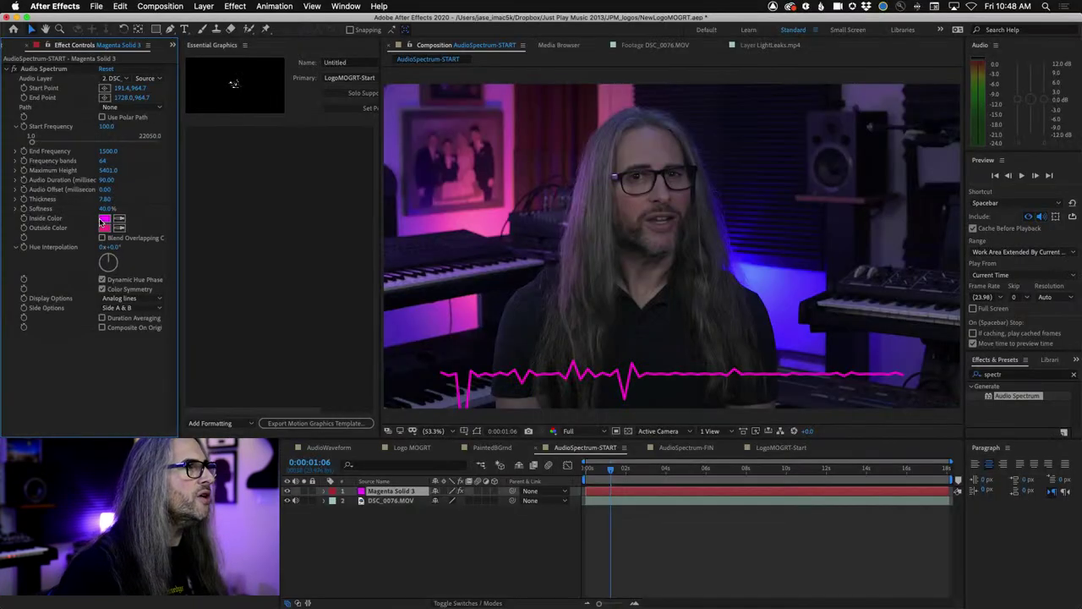
Step: Try a blue Inside Color for the spectrum and settle on magenta F900FF
left_click(103, 221)
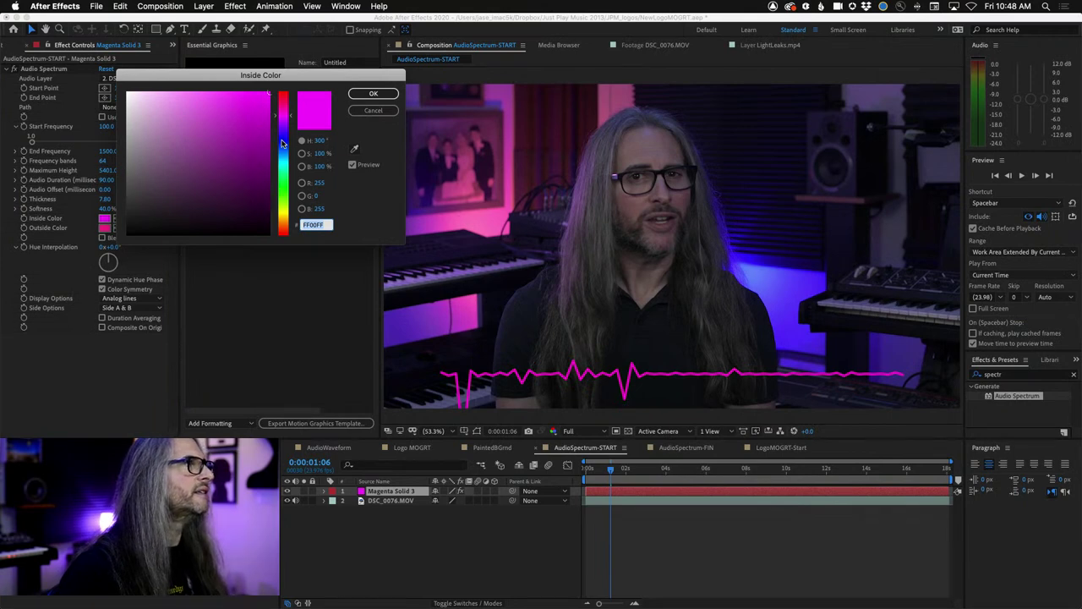
left_click(283, 140)
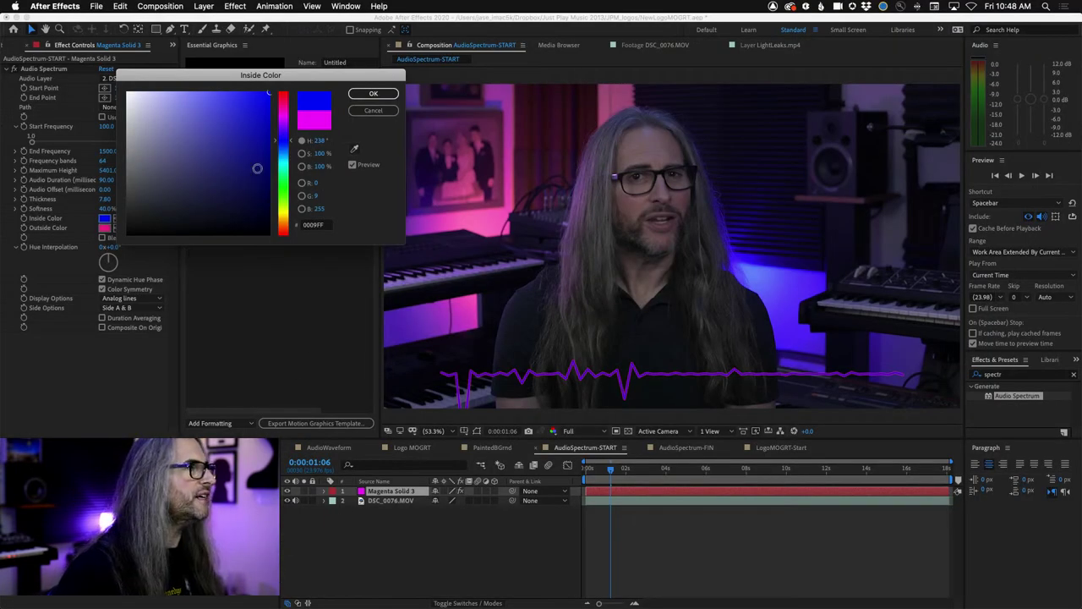
left_click(285, 118)
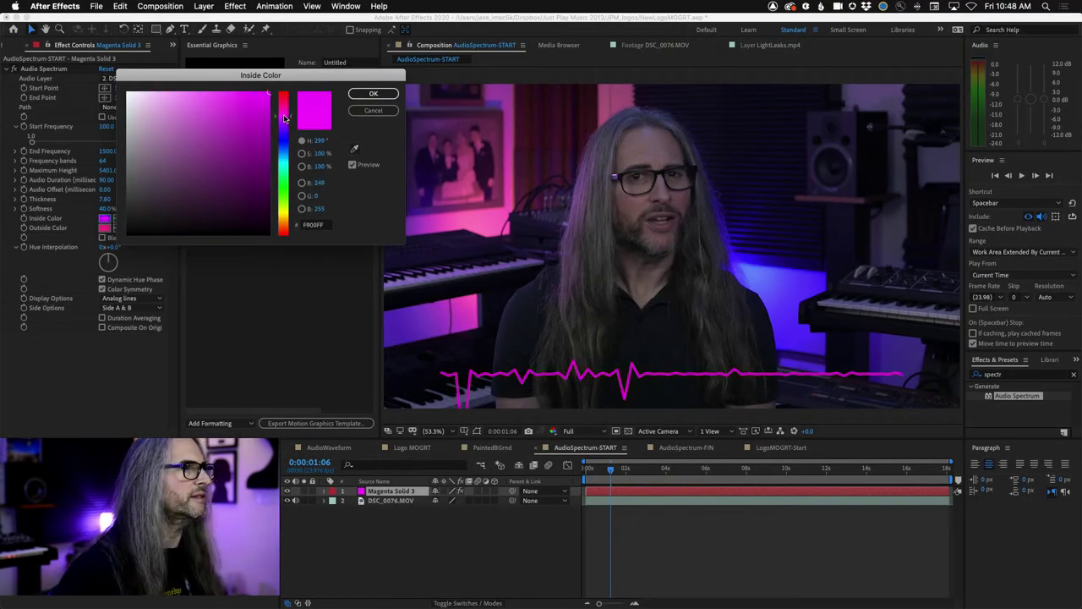
left_click(372, 94)
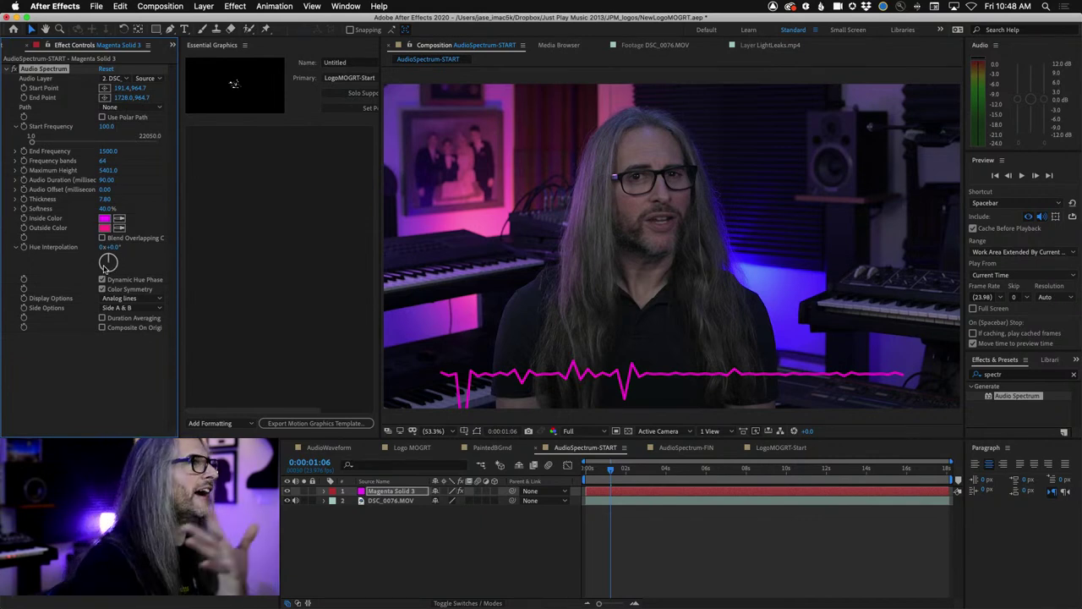
Step: Set the spectrum's Hue Interpolation to about -78° and its Thickness to 7
mouse_move(105, 264)
left_mouse_down()
mouse_move(143, 264)
mouse_move(91, 265)
mouse_move(166, 261)
mouse_move(93, 261)
left_mouse_up()
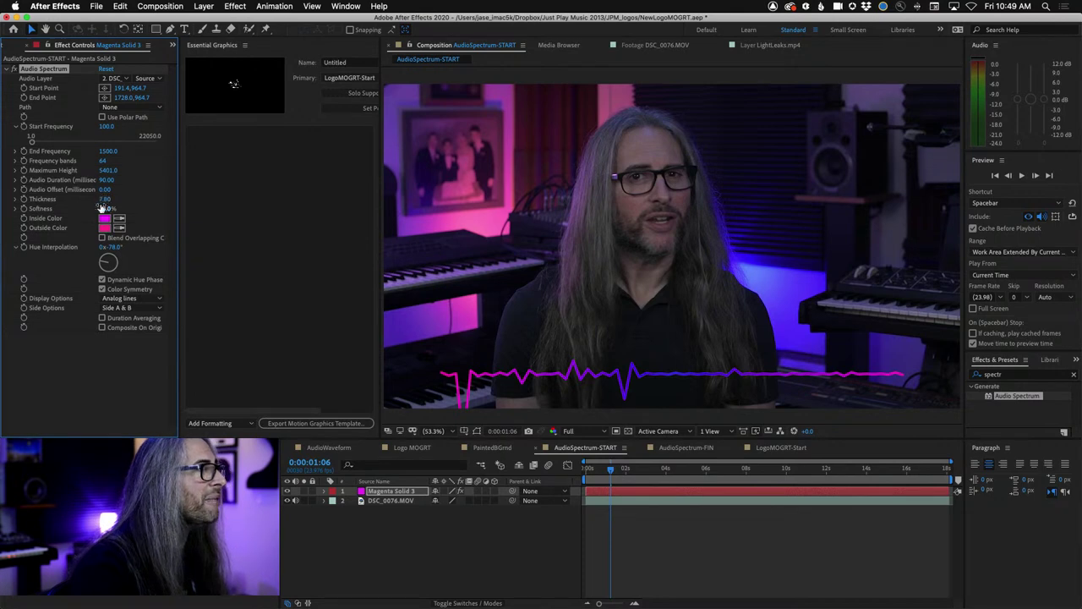
left_click(105, 200)
type("7")
key("Return")
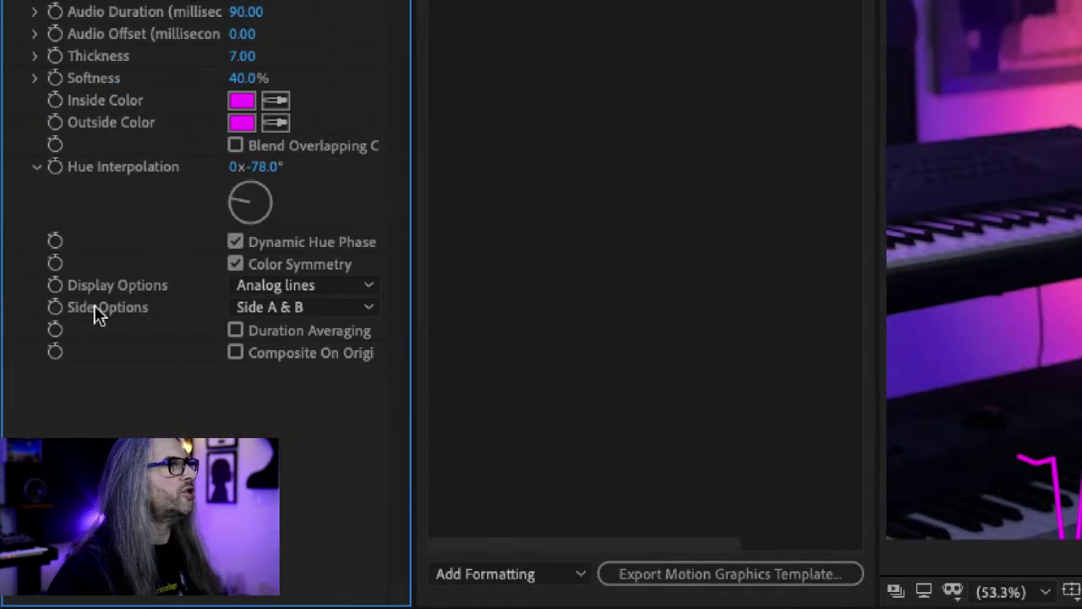
Step: Look through the Side Options, keep Side A & B, and turn on Duration Averaging for the spectrum
left_click(301, 309)
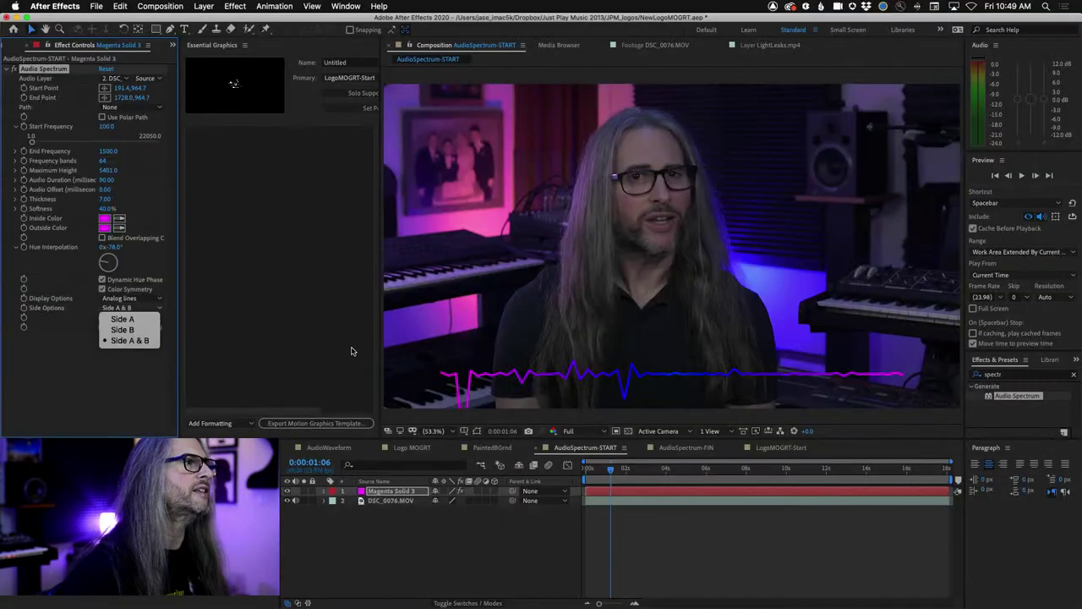
left_click(106, 379)
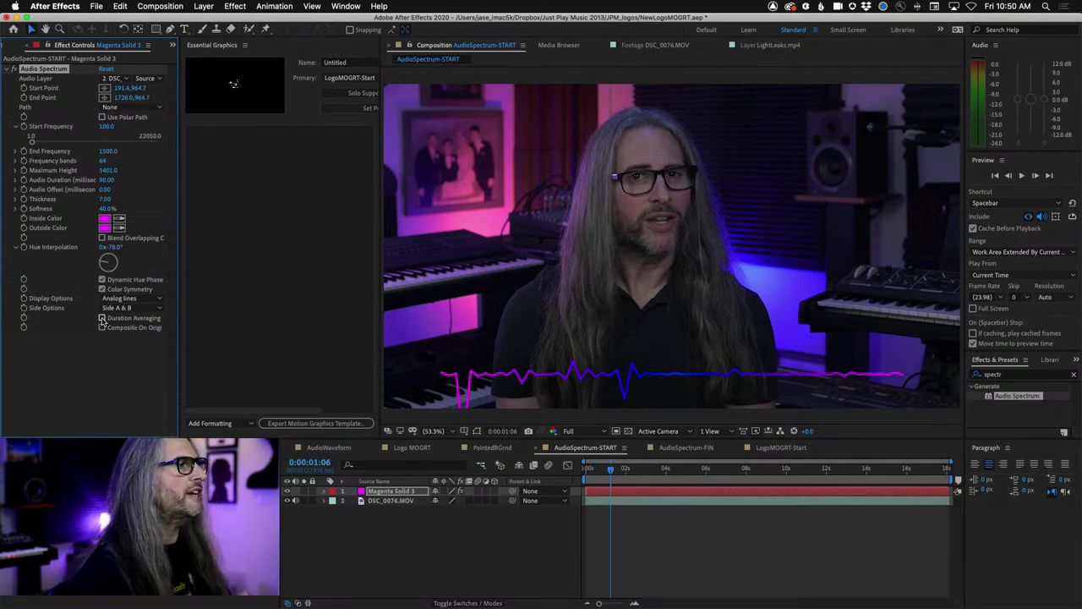
left_click(102, 318)
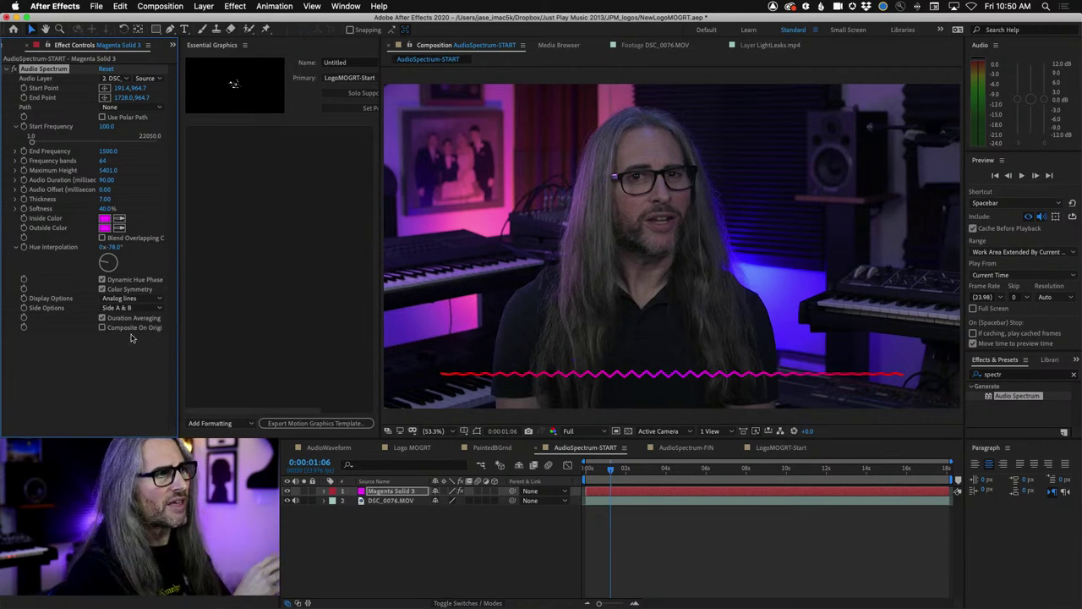
Step: Preview the averaged spectrum across the clip, turn off Duration Averaging, and play the composition from the start
left_click_drag(615, 470, 742, 470)
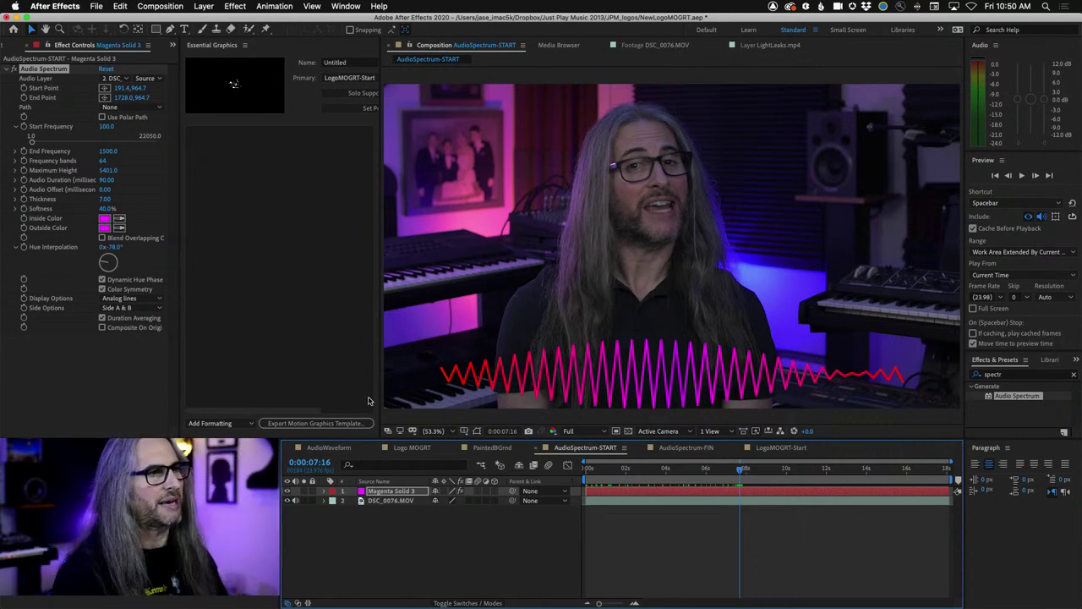
left_click(746, 470)
left_click_drag(748, 476, 568, 475)
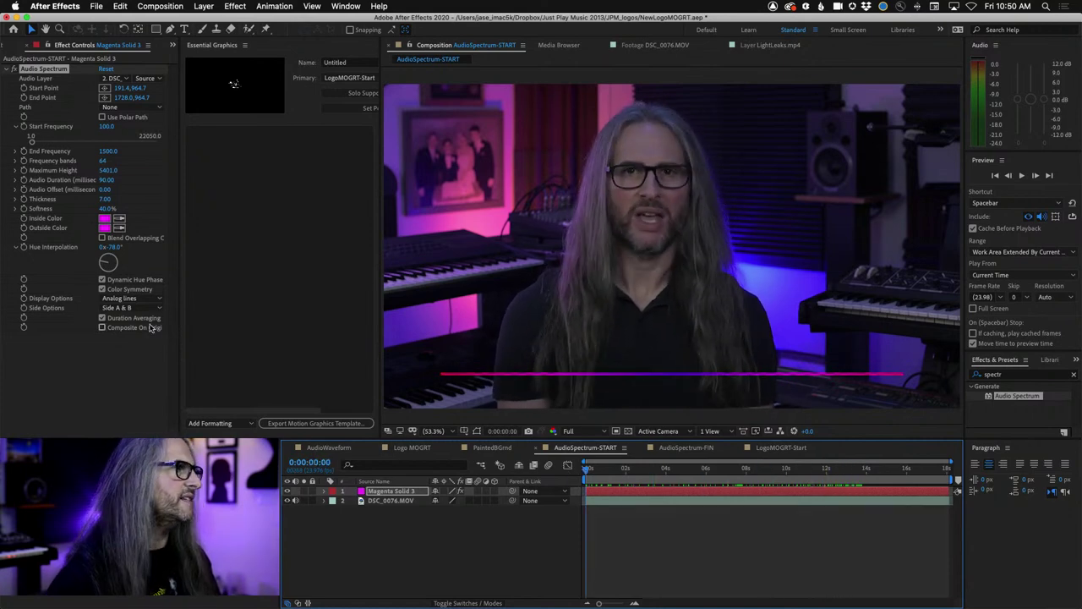
left_click(102, 318)
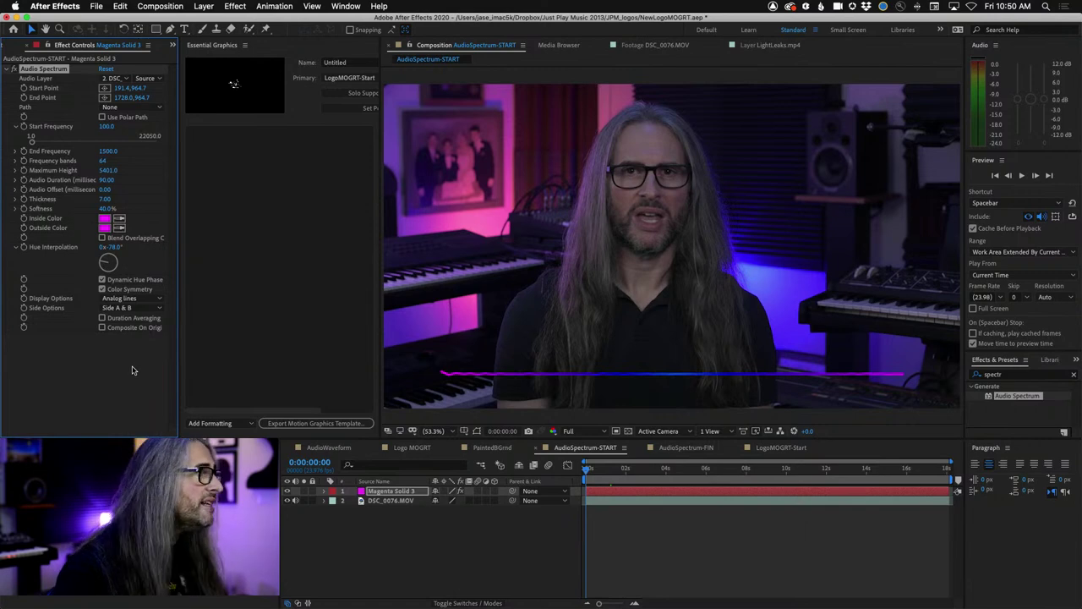
key("space")
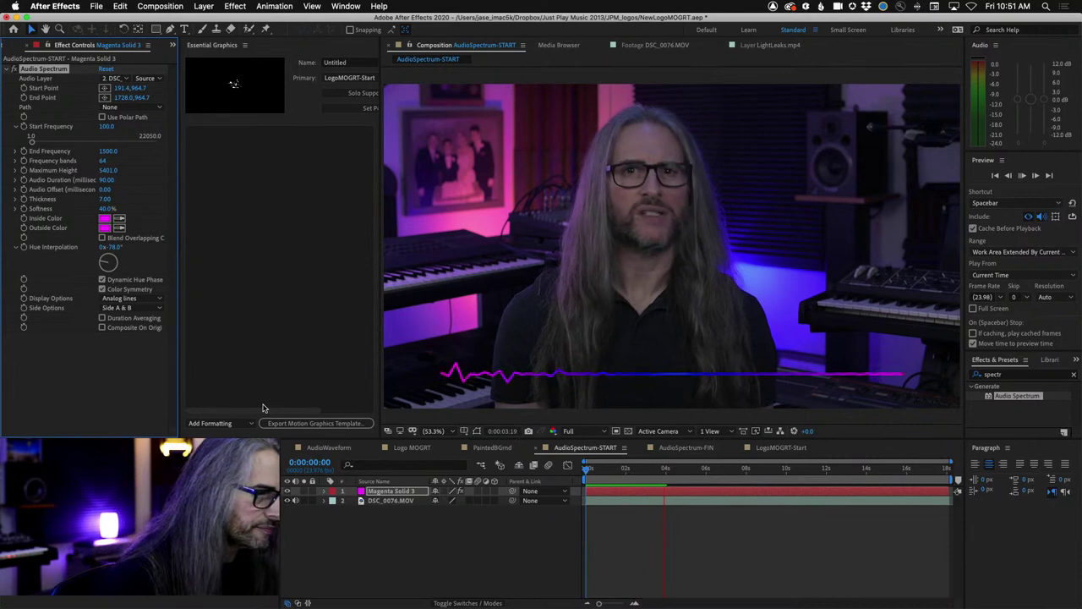
Step: Try the Analog dots display for the spectrum, preview it against the speech, and look through the Side Options
left_click(155, 298)
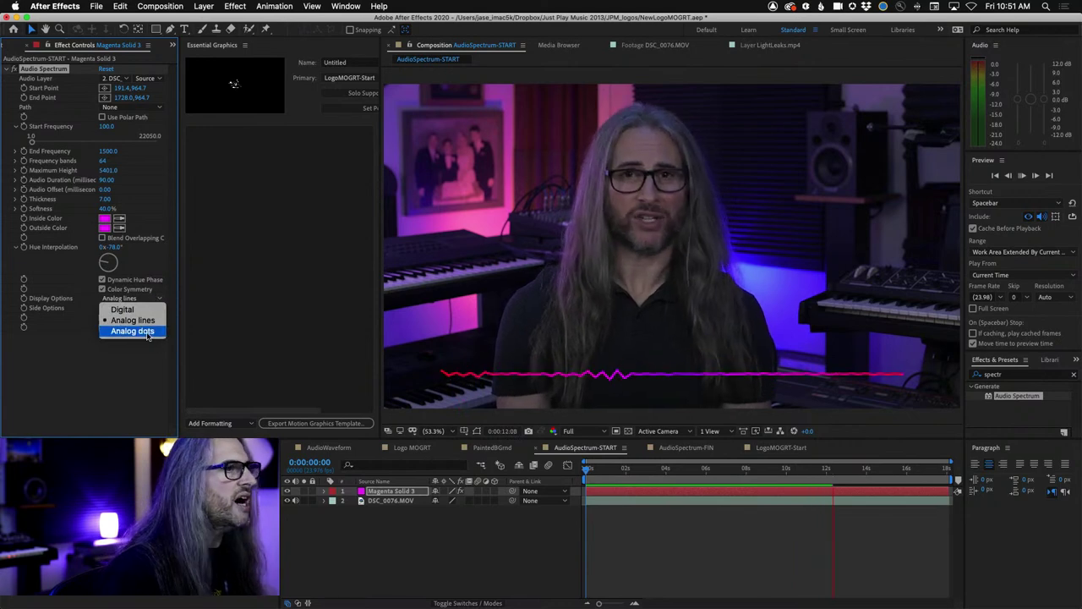
left_click(146, 333)
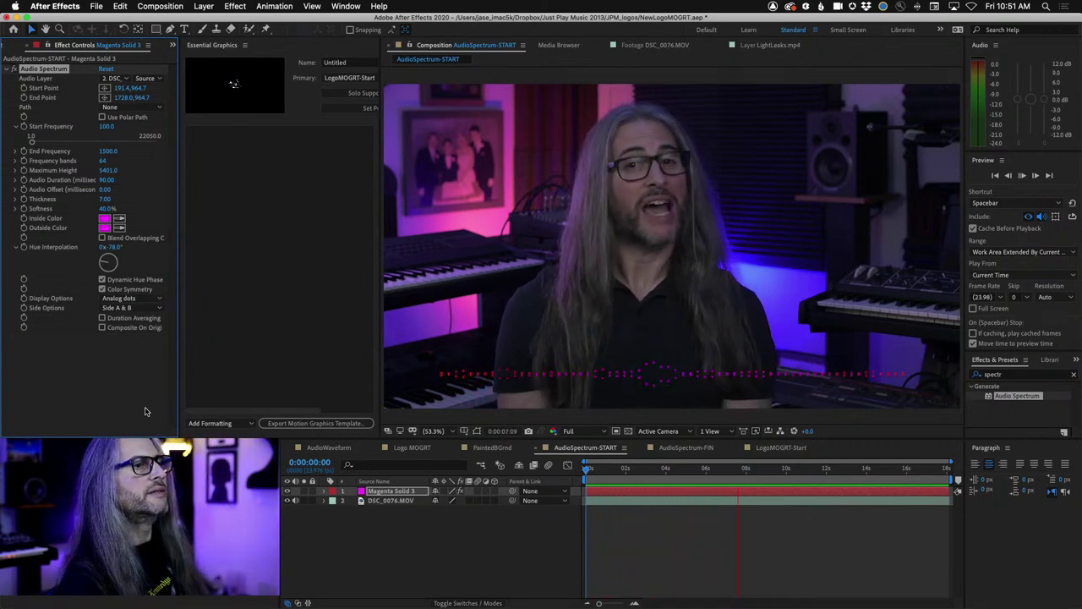
key("space")
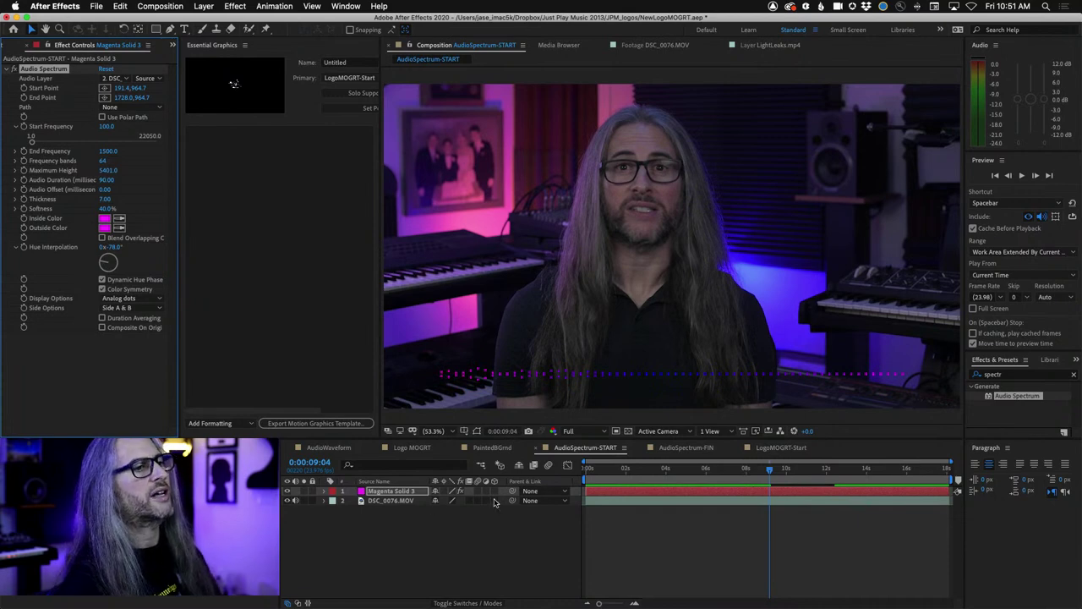
left_click_drag(769, 467, 757, 473)
left_click(145, 307)
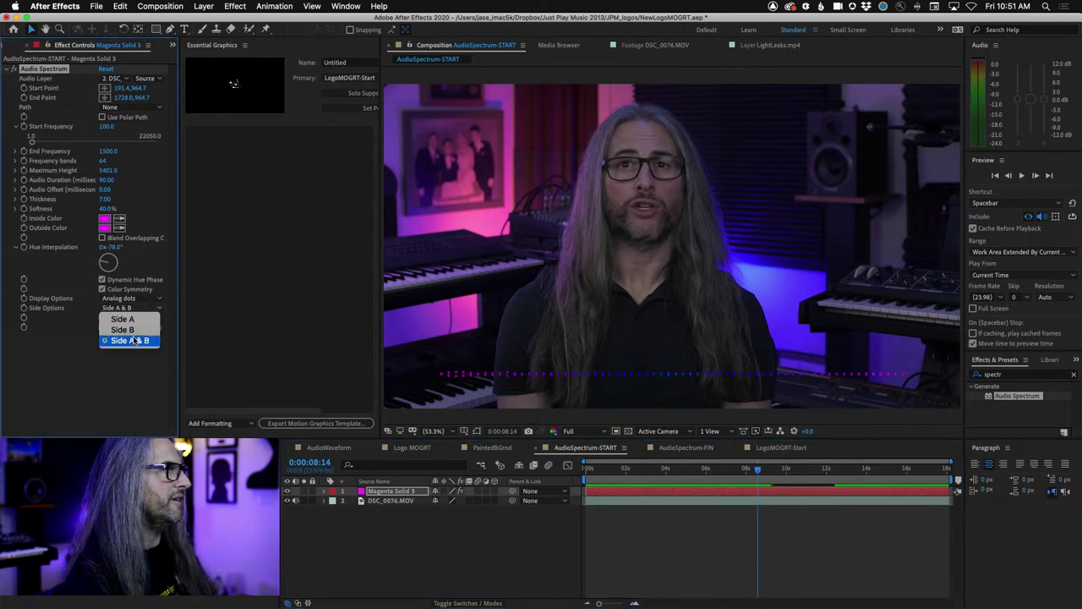
left_click(61, 372)
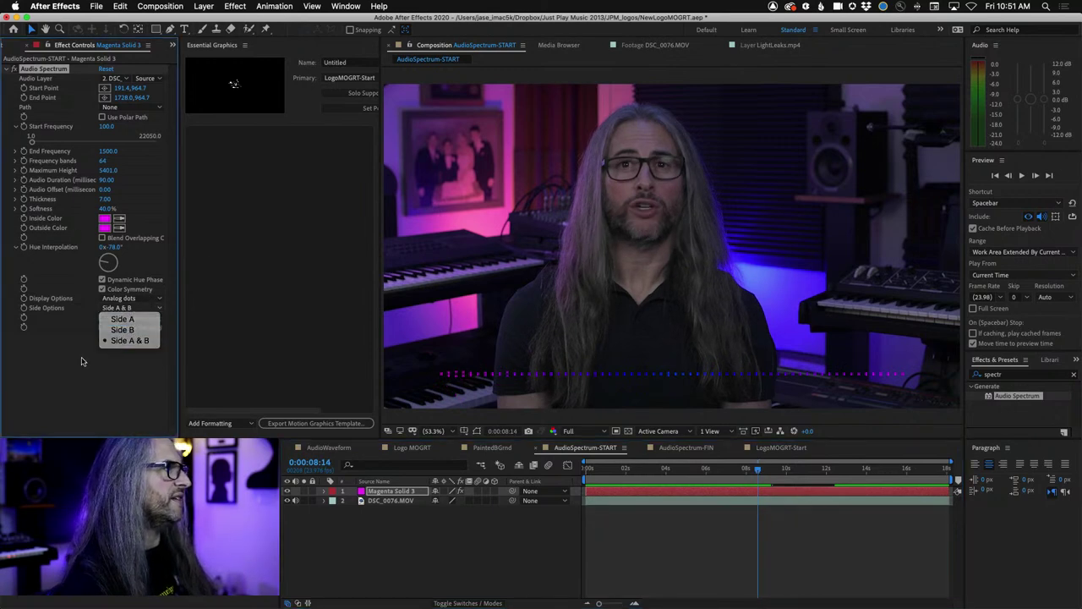
Step: Compare the Analog lines display at 0:00:07:17, settle on the Digital display for the spectrum, and preview it up to 0:00:14:05
left_click(116, 301)
left_click(124, 320)
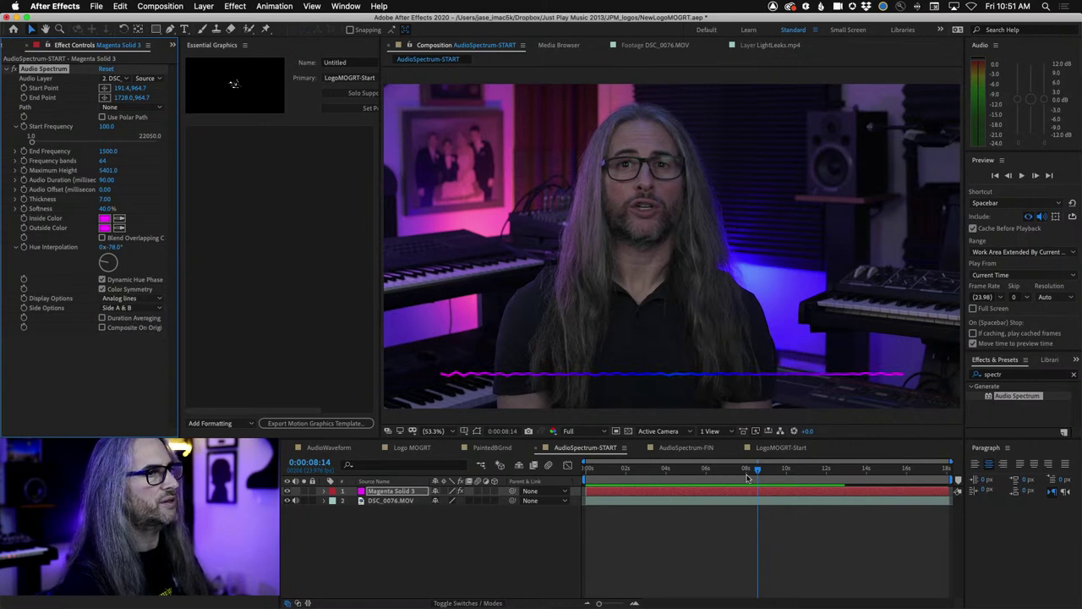
left_click_drag(747, 472, 741, 474)
left_click(118, 300)
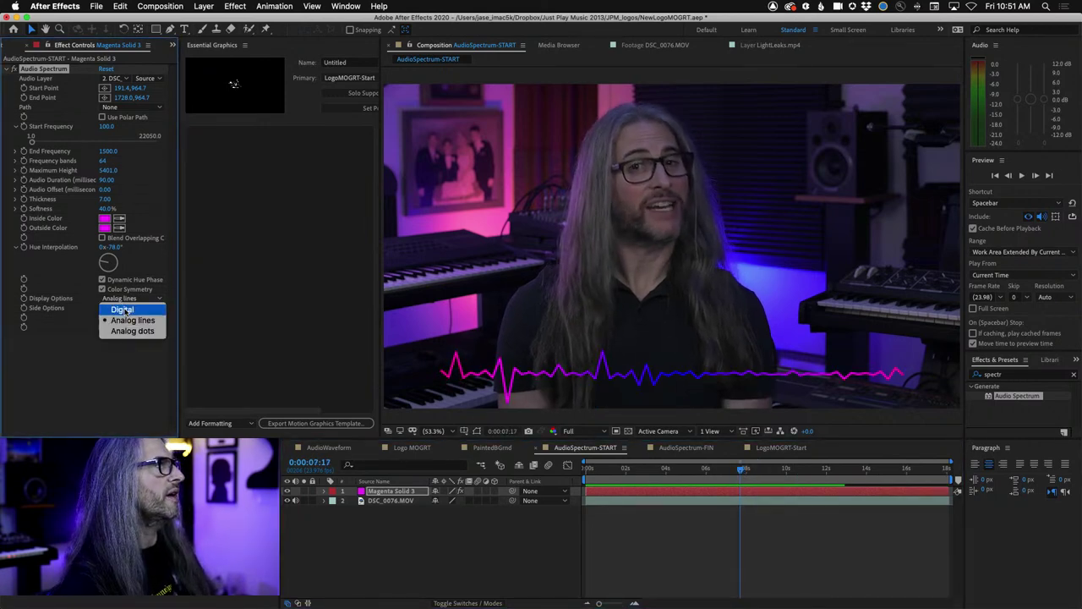
key("Return")
left_click_drag(741, 472, 871, 468)
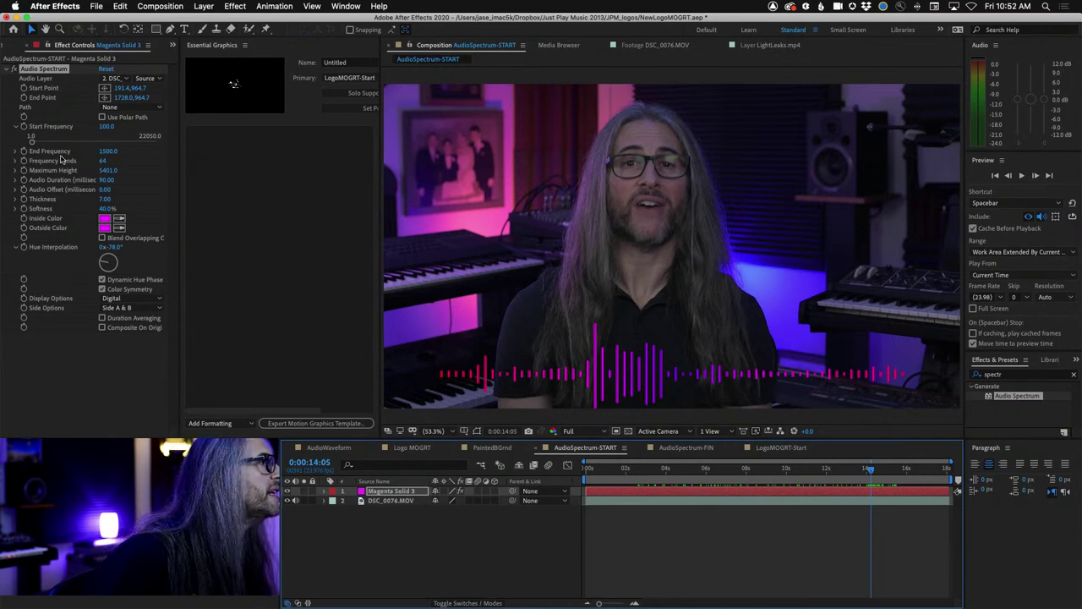
Step: Try an End Frequency of 24000 for the spectrum
left_click(15, 155)
left_click(108, 151)
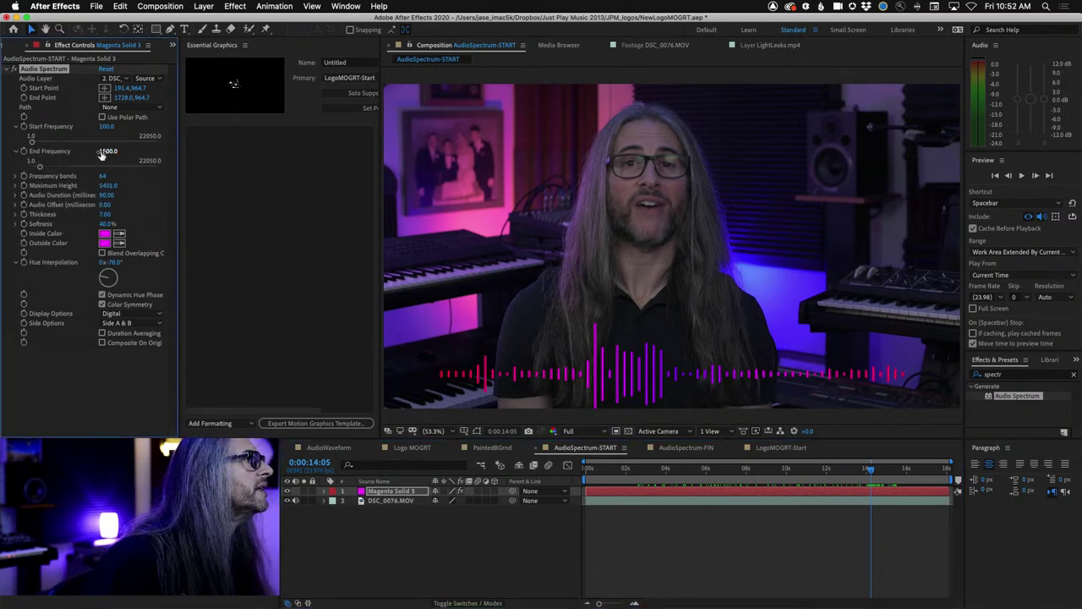
type("24000")
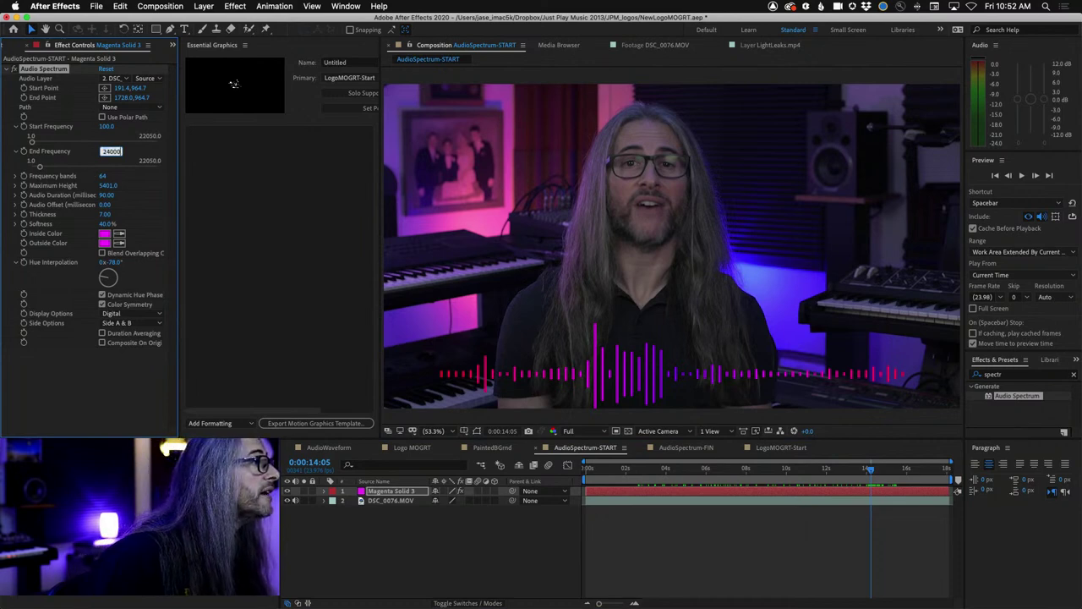
key("Return")
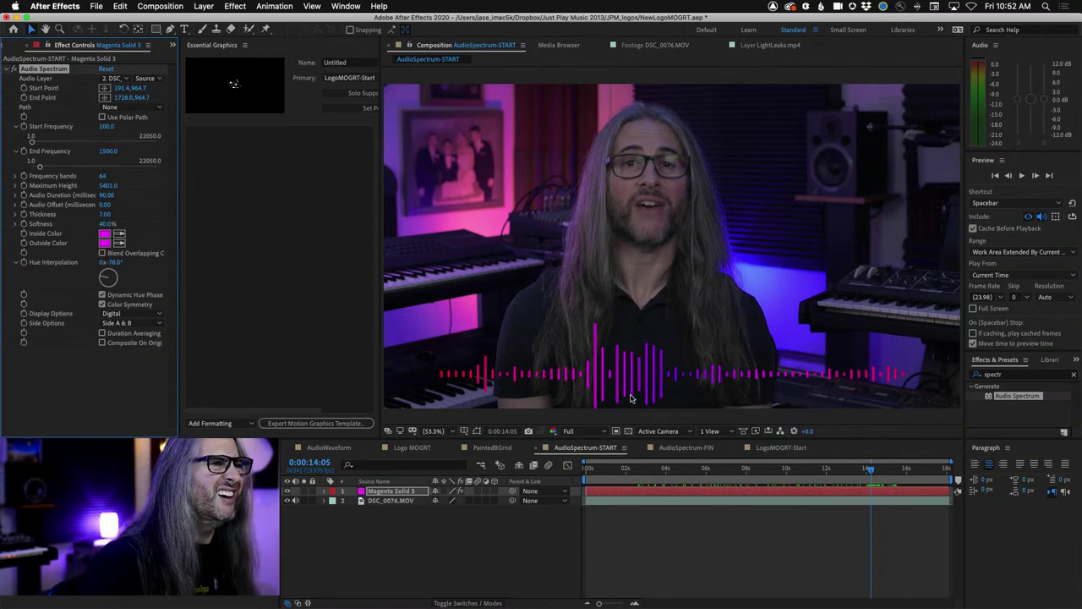
Step: Search the effects for "wave" and look through the matching effects for Audio Waveform
left_click(1062, 373)
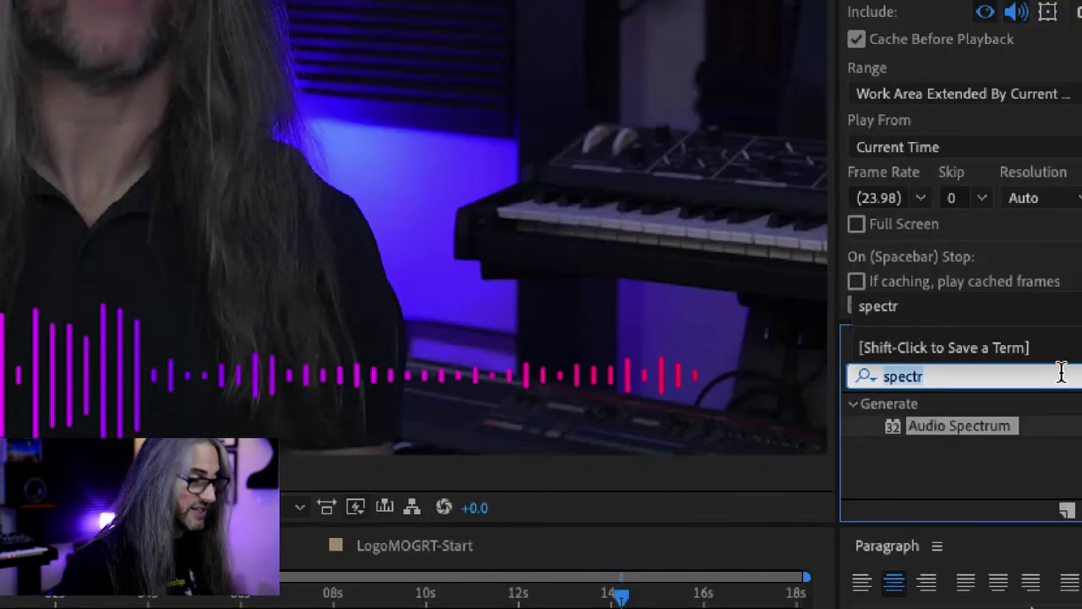
type("wave")
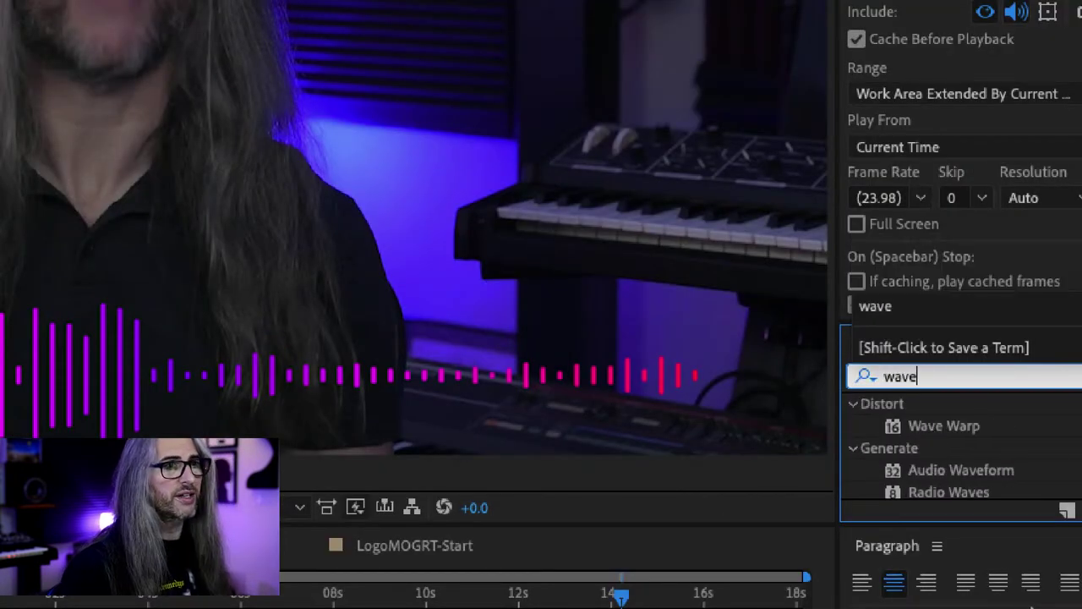
left_click(1074, 449)
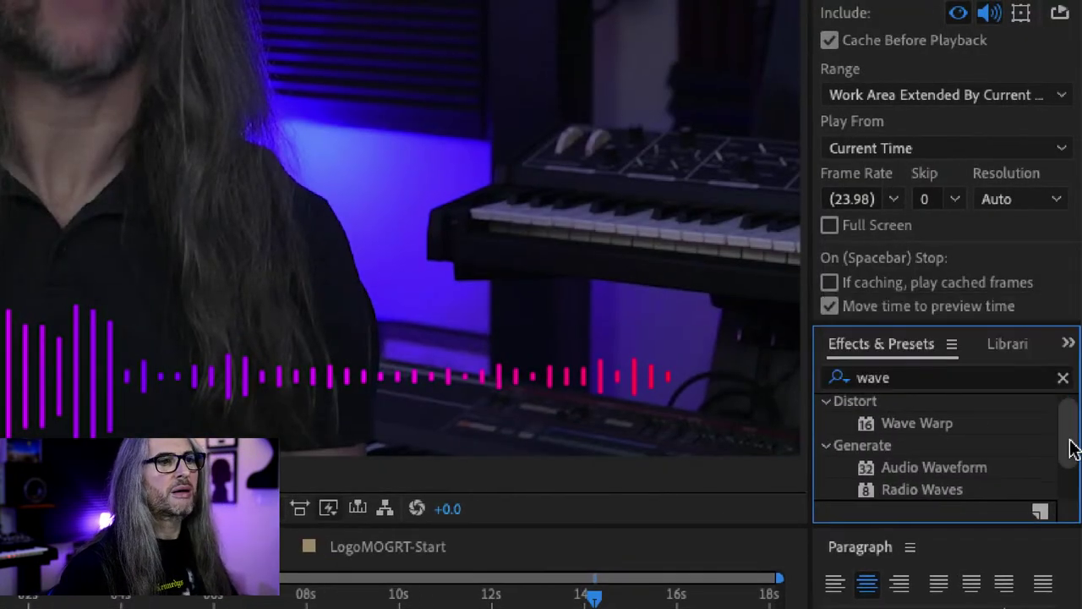
scroll(1074, 454, "down", 1)
scroll(1073, 454, "down", 1)
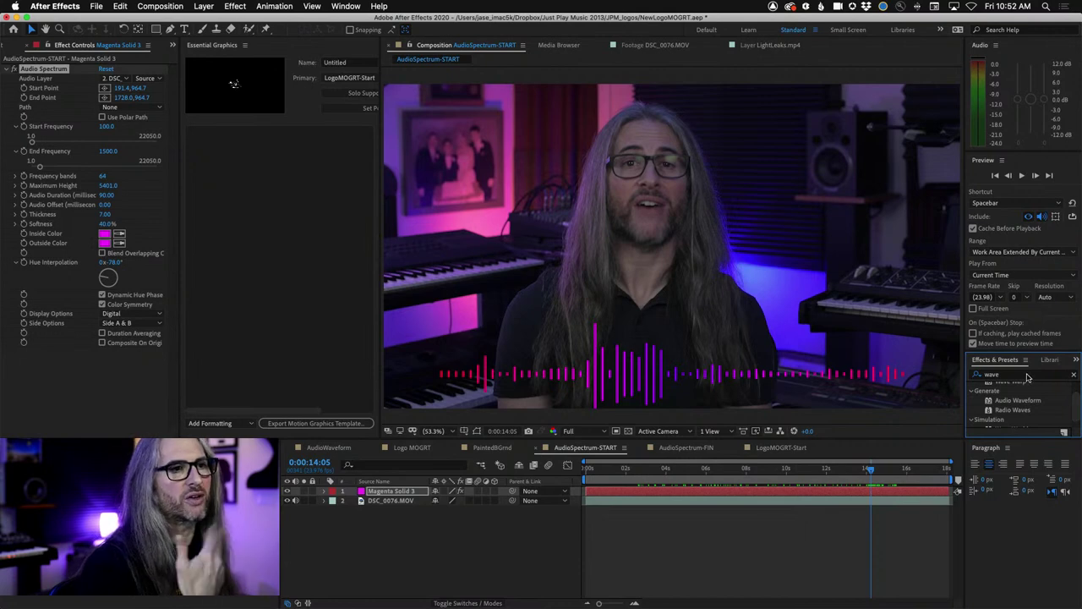
Step: Check the Audio Layer choices of the Audio Spectrum effect on Magenta Solid 3, keeping DSC_0076.MOV
left_click(386, 492)
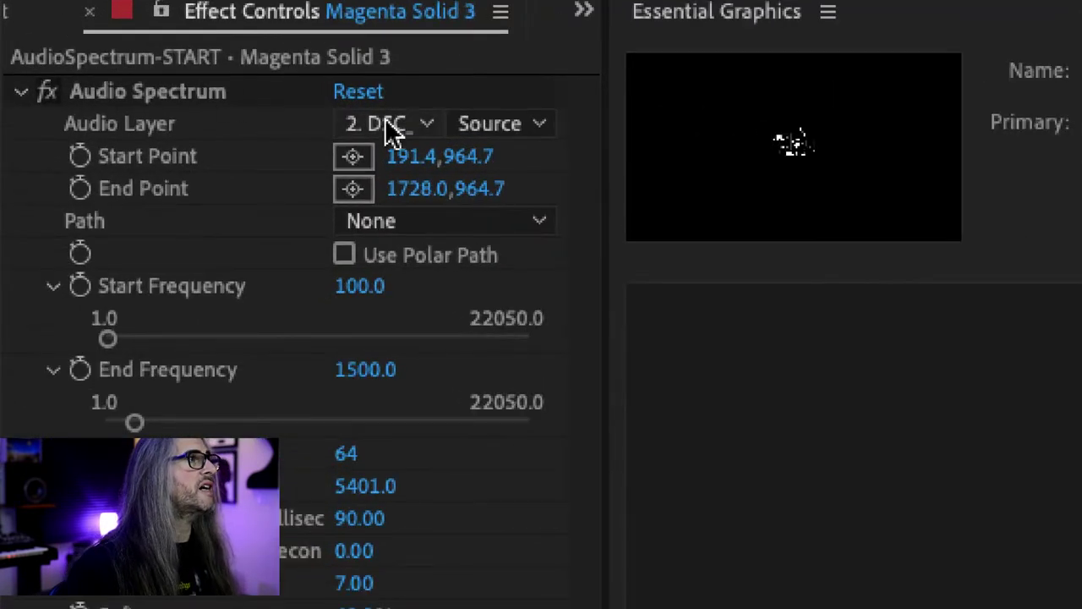
left_click(123, 78)
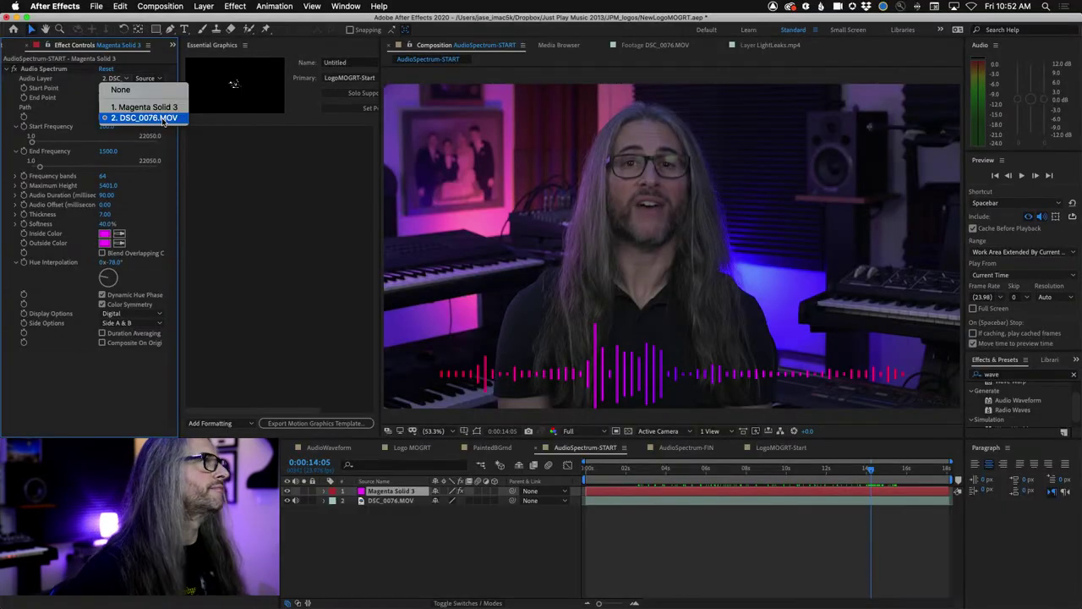
left_click(163, 119)
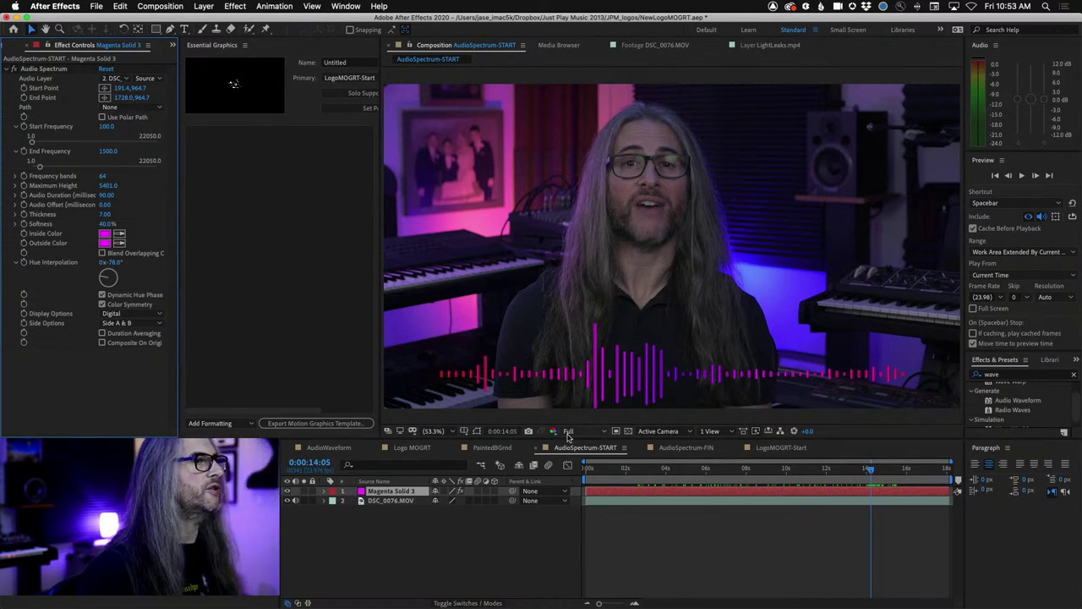
Step: Open the LogoMOGRT-Start composition and look at the Create Shapes from Vector Layer option for the logo layer
left_click(781, 448)
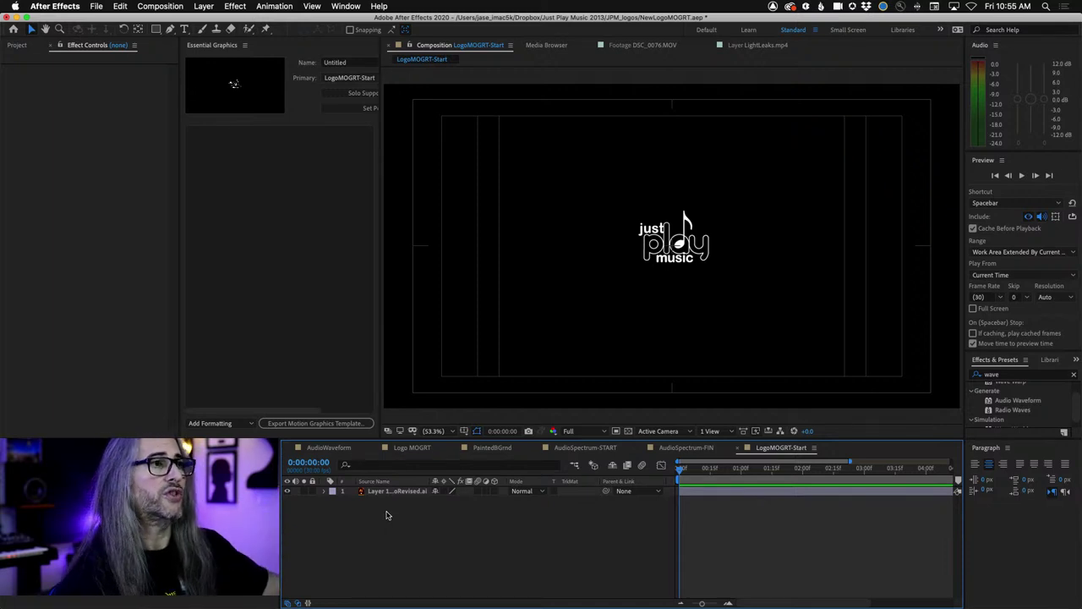
left_click(415, 493)
right_click(401, 493)
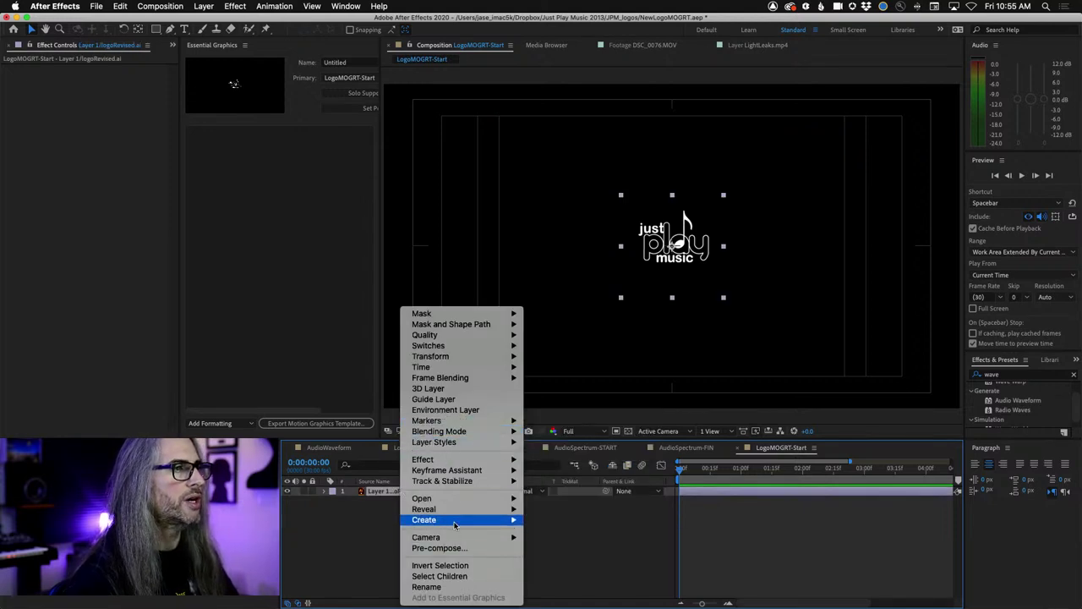
mouse_move(455, 525)
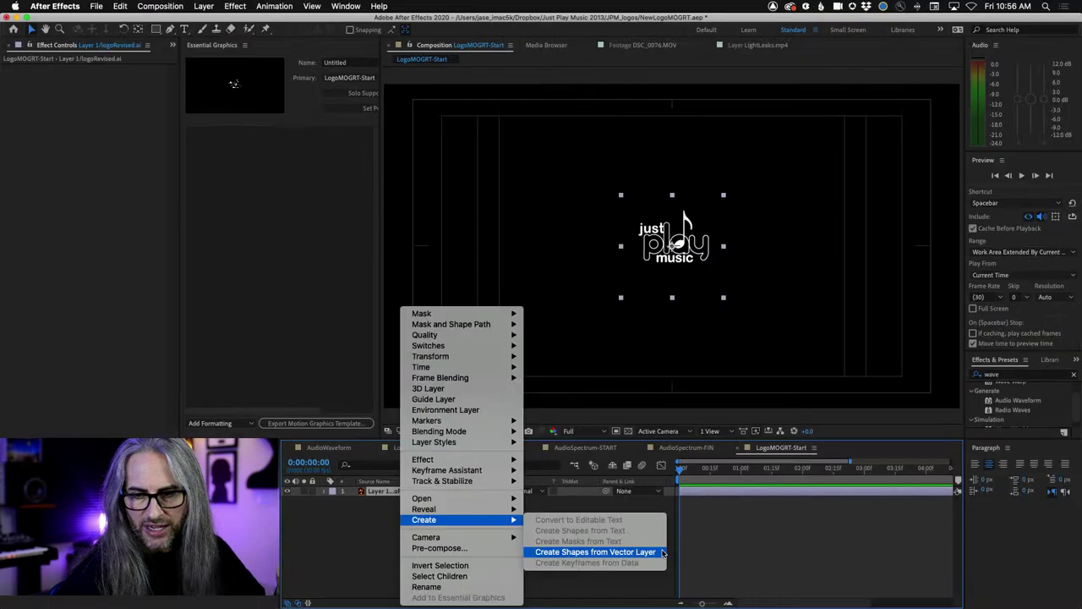
left_click(370, 532)
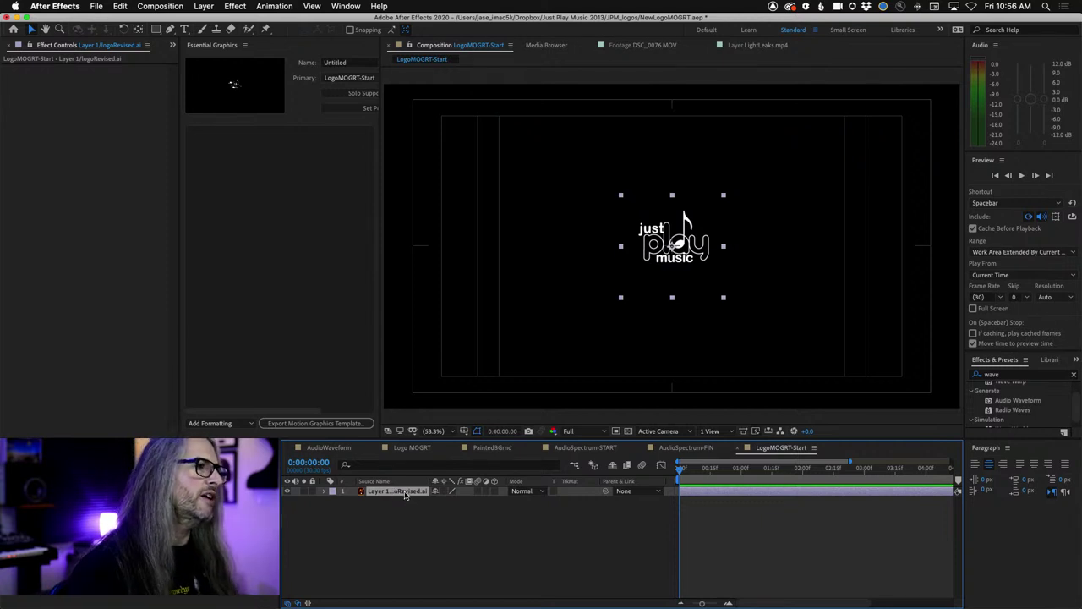
Step: Enlarge the logo layer to 1589% scale and compare its edges with continuous rasterization off and on, leaving it on
key("s")
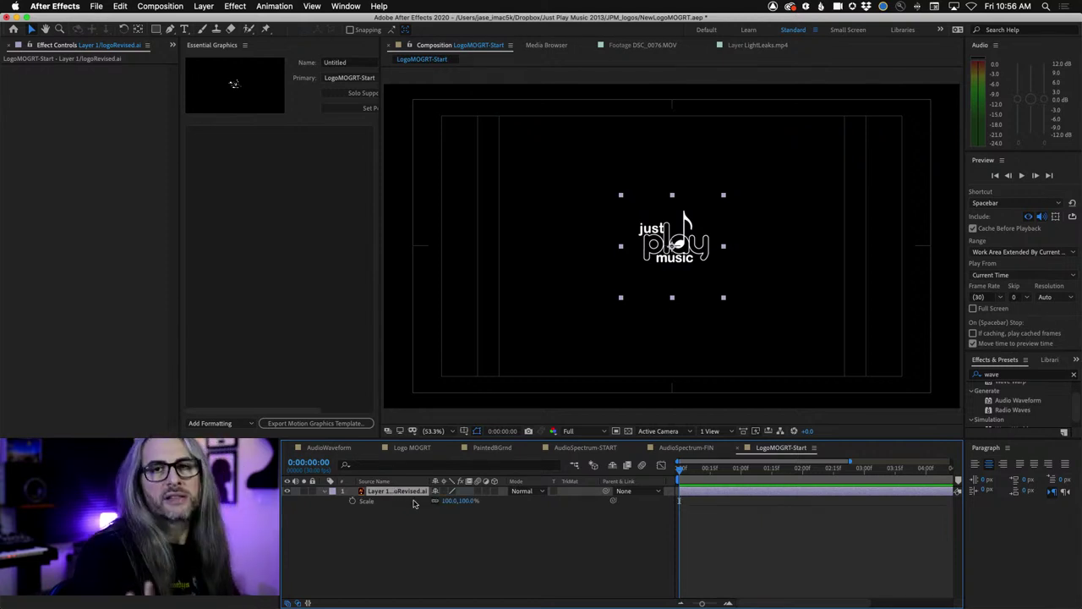
left_click_drag(446, 500, 1076, 540)
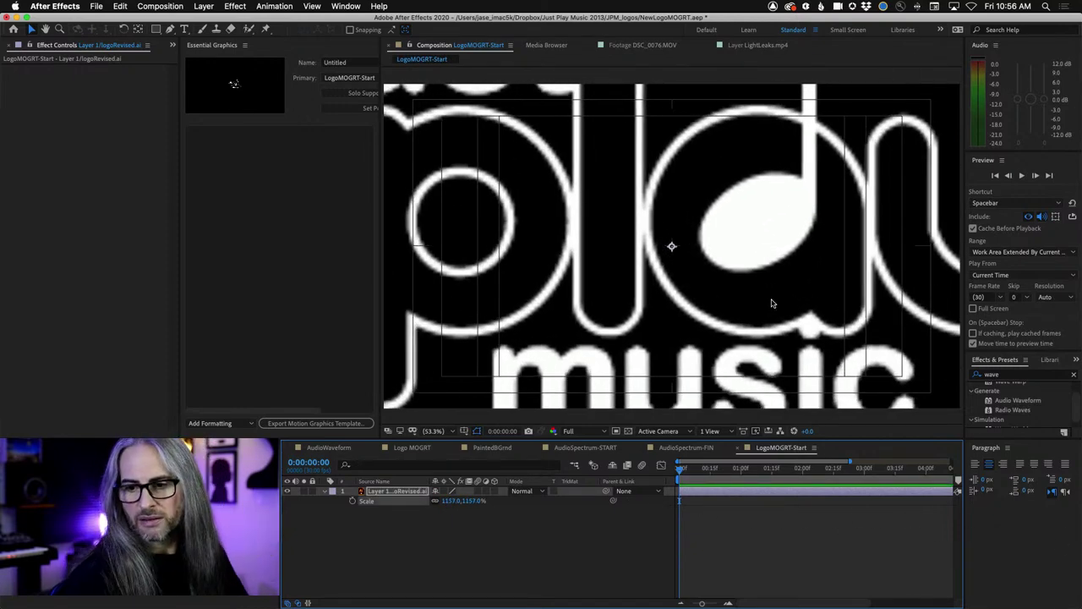
left_click_drag(451, 501, 761, 500)
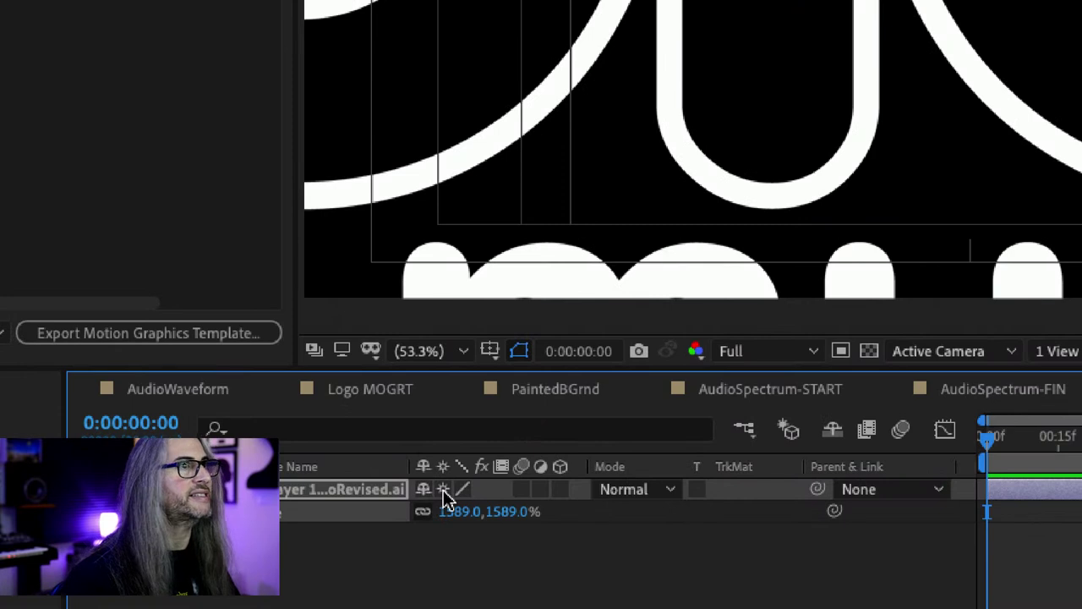
left_click(444, 490)
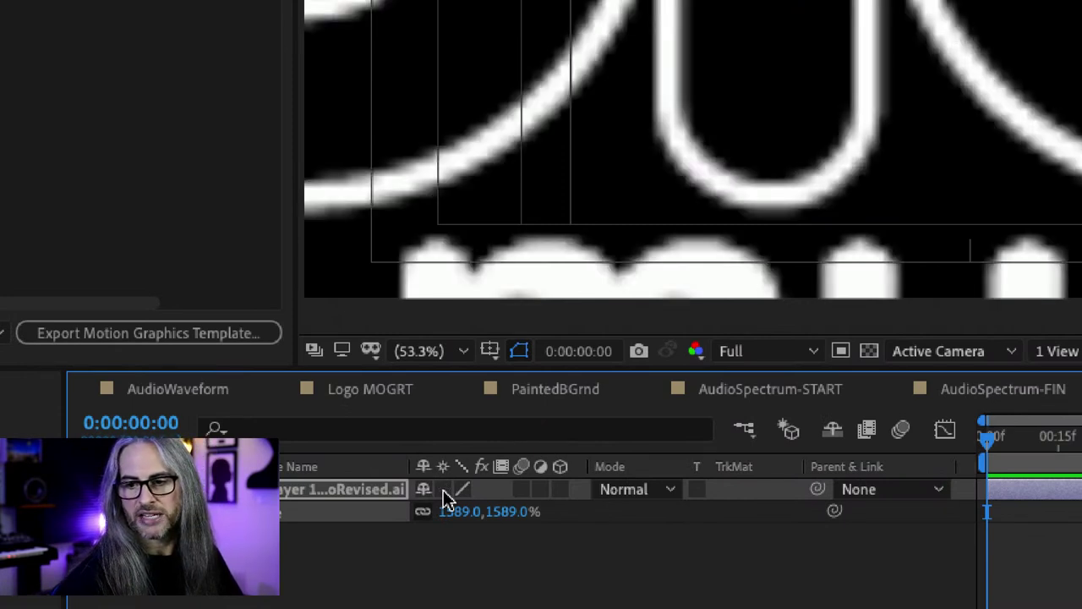
left_click(444, 491)
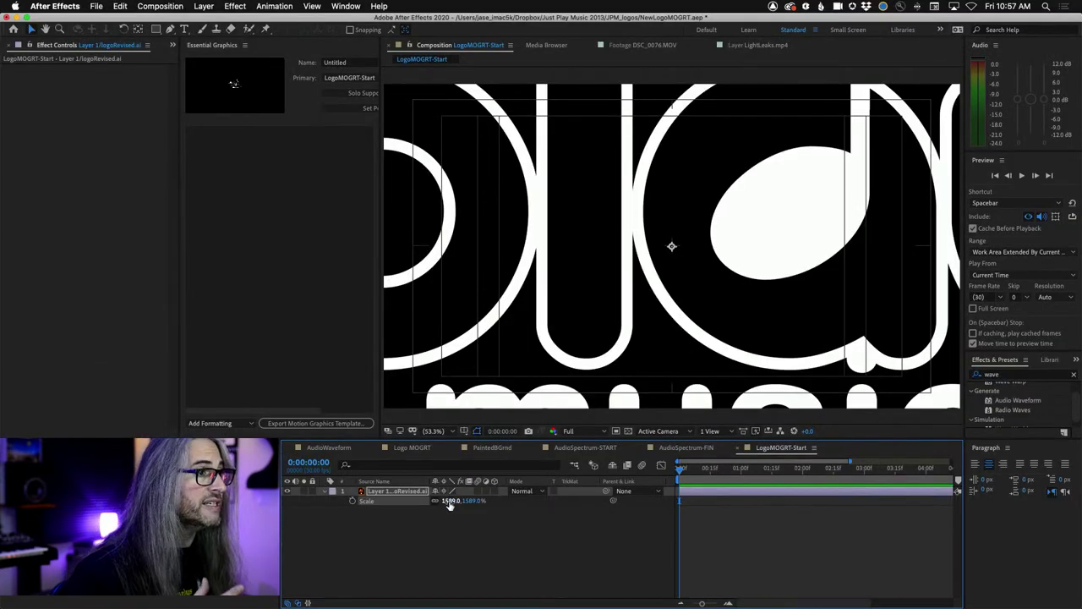
Step: Scale the logo down to 52%, place it in the lower-right corner of the frame, and deselect the layer
left_click_drag(457, 516, 895, 392)
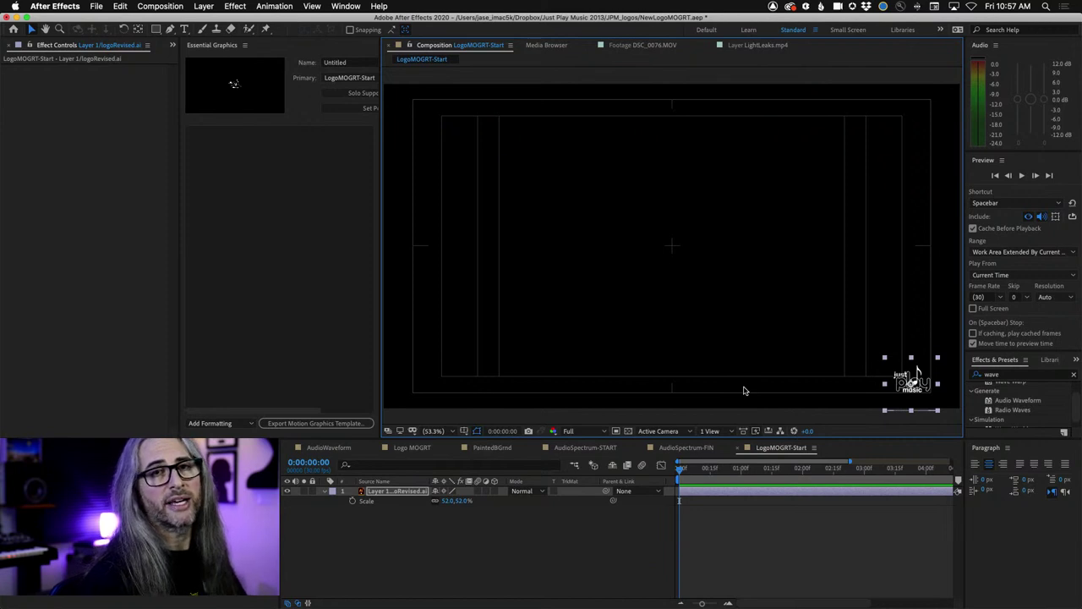
left_click(524, 526)
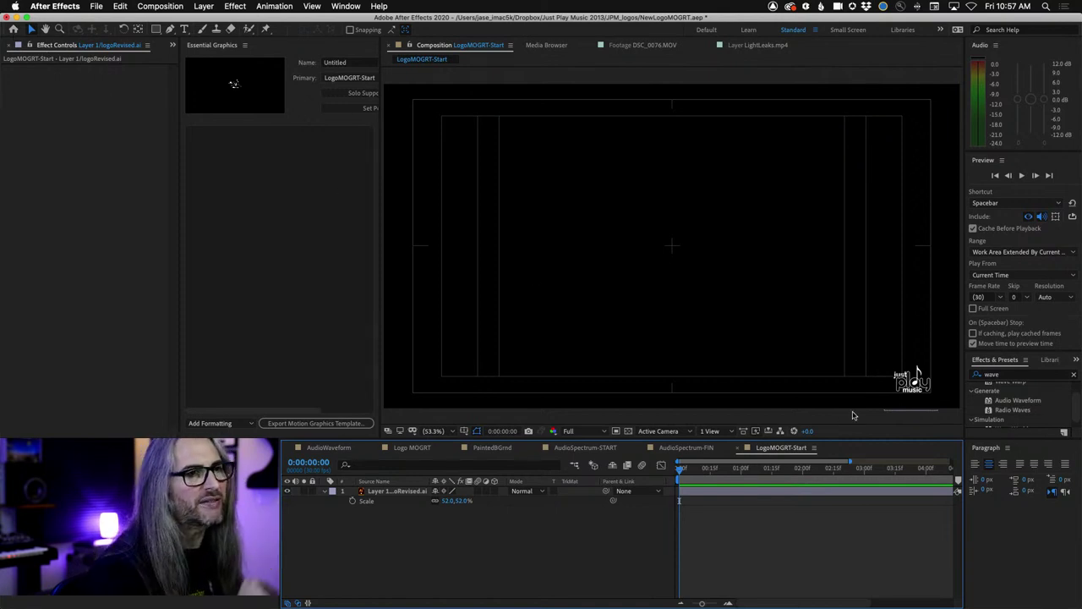
Step: Clear the effects search and keyframe the logo's opacity from 0% at the first frame to 100% at 0:00:00:29
left_click(1074, 374)
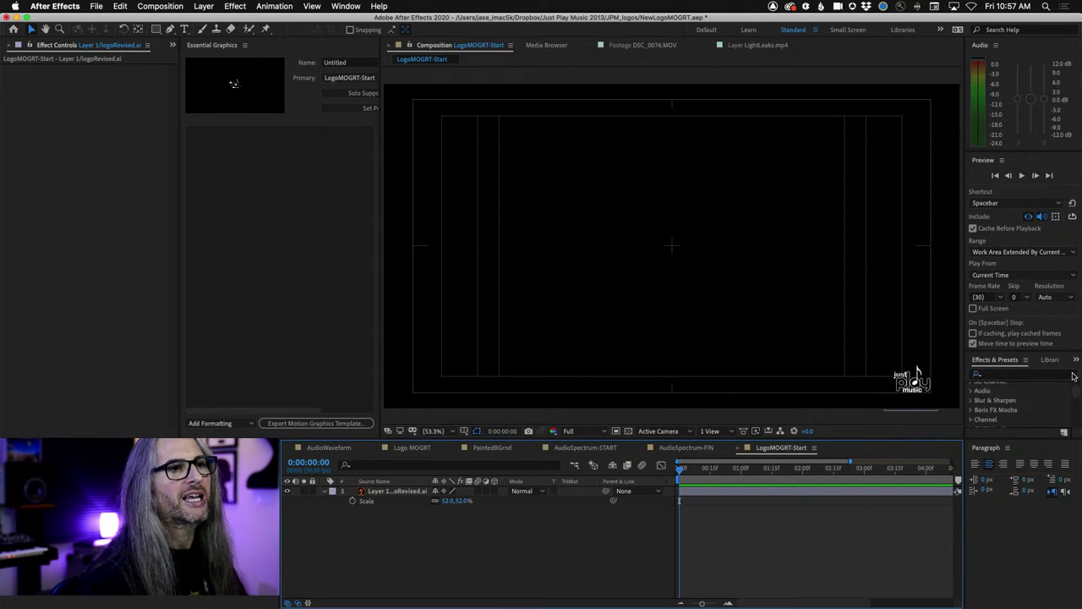
left_click(1023, 373)
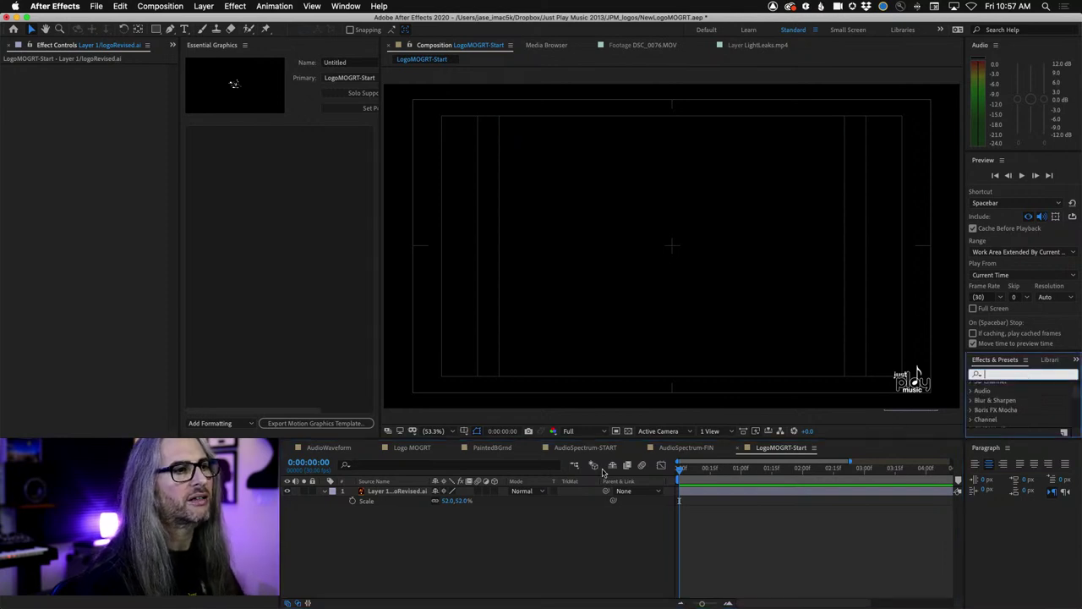
left_click_drag(682, 470, 739, 473)
left_click(397, 490)
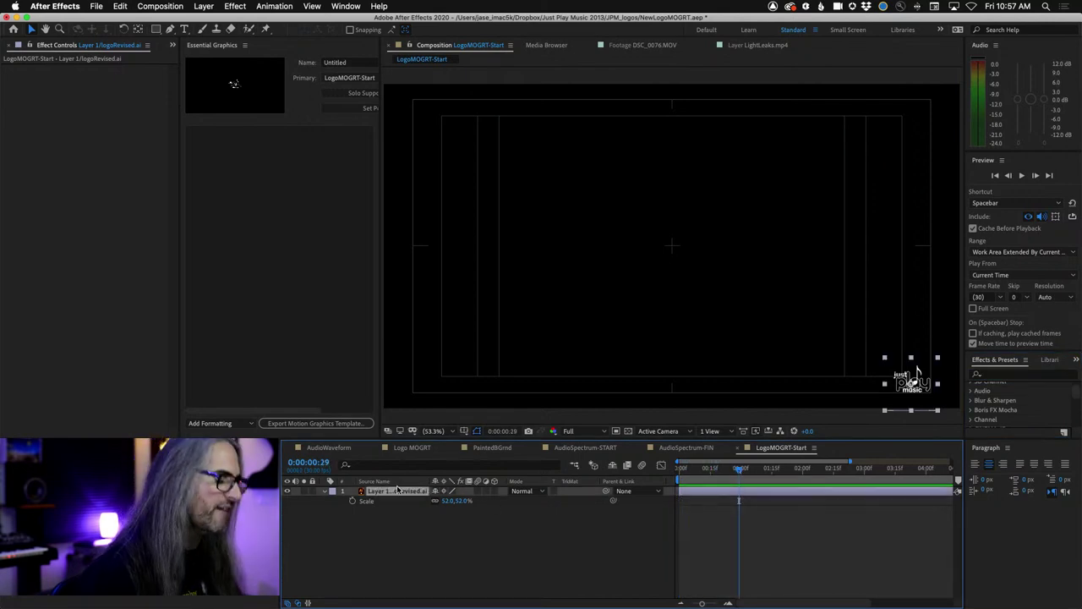
key("t")
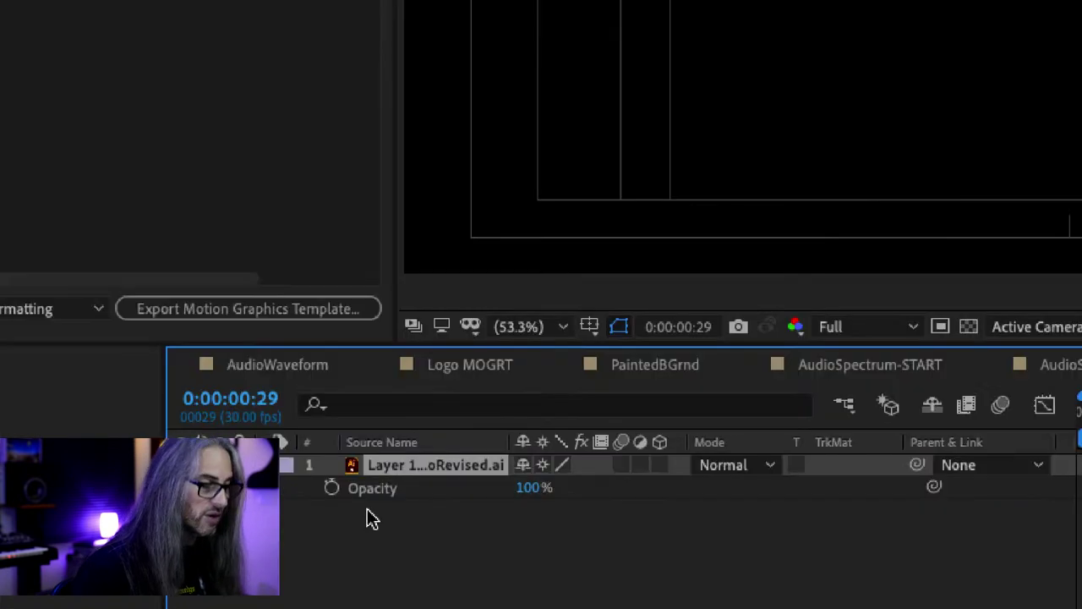
left_click(332, 491)
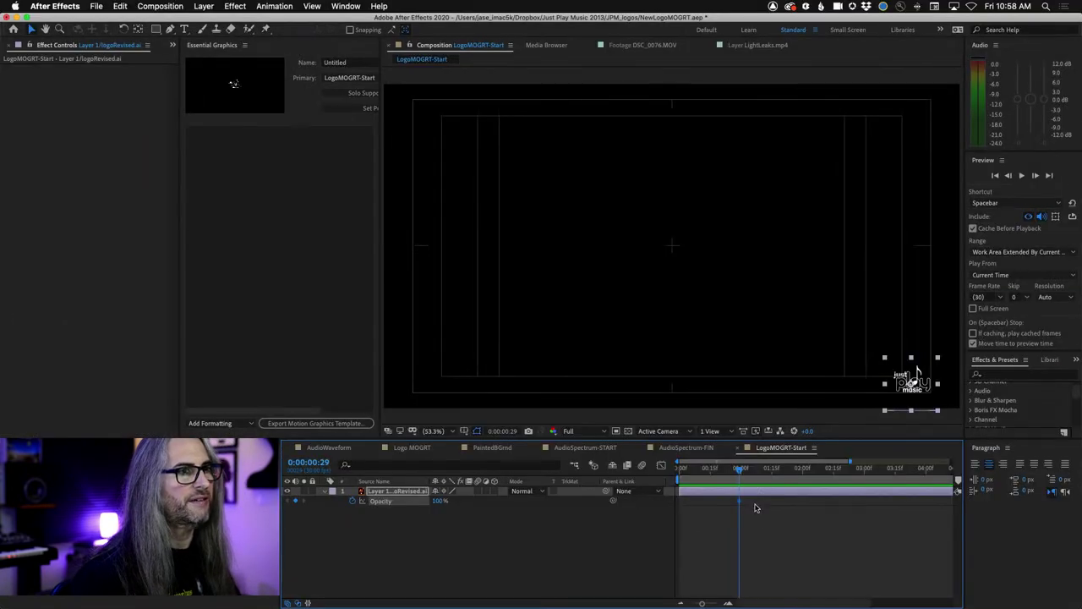
key("Home")
left_click_drag(438, 500, 298, 500)
Step: Preview the logo's fade-in with the title and action safe guides hidden, restoring the guides and returning to the first frame
key("space")
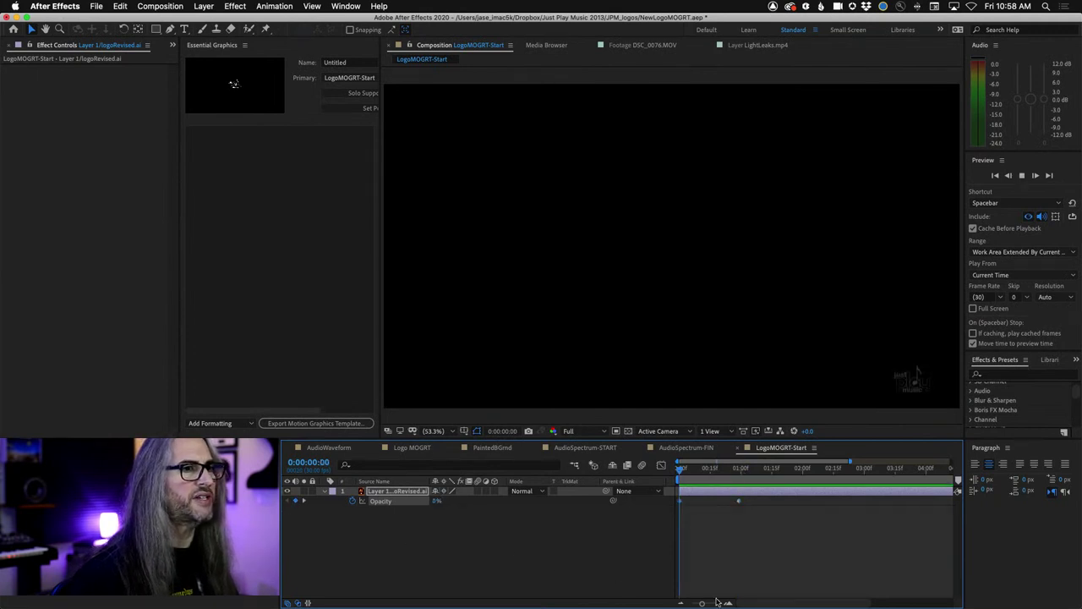
key("apostrophe")
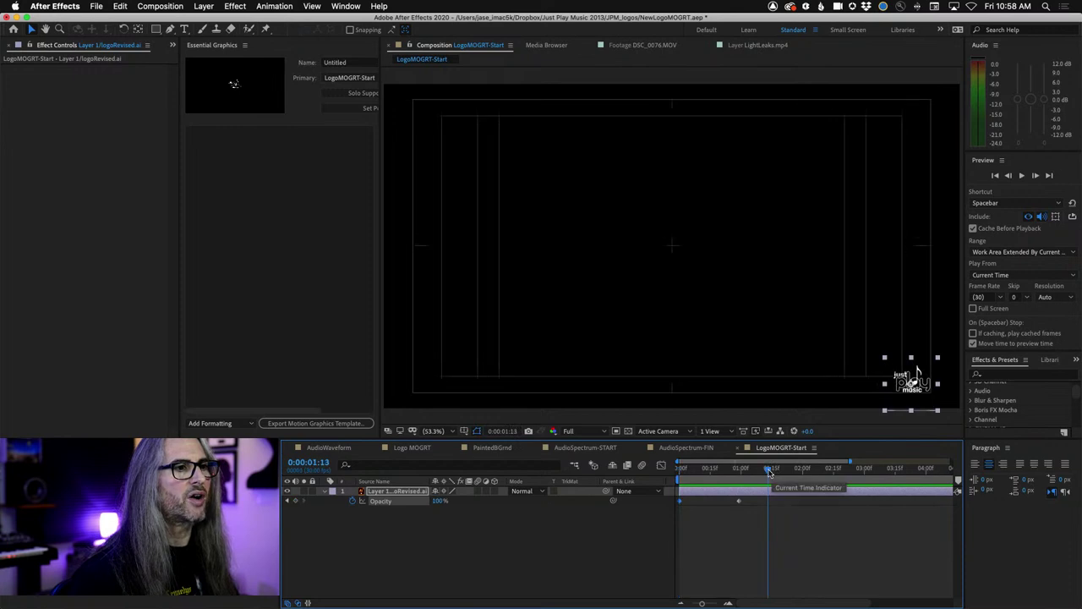
key("apostrophe")
key("apostrophe")
key("space")
key("apostrophe")
key("space")
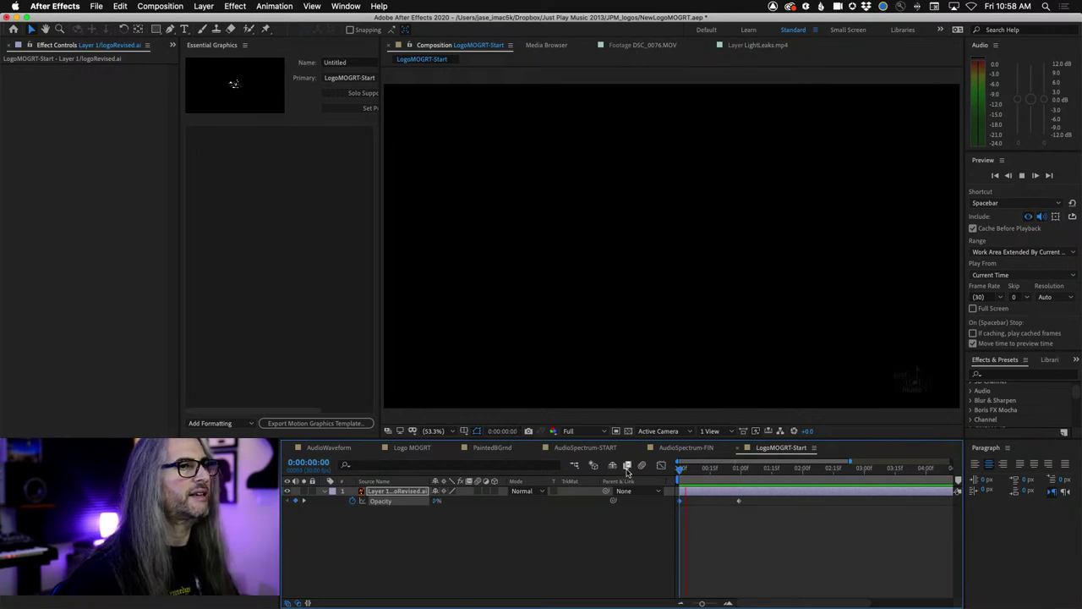
key("apostrophe")
key("space")
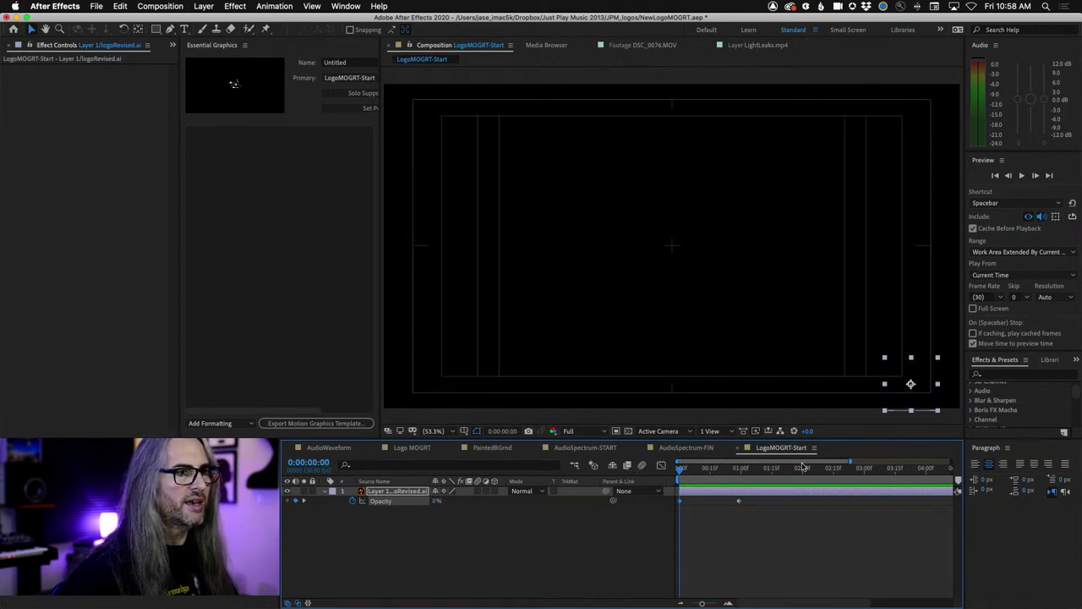
Step: Keyframe the logo's fade-out from 100% opacity at 0:00:06:00 to 0% at 0:00:06:26, and deselect the layer
key("minus")
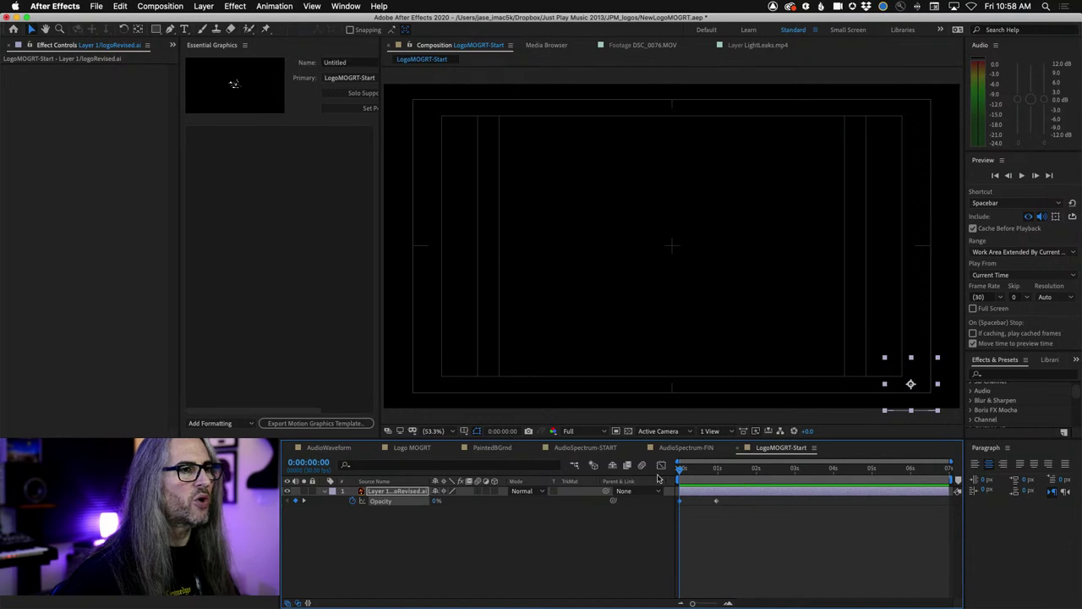
left_click_drag(859, 470, 911, 472)
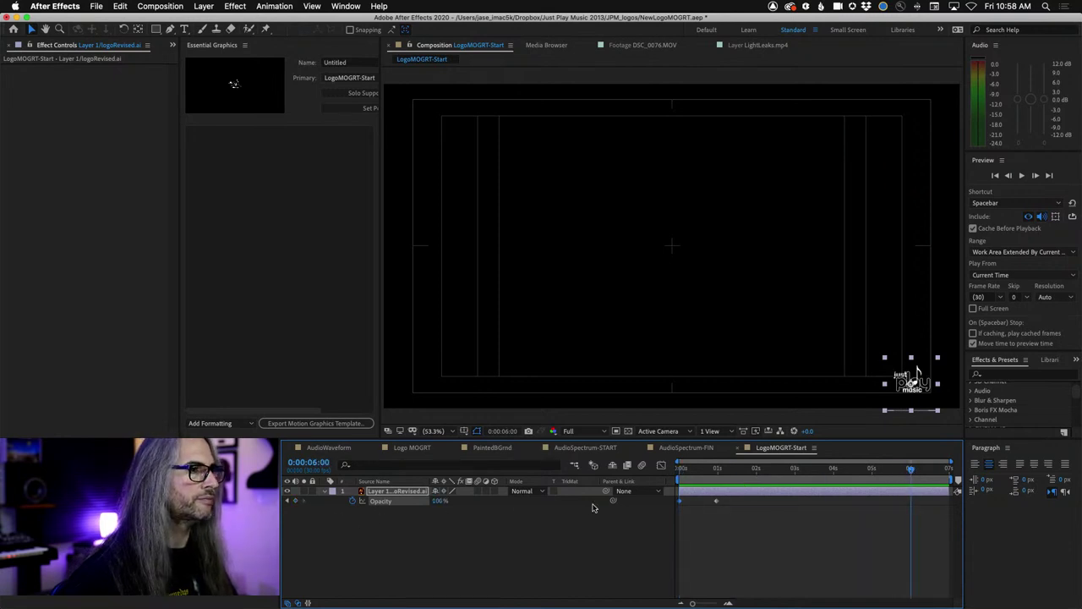
left_click(297, 503)
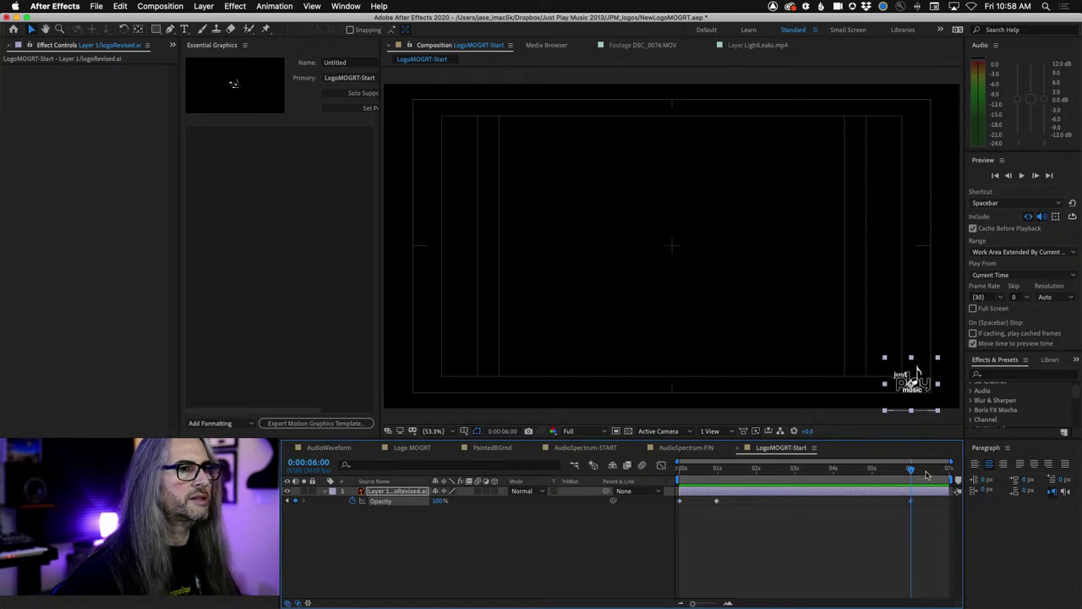
left_click_drag(911, 471, 945, 472)
left_click(438, 501)
type("0")
key("Return")
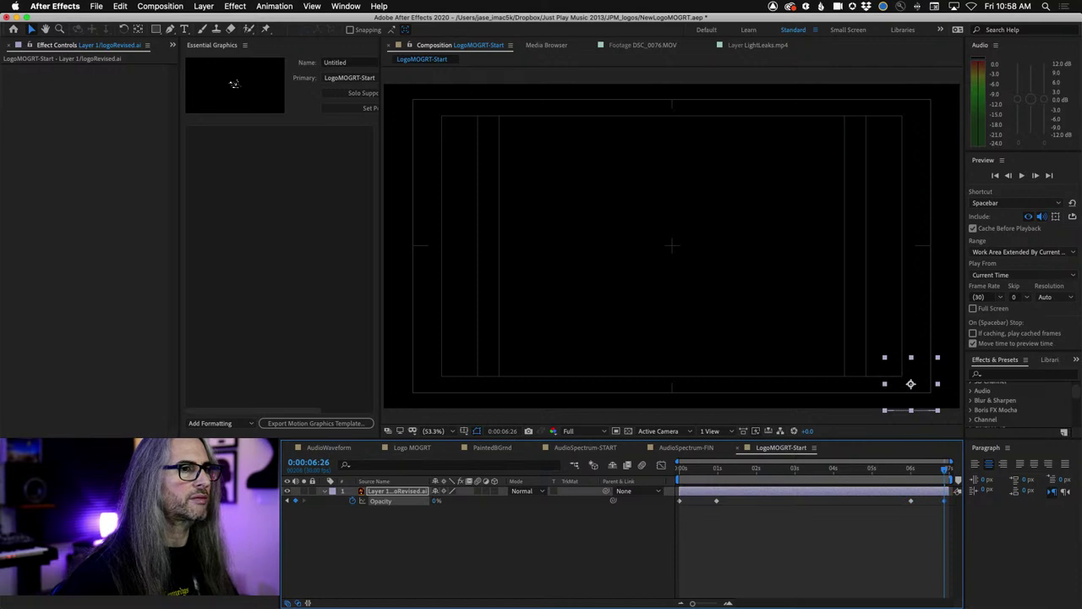
left_click_drag(946, 471, 843, 471)
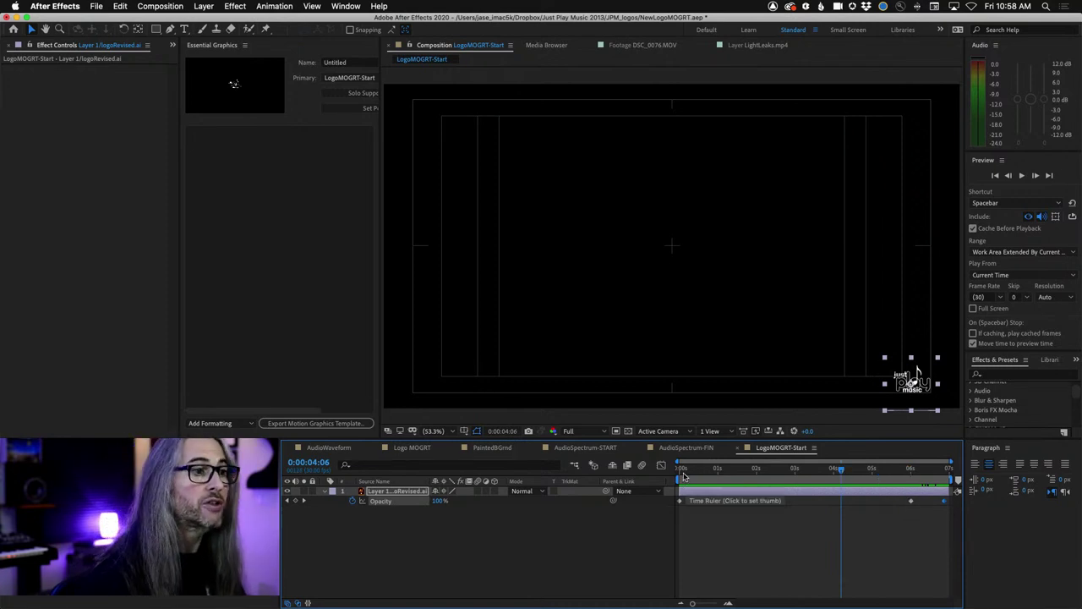
left_click(380, 541)
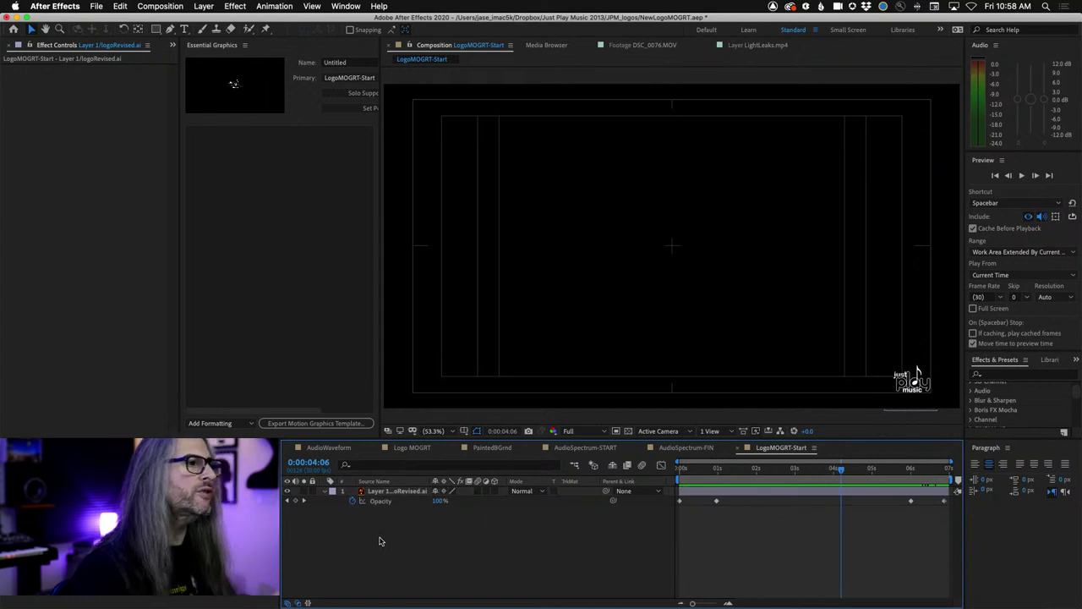
Step: Add a composition marker at the first frame and stretch its duration to one second, covering the fade-in
left_click_drag(841, 468, 624, 476)
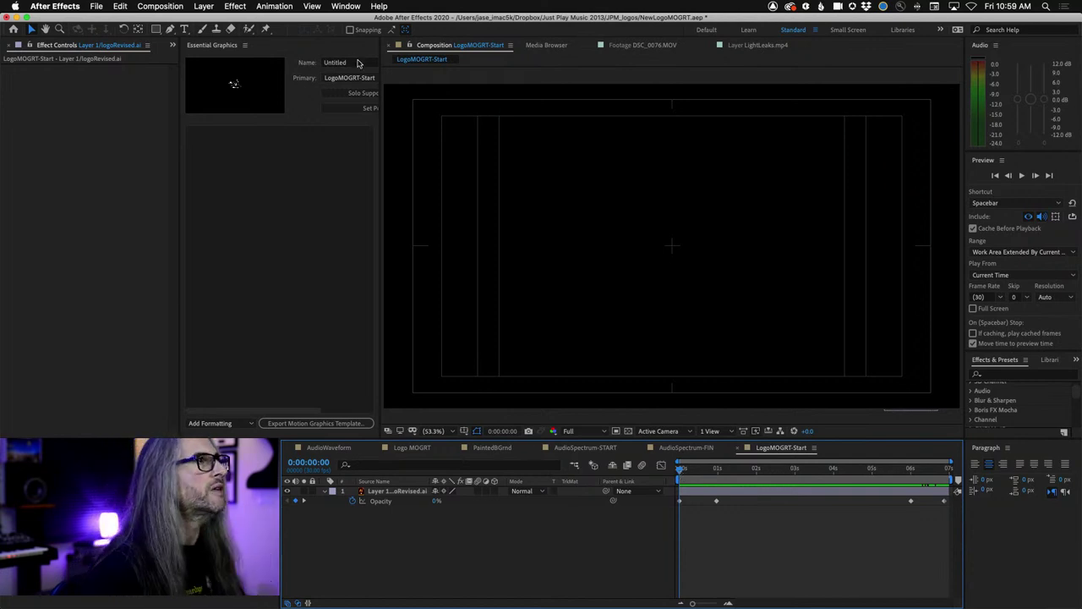
left_click(204, 5)
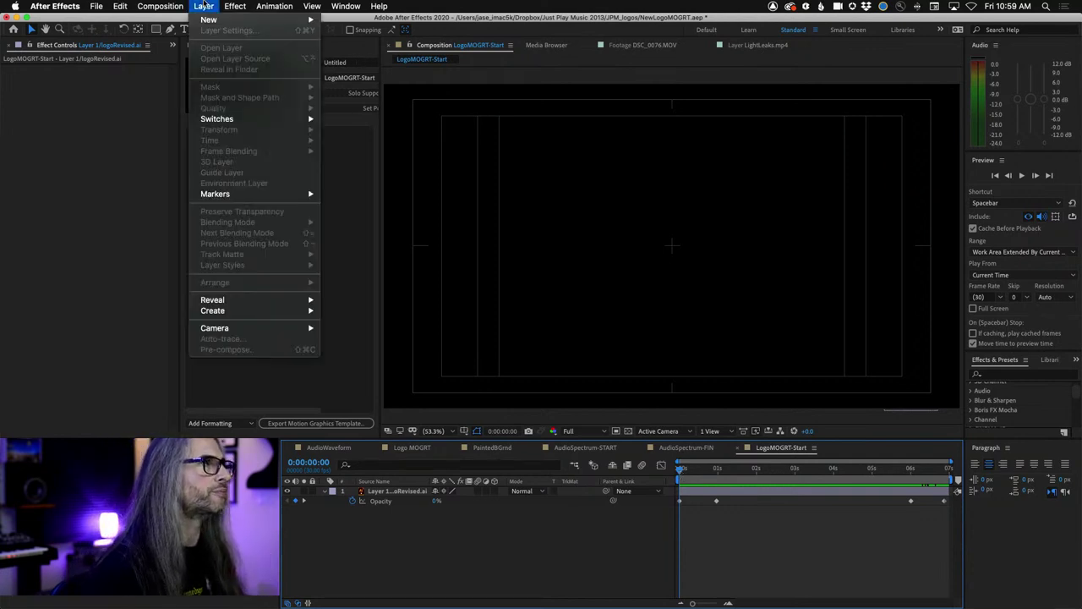
mouse_move(236, 195)
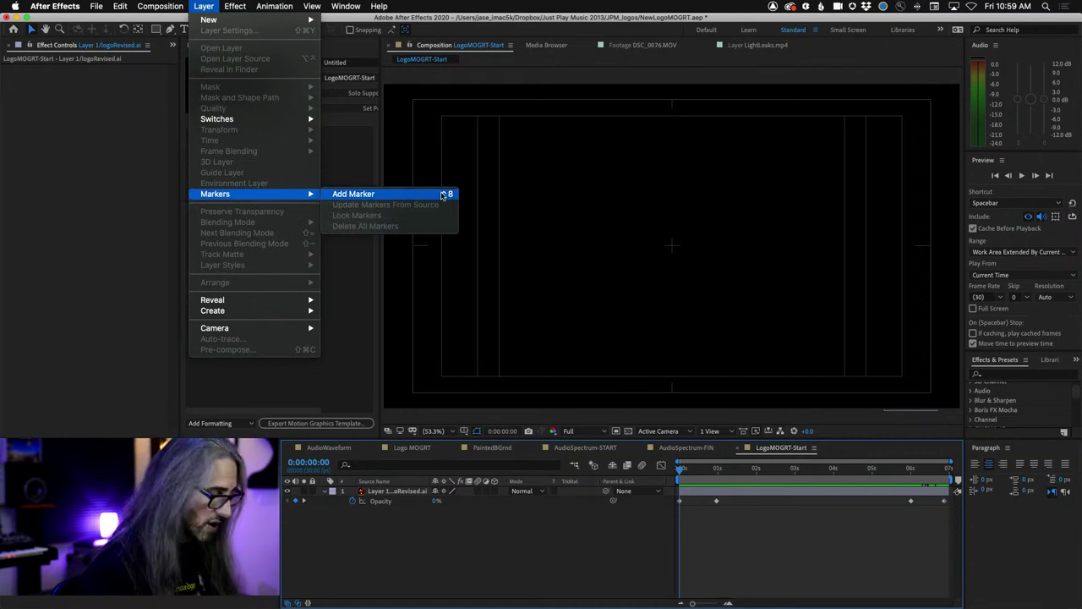
left_click(168, 4)
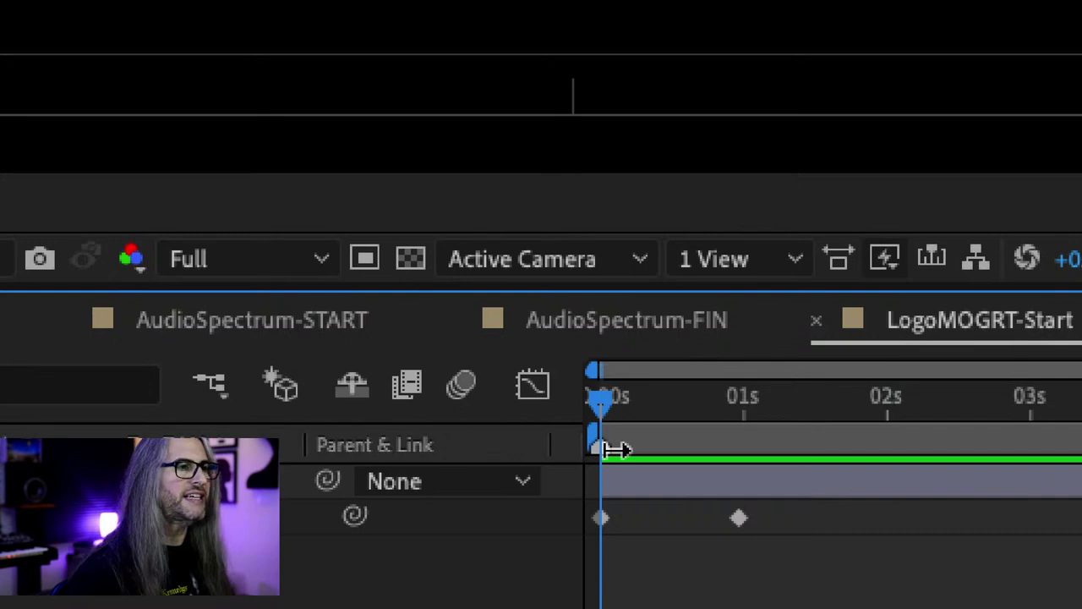
left_click_drag(615, 449, 755, 454)
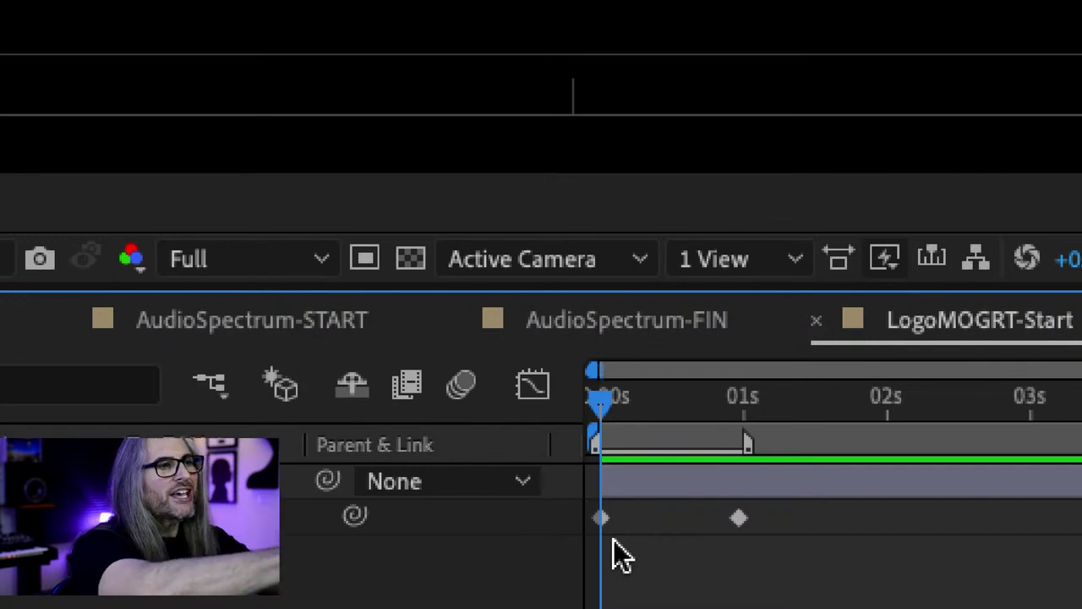
Step: Give the fade-in marker a Fuchsia label and make it a protected region
right_click(749, 444)
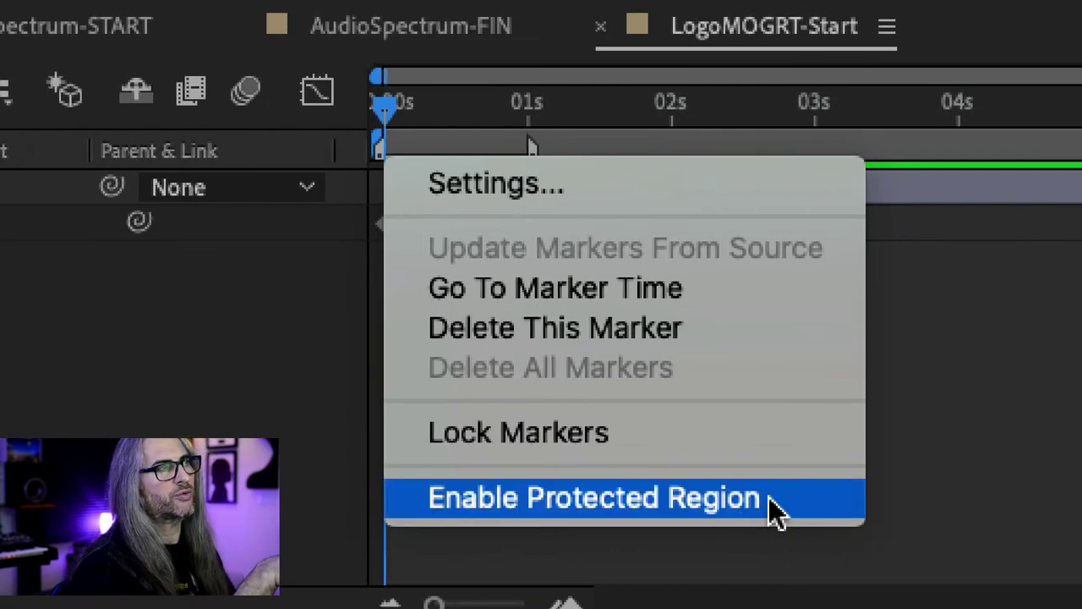
left_click(510, 182)
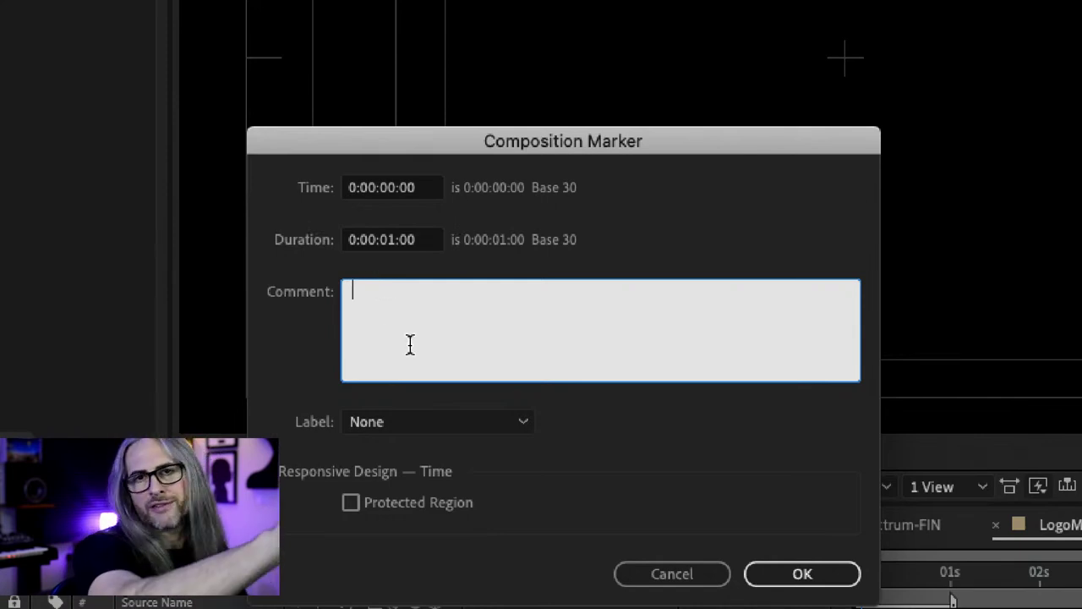
left_click(506, 421)
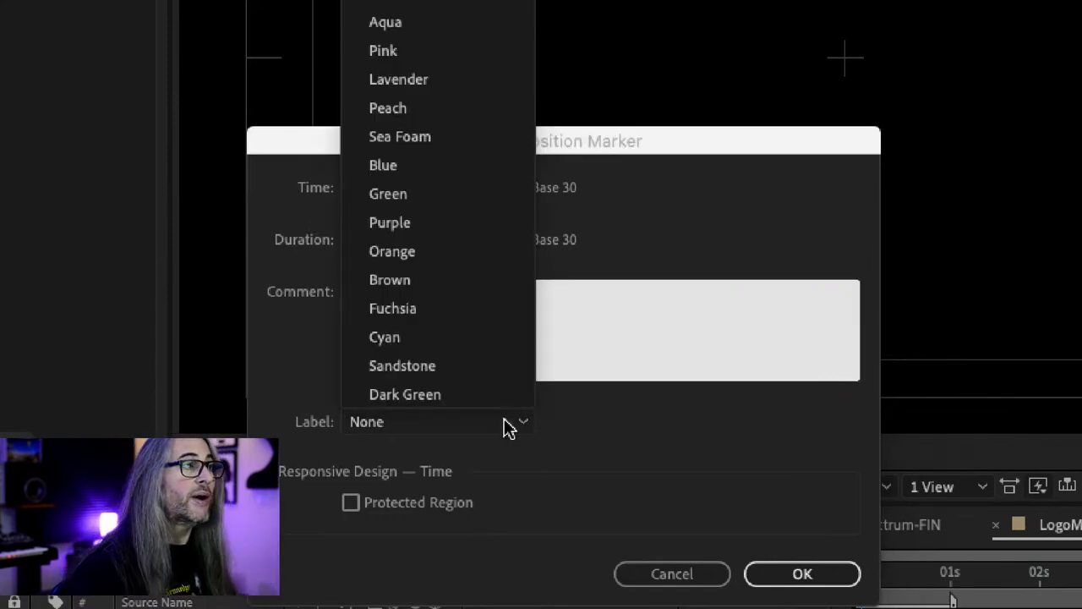
left_click(447, 308)
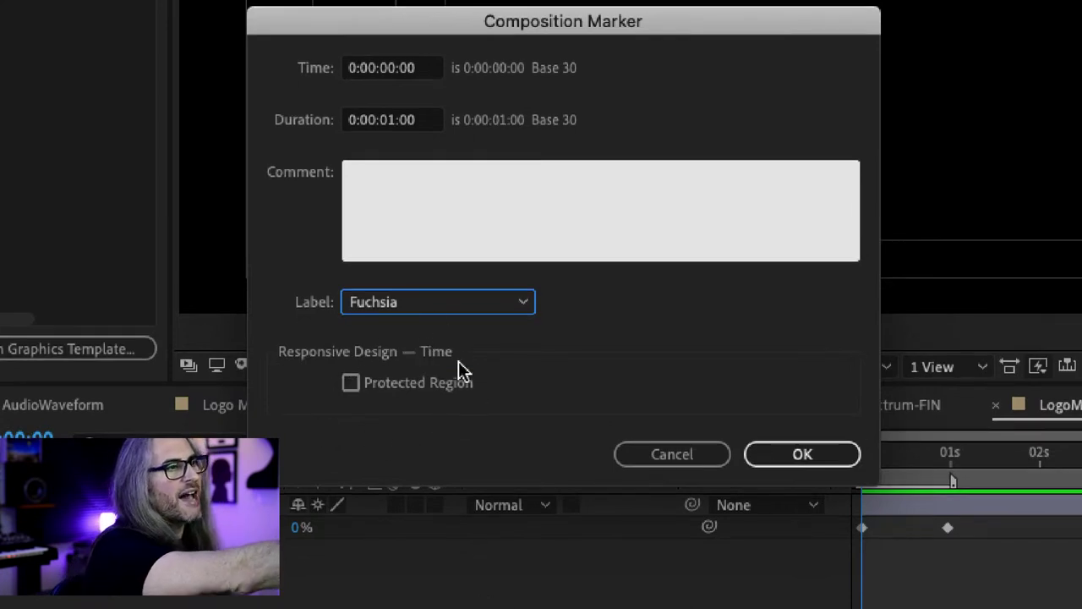
left_click(351, 385)
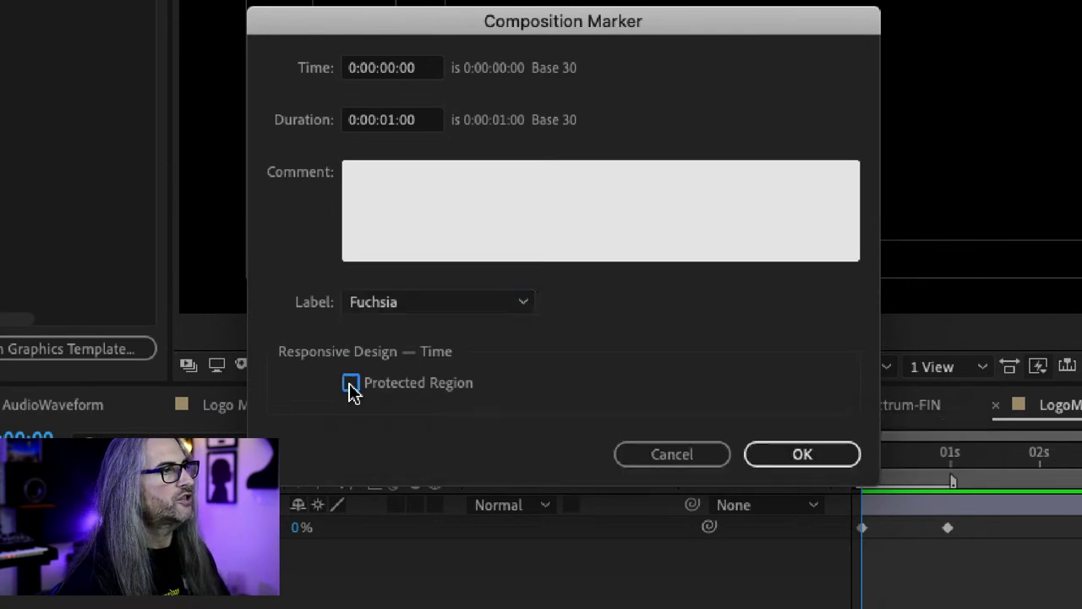
left_click(803, 455)
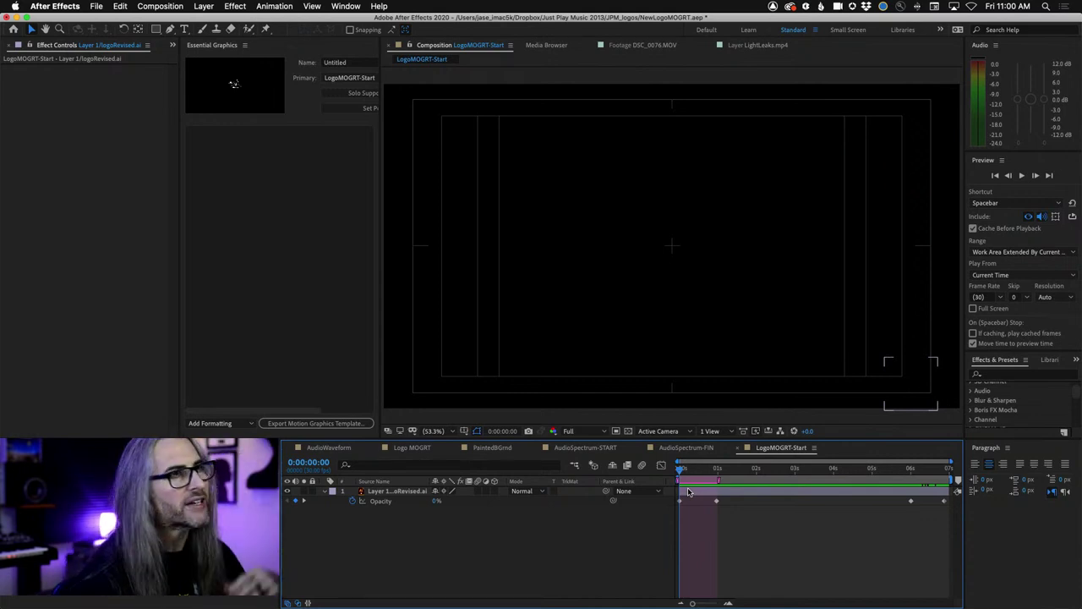
Step: Add a second composition marker at 0:00:05:29 and extend it over the fade-out with a duration of about 0:00:01:14
left_click_drag(681, 470, 728, 475)
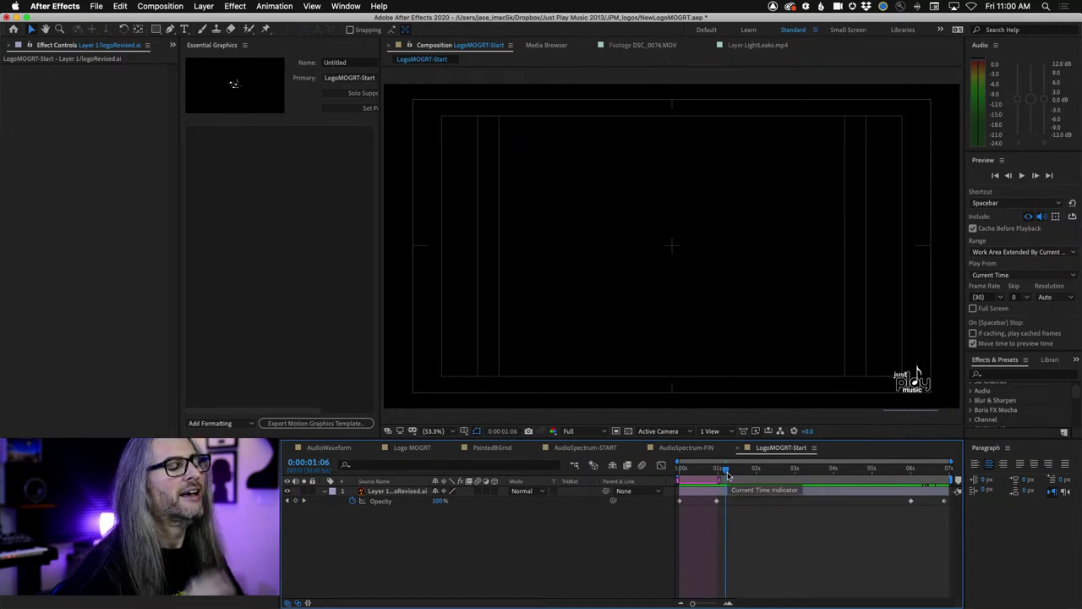
left_click(841, 468)
left_click_drag(894, 468, 910, 470)
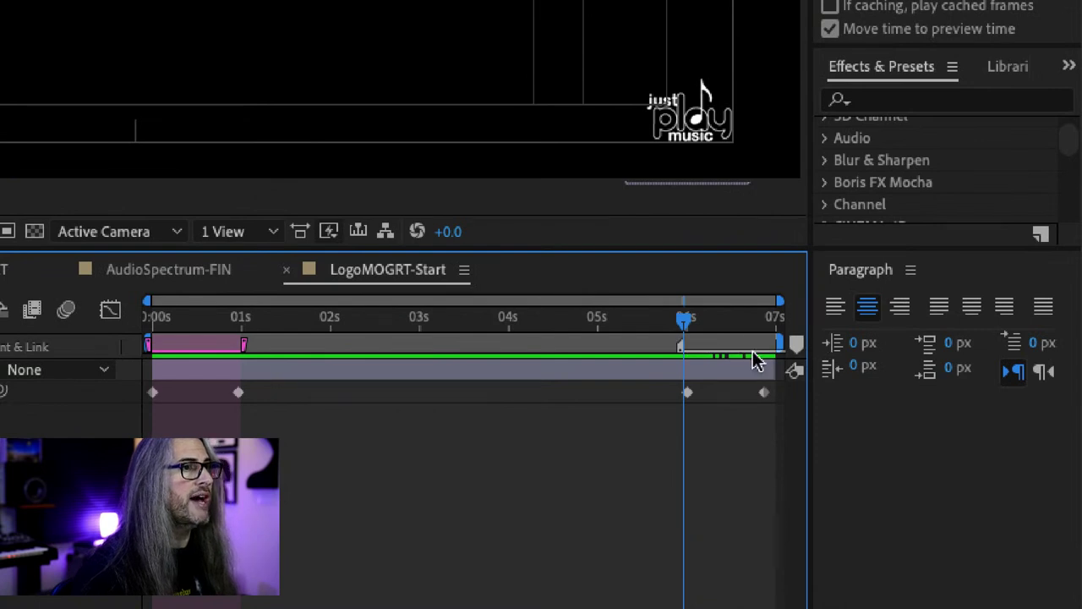
Step: Label the fade-out marker Fuchsia and turn on its Protected Region option
right_click(682, 345)
left_click(720, 370)
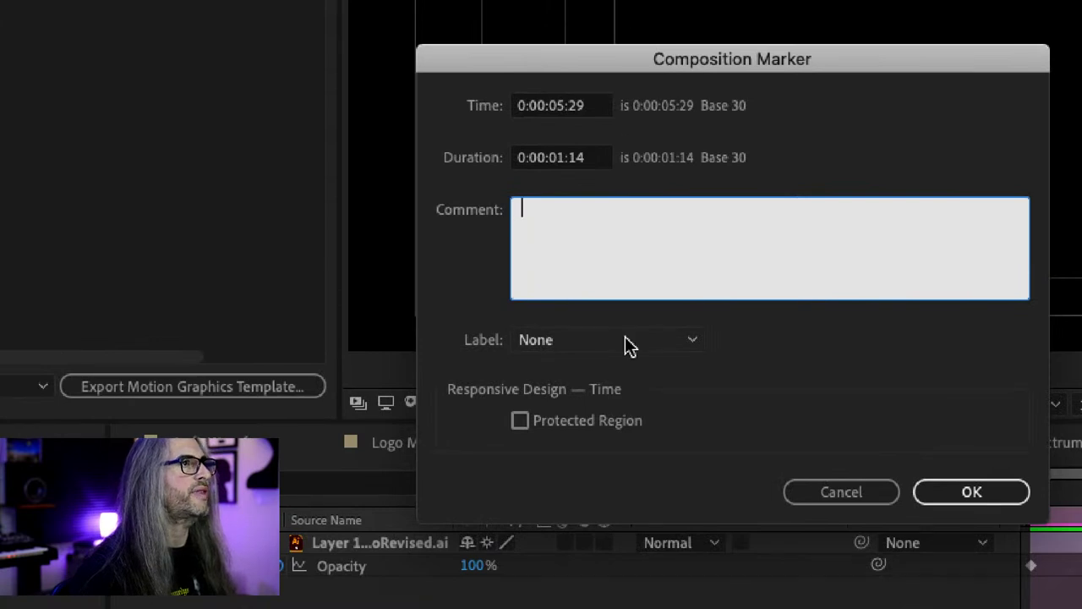
left_click(625, 340)
left_click(606, 235)
left_click(520, 420)
left_click(939, 491)
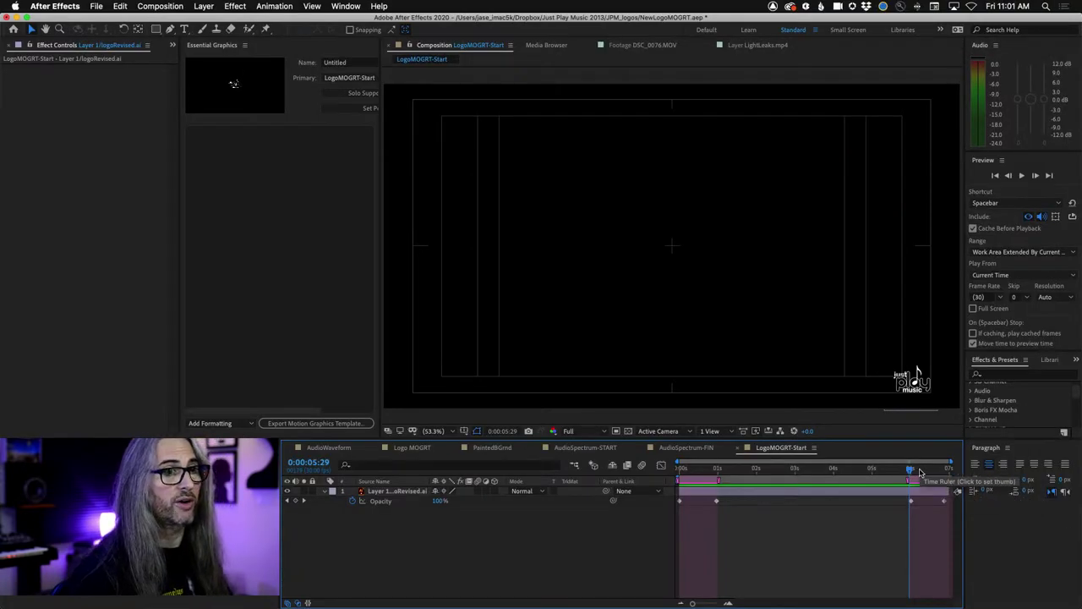
Step: Find the wiggle behavior presets and apply Wiggle - position to the logo layer at about 0:00:02:13
left_click_drag(920, 471, 774, 483)
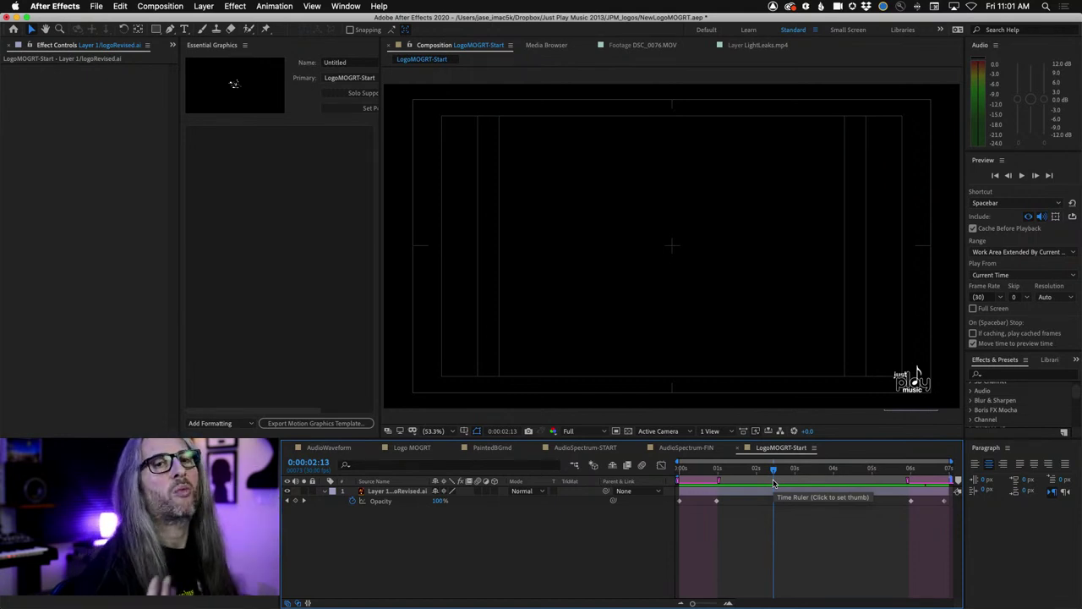
left_click(1005, 374)
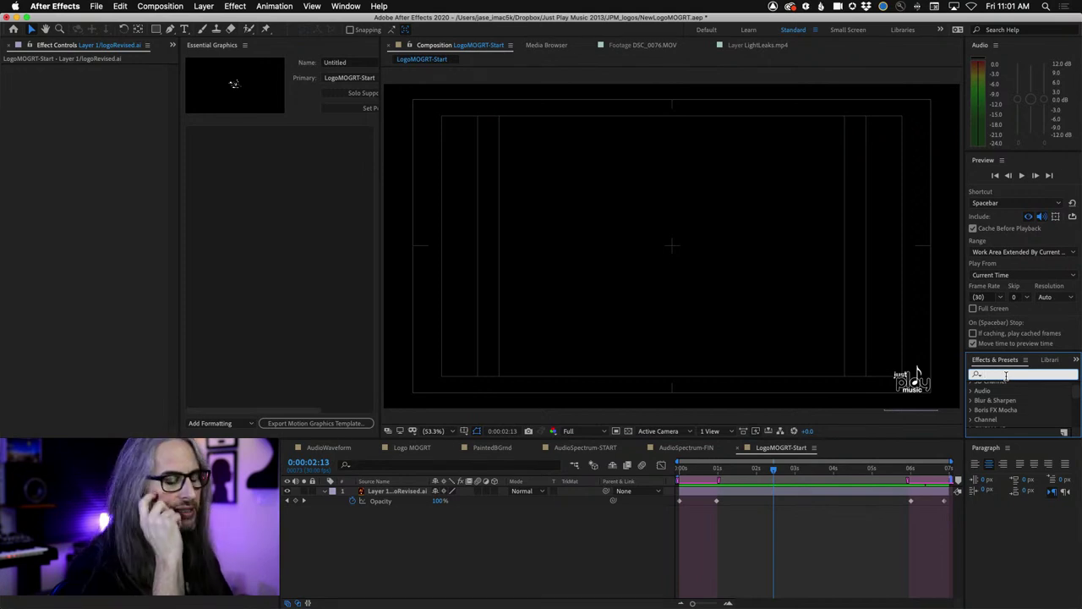
type("wiggle")
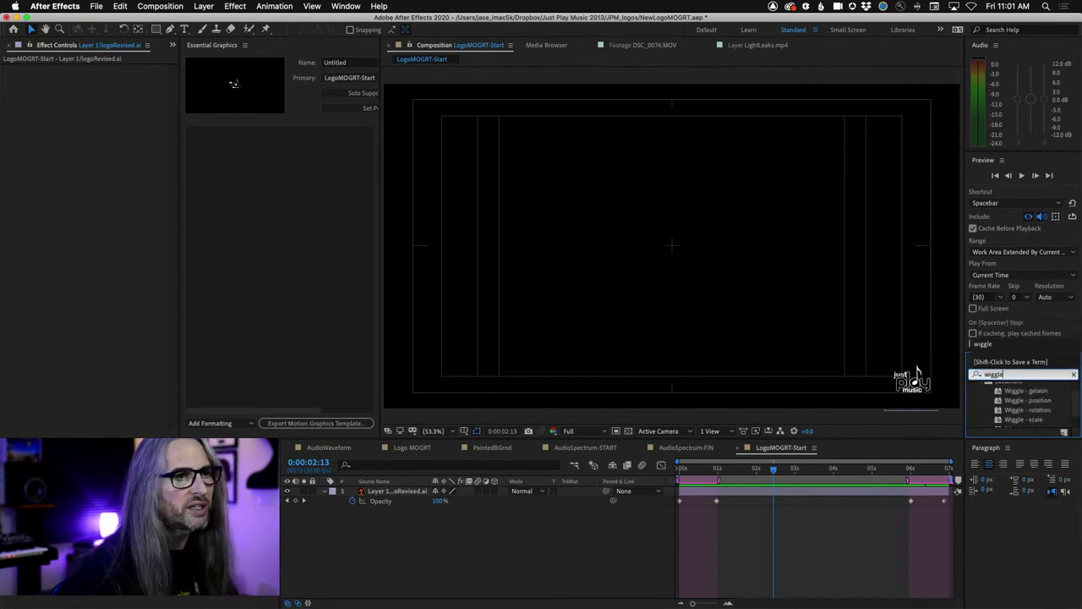
key("Return")
scroll(1071, 390, "up", 1)
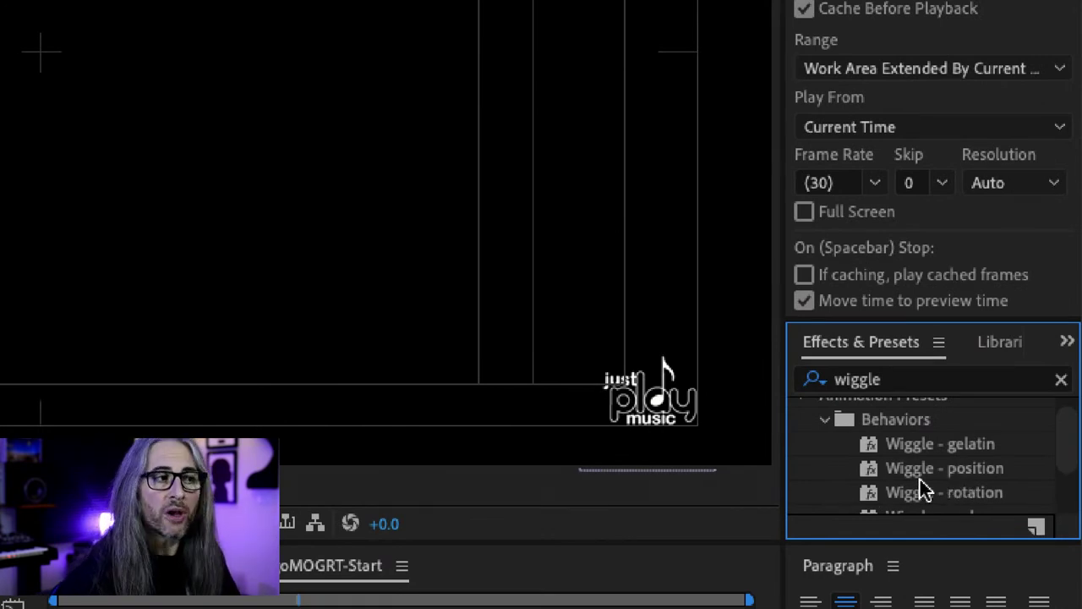
mouse_move(1065, 468)
left_mouse_down()
mouse_move(1069, 524)
mouse_move(1060, 455)
left_mouse_up()
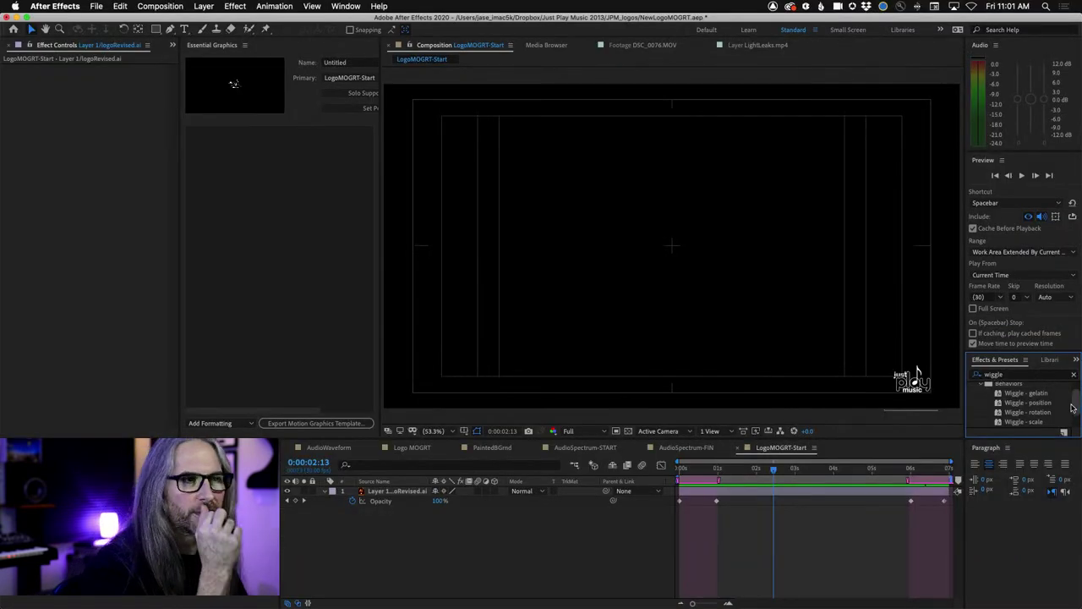
left_click_drag(998, 404, 399, 493)
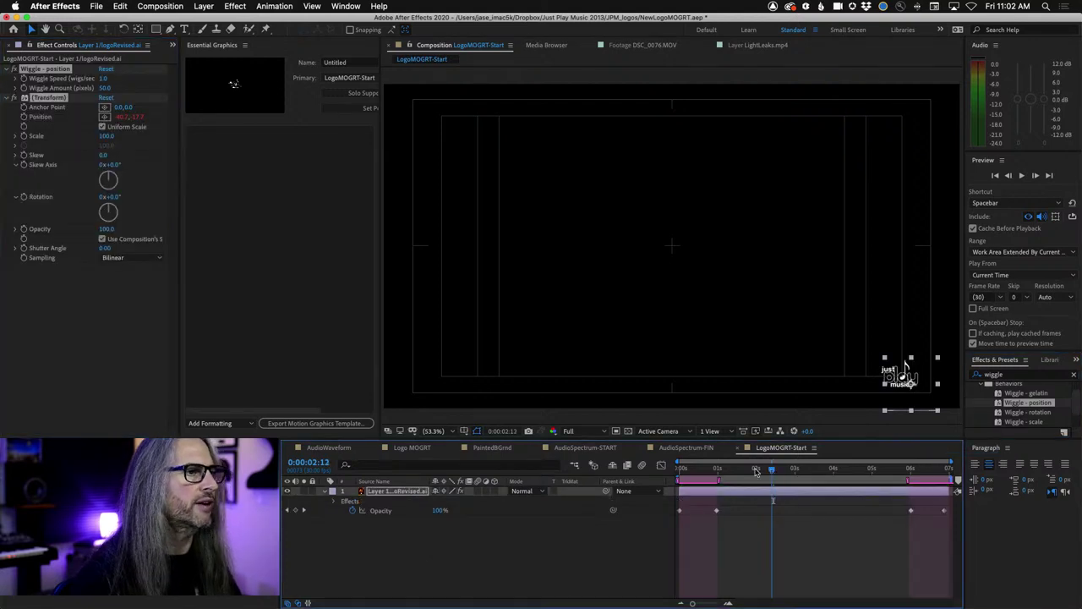
Step: Scrub through the composition from its first frame to preview the logo's wiggle motion
left_click(681, 470)
left_click_drag(679, 471, 844, 471)
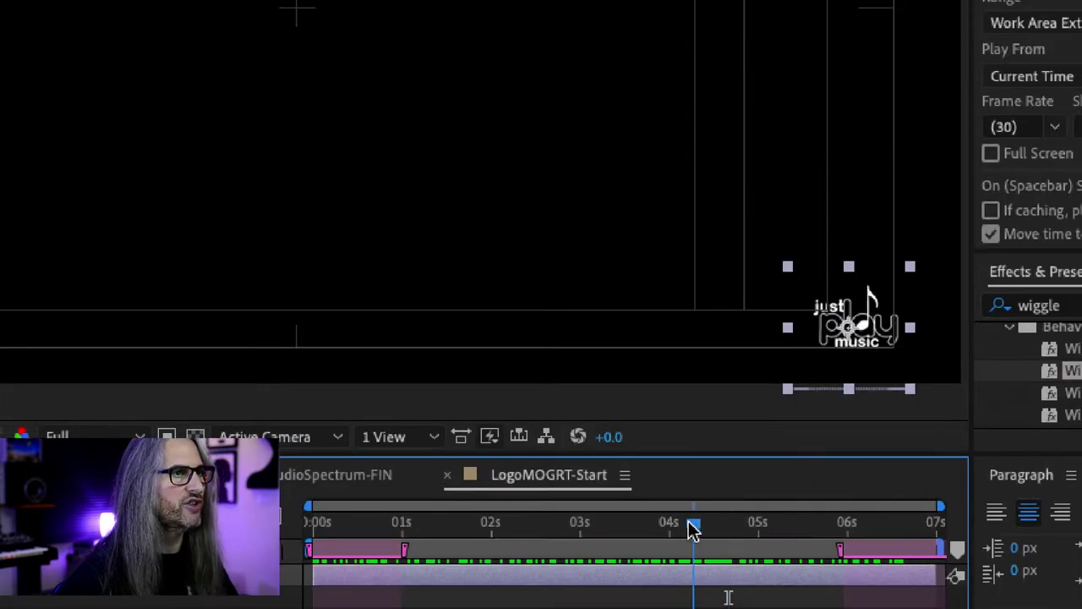
left_click_drag(691, 527, 363, 568)
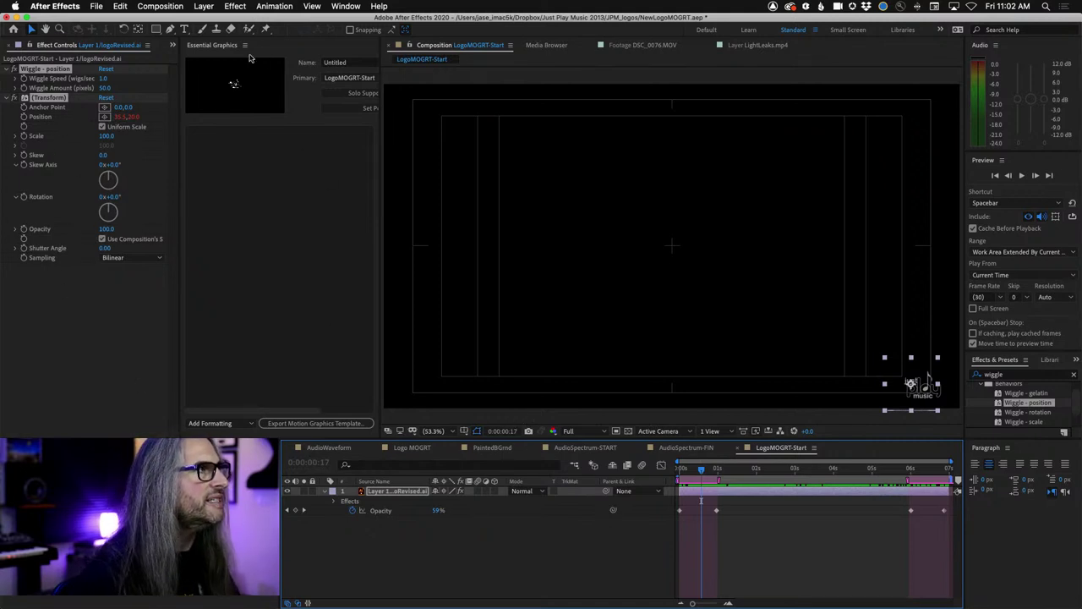
Step: Widen the Essential Graphics area, look at the Logo MOGRT composition's template controls, and return the primary composition to LogoMOGRT-Start
left_click_drag(379, 188, 446, 191)
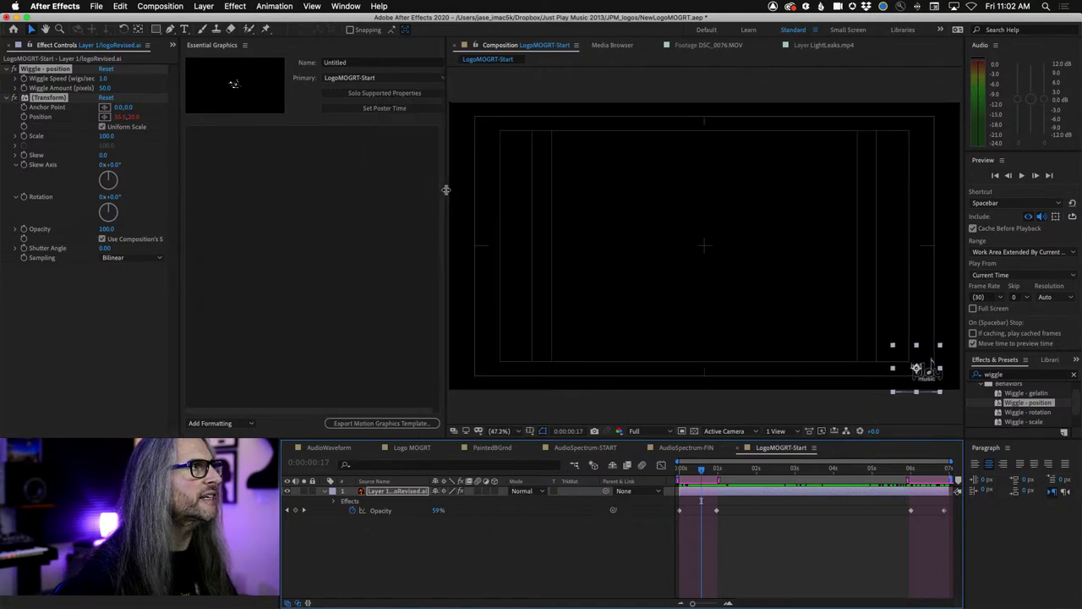
left_click(364, 63)
left_click(395, 78)
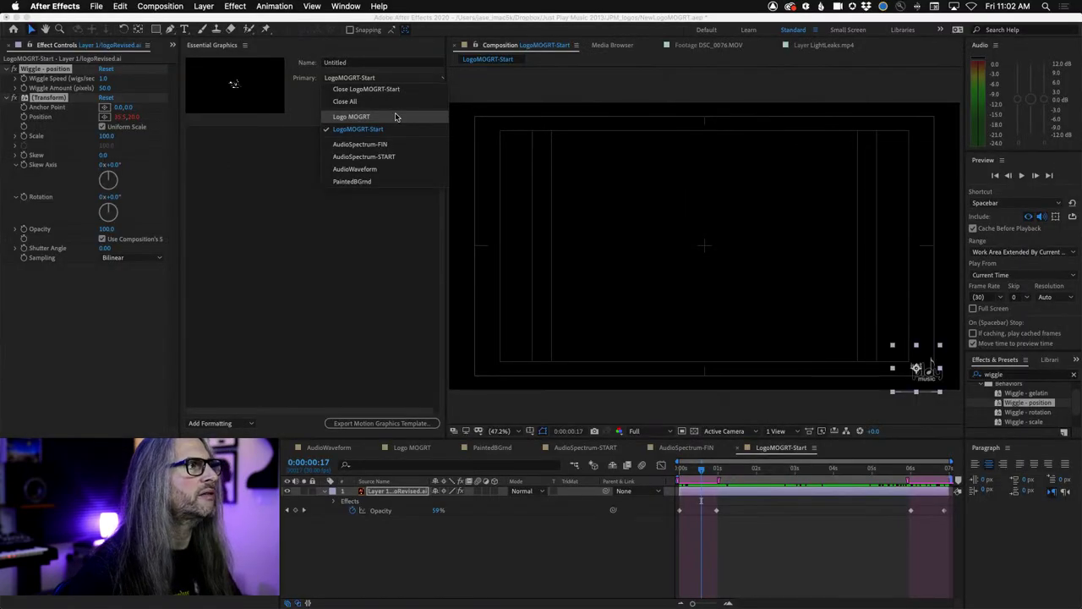
left_click(379, 98)
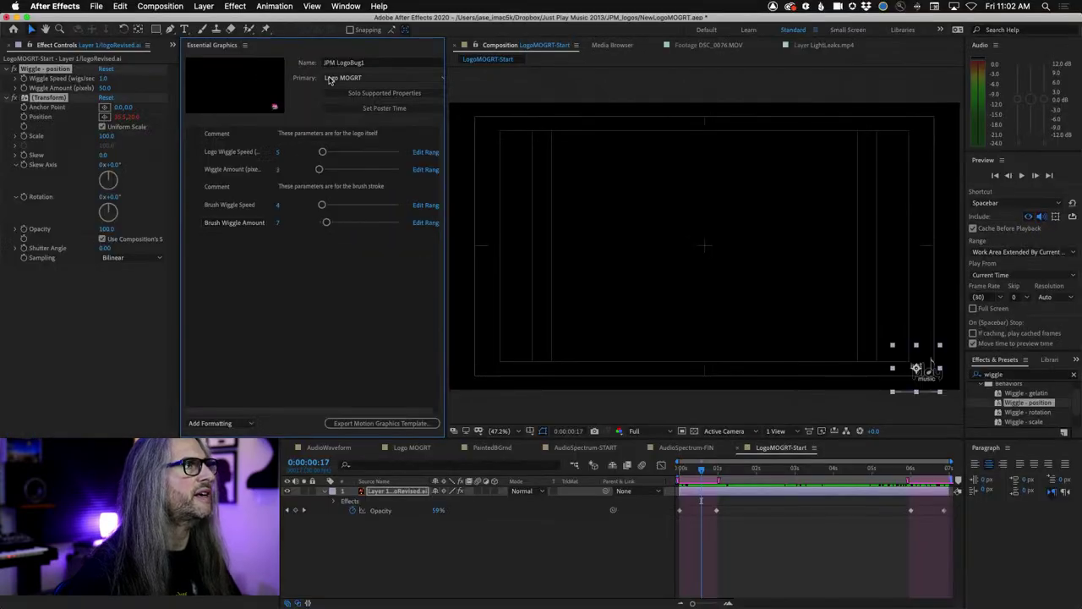
left_click(364, 80)
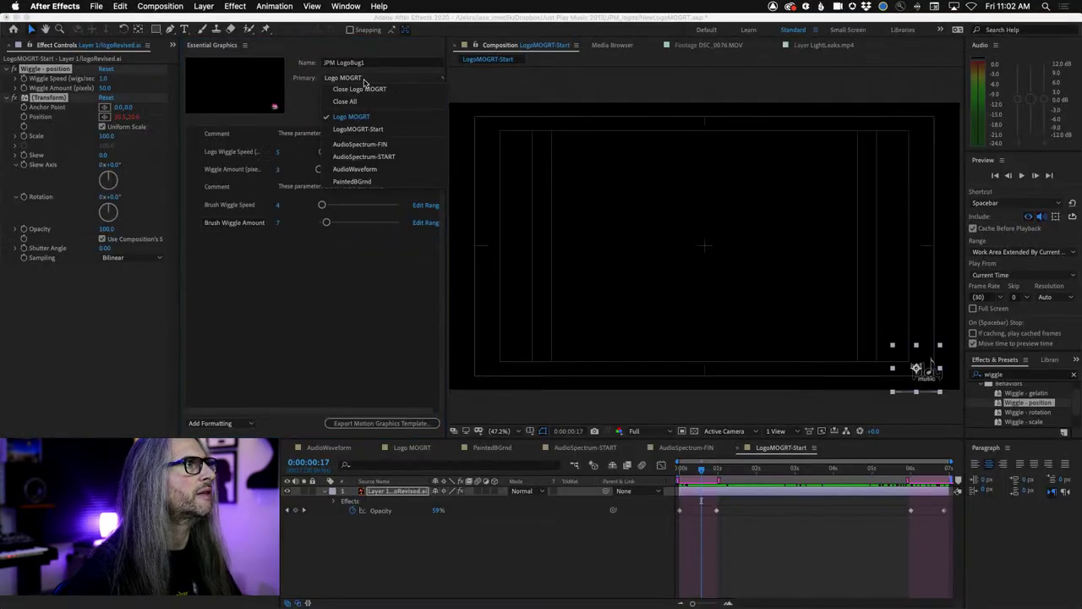
left_click(357, 128)
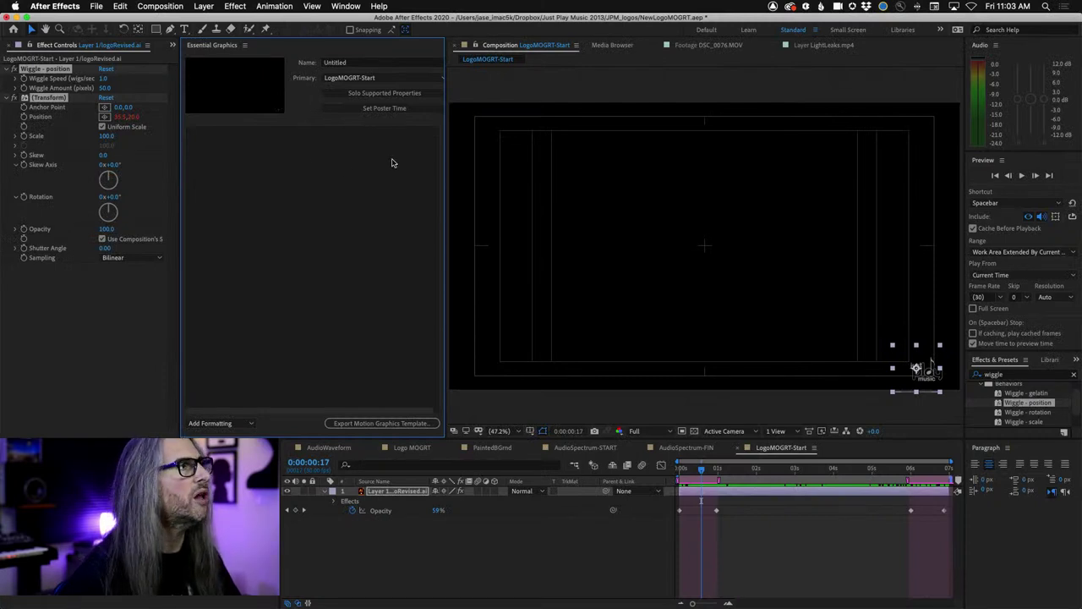
Step: Name the motion graphics template JPM_LogoOnly
left_click(363, 62)
type("JPM_LogoOnly")
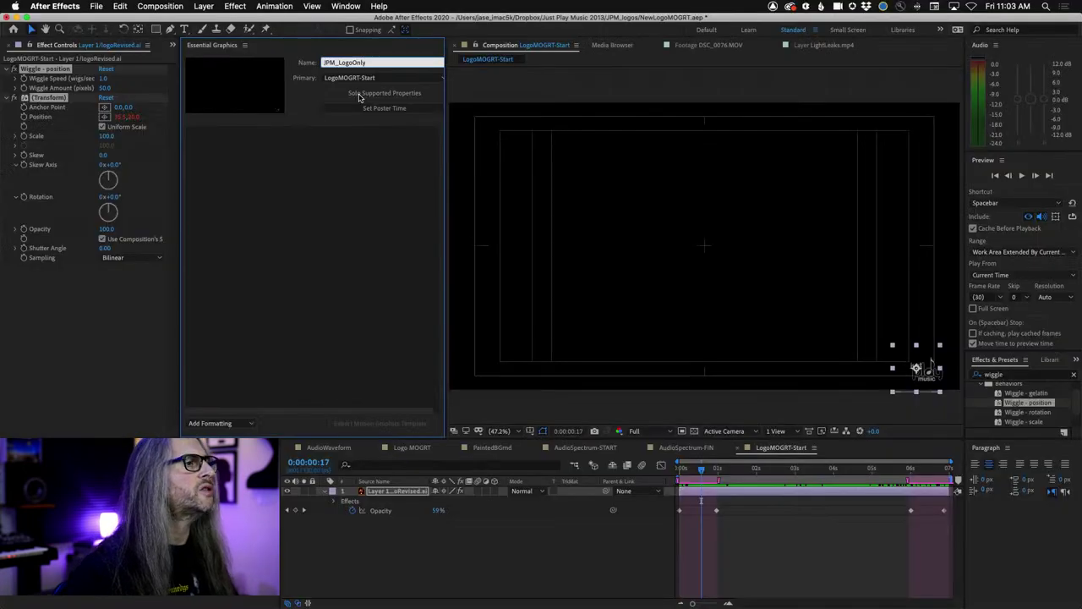
key("Return")
Step: Reveal the logo layer's effect properties and add a template comment reading "These parameters affect speed and amount of Wiggle"
key("e")
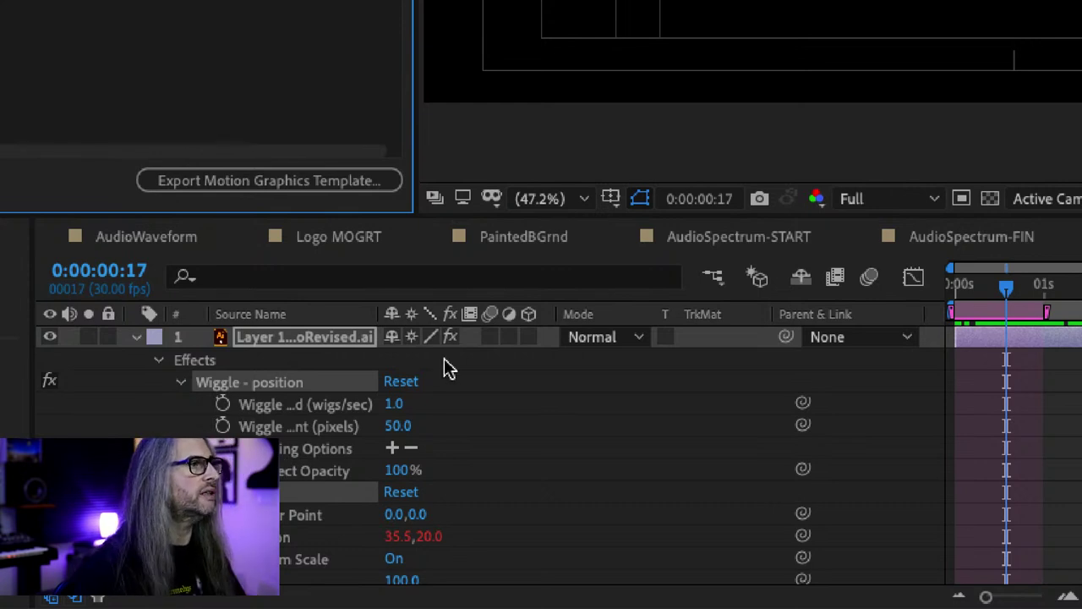
left_click_drag(378, 315, 449, 315)
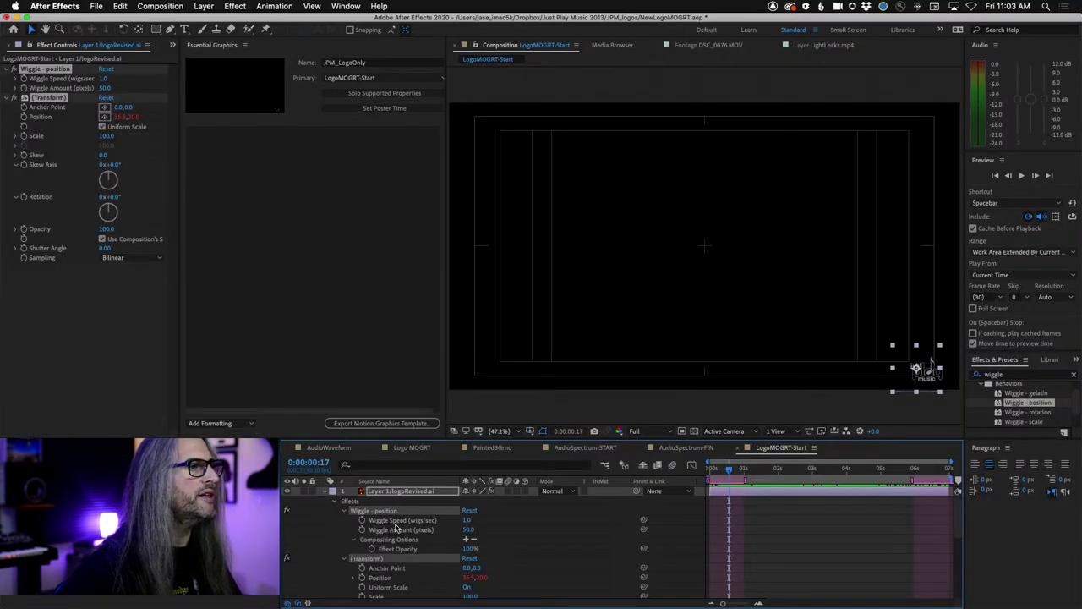
left_click(243, 423)
left_click(233, 434)
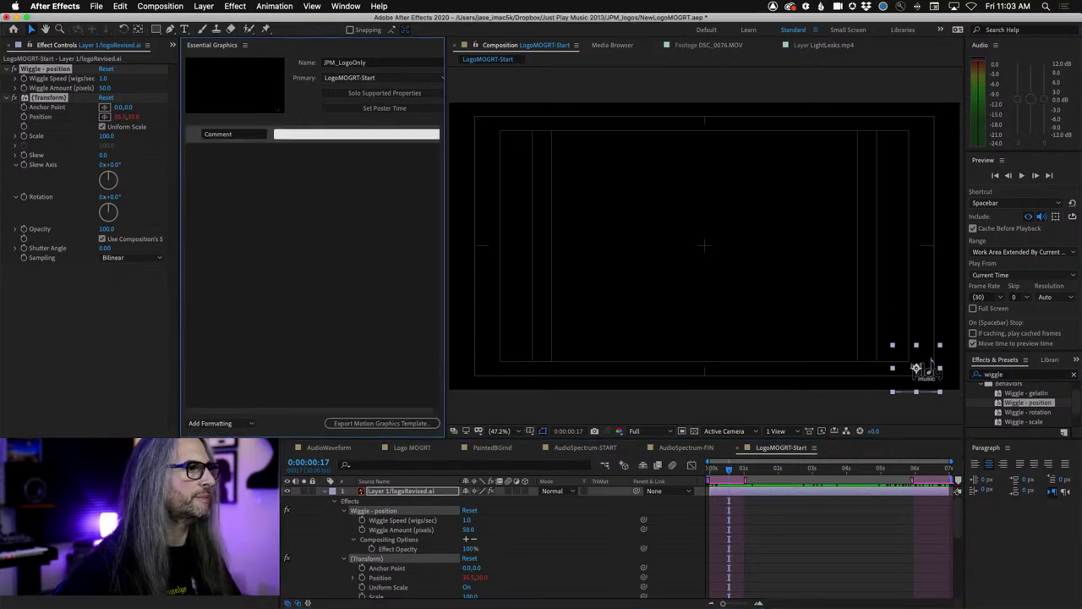
left_click(318, 134)
type("These parameters")
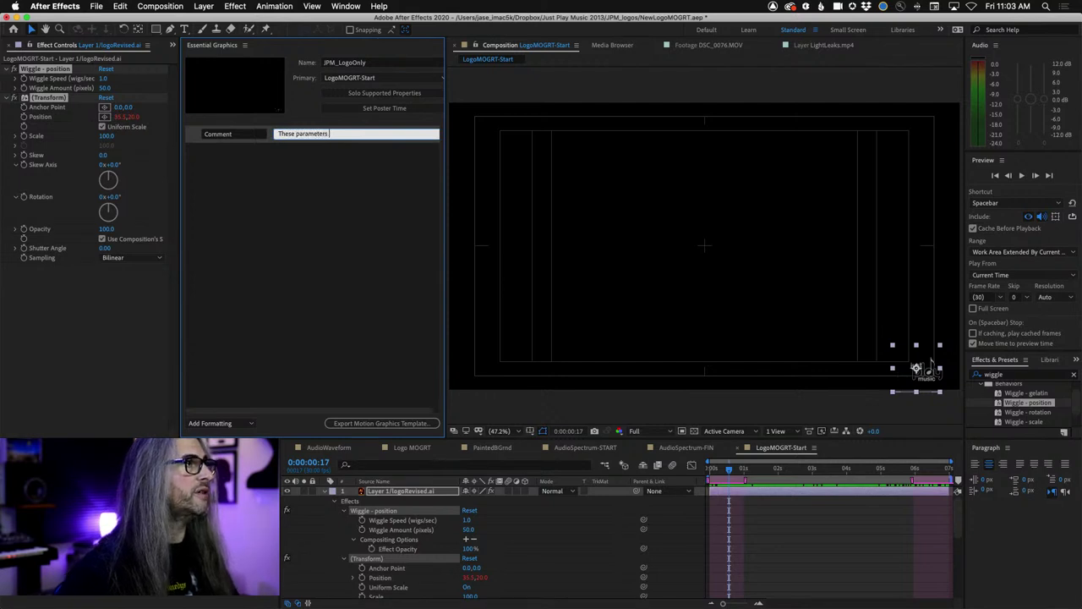
type(" affect spe")
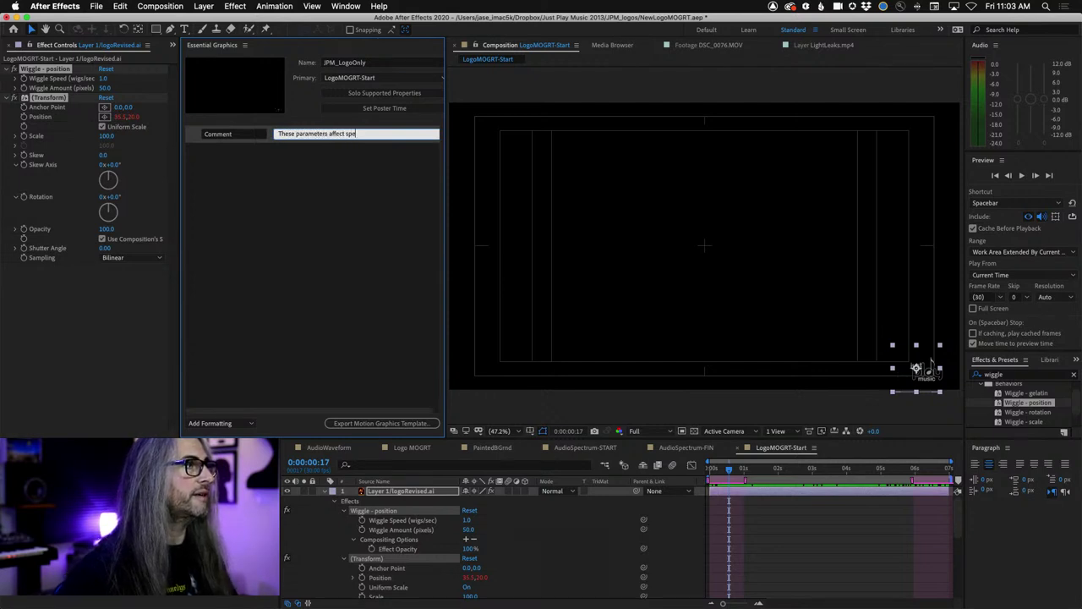
type("ed and amount of Wiggle")
left_click(351, 196)
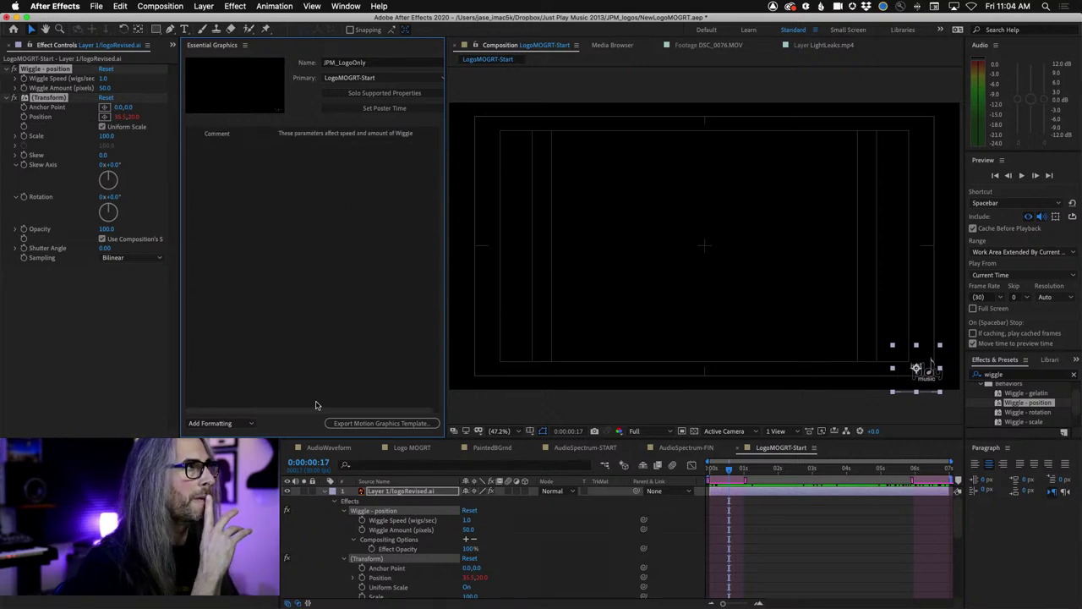
Step: Add the Wiggle Speed property to the template below the comment and rename it "Speed (wiggles/sec)"
left_click_drag(374, 524, 246, 197)
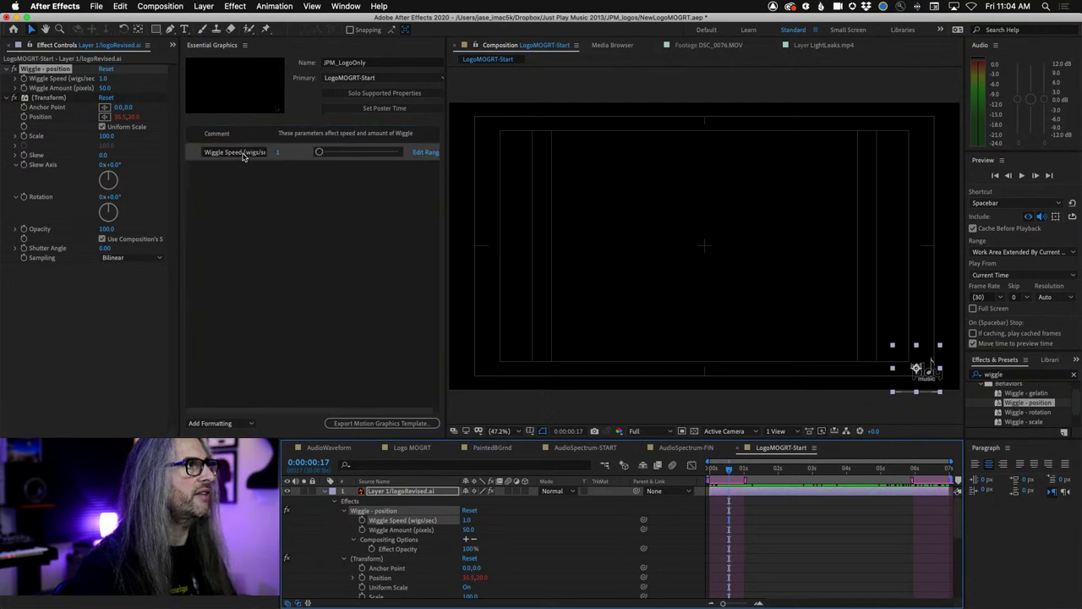
left_click(243, 152)
key("BackSpace")
key("BackSpace")
key("BackSpace")
key("BackSpace")
key("BackSpace")
key("BackSpace")
key("BackSpace")
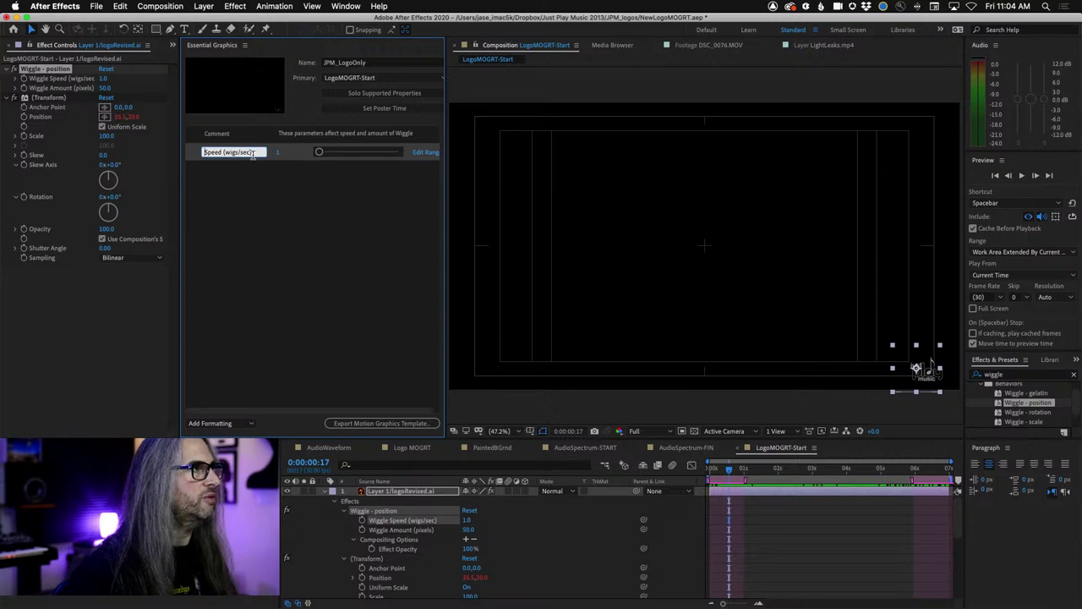
left_click(235, 152)
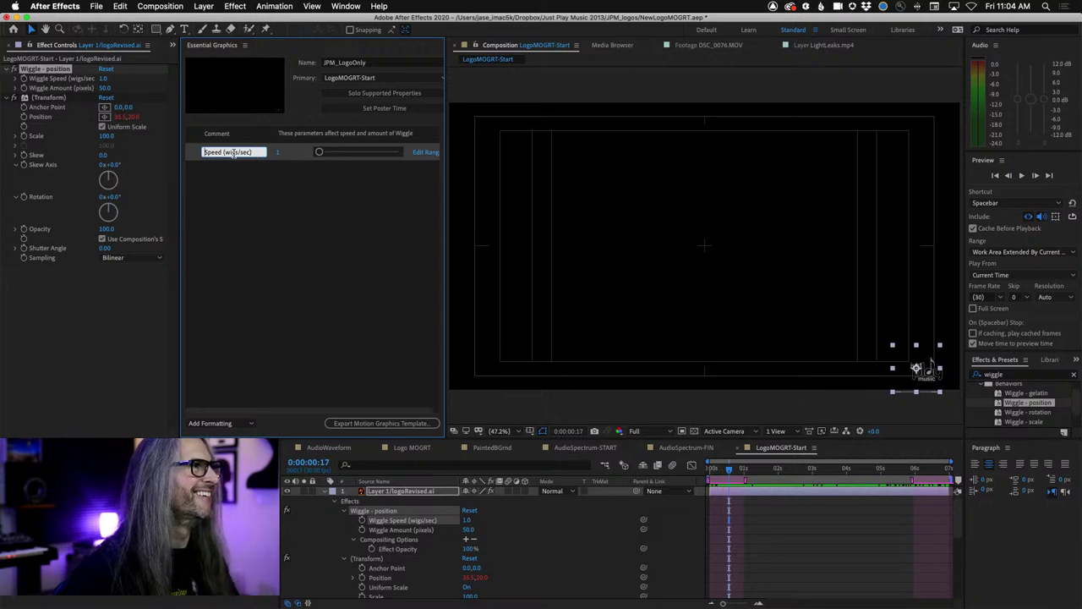
type("gle")
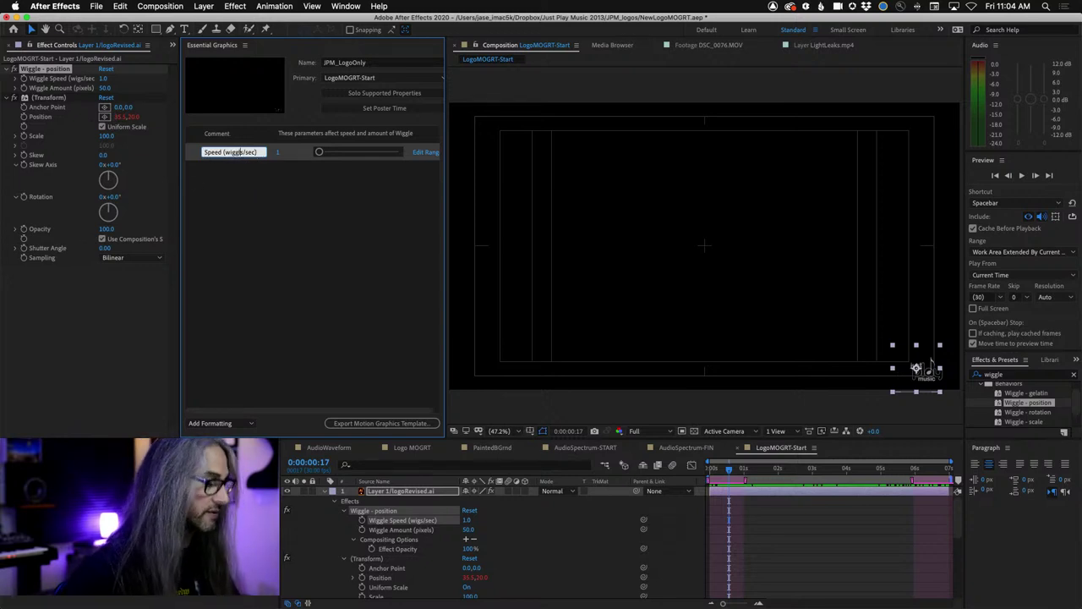
left_click(235, 230)
Step: Add the Wiggle Amount property to the template and rename it "Amount (pixels)"
left_click_drag(373, 529, 262, 245)
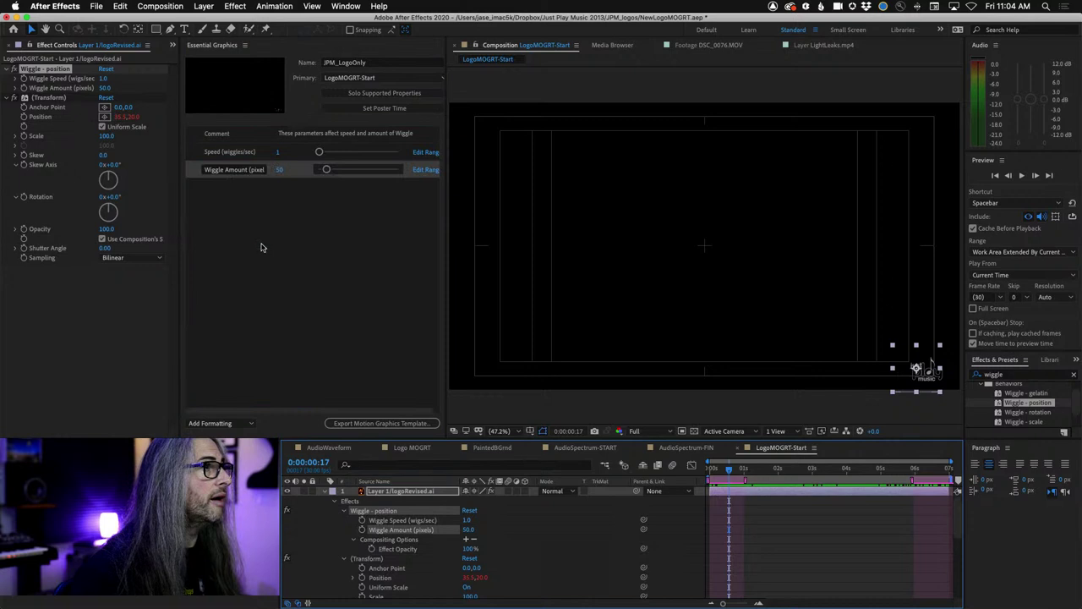
left_click(224, 170)
key("BackSpace")
key("BackSpace")
key("BackSpace")
key("BackSpace")
key("BackSpace")
key("BackSpace")
key("BackSpace")
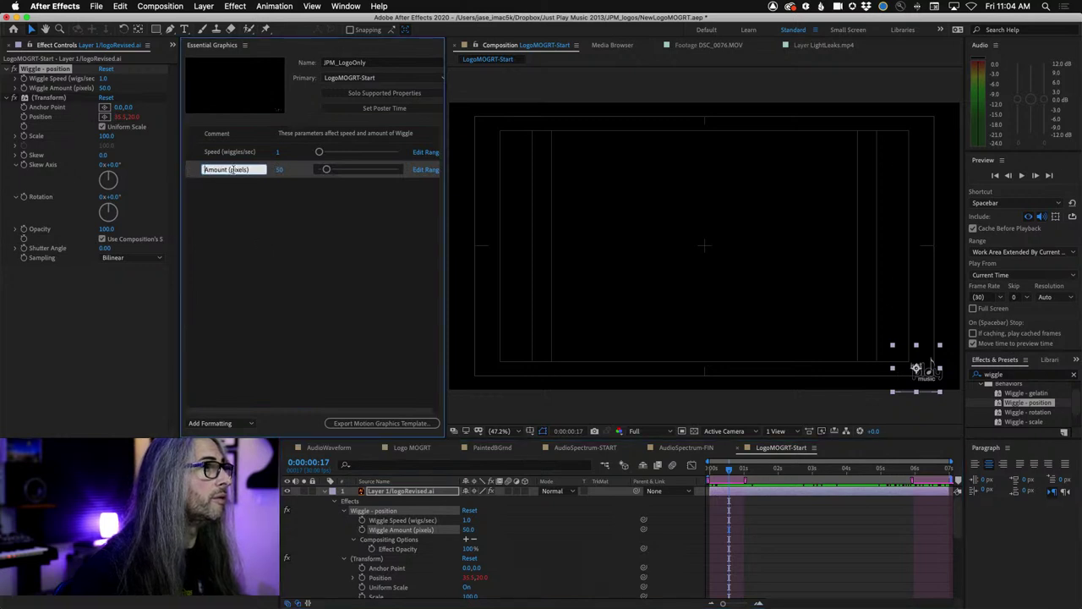
left_click(233, 244)
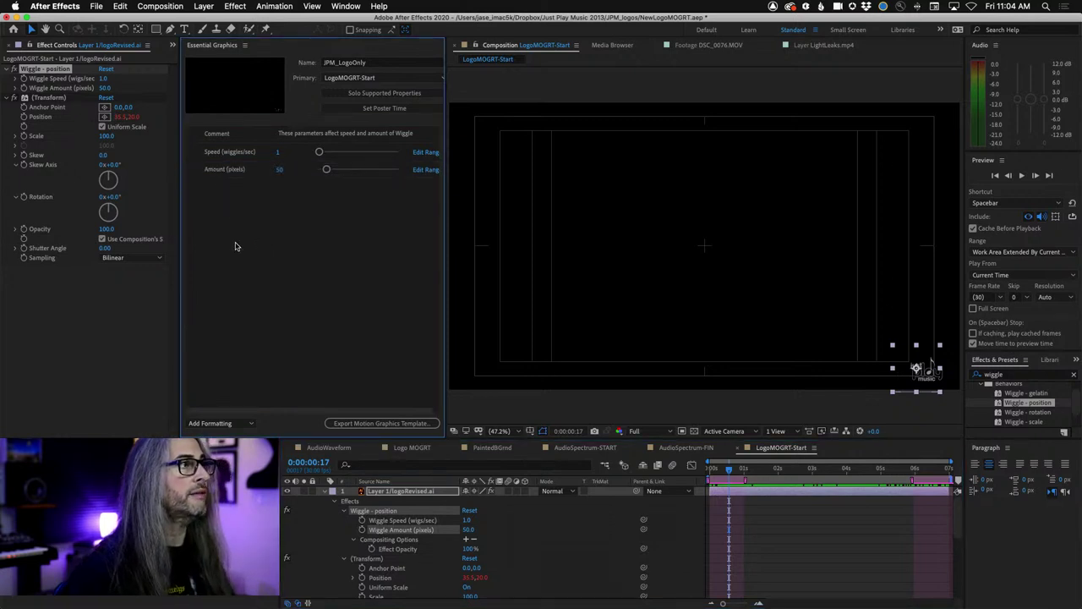
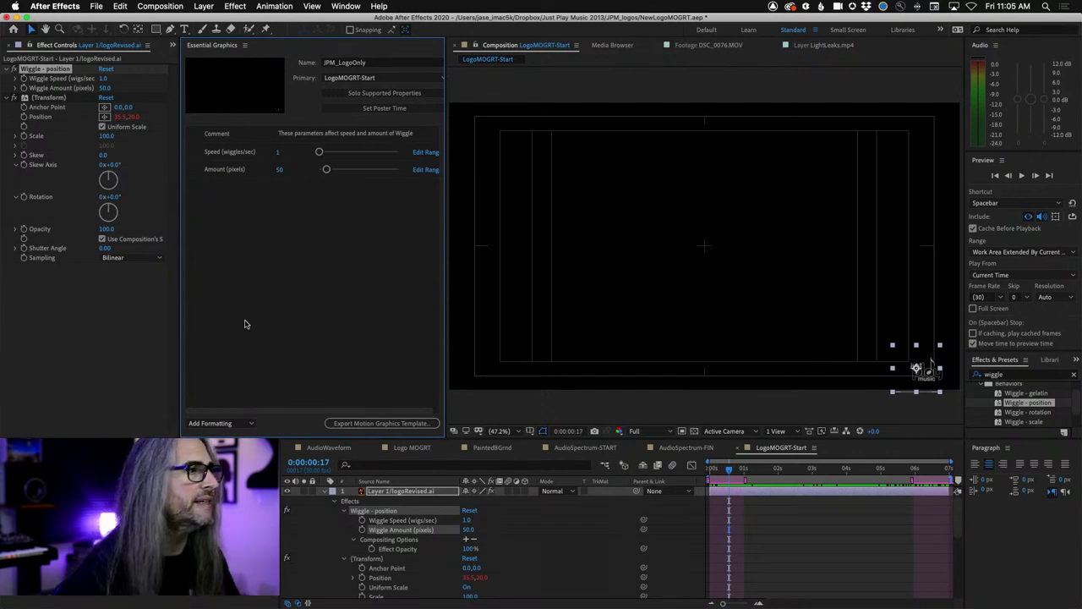
Step: Check the layer's remaining properties and the controls exposed by the Logo MOGRT template, and return to the LogoMOGRT-Start template
scroll(463, 572, "down", 6)
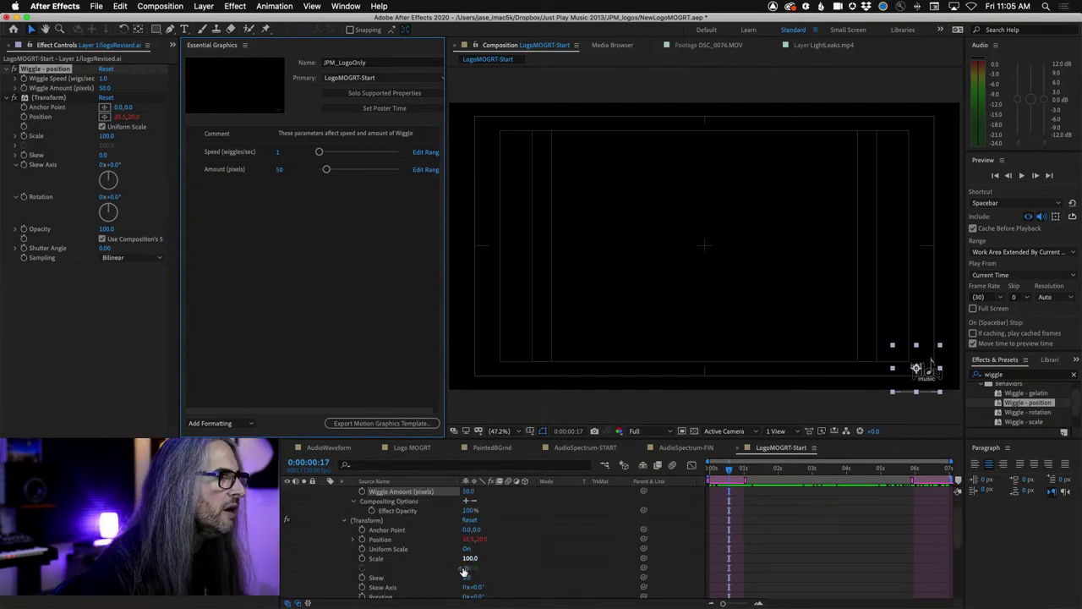
left_click(463, 571)
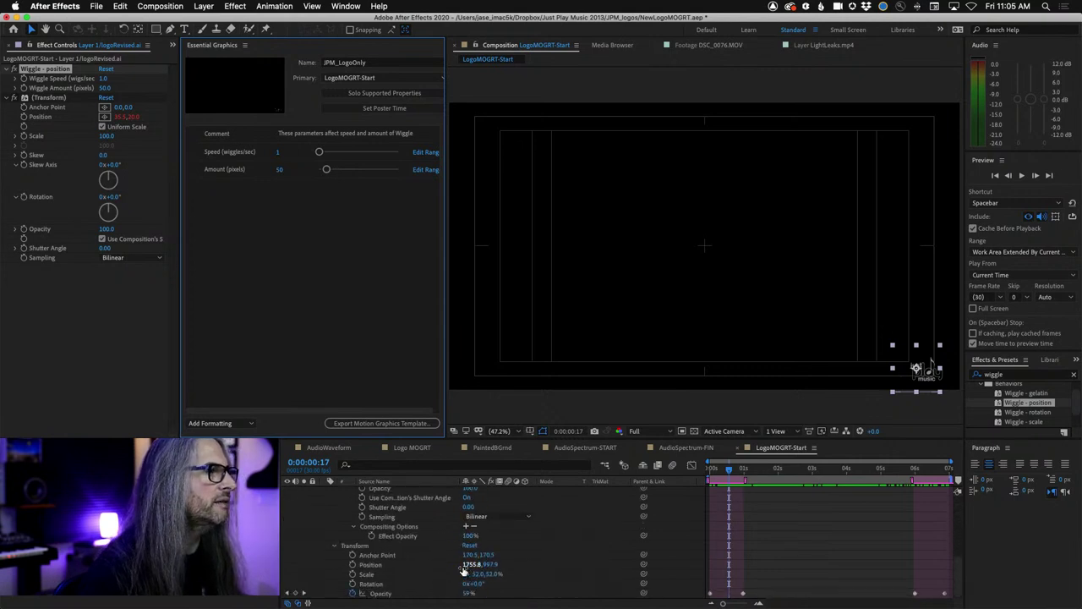
scroll(463, 567, "up", 6)
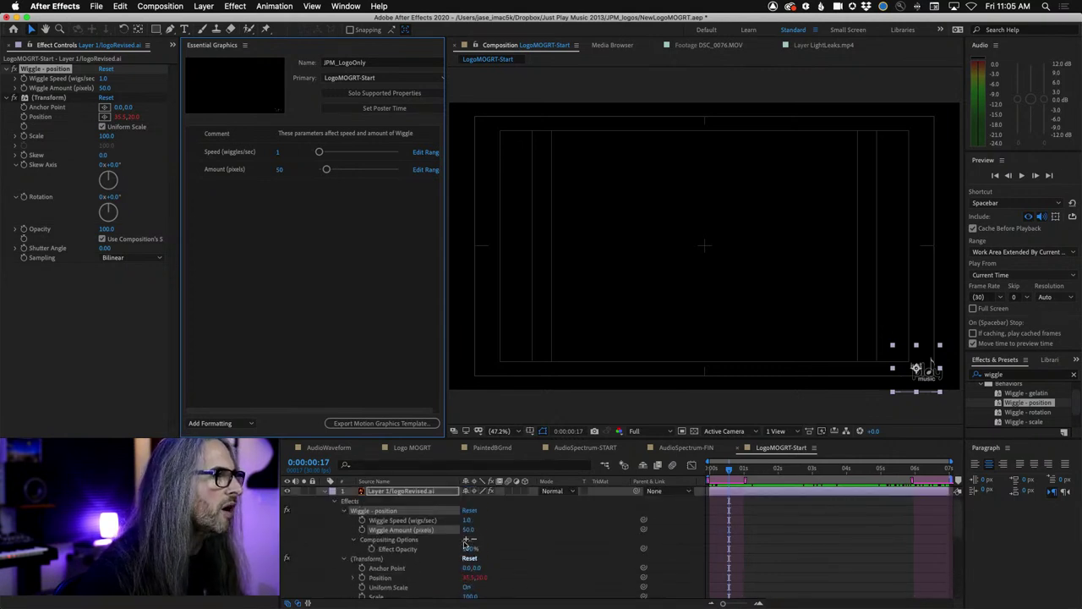
scroll(426, 561, "down", 6)
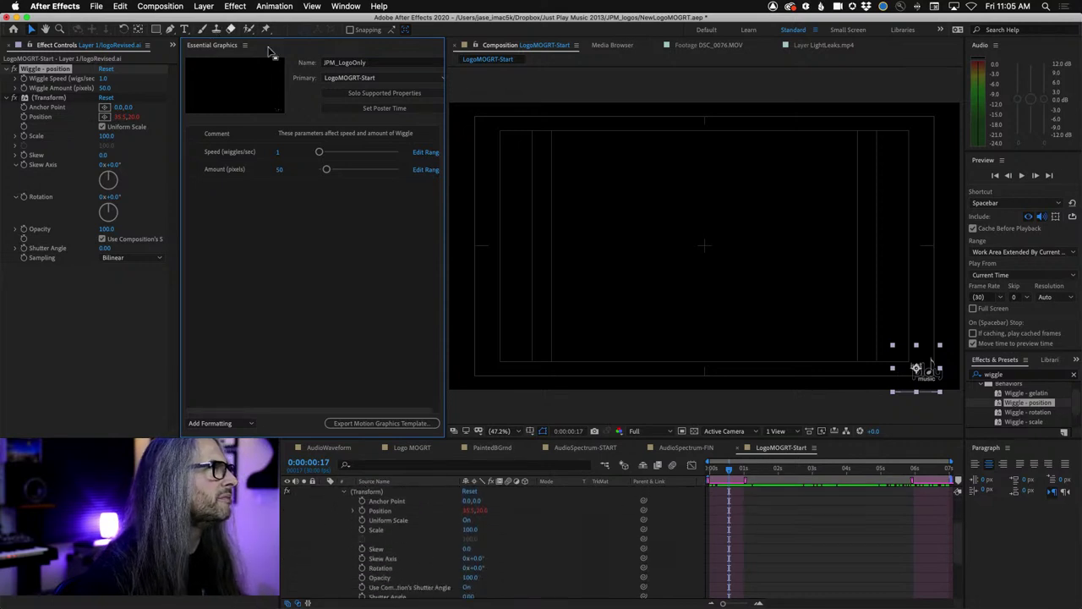
left_click(398, 78)
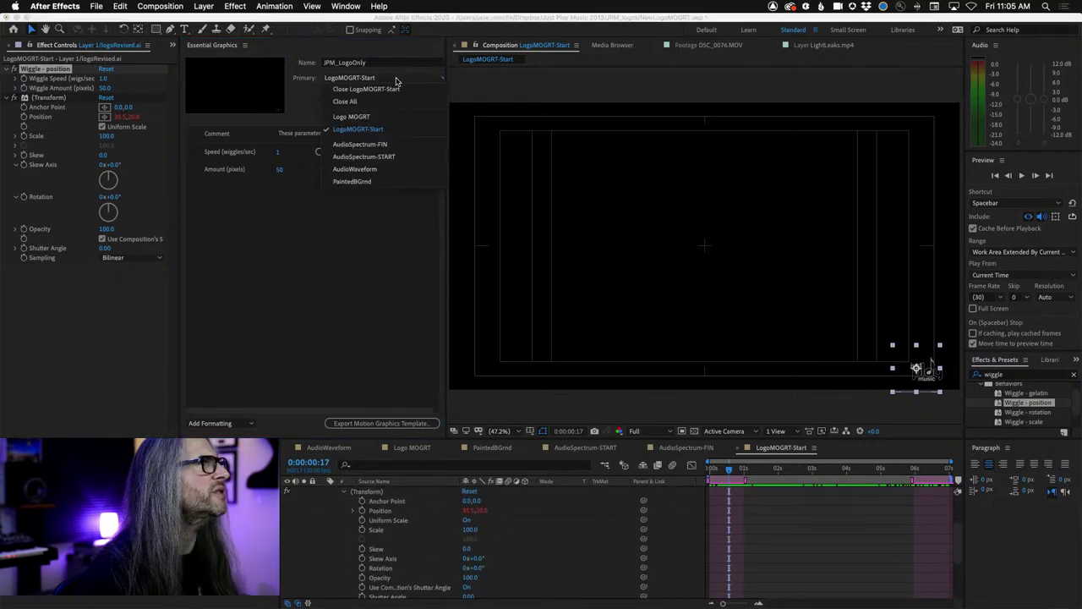
left_click(397, 115)
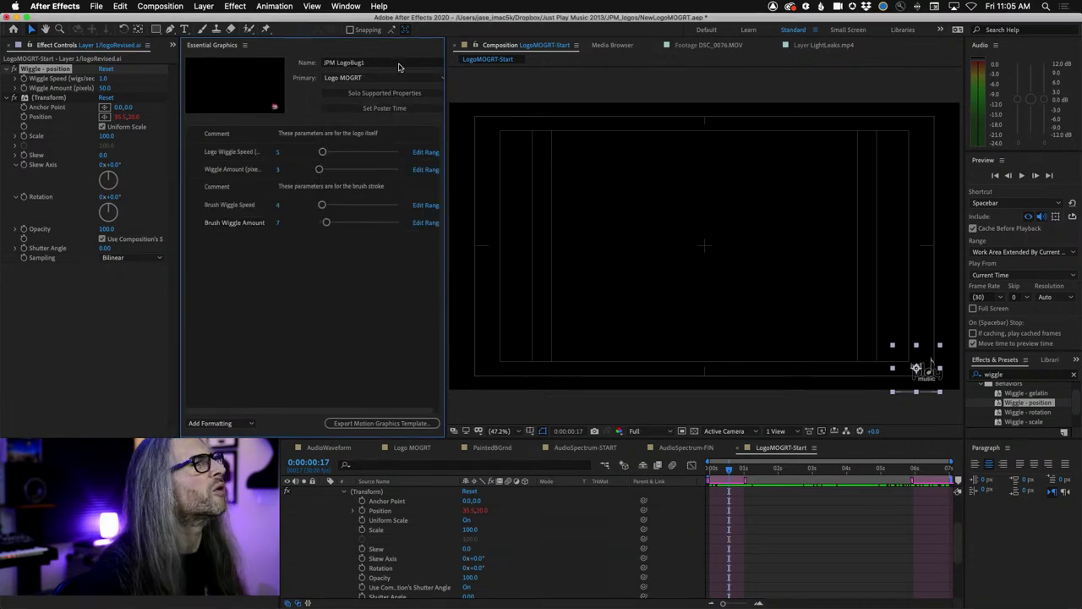
left_click(411, 78)
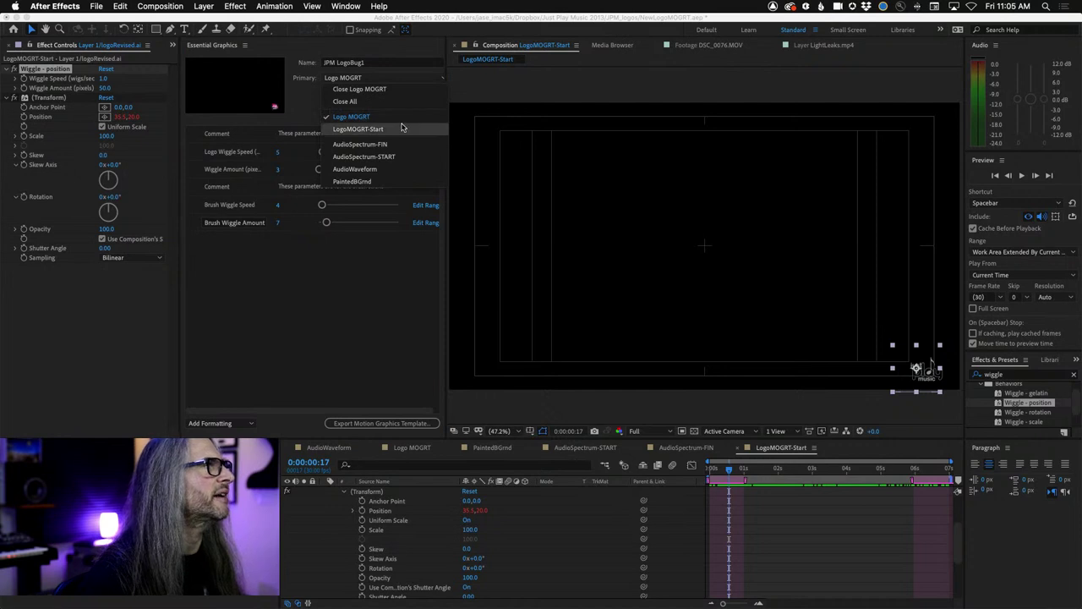
left_click(401, 129)
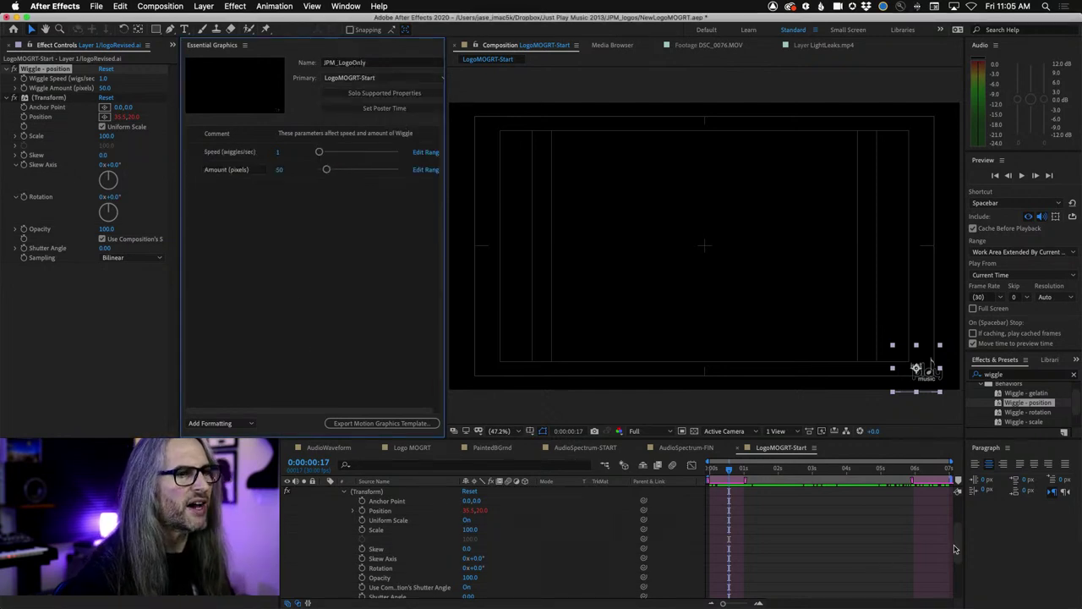
left_click_drag(958, 548, 964, 589)
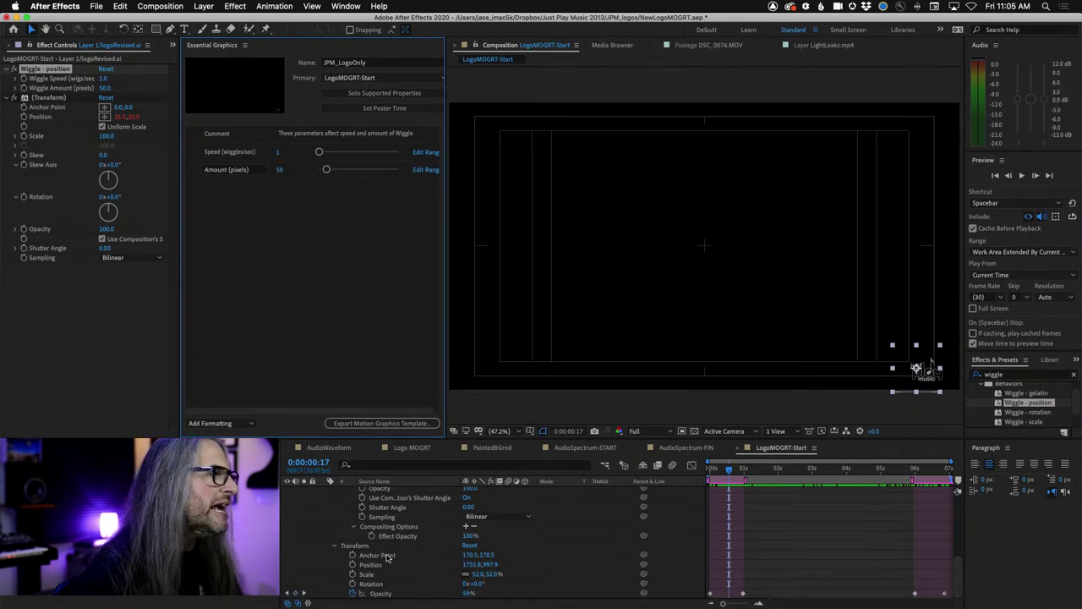
scroll(415, 551, "up", 5)
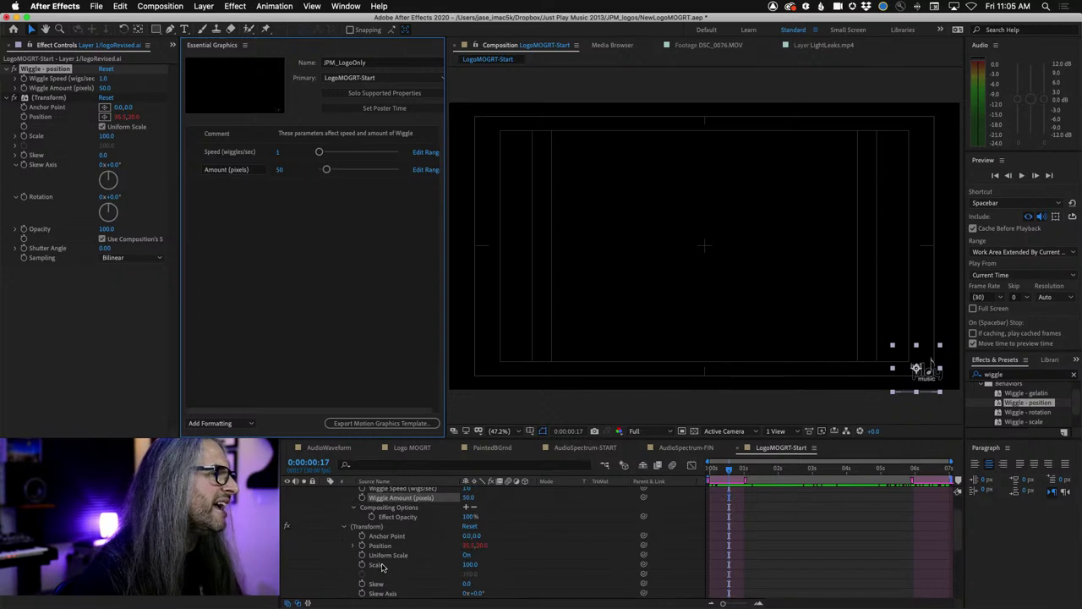
left_click_drag(381, 567, 285, 268)
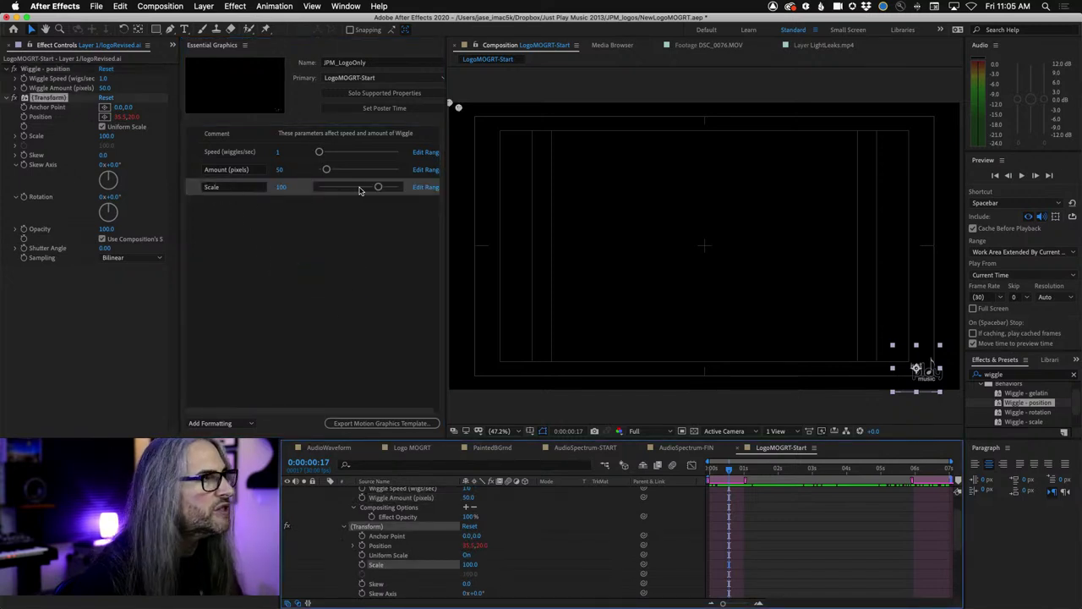
left_click_drag(378, 186, 377, 187)
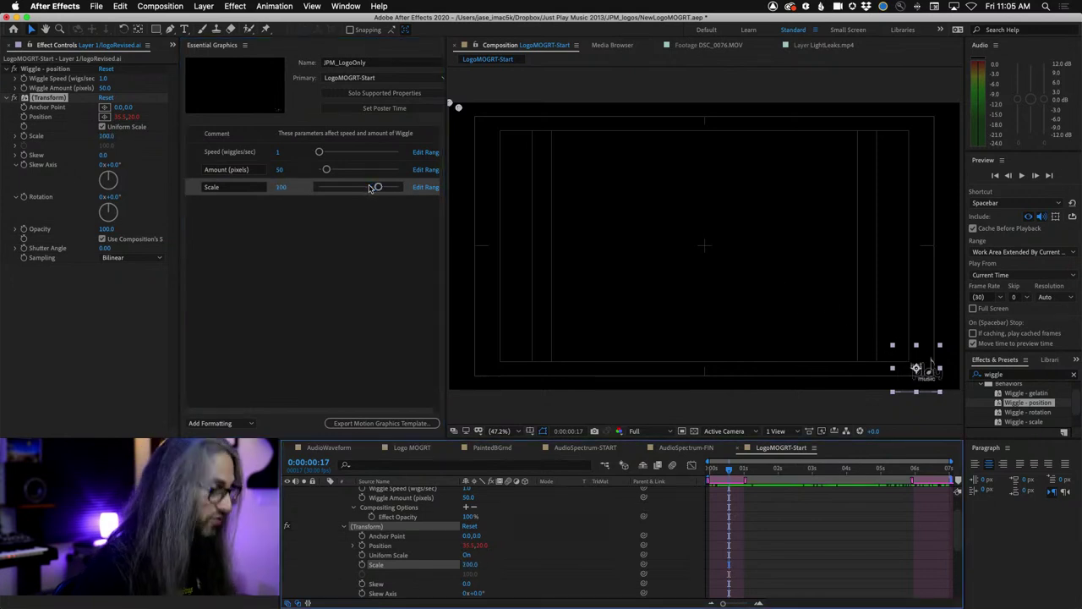
key("Delete")
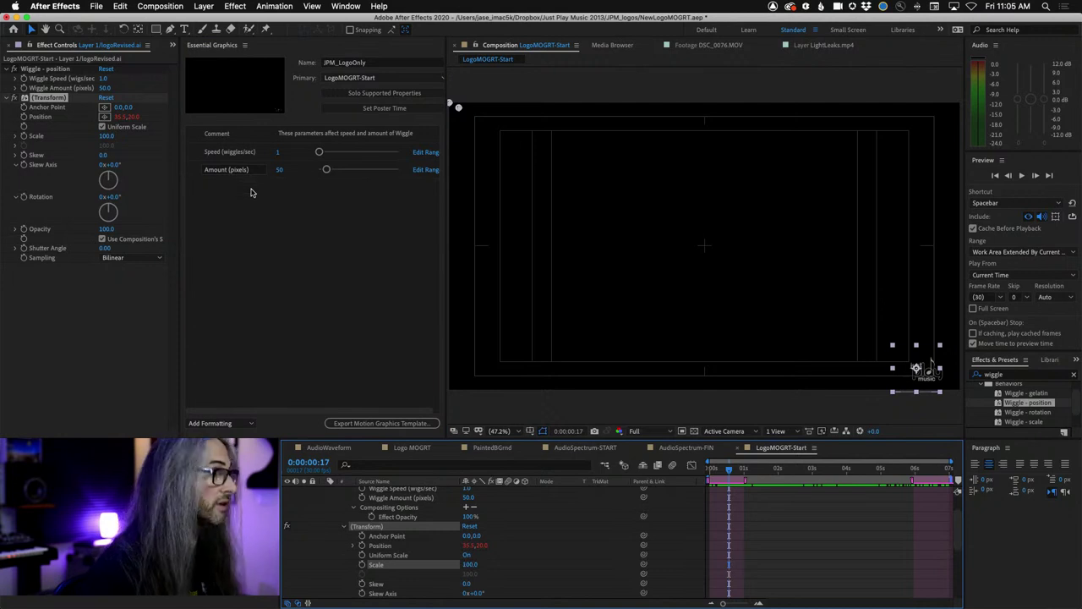
Step: Add the logo layer's own transform Scale property to the template and rename it "Global Scale"
scroll(469, 553, "down", 4)
scroll(468, 554, "down", 1)
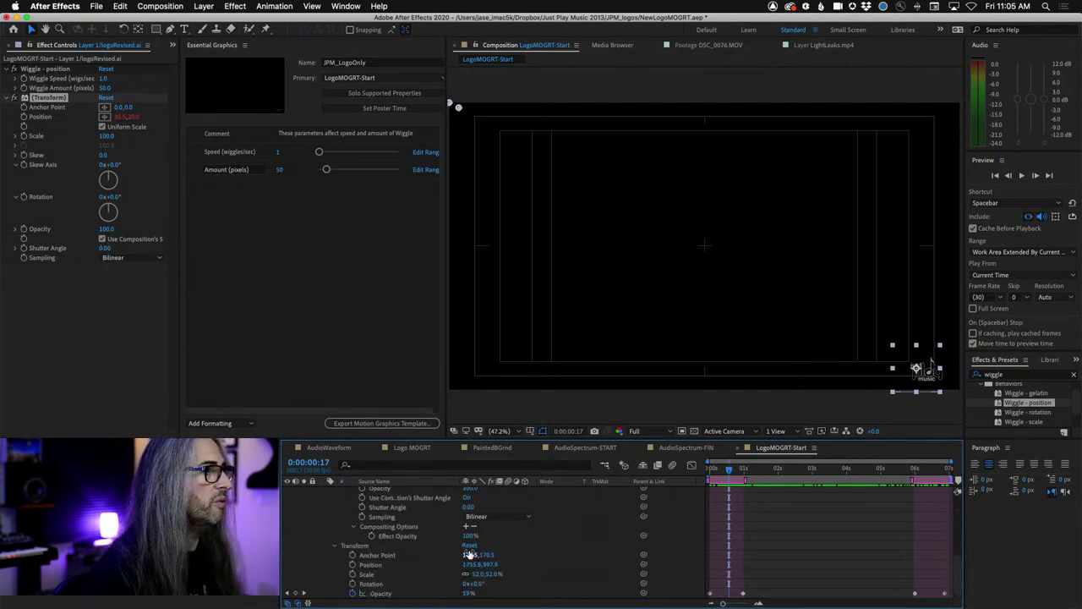
left_click_drag(367, 576, 288, 188)
key("super+z")
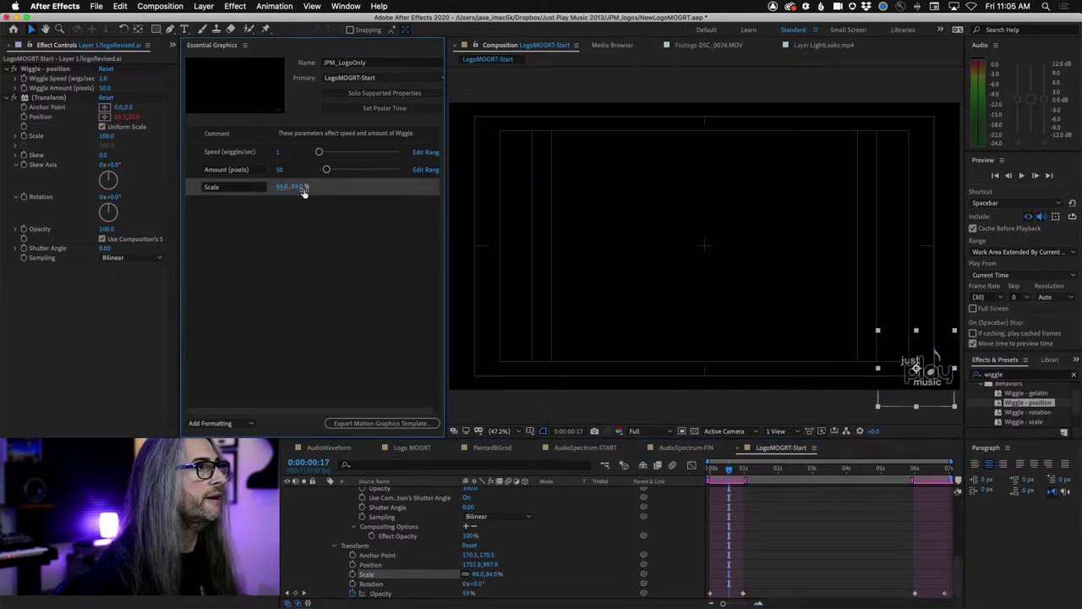
left_click(207, 187)
type("Global Scale")
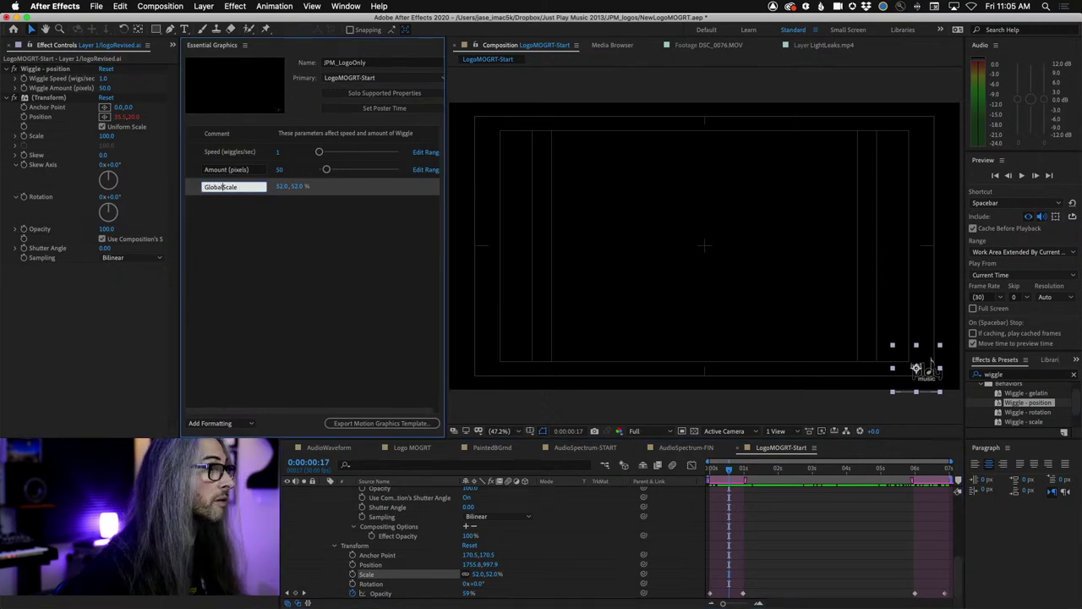
key("Return")
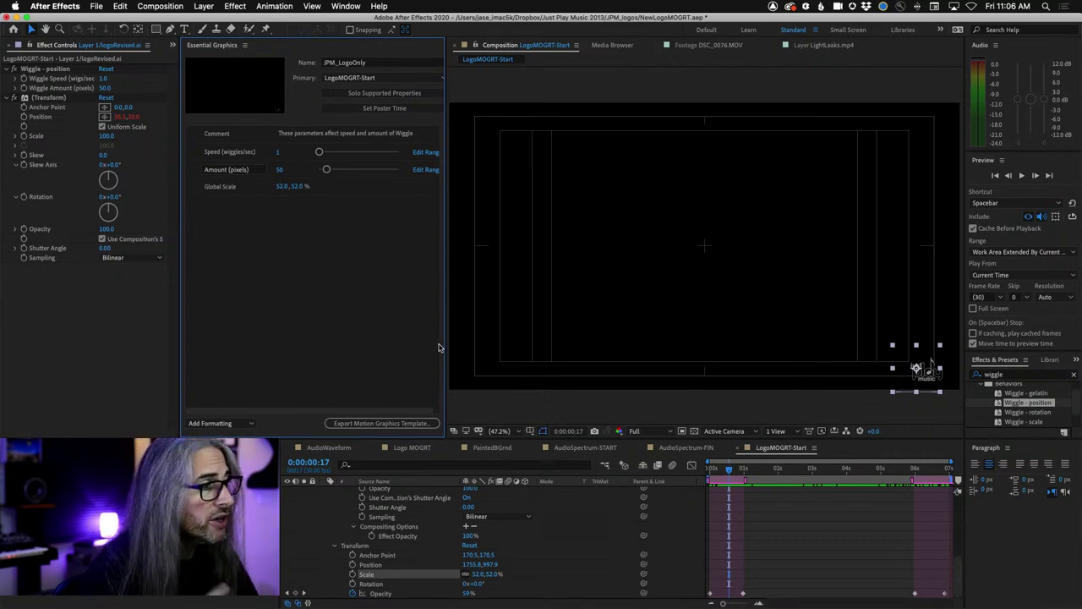
Step: Add the logo layer's own transform Position property to the template between Amount (pixels) and Global Scale
left_click(378, 566)
left_click_drag(378, 565, 234, 178)
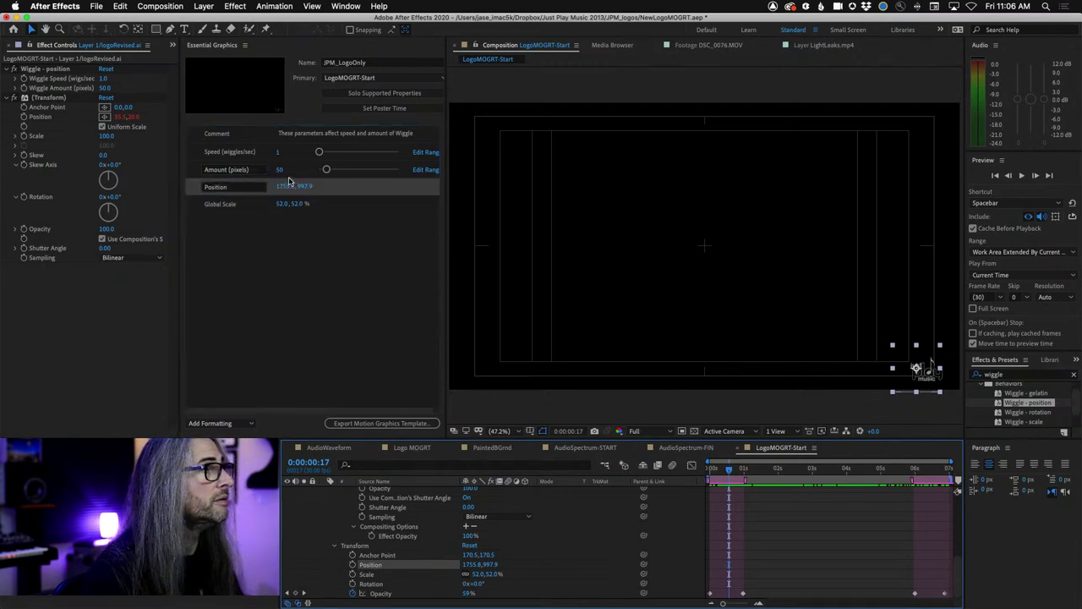
left_click(281, 218)
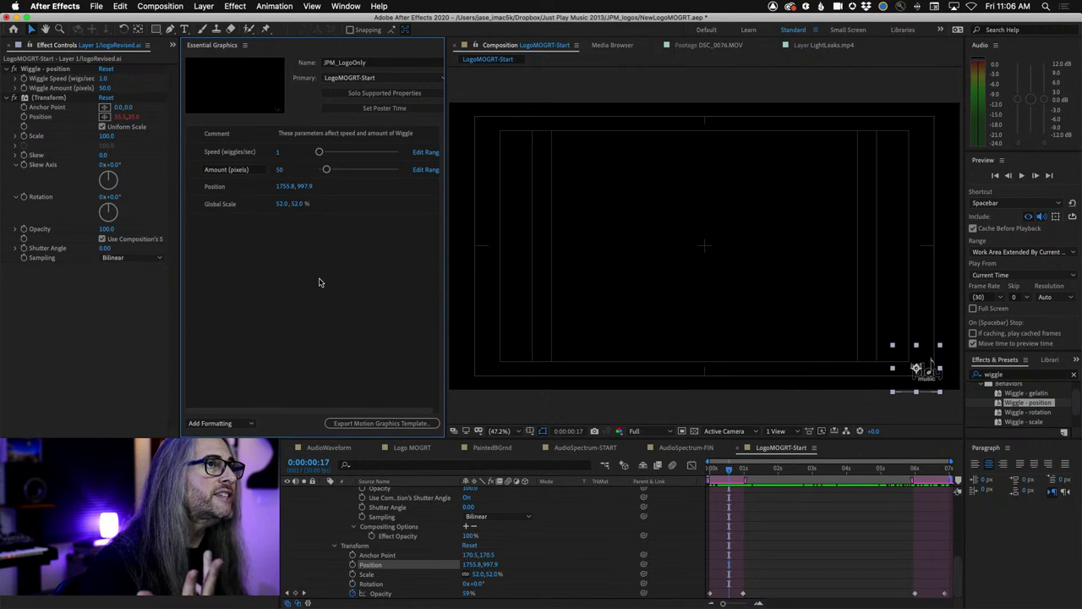
Step: Save the project under the new name NewLogoMOGRT_mod.aep in the JPM_logos folder
left_click(98, 5)
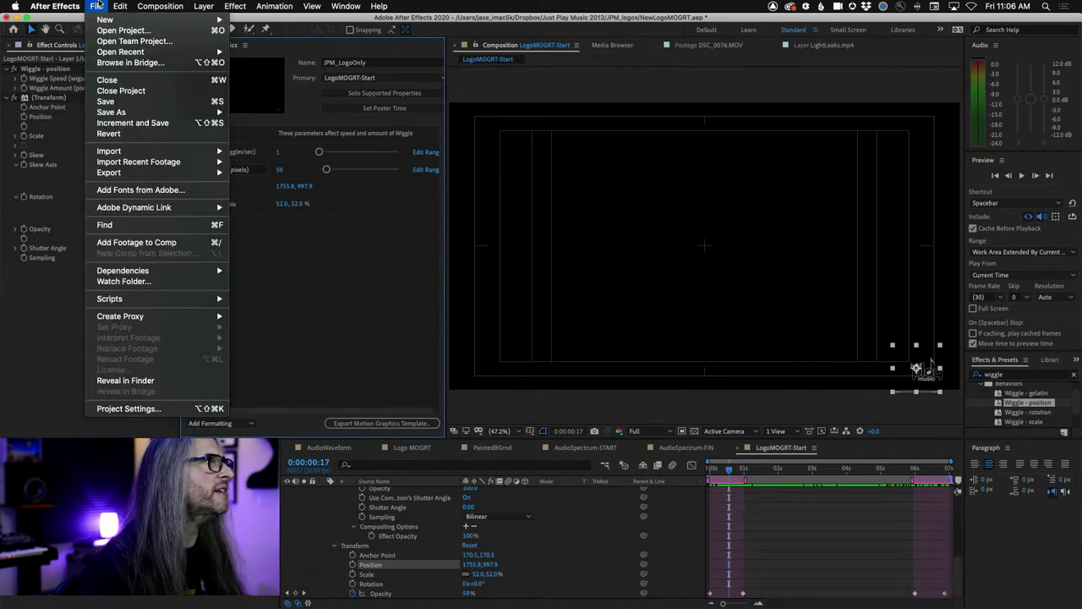
mouse_move(114, 112)
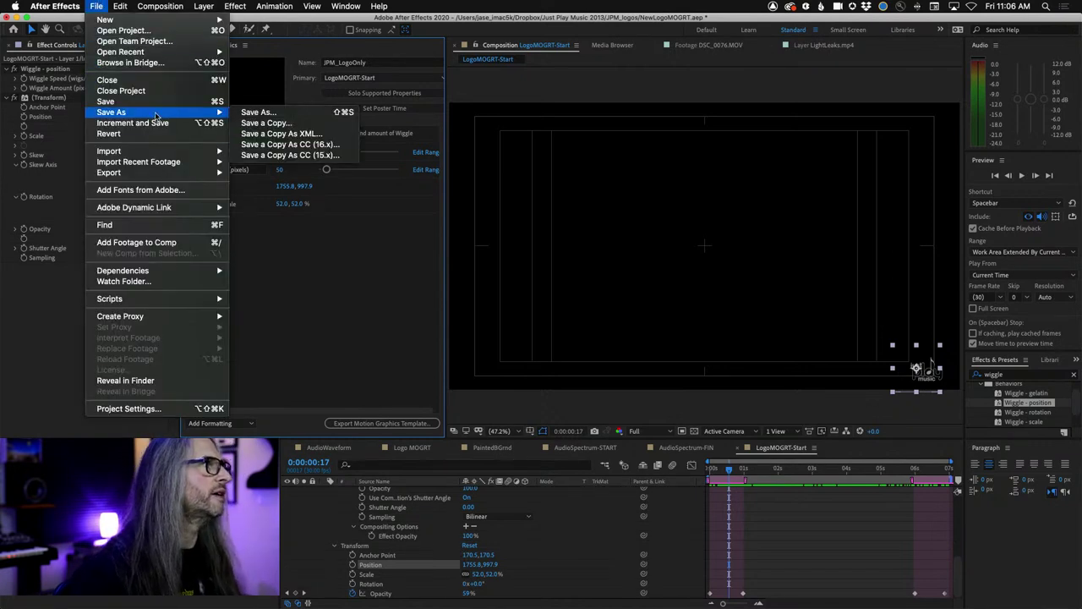
left_click(258, 111)
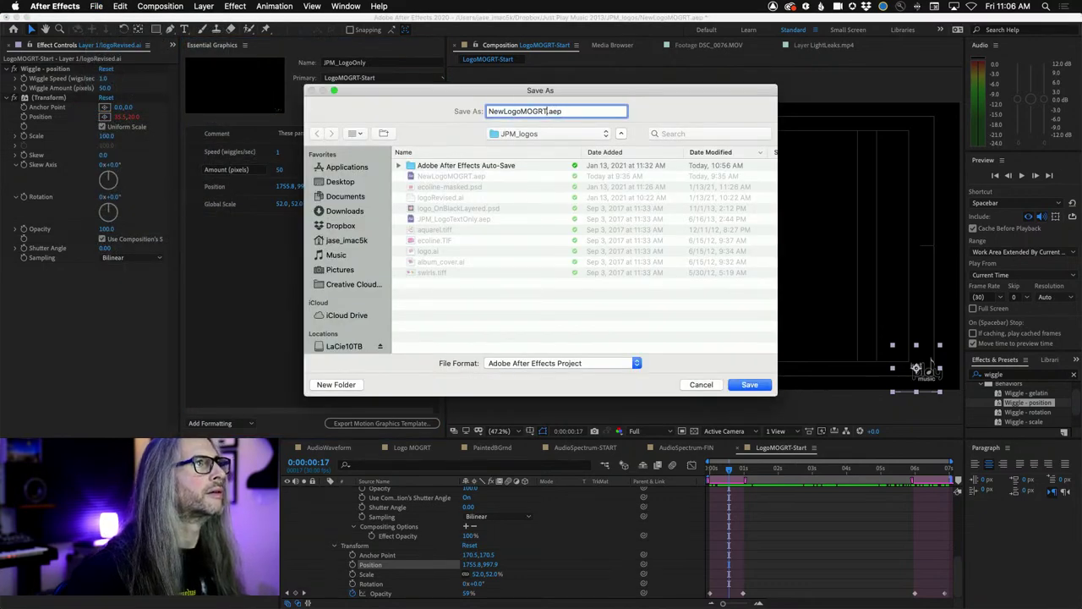
type("_Wiggle")
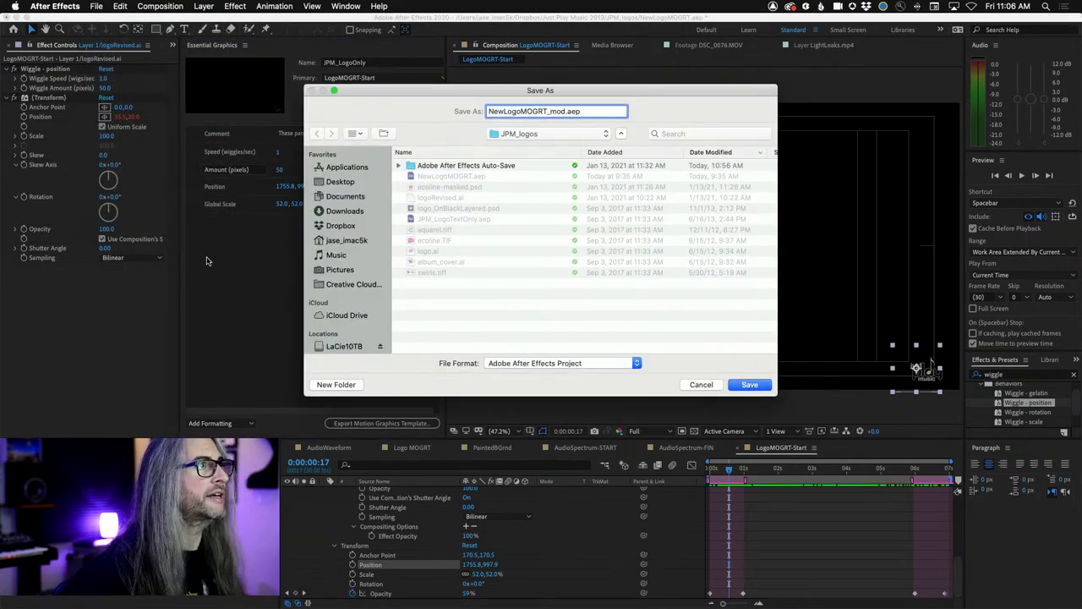
key("Return")
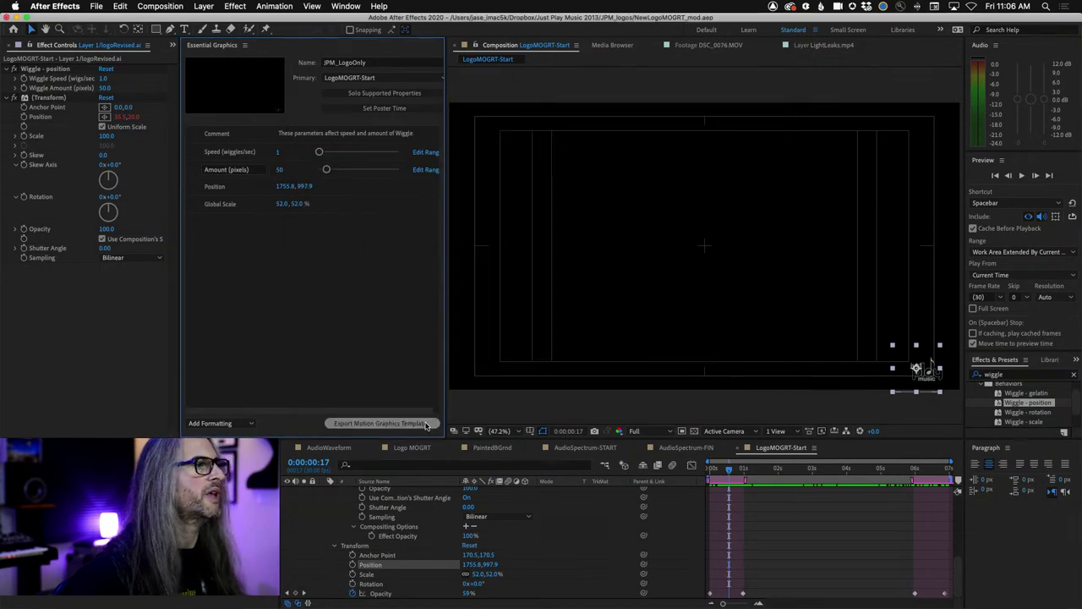
Step: Start exporting the motion graphics template and choose the personal library as its destination
left_click(426, 424)
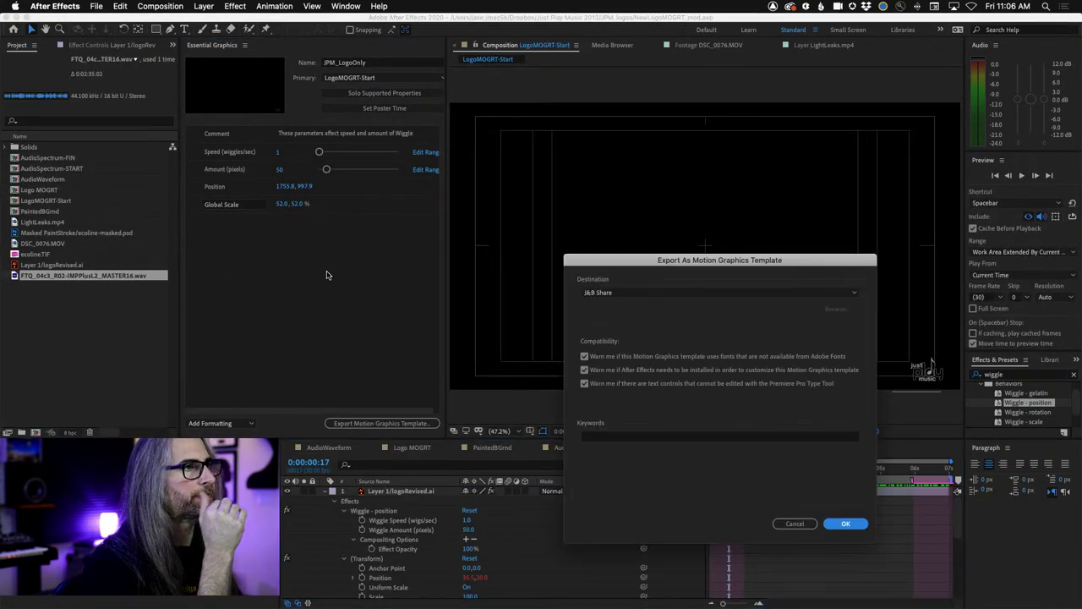
left_click_drag(669, 259, 461, 80)
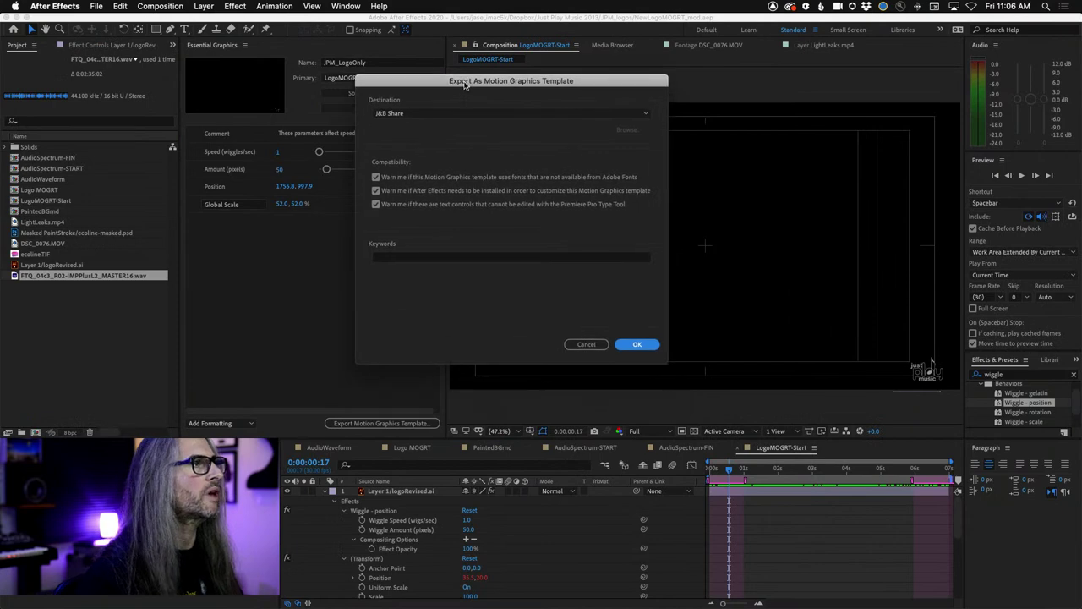
left_click(556, 115)
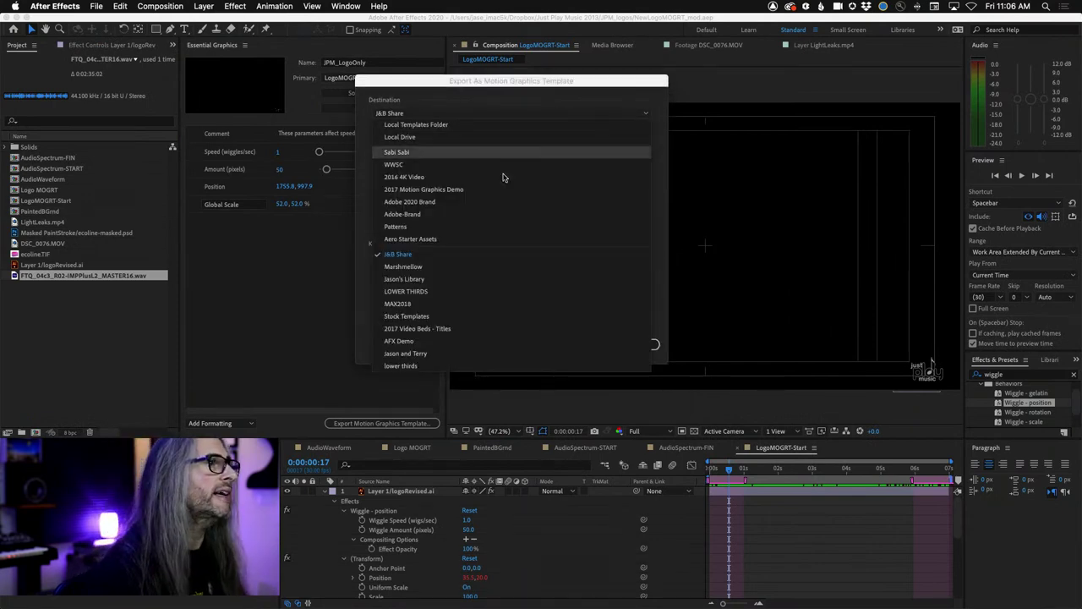
left_click(446, 283)
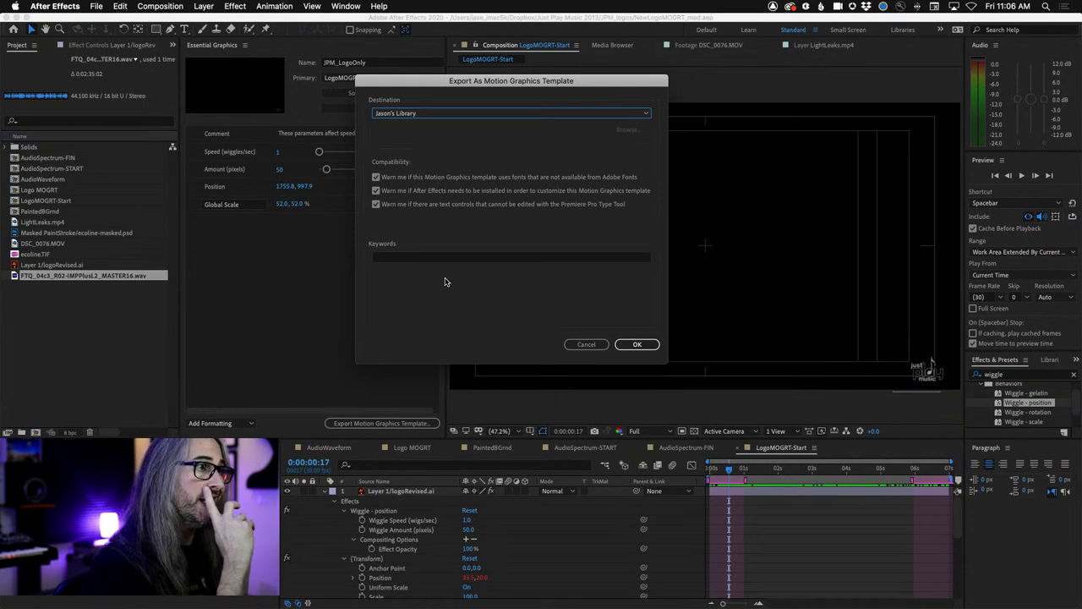
Step: Enter the keywords "logo, animated, JPM, just play music, logo bug" and export the template, accepting the CINEMA 4D renderer limitation
left_click(461, 256)
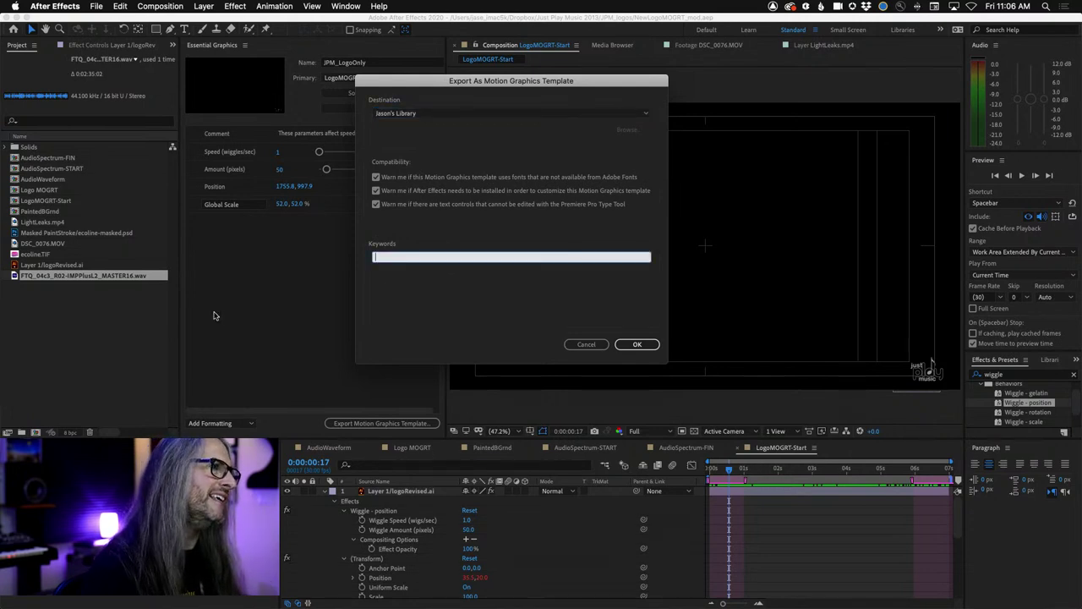
type("logo,")
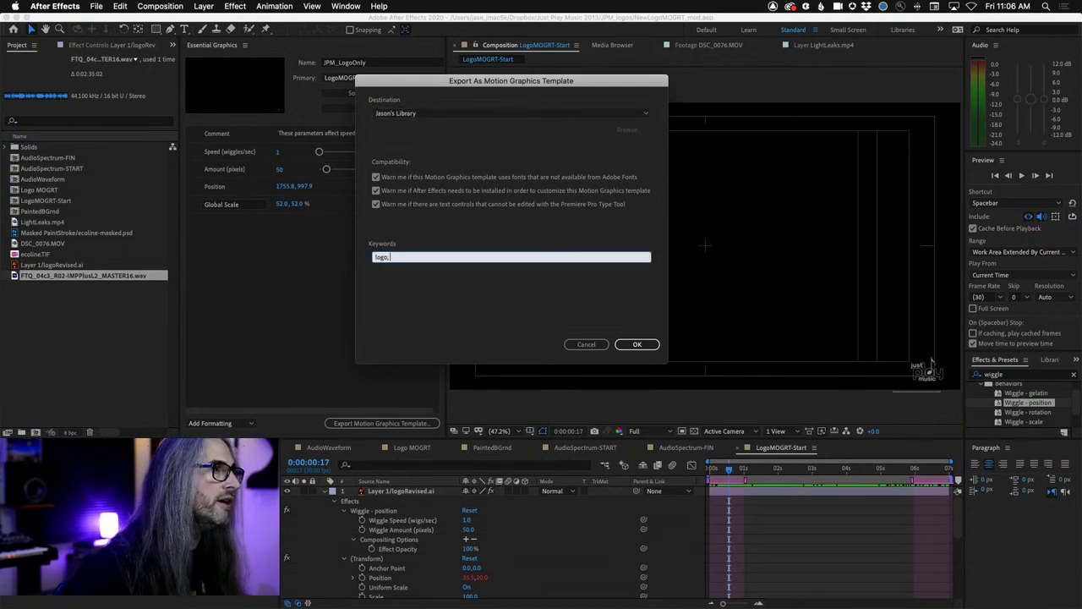
type(" animated, JPM, just play music")
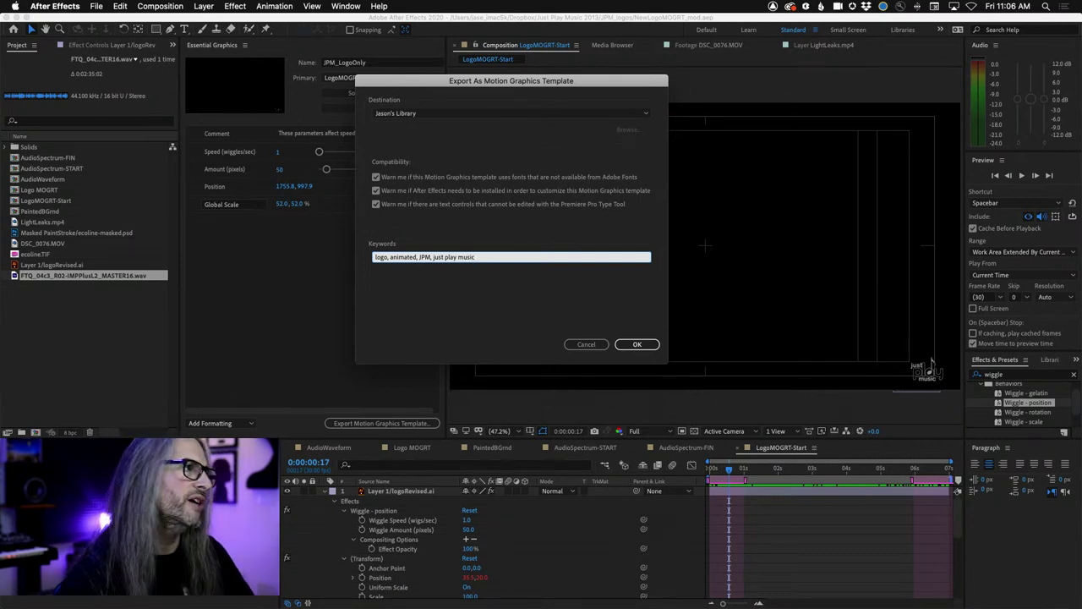
type(", logo bug")
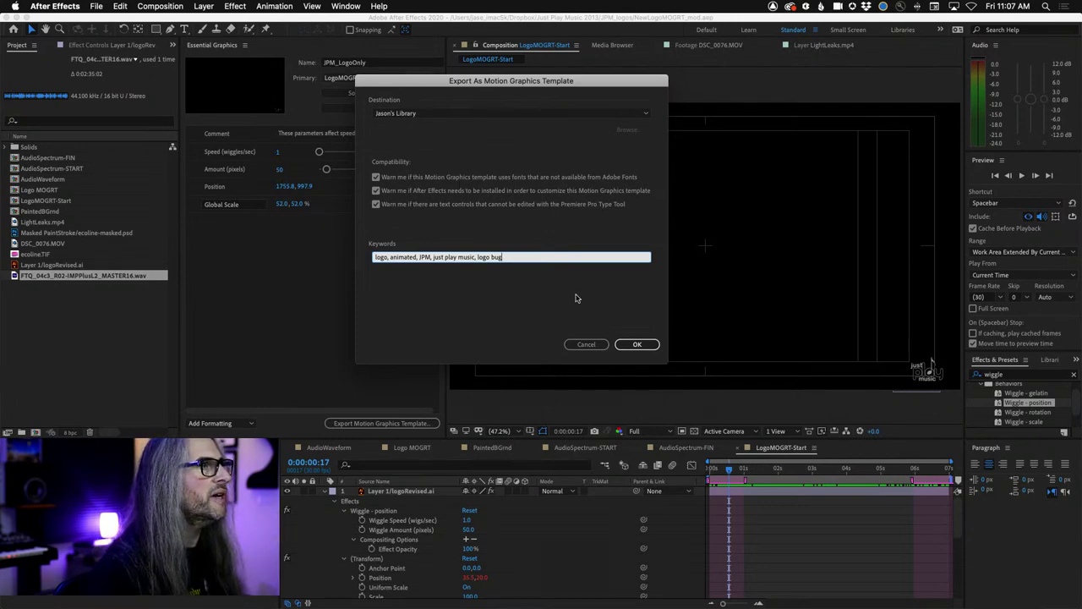
left_click(638, 345)
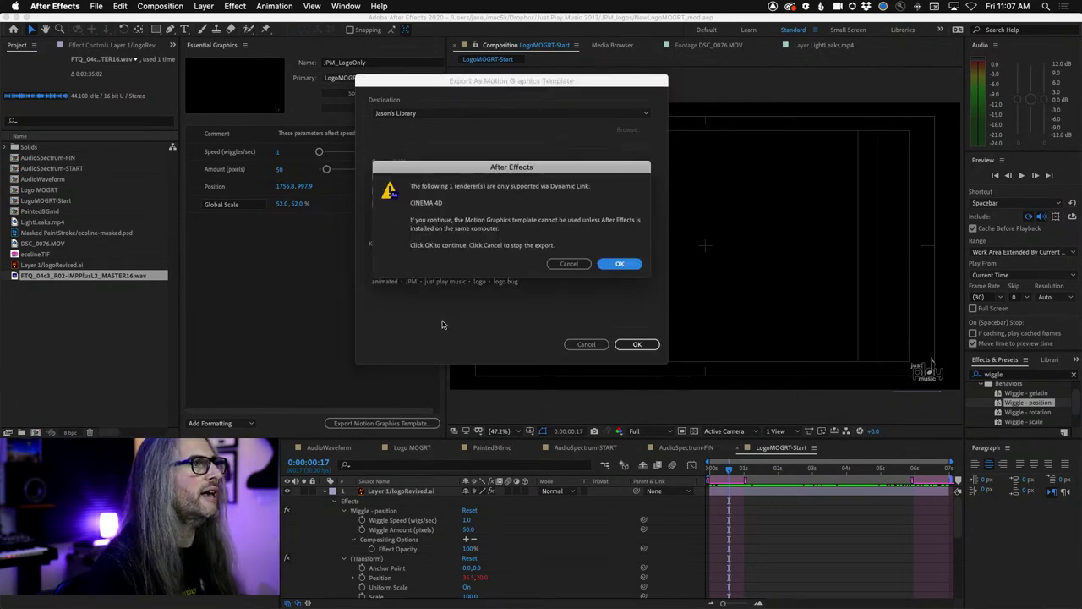
left_click(626, 264)
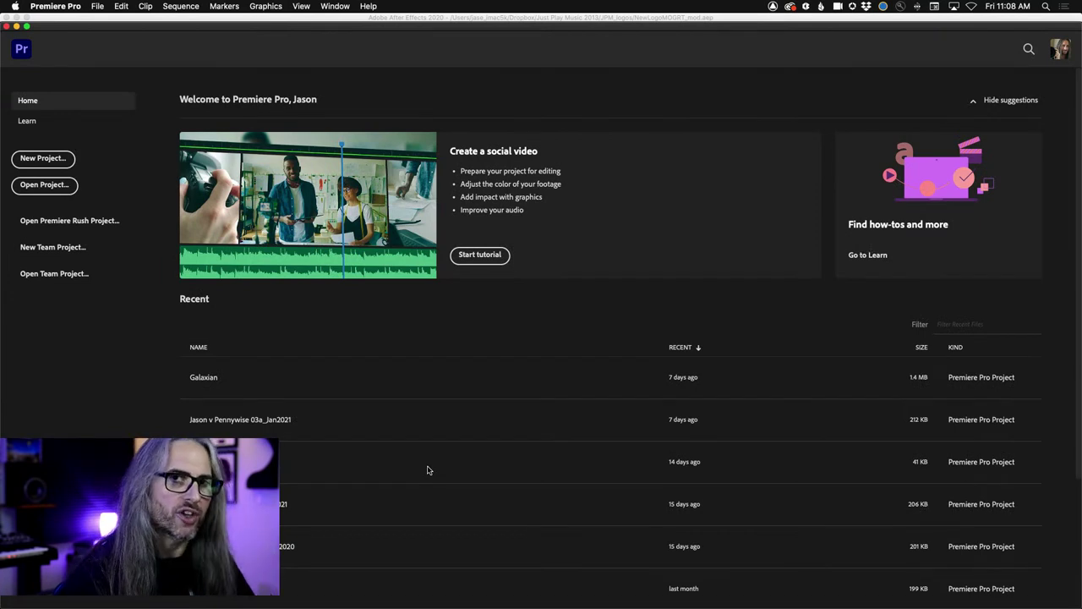
Step: Switch to Premiere Pro and open the recent project Galaxian
double_click(199, 378)
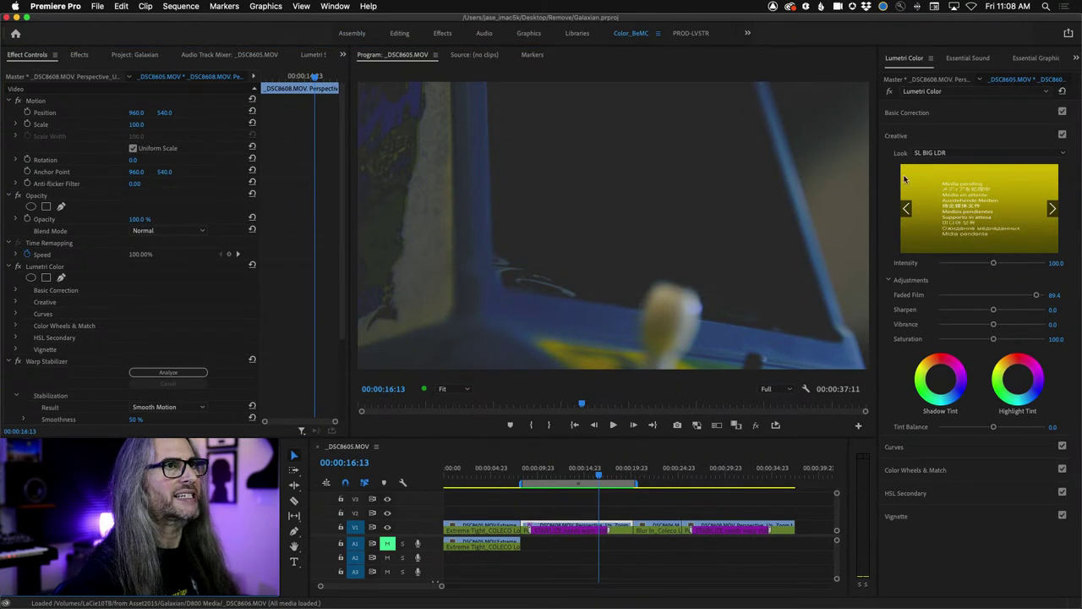
Step: Place the JPM_LogoOnly template from the library on track V2 at the start of the second clip and play it back
left_click(1033, 59)
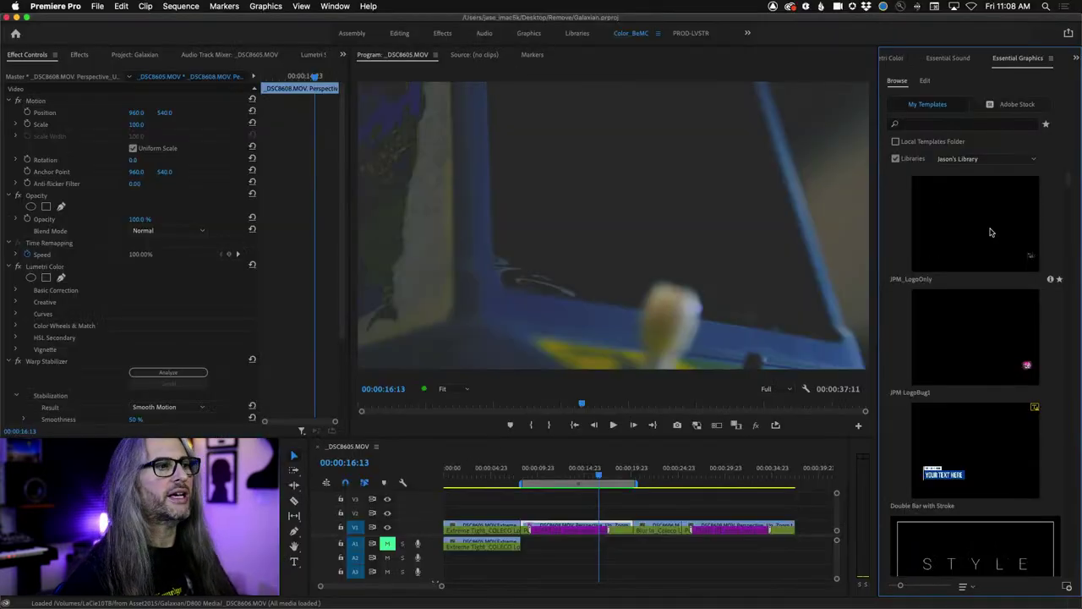
left_click_drag(799, 258, 522, 513)
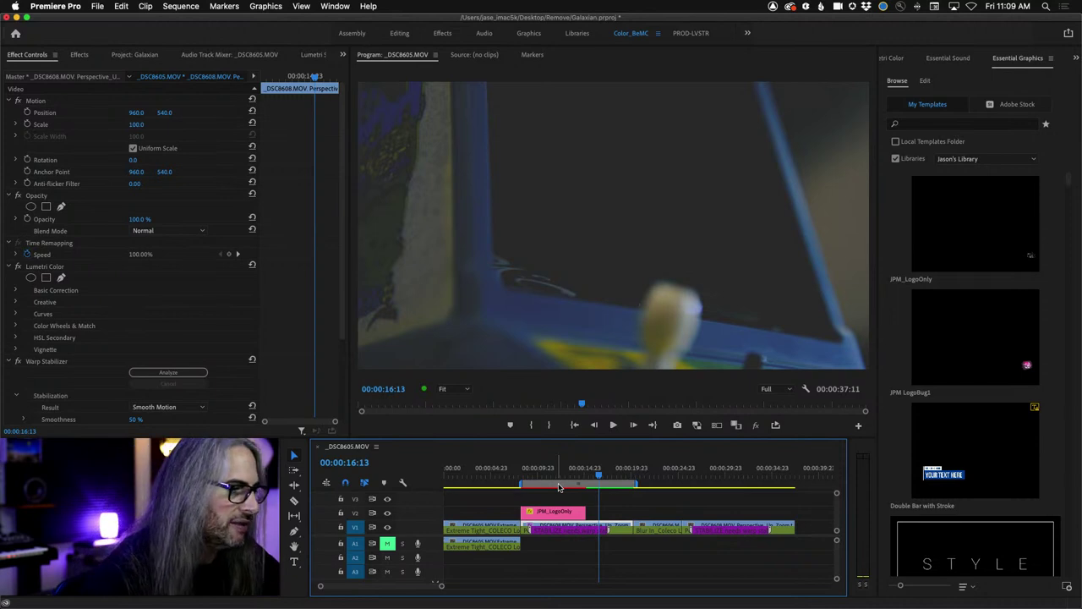
left_click_drag(592, 487, 522, 483)
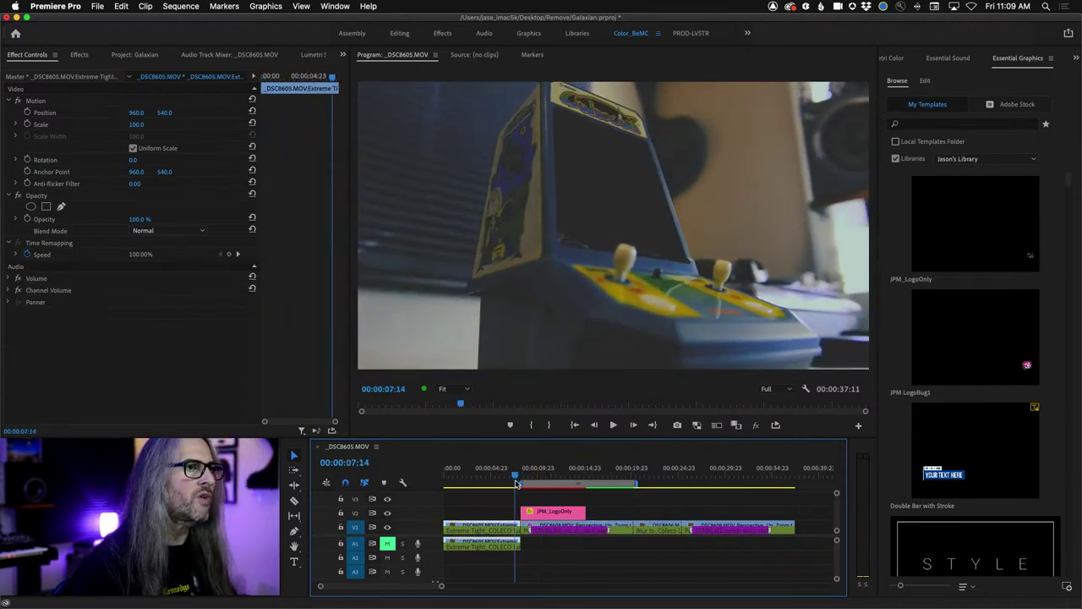
key("space")
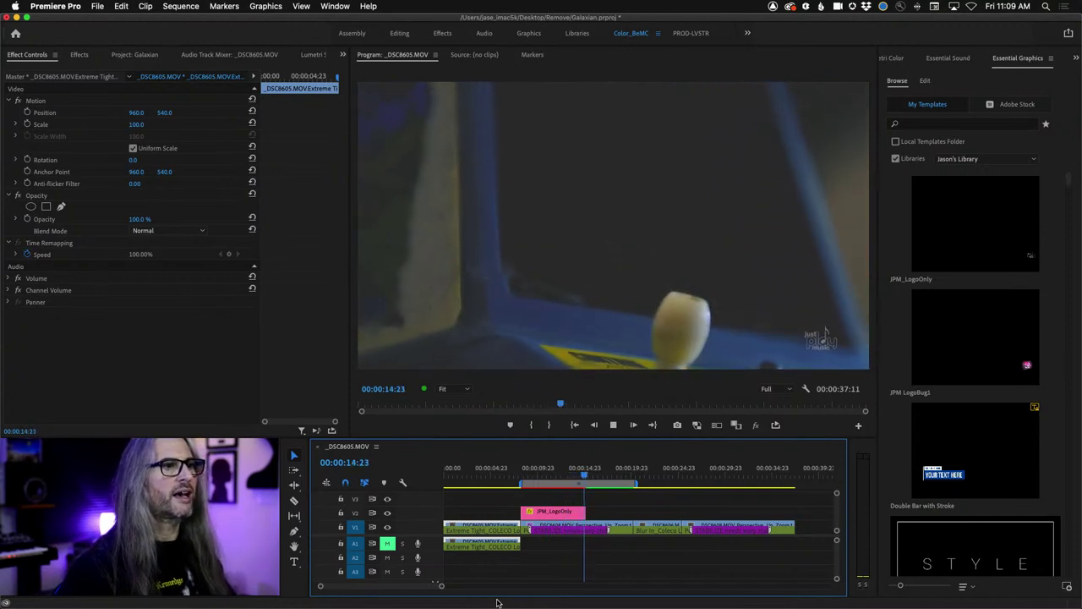
key("space")
Step: Extend the JPM_LogoOnly clip to nearly the end of the sequence and preview the logo across the footage
left_click(584, 529)
left_click_drag(581, 512, 774, 512)
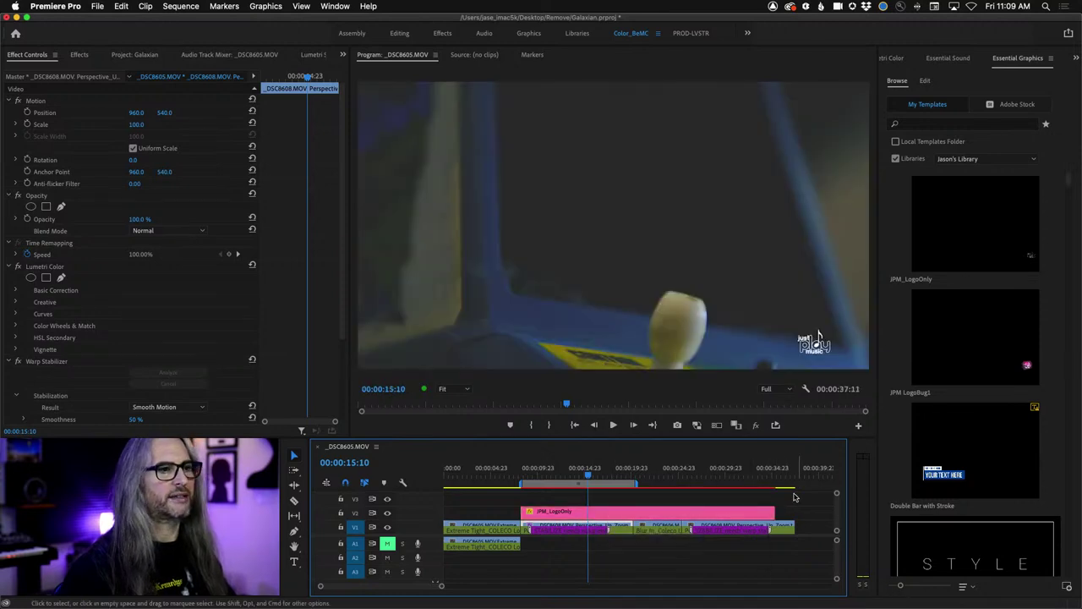
left_click(589, 476)
left_click(517, 476)
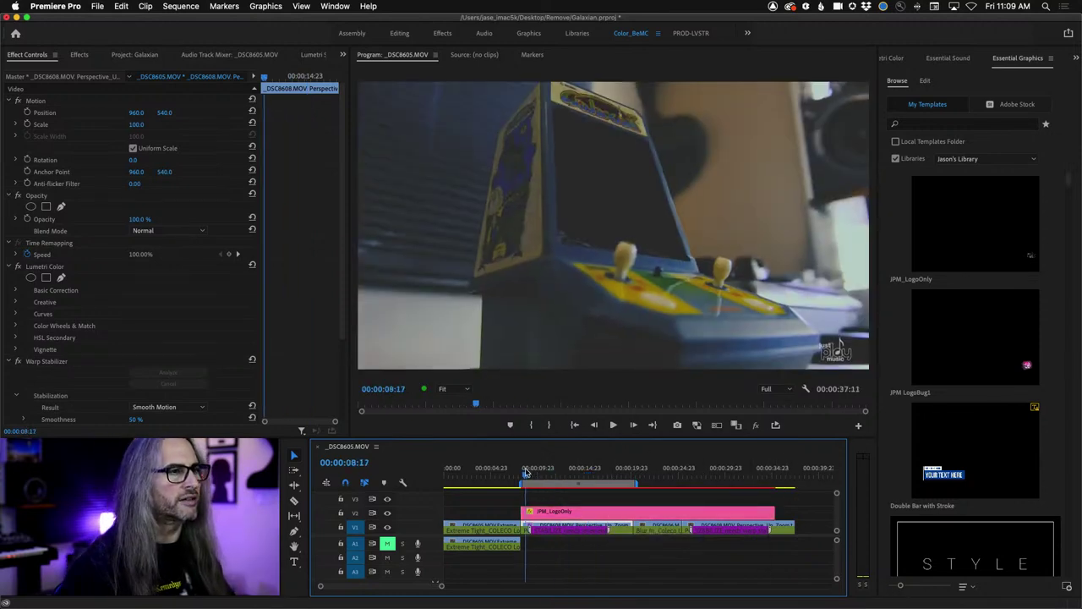
key("space")
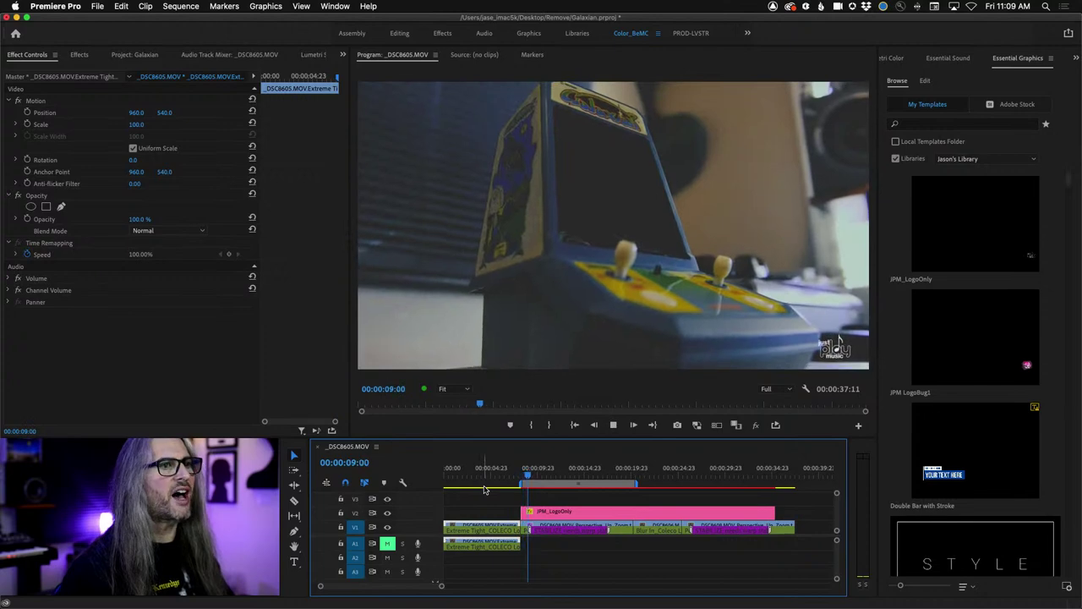
left_click_drag(538, 471, 754, 472)
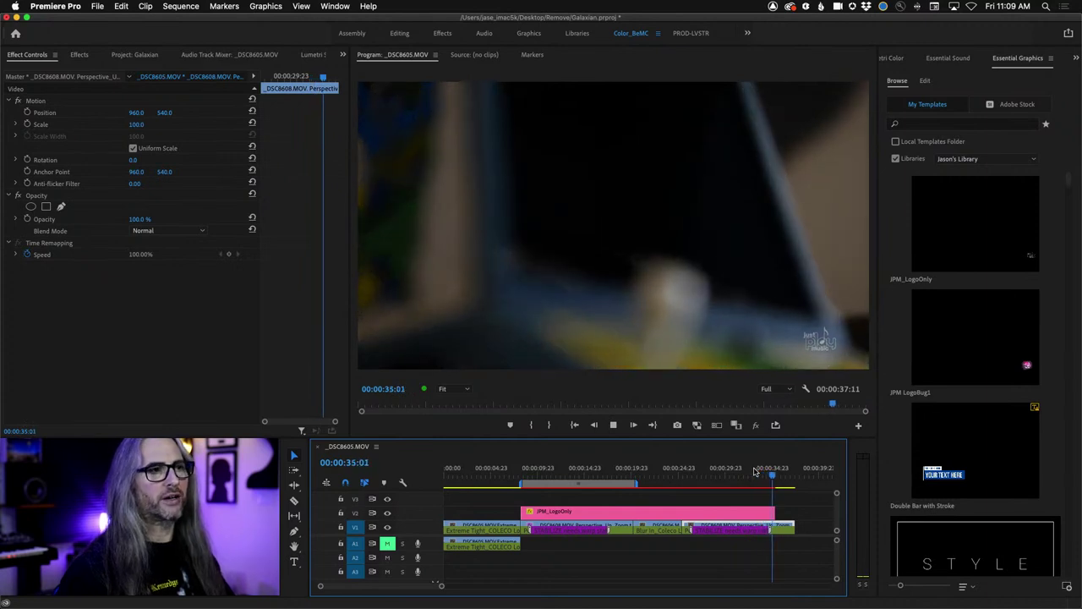
left_click_drag(772, 472, 588, 474)
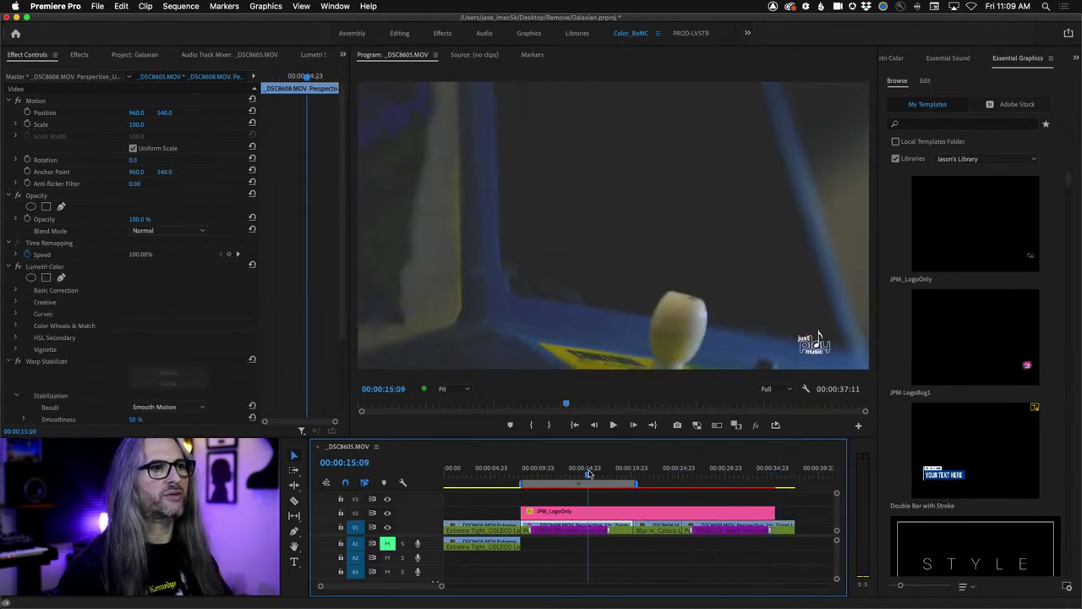
Step: Try a wiggle speed of 20 and an amount of 189 pixels on the JPM_LogoOnly clip during playback
left_click(677, 513)
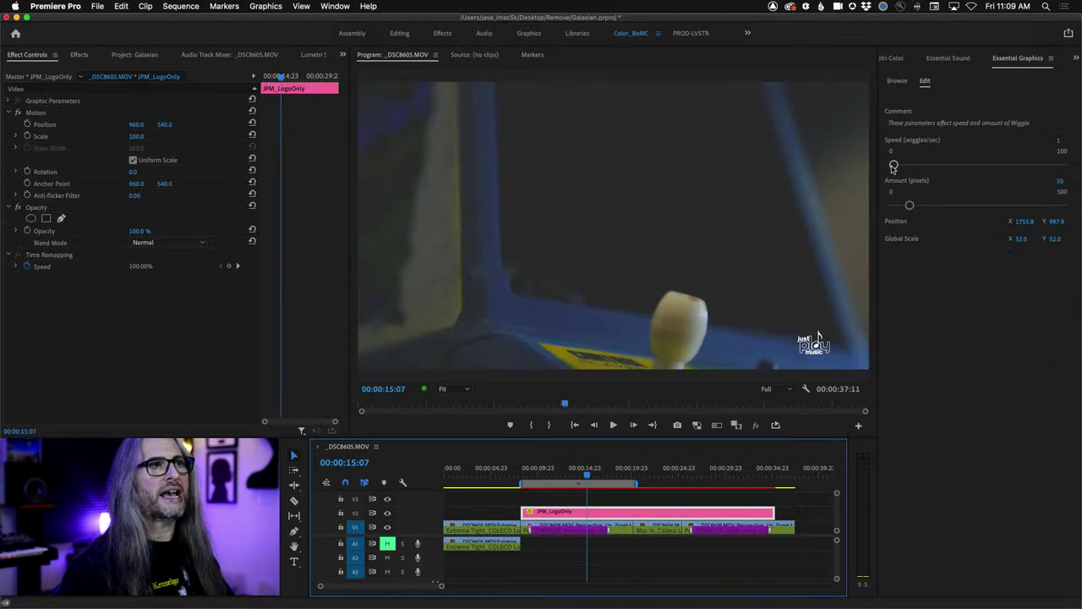
left_click_drag(897, 166, 923, 167)
left_click_drag(589, 480, 521, 480)
key("space")
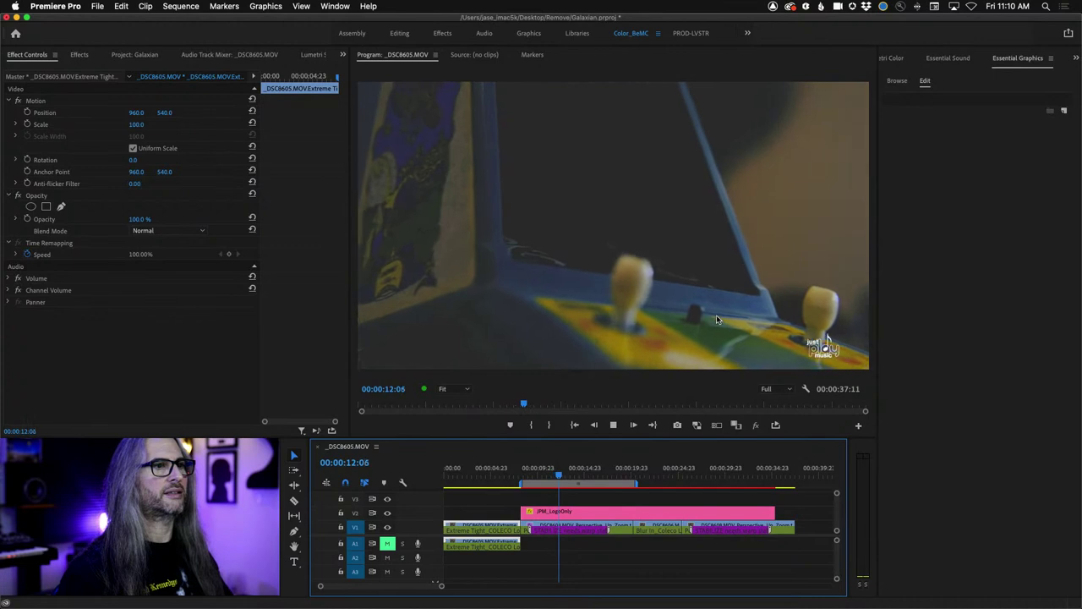
left_click(626, 512)
left_click_drag(925, 208, 956, 205)
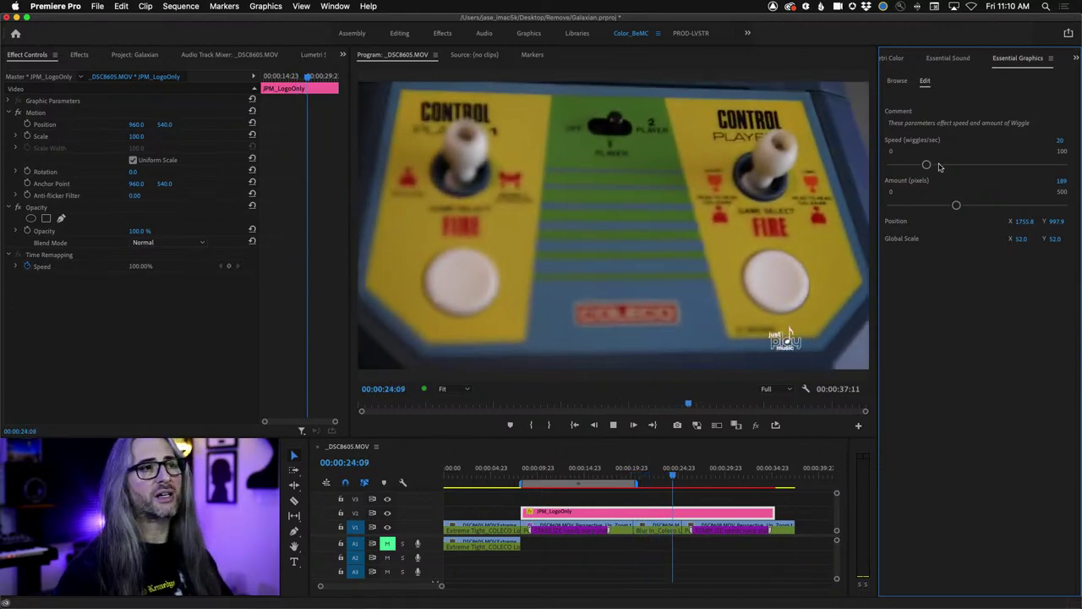
left_click(956, 206)
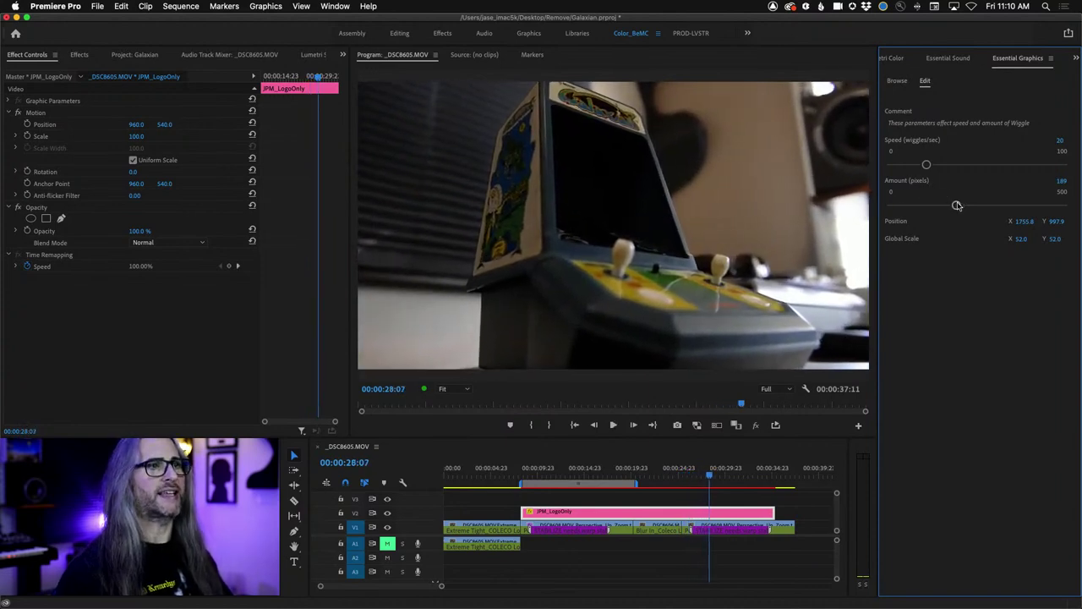
Step: Try a wiggle amount of 2 pixels with a speed of 5 and replay the logo from earlier in the sequence
left_click_drag(946, 205, 893, 205)
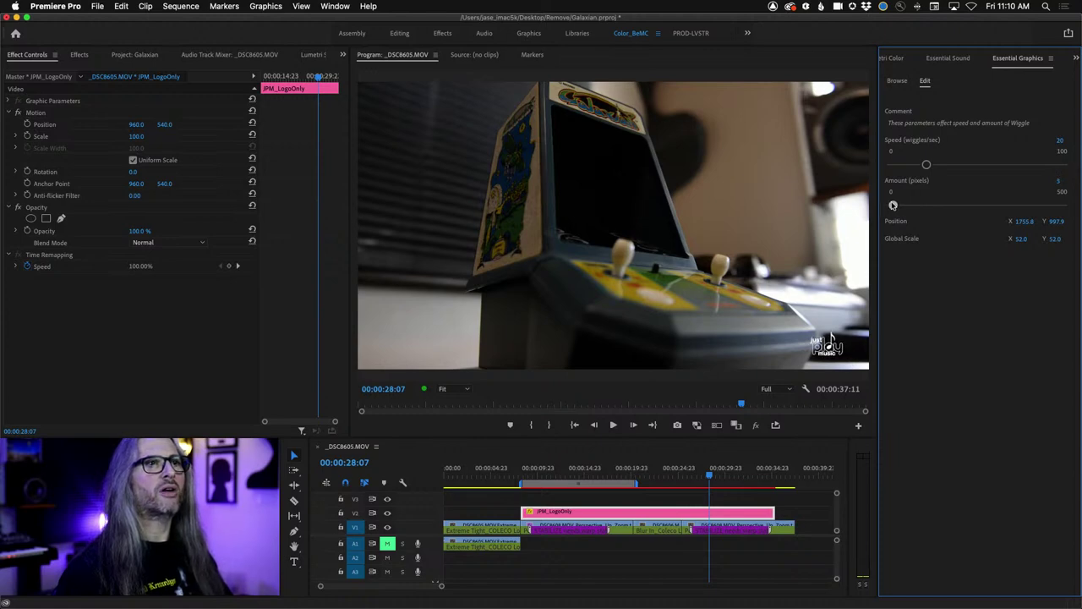
left_click_drag(926, 165, 900, 164)
left_click(596, 444)
key("j")
key("j")
key("j")
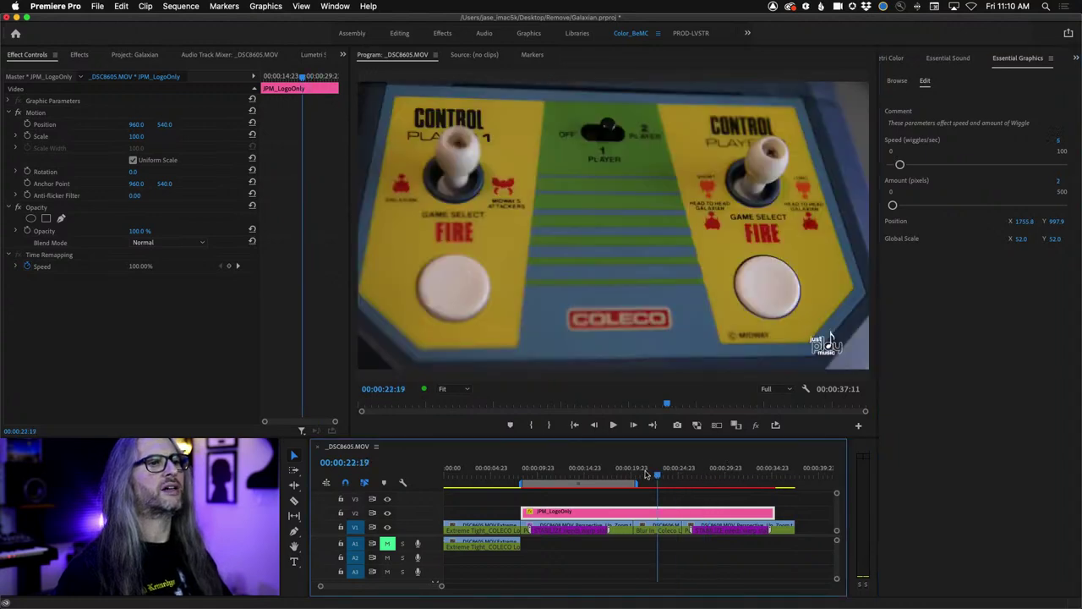
key("l")
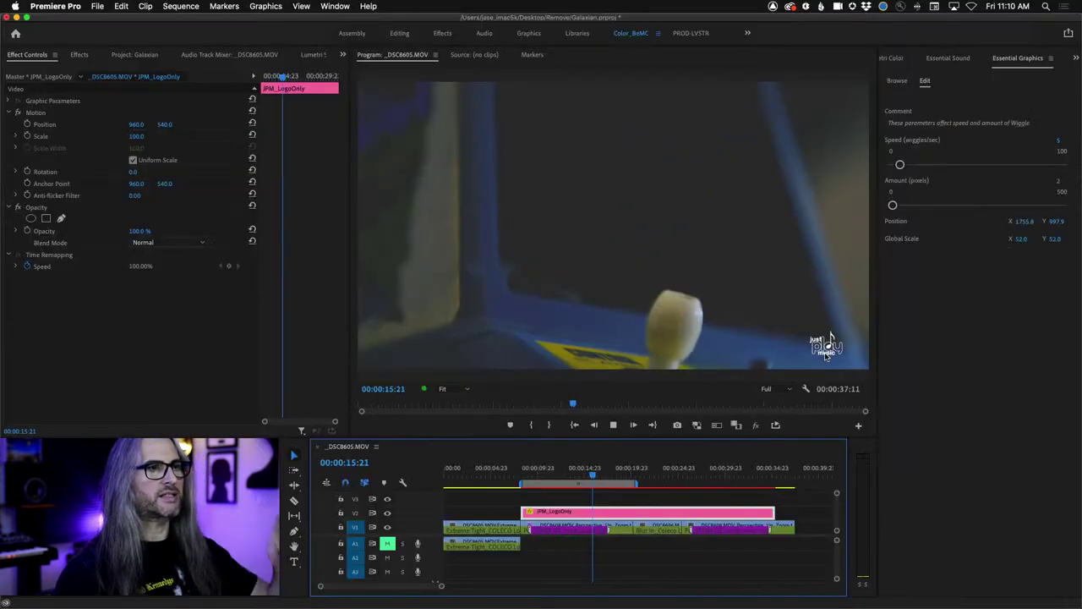
Step: Set the logo's wiggle speed to 15 and check the motion during playback
left_click_drag(901, 165, 918, 164)
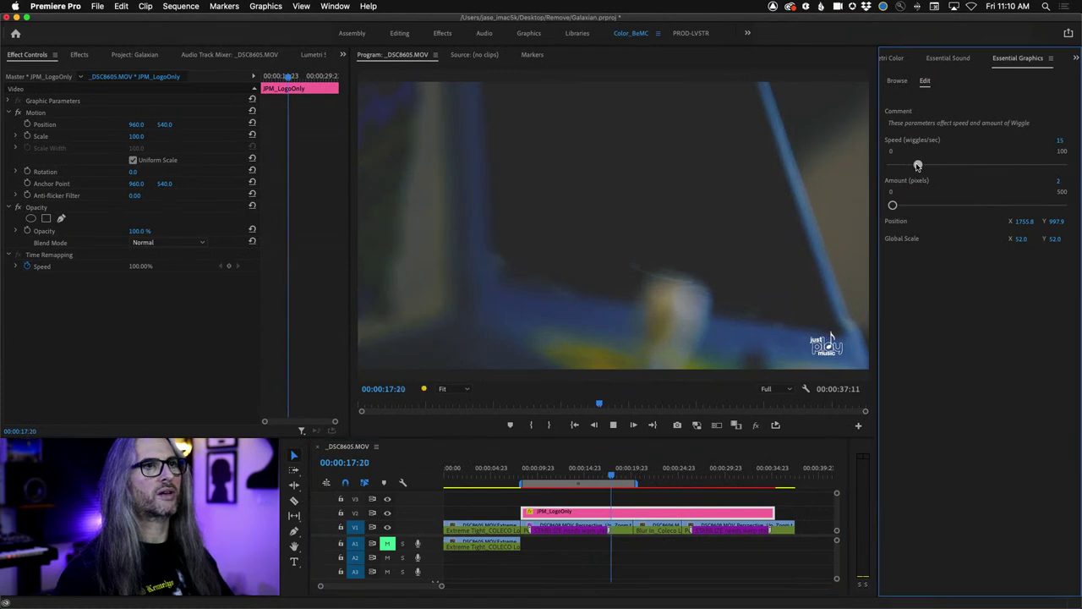
key("space")
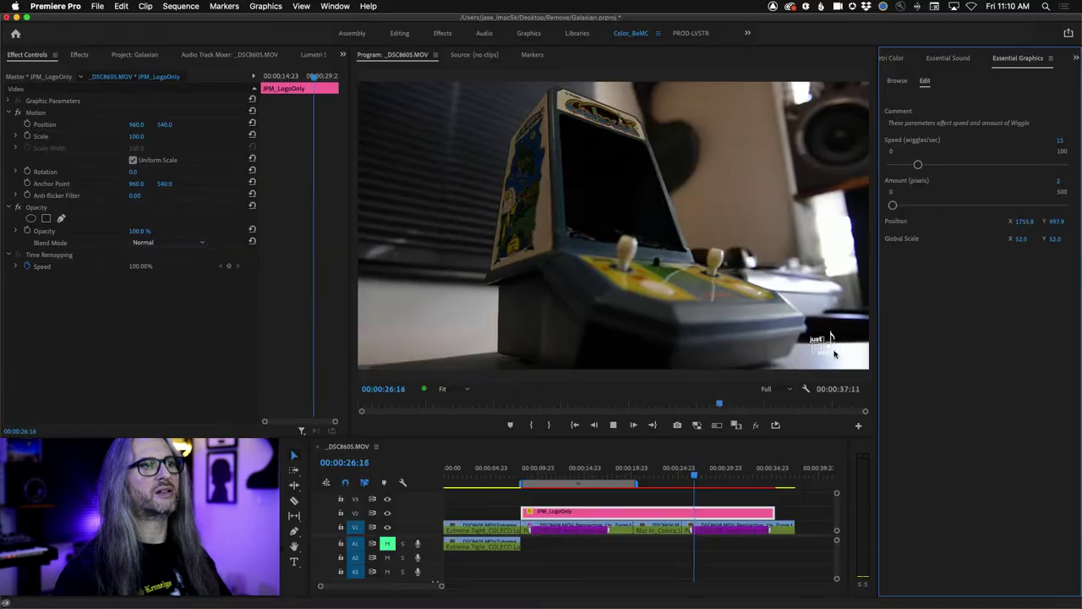
key("space")
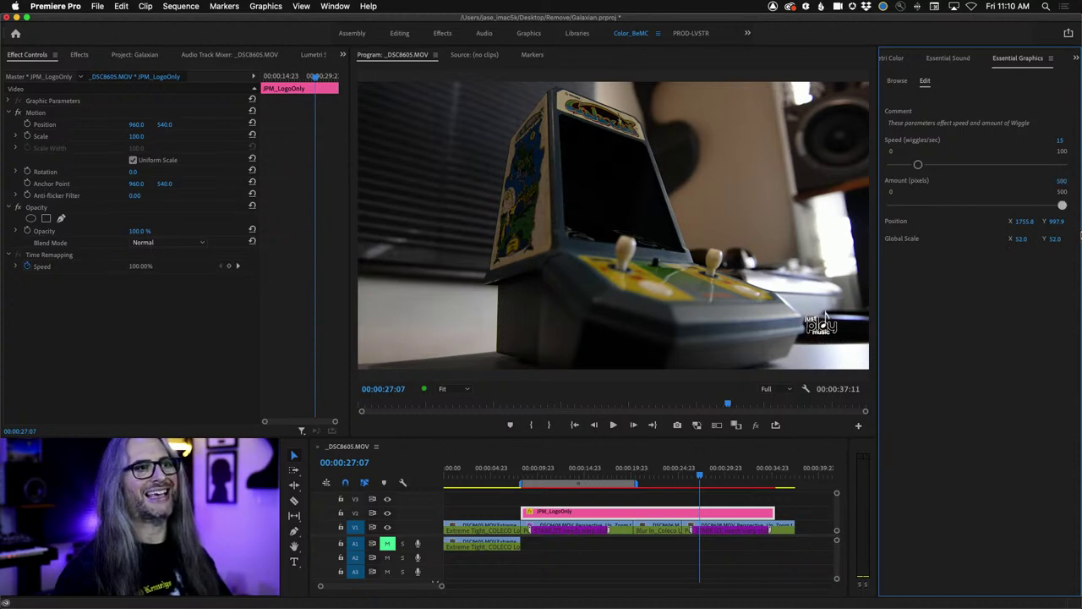
Step: Try wiggle amounts of 500 and 0 pixels on the logo, and set the amount to 50 pixels
left_click_drag(906, 205, 838, 204)
left_click_drag(1081, 208, 663, 196)
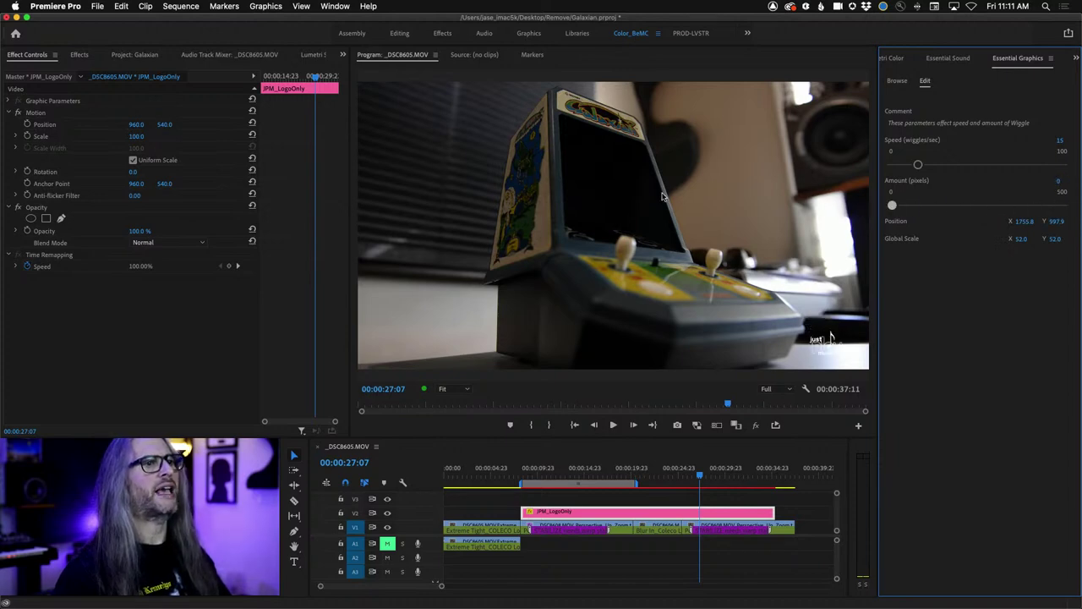
left_click_drag(892, 207, 910, 206)
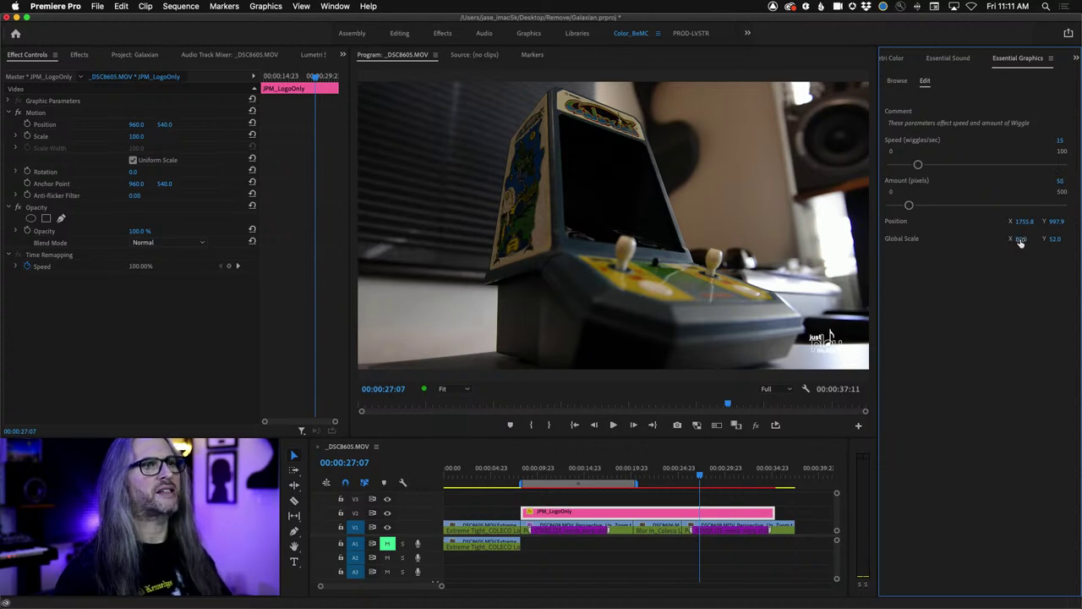
Step: Try a Global Scale of 1224 and a shifted horizontal position on the logo during playback, and undo the shift
left_click_drag(1021, 239, 933, 240)
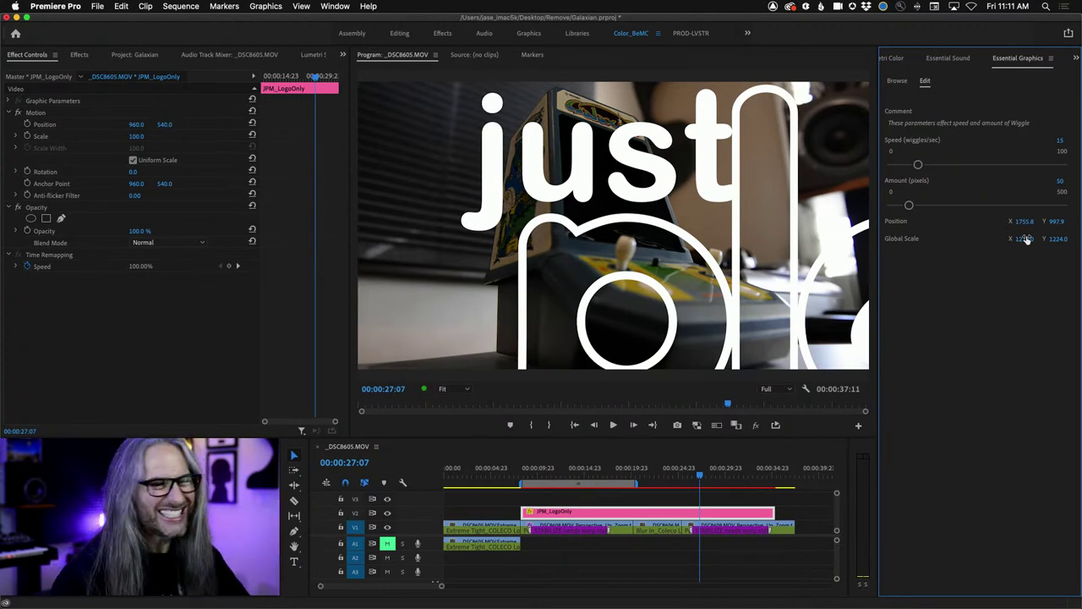
key("space")
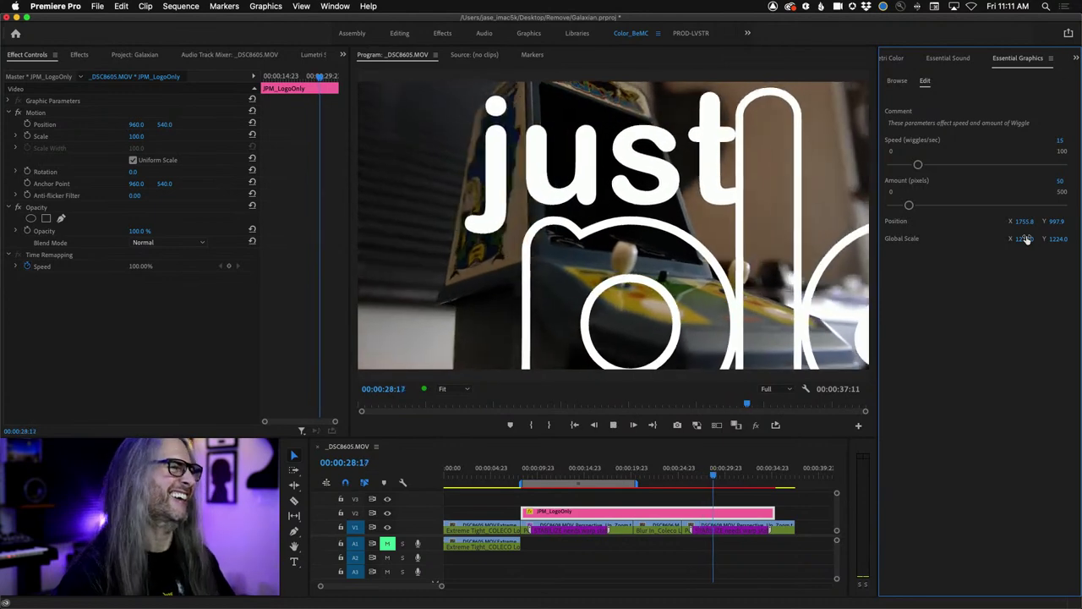
left_click(1024, 221)
type("1700.8")
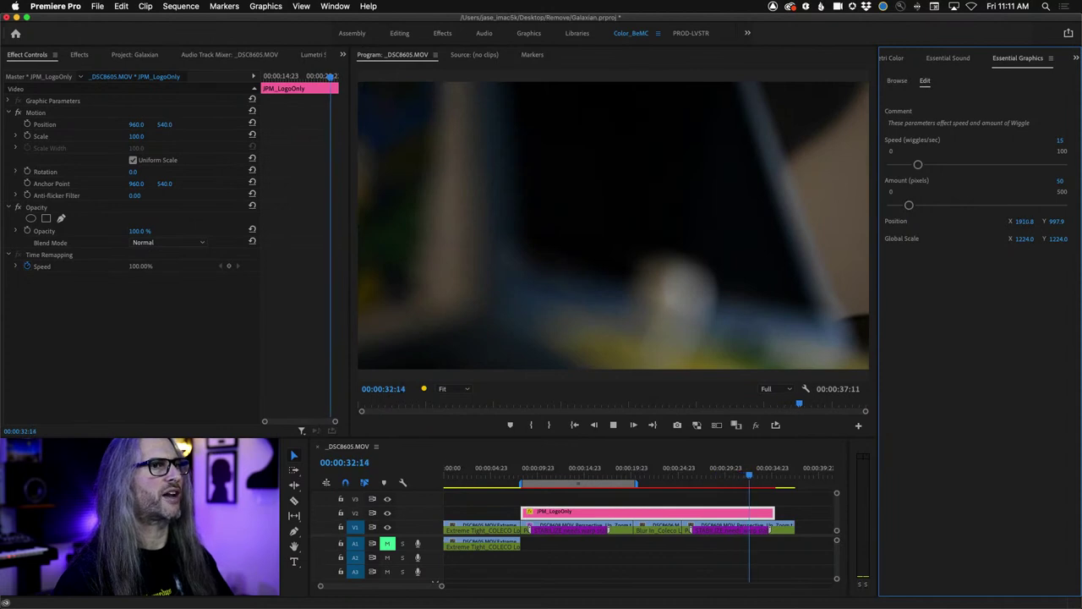
key("space")
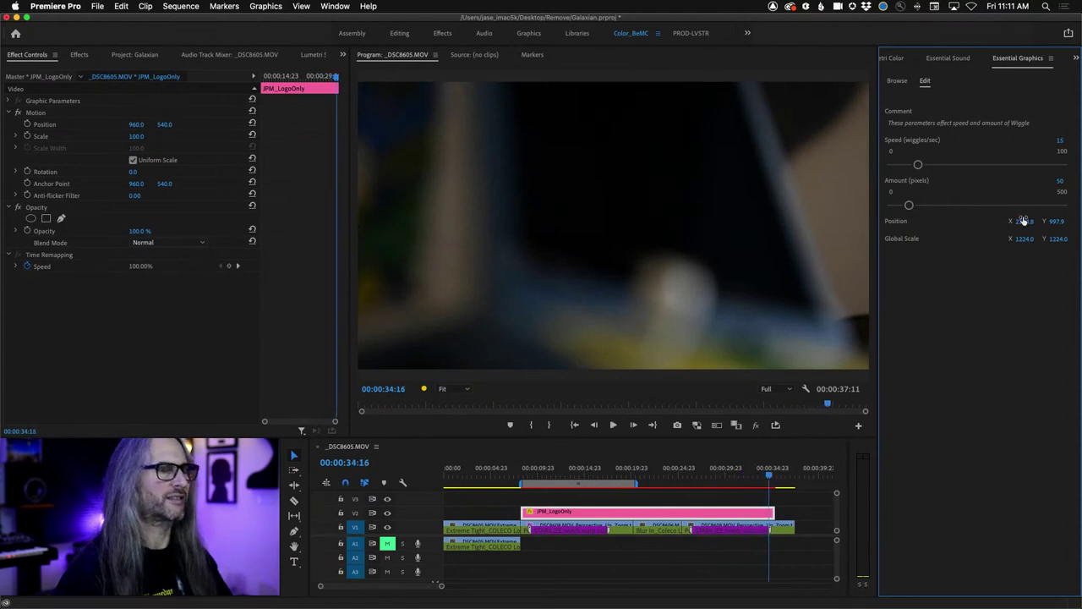
key("super+z")
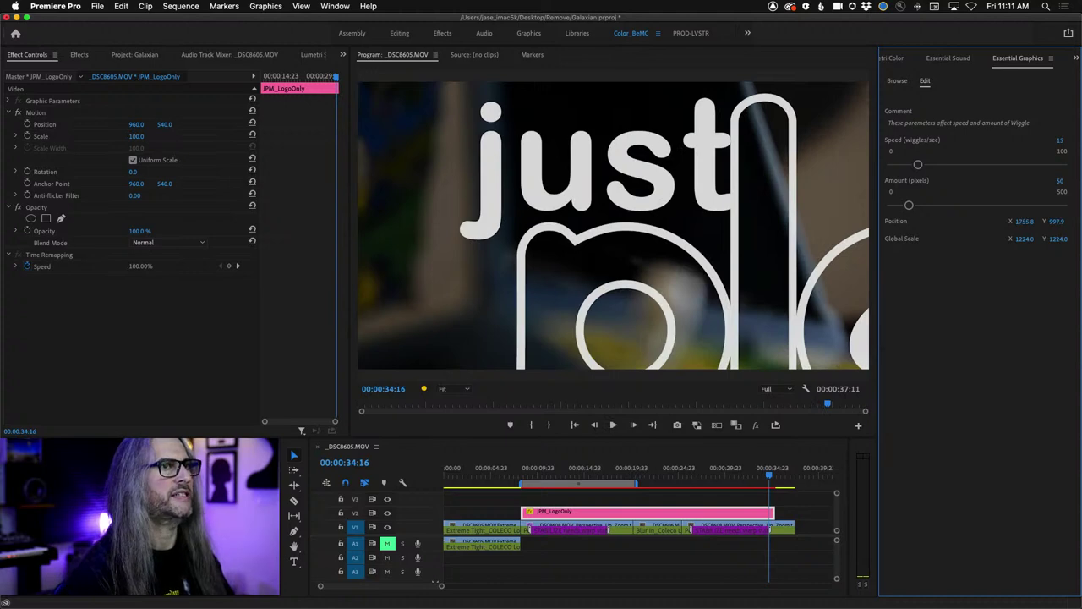
key("super+z")
Step: Set the logo's position to 846.8, 609.9 and its Global Scale to 560, and play the sequence
left_click_drag(1024, 220, 968, 228)
left_click_drag(1054, 222, 1029, 240)
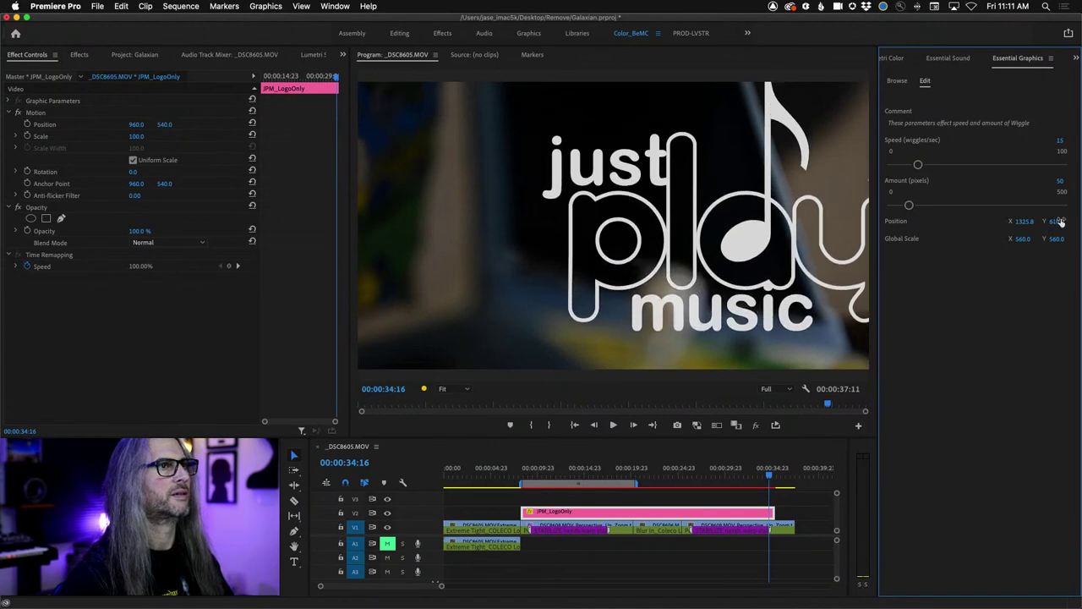
left_click_drag(1019, 224, 1003, 224)
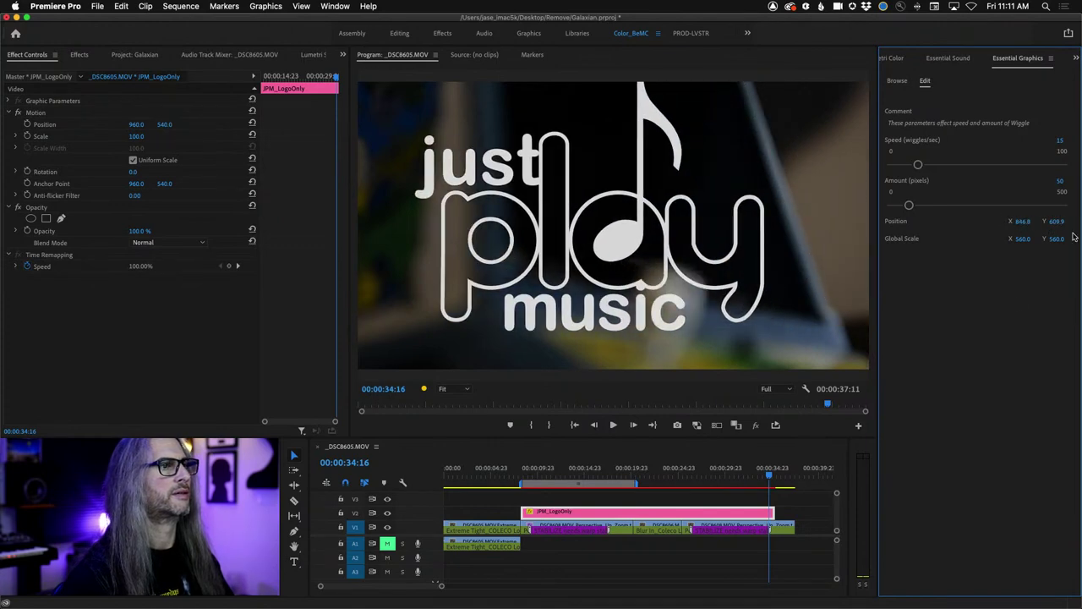
left_click(555, 478)
key("space")
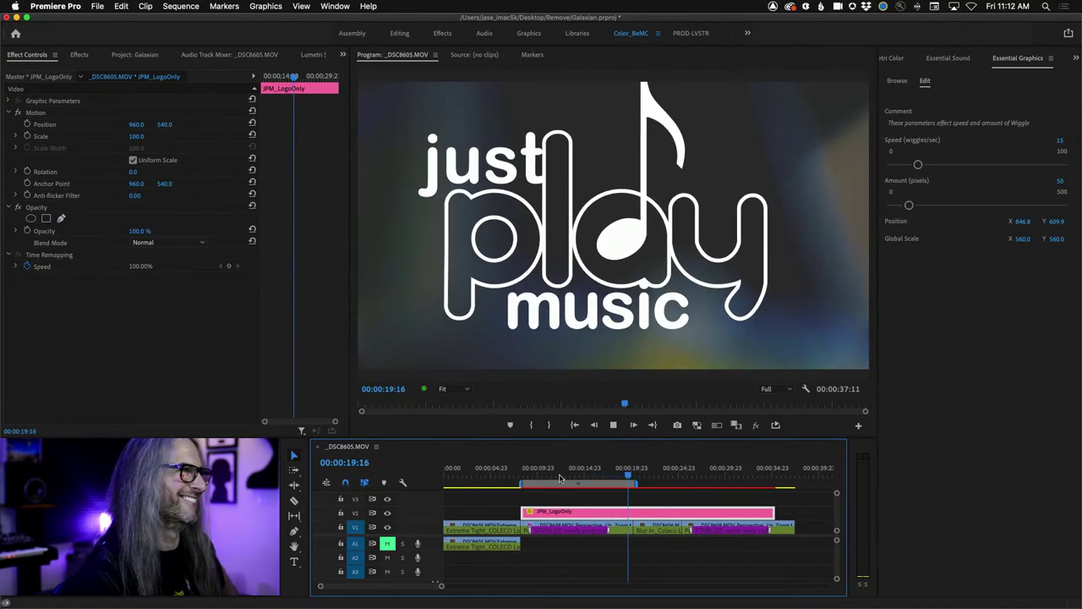
key("space")
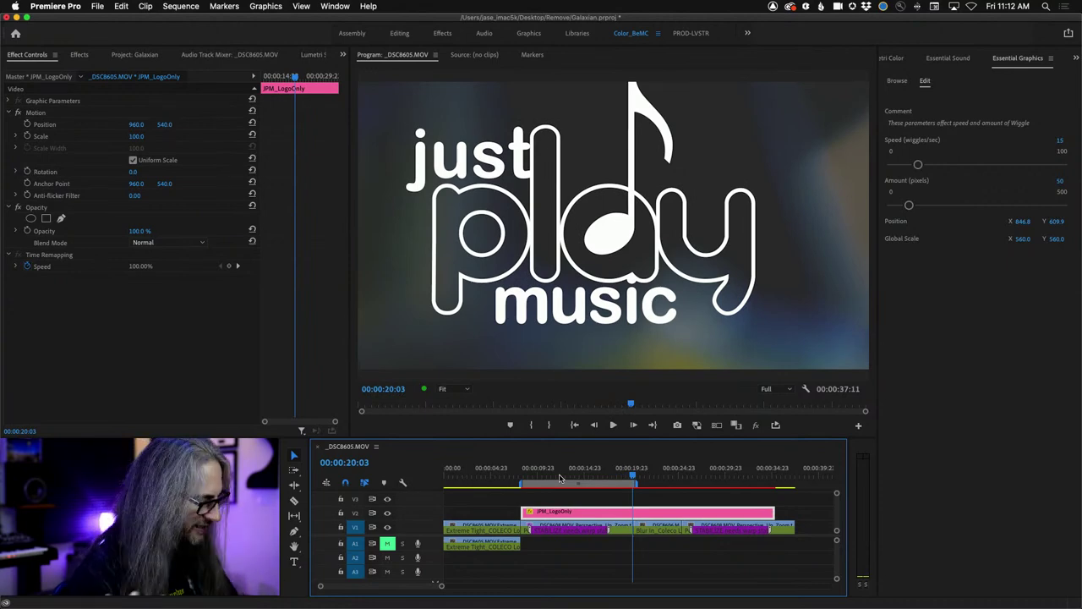
Step: Switch to After Effects and add LogoMOGRT-Start as the top layer of the AudioSpectrum-START composition
key("super+Tab")
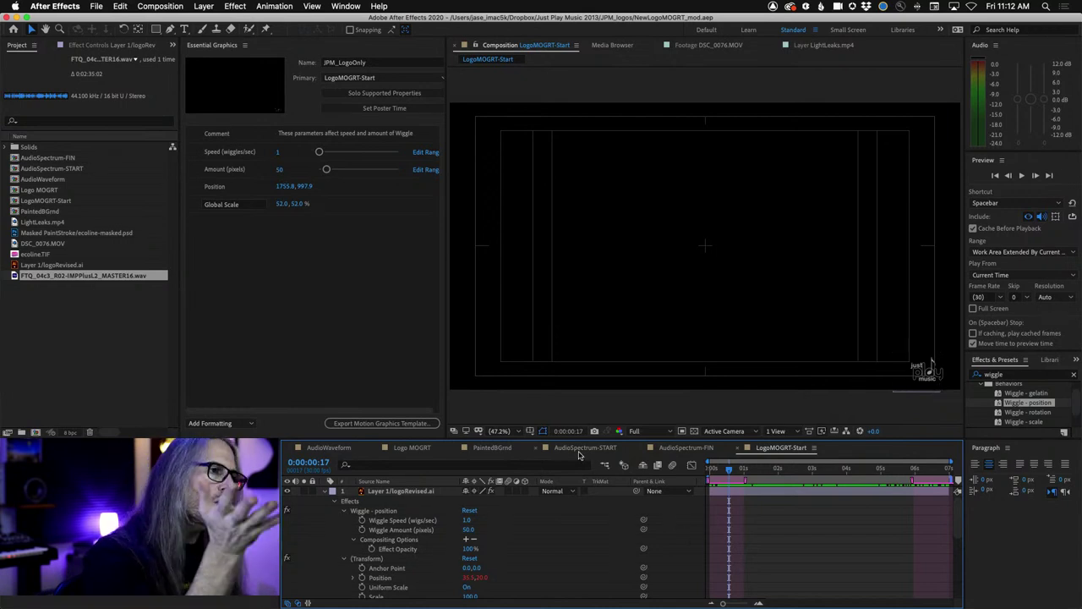
left_click(583, 448)
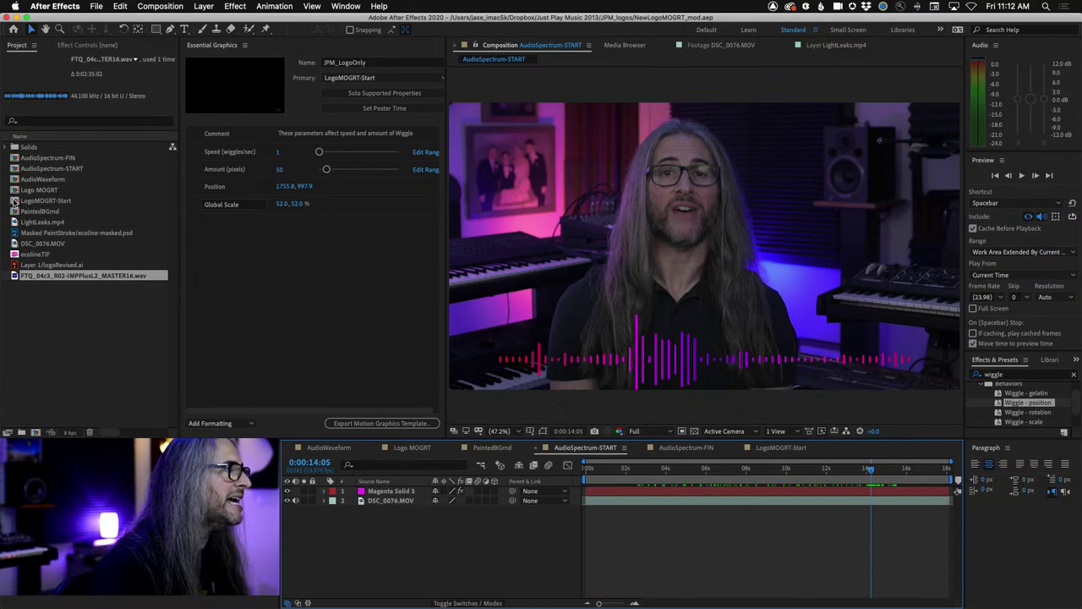
left_click(42, 201)
left_click_drag(421, 491, 418, 493)
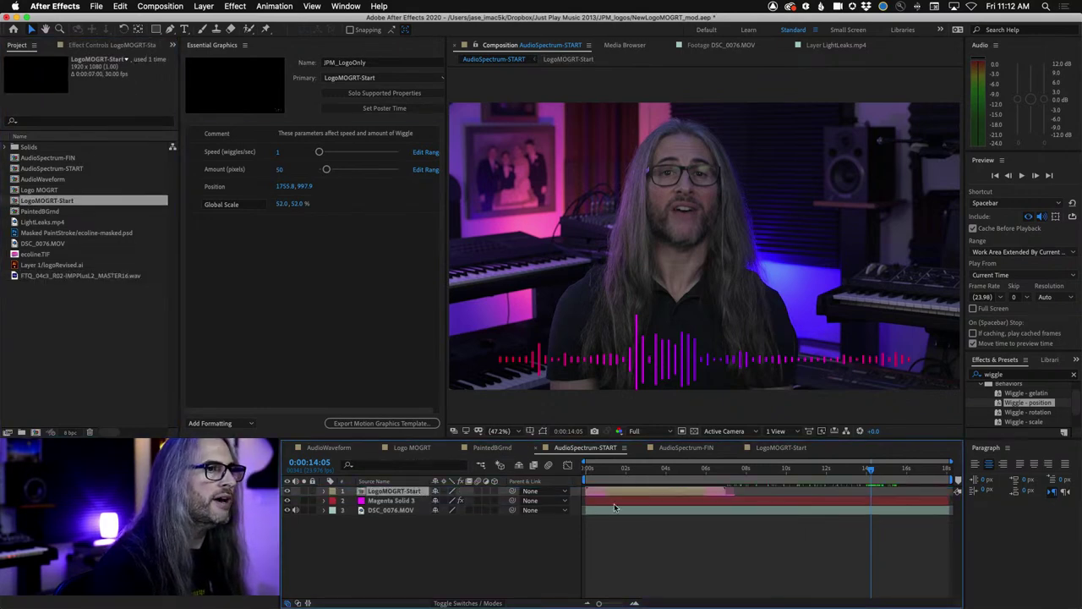
Step: Go to about 0:00:05:20 and extend the LogoMOGRT-Start layer to the end of the composition
left_click_drag(873, 471, 705, 470)
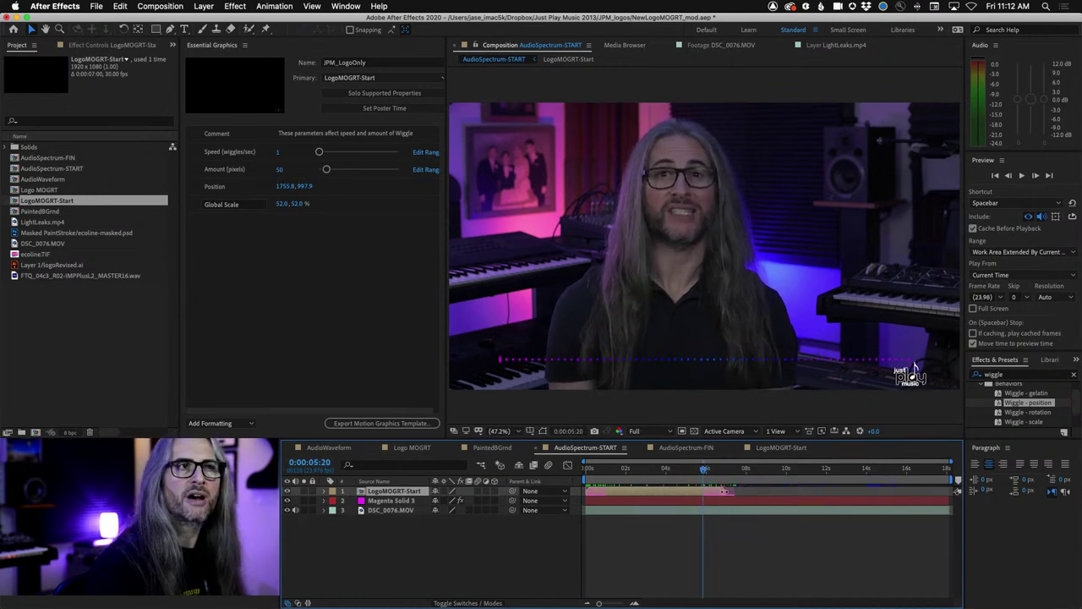
left_click_drag(725, 490, 913, 495)
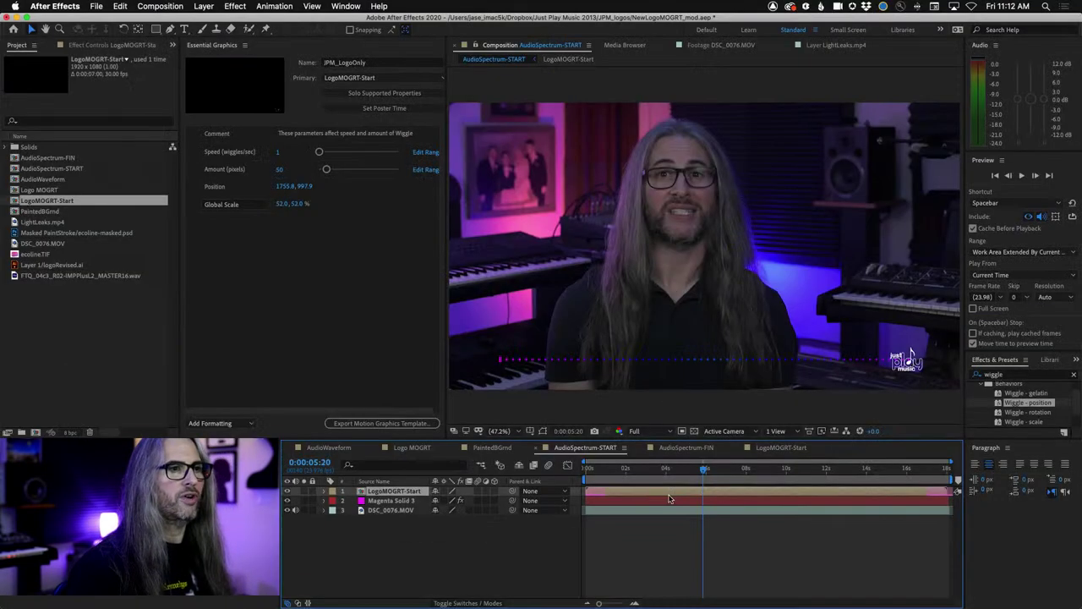
Step: Preview the AudioSpectrum-START composition from the beginning and go to its end at 0:00:18:01
left_click_drag(706, 467, 499, 482)
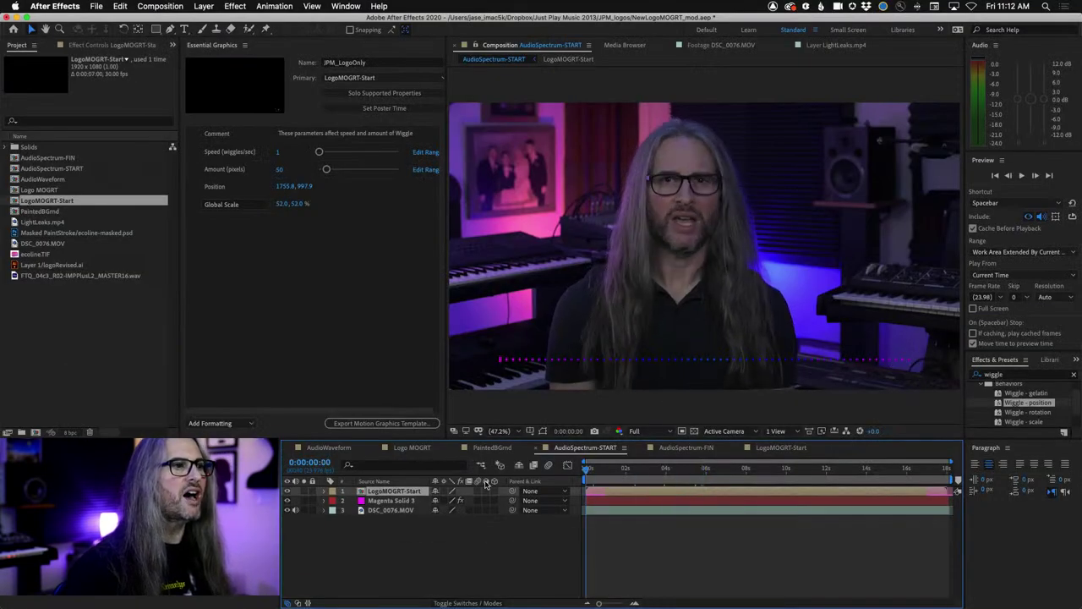
key("space")
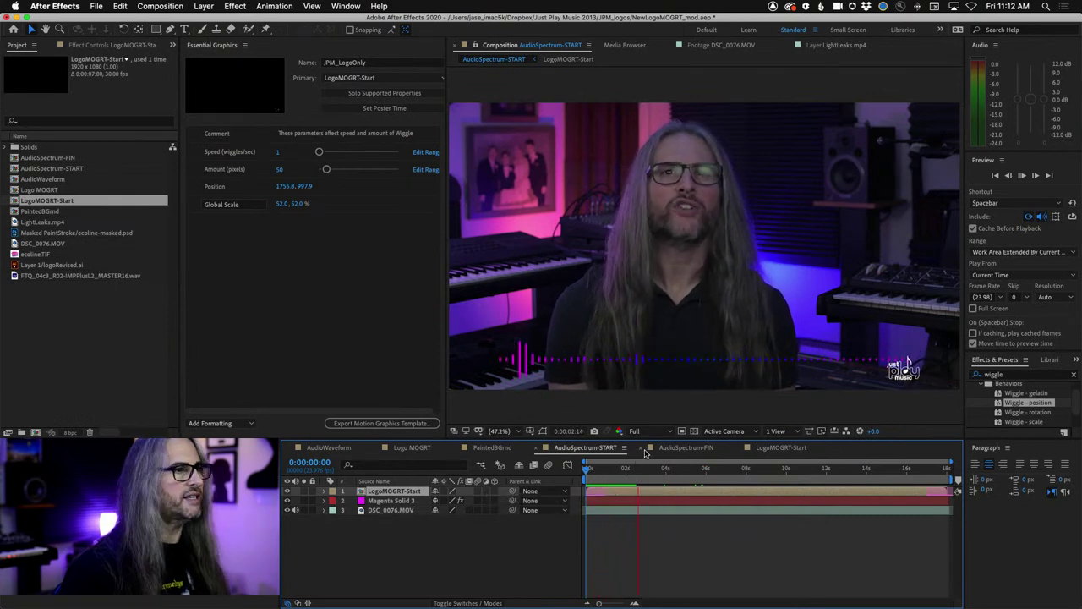
left_click_drag(642, 474, 925, 463)
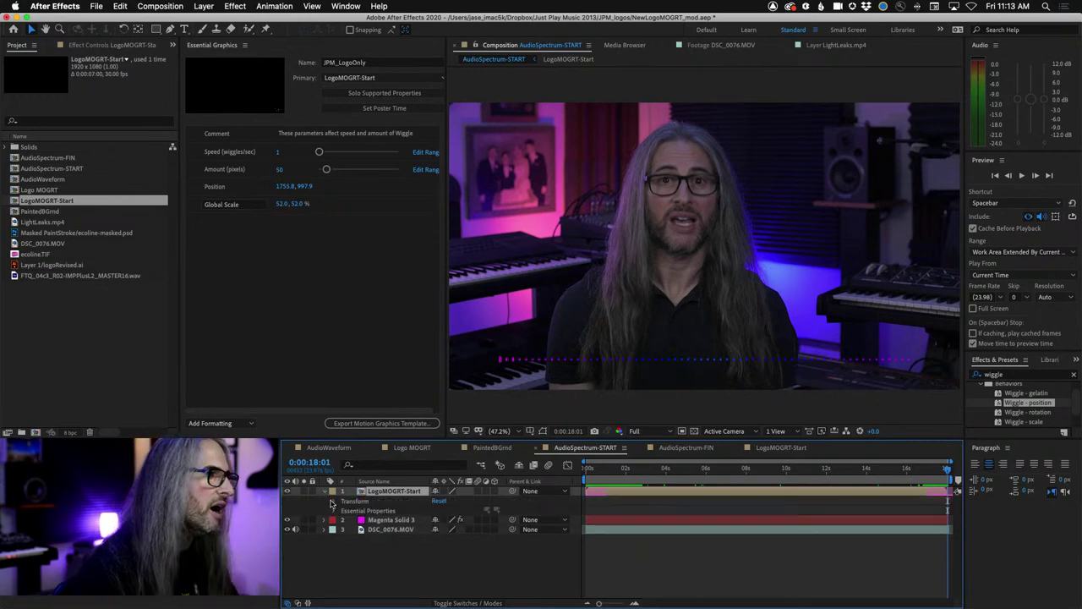
Step: Examine the Essential Properties of the LogoMOGRT-Start layer and collapse the layer again
left_click(364, 505)
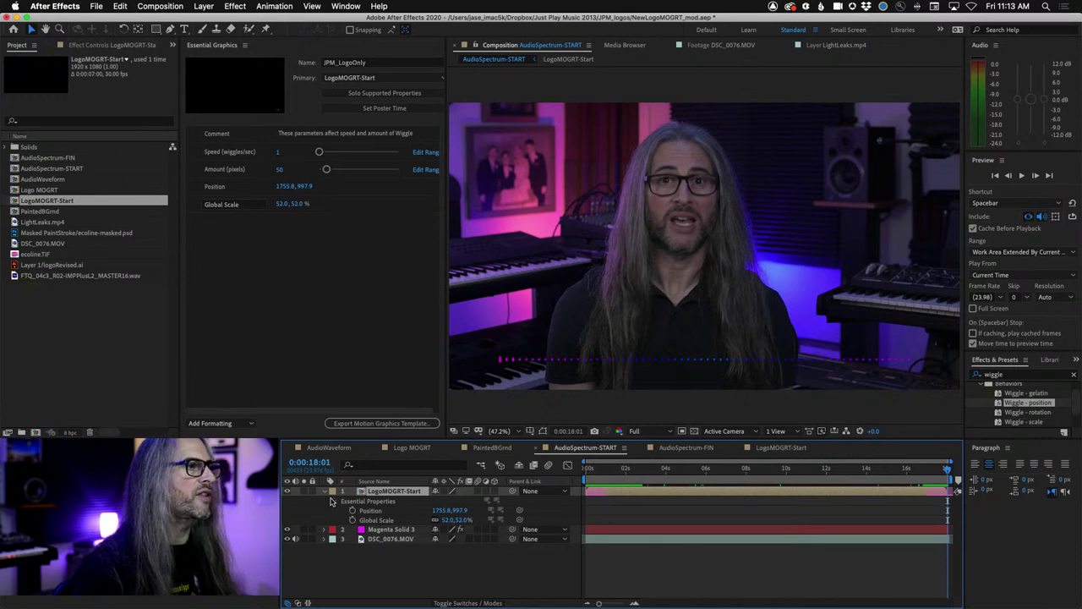
left_click(325, 492)
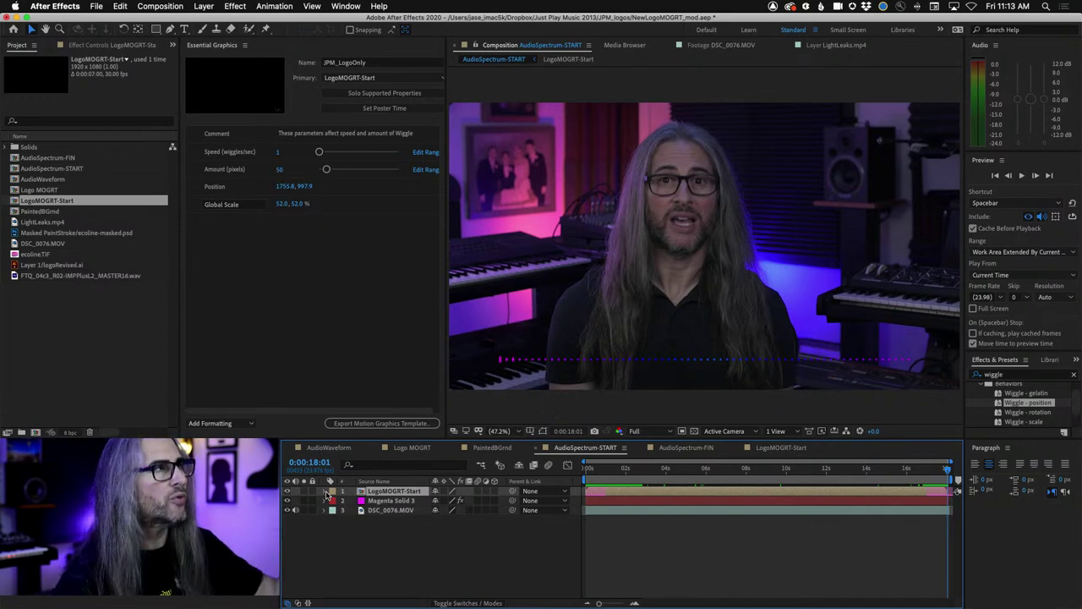
left_click(273, 48)
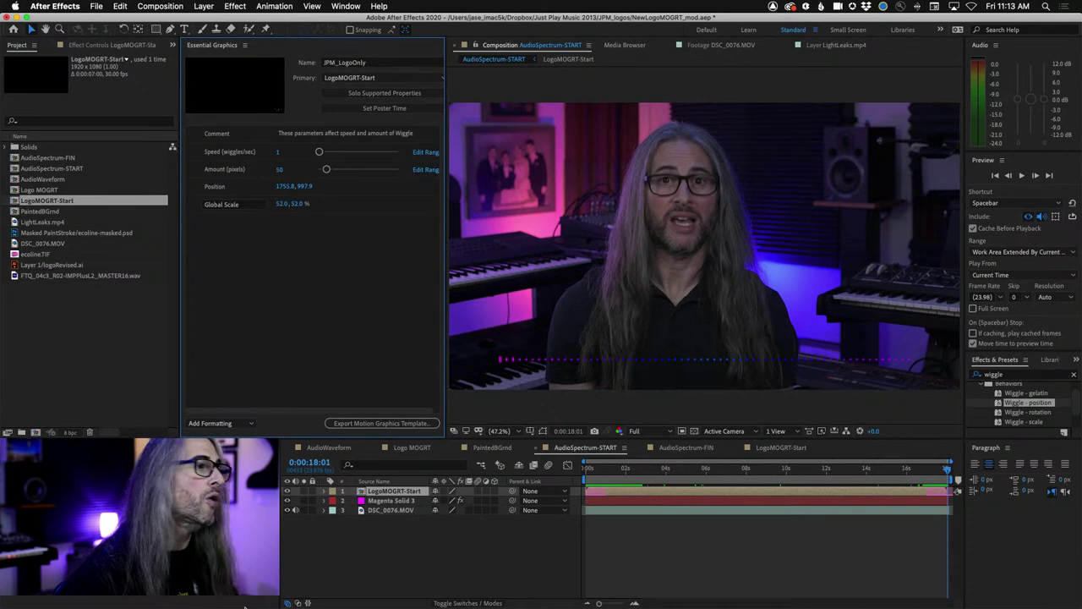
Step: Examine the transform properties of DSC_0076.MOV and the Audio Spectrum effect settings of Magenta Solid 3
left_click(327, 512)
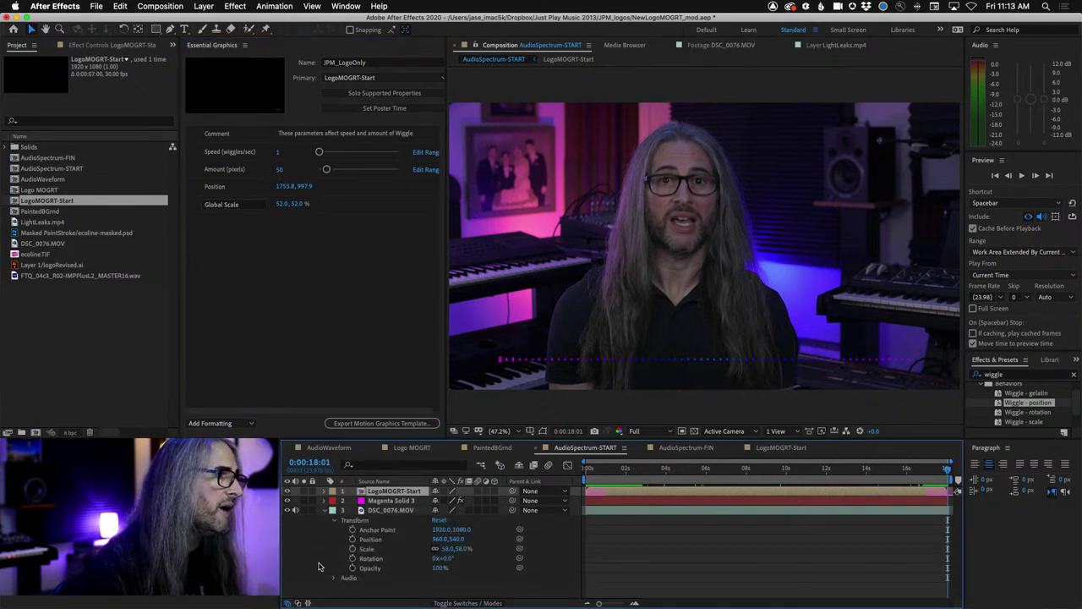
left_click(325, 500)
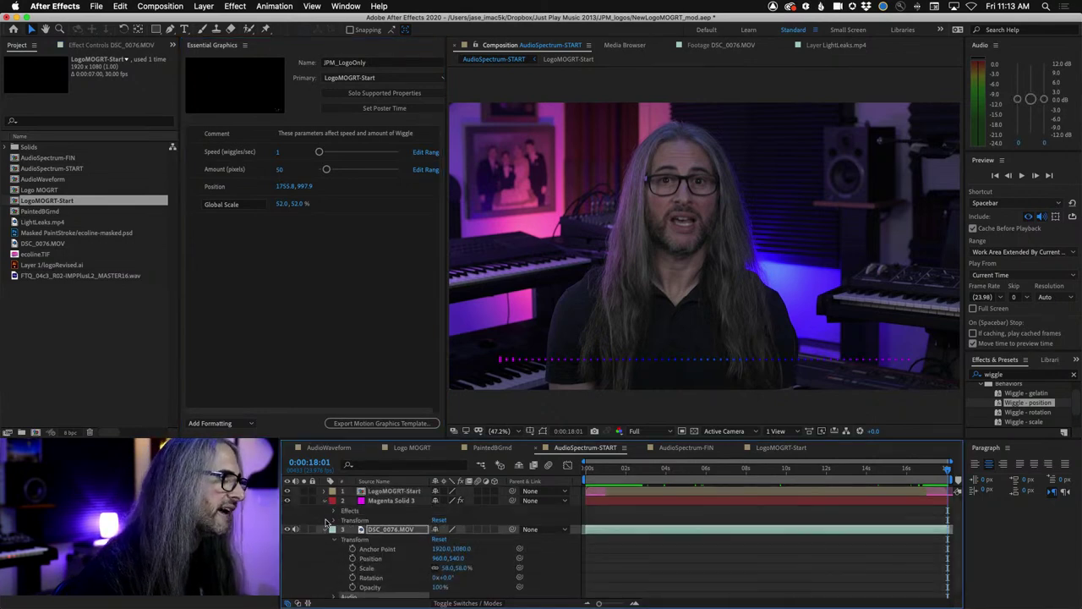
left_click(336, 512)
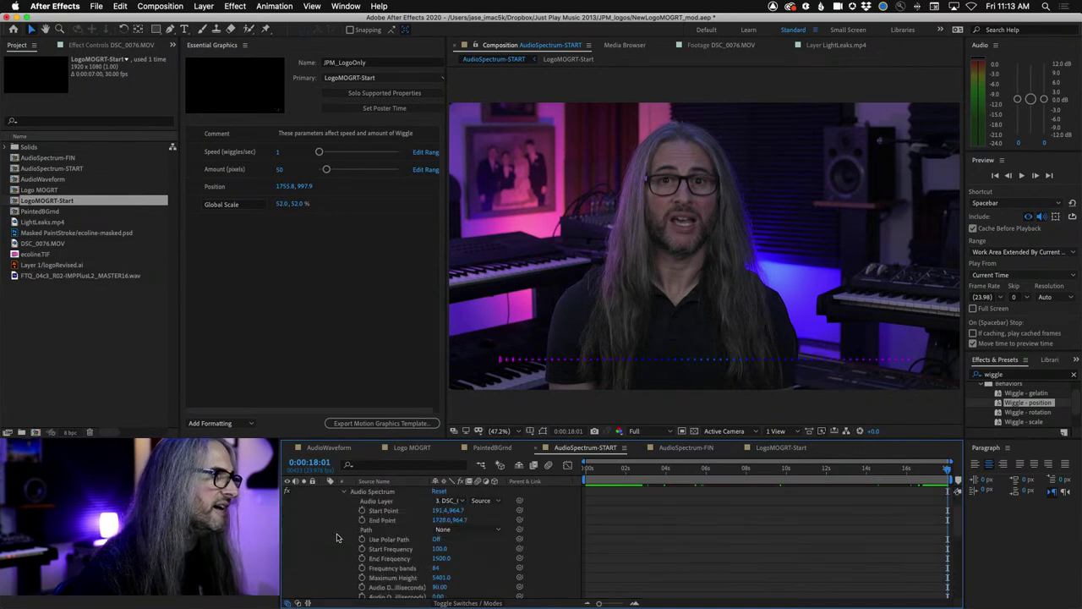
scroll(350, 558, "down", 8)
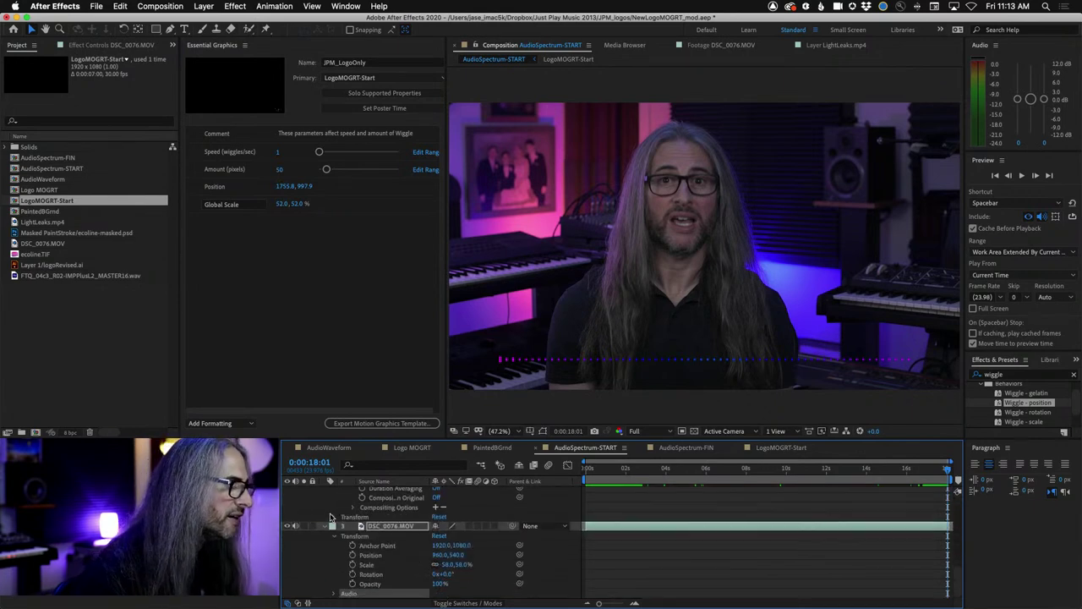
scroll(343, 532, "up", 8)
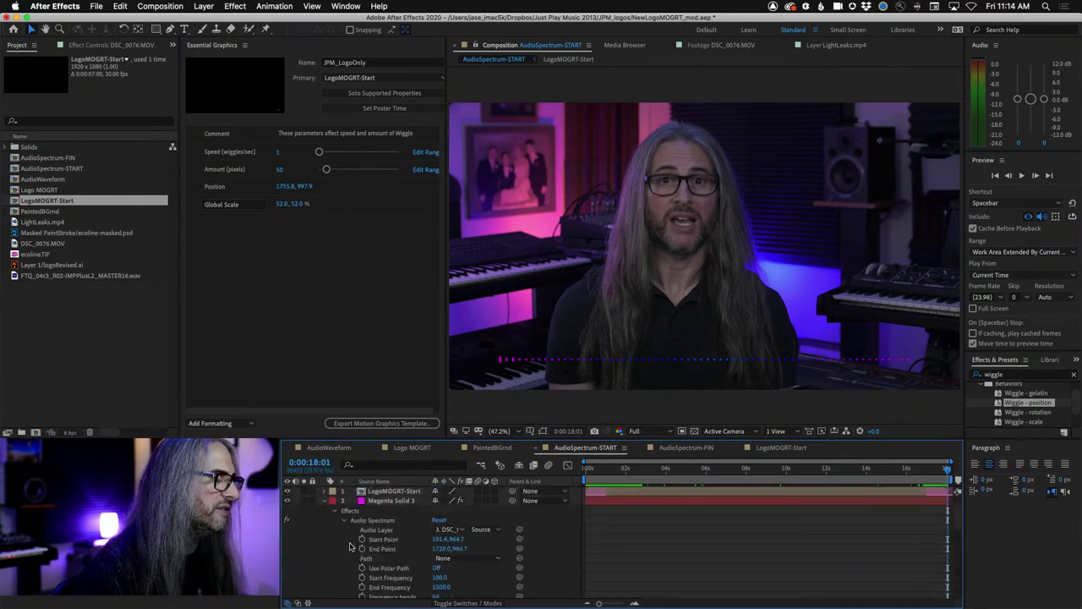
scroll(350, 545, "down", 8)
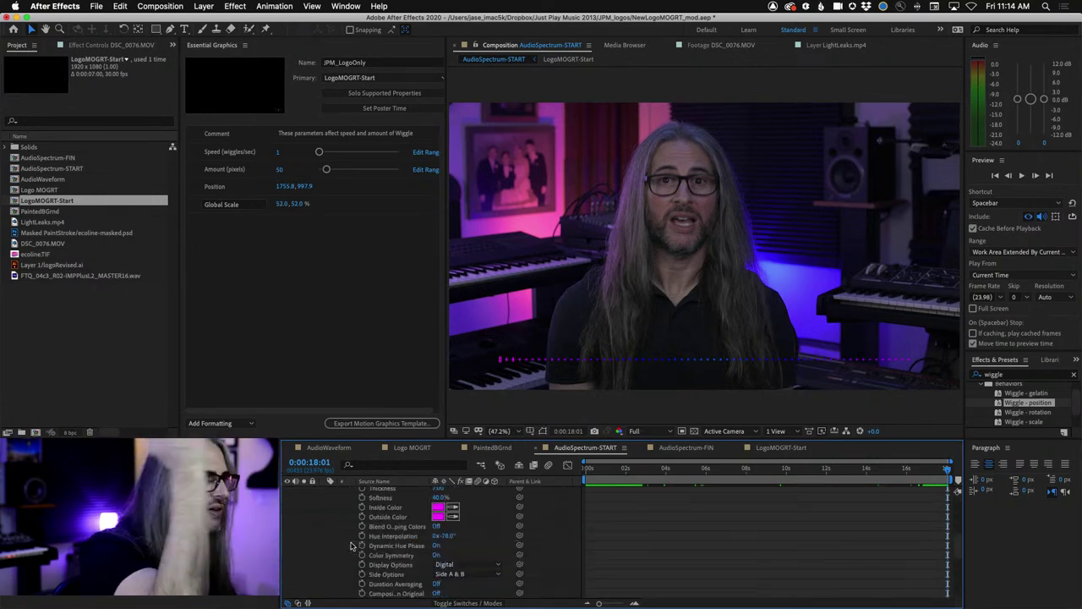
scroll(354, 545, "up", 8)
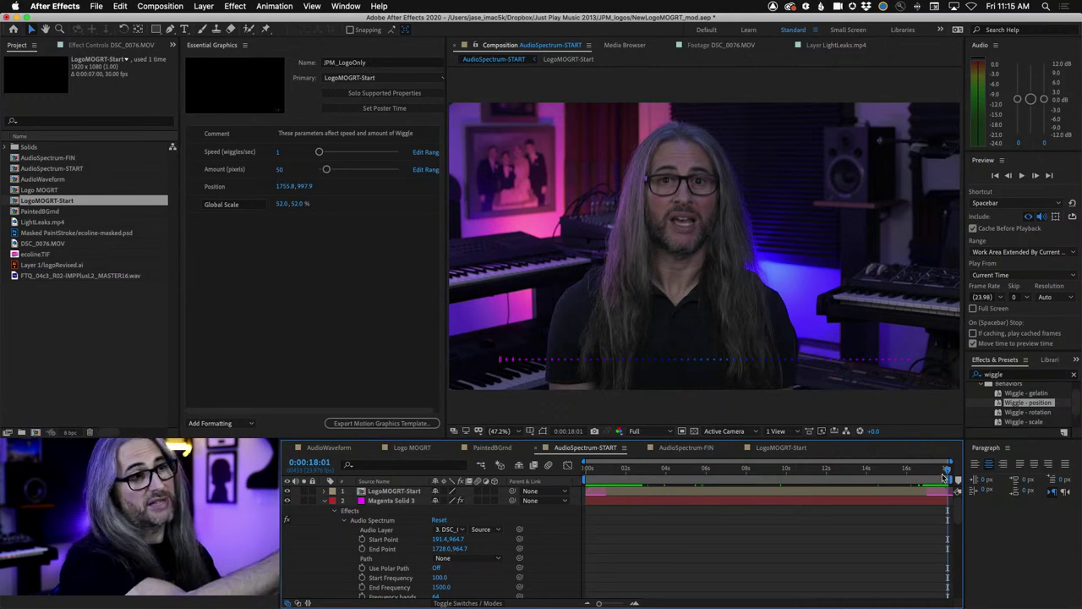
Step: Go to 0:00:03:07 in the composition, and switch to Premiere Pro at 00:00:02:04 in the _DSC8605.MOV sequence
left_click_drag(945, 478, 654, 469)
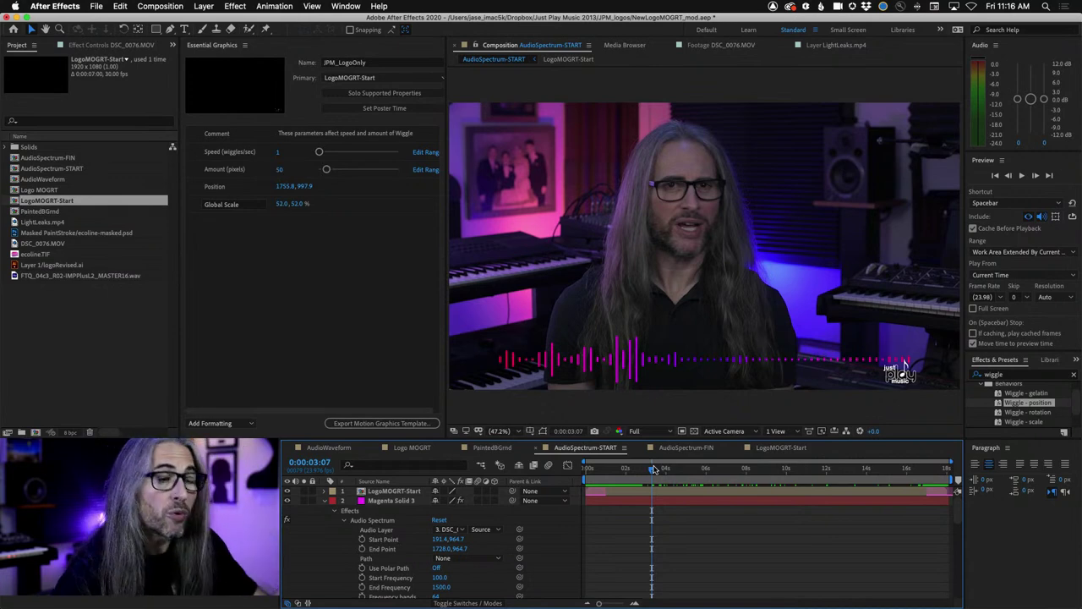
mouse_move(526, 605)
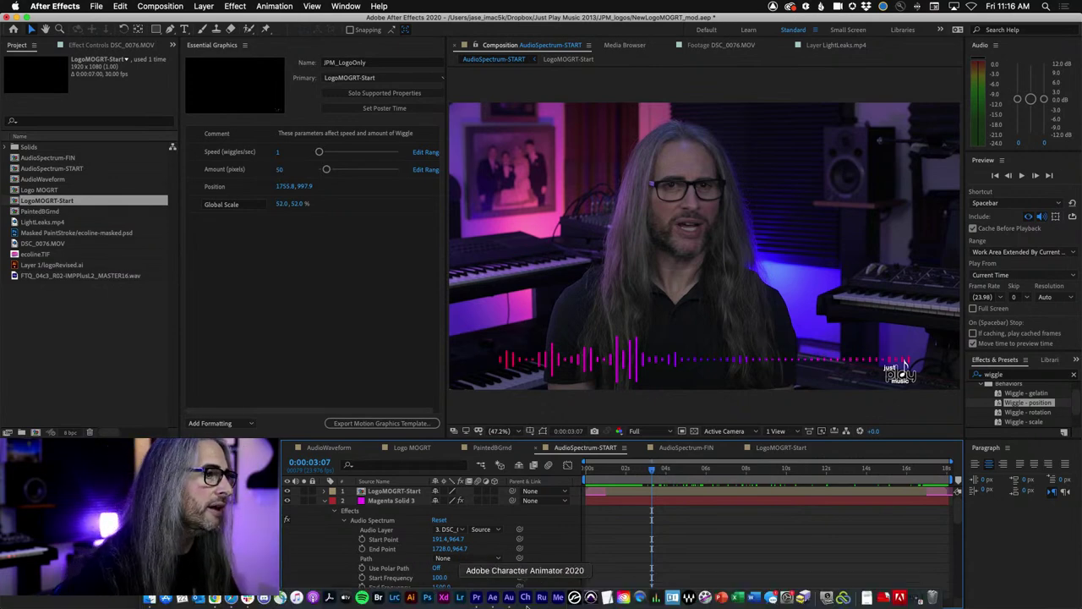
left_click(478, 598)
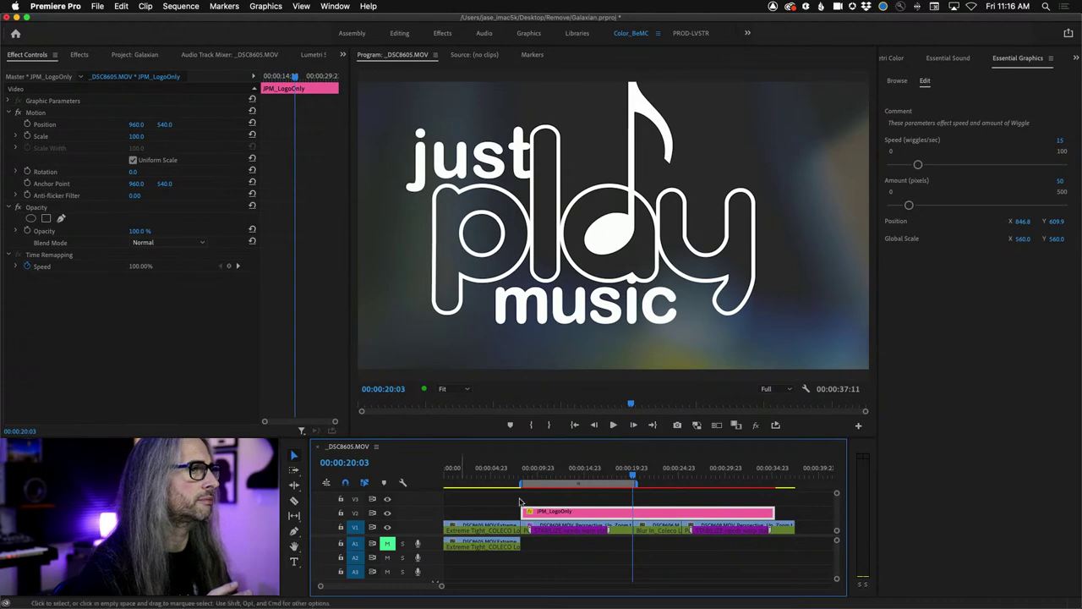
left_click_drag(631, 477, 463, 478)
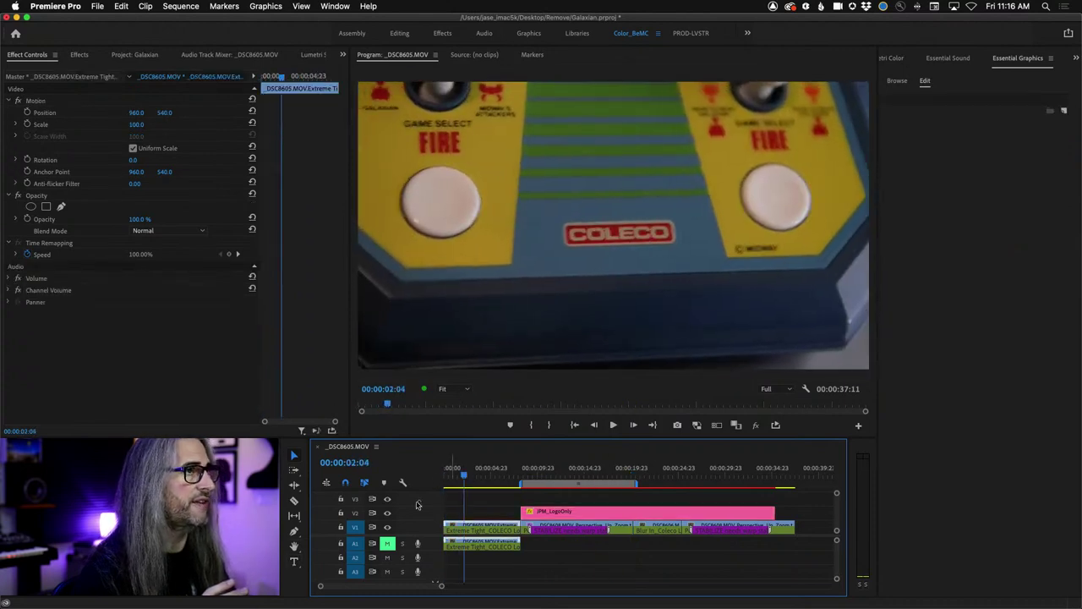
Step: Add a text graphic reading HERE'S SOMETHING over the lower part of the frame
left_click(293, 561)
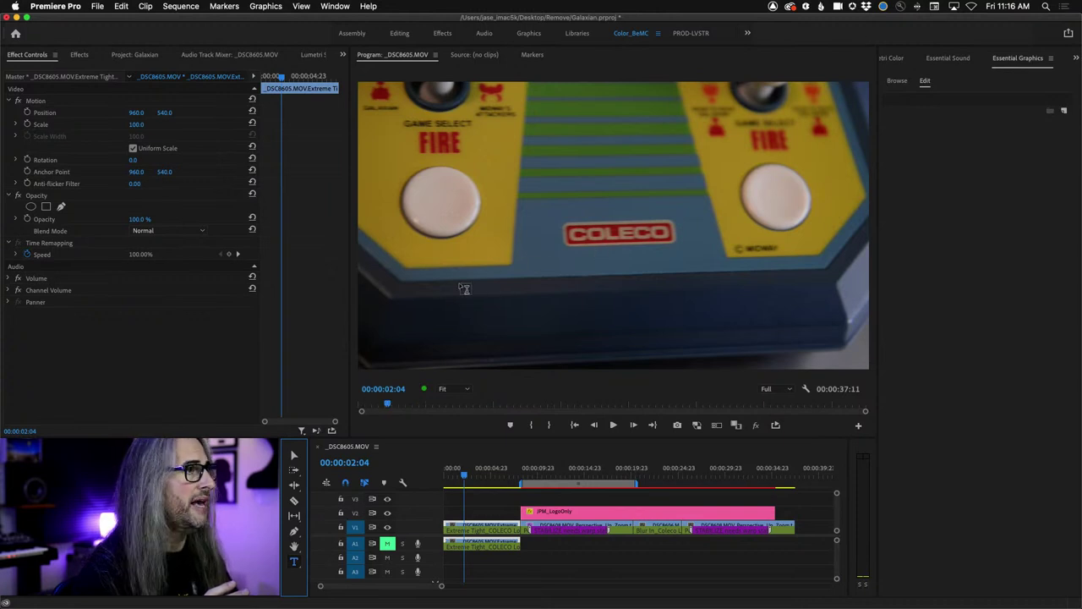
left_click(468, 309)
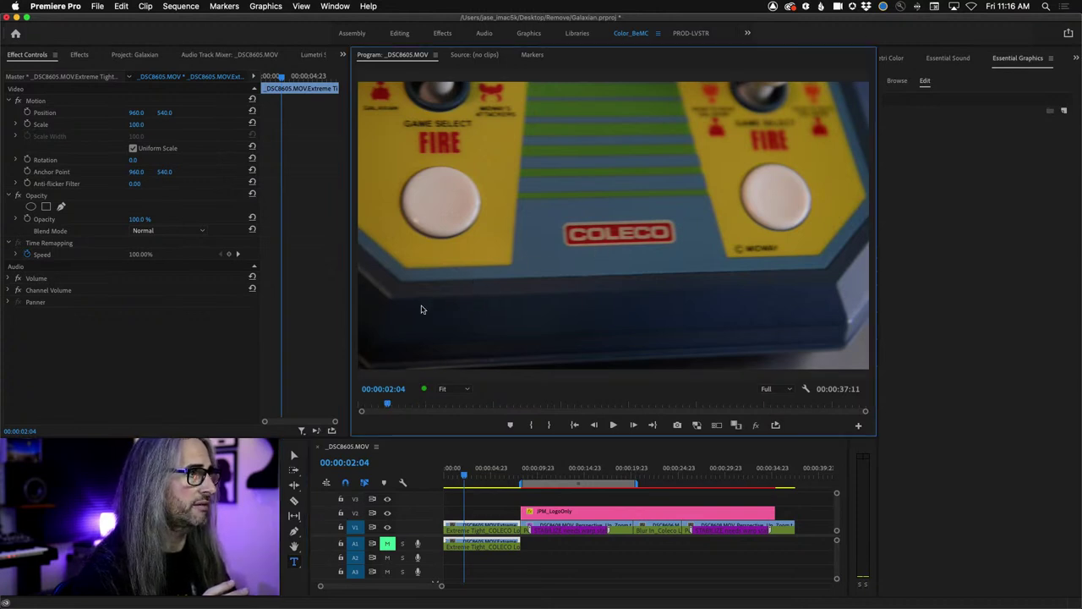
type("HERE'S SOMETHING")
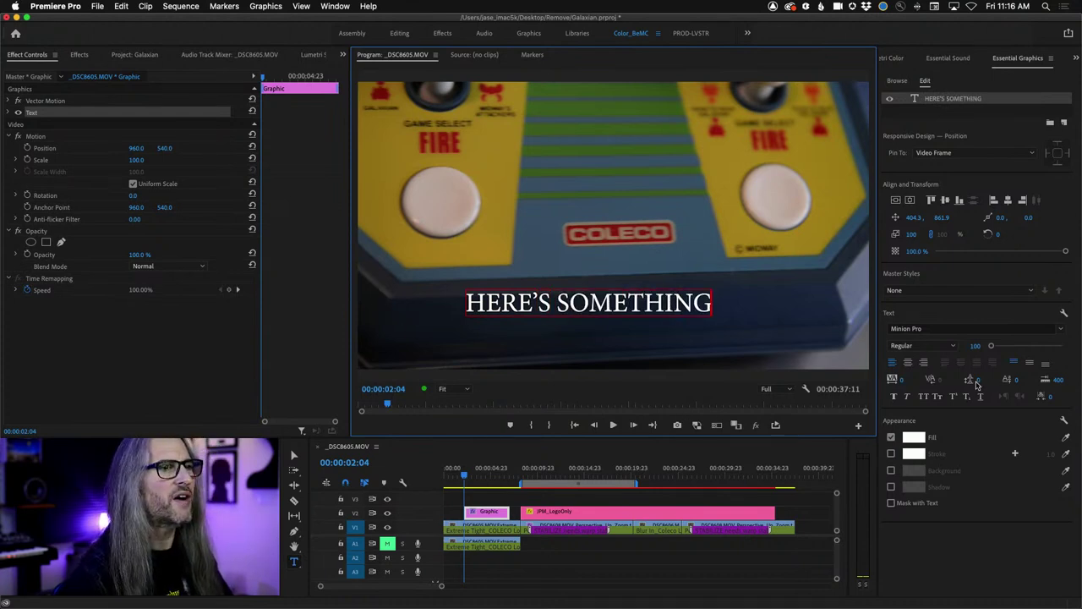
Step: Center-align the HERE'S SOMETHING text and move it to the lower middle of the frame, at about 958, 901
left_click(909, 364)
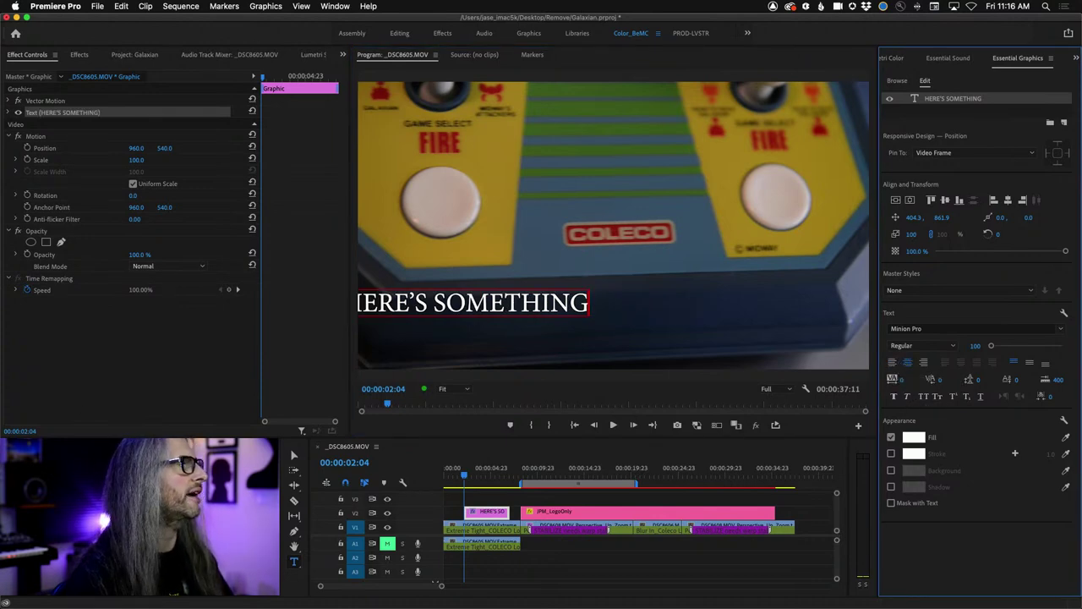
left_click(293, 455)
left_click_drag(453, 312, 585, 315)
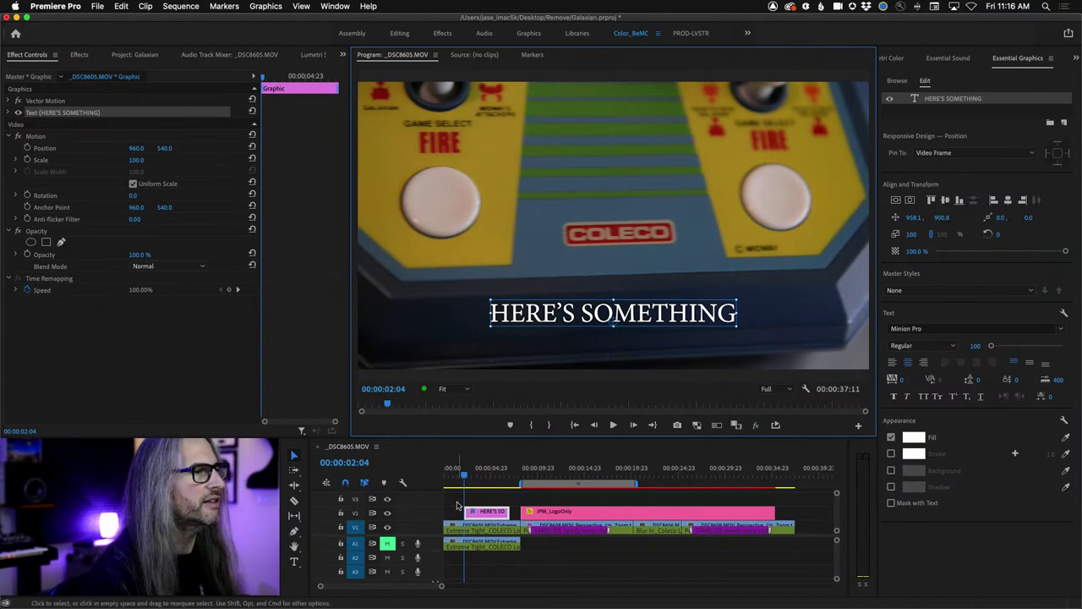
Step: Change the text's font to Coolvetica Heavy and move it to the frame's lower-right area, at about 1418, 967
double_click(954, 99)
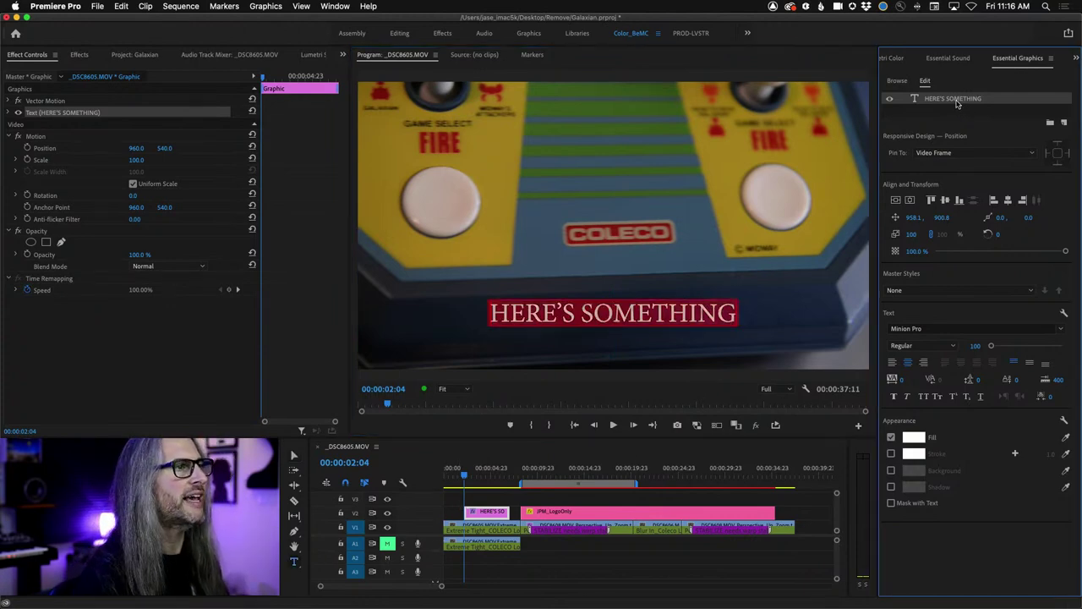
left_click(947, 328)
scroll(953, 377, "up", 1)
scroll(953, 376, "down", 10)
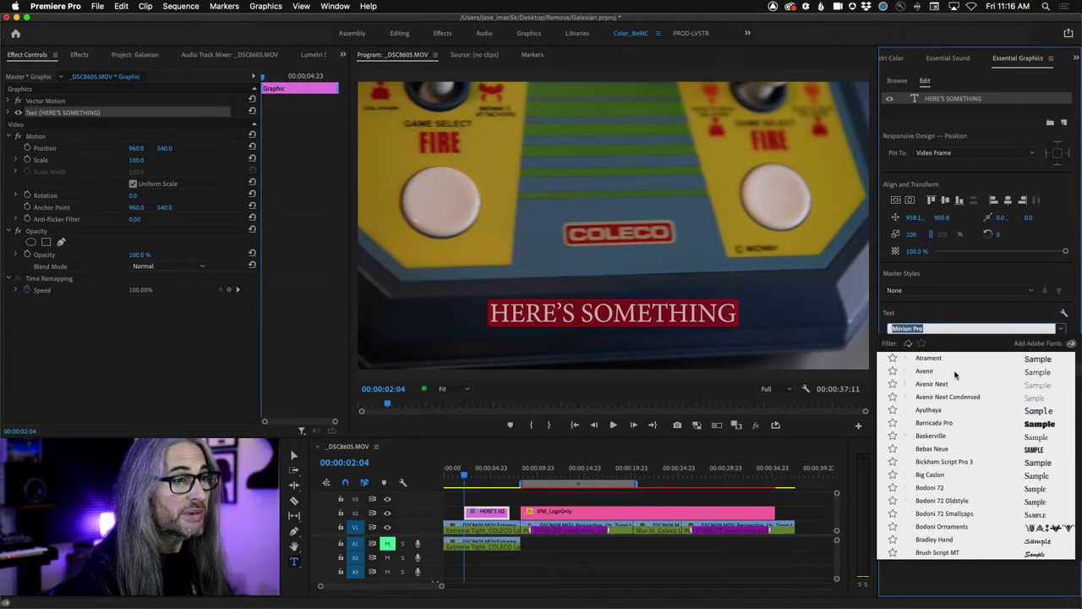
scroll(956, 375, "up", 2)
left_click(938, 500)
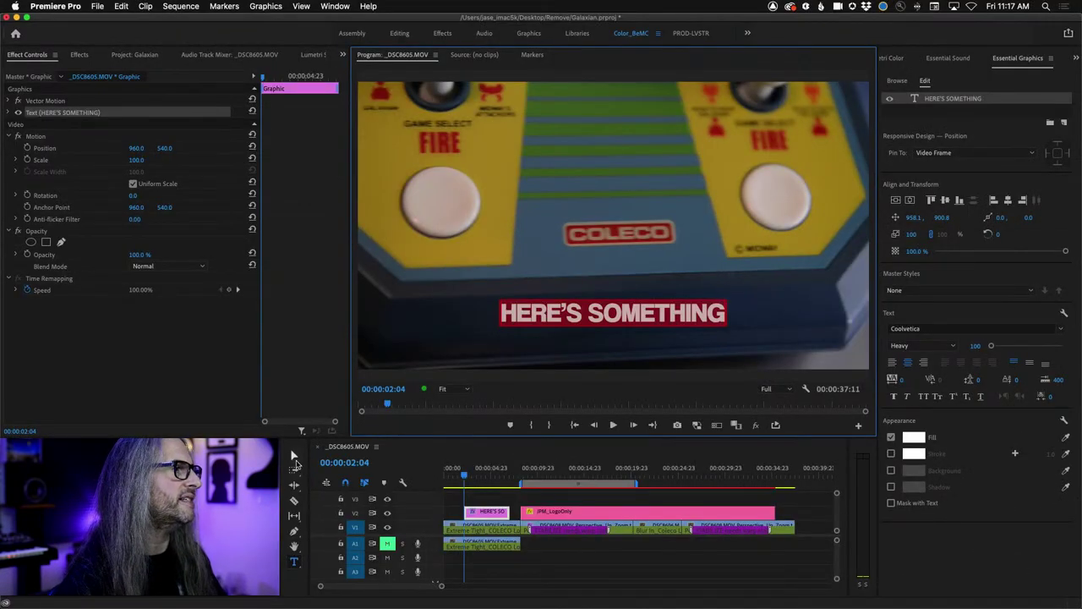
left_click(293, 457)
left_click_drag(570, 314, 704, 334)
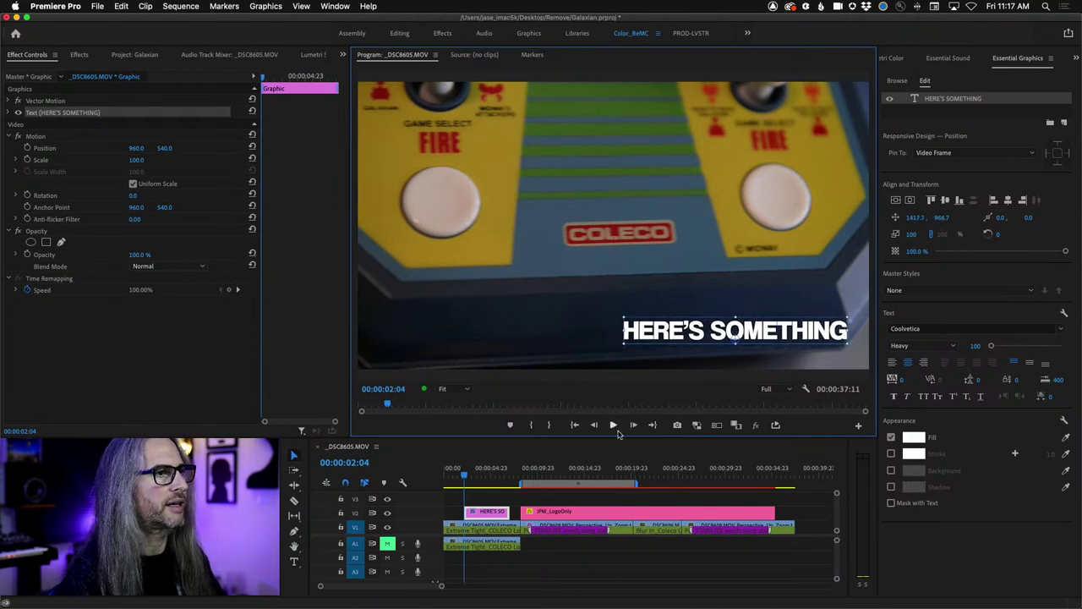
Step: Apply the Safe Margins guide template to the program view
left_click(807, 390)
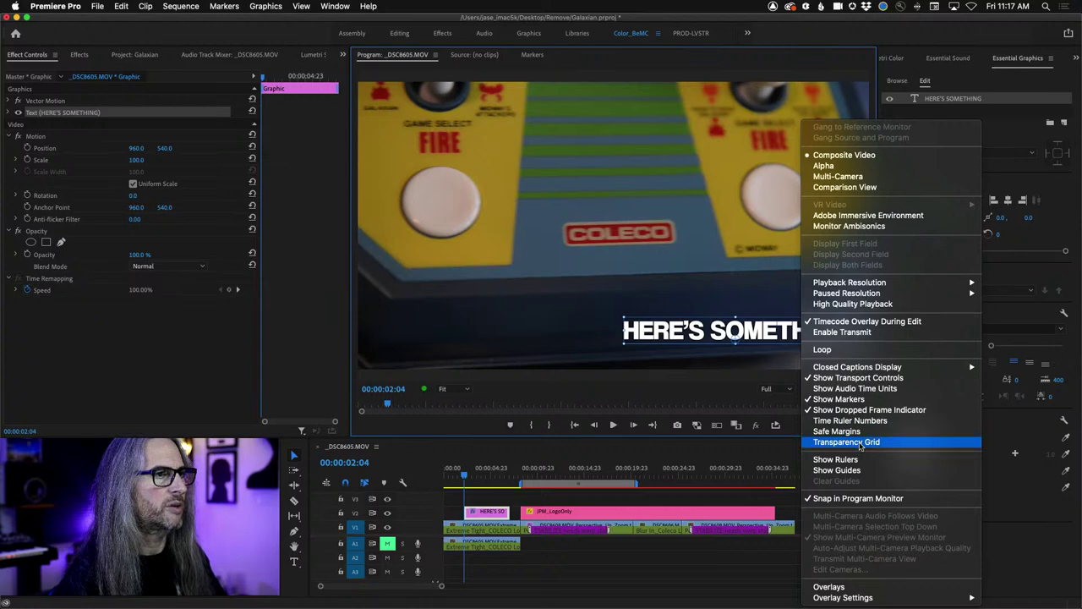
left_click(773, 478)
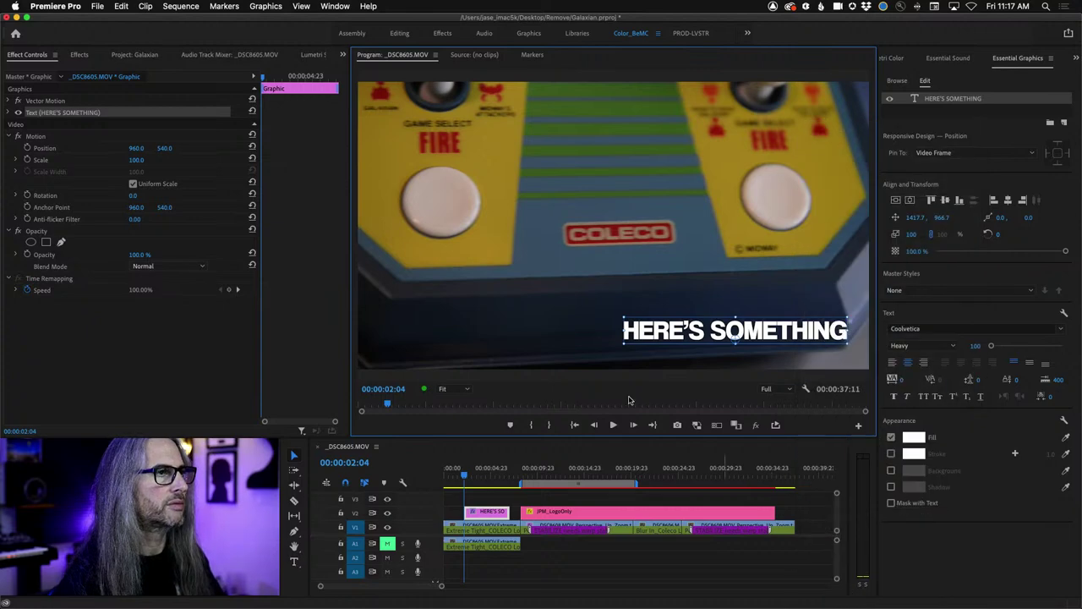
left_click(266, 6)
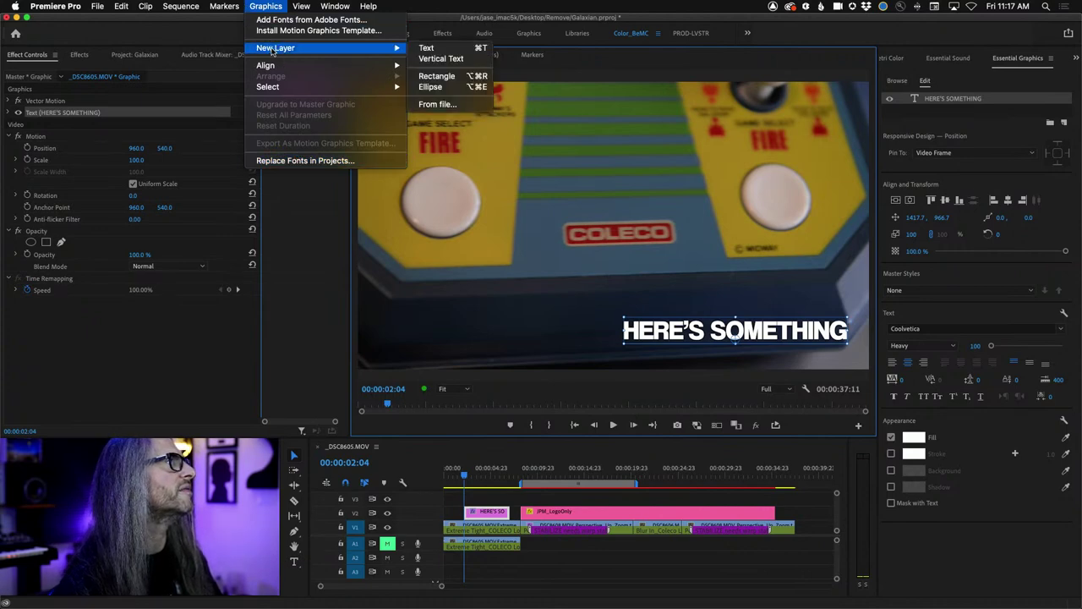
mouse_move(306, 8)
mouse_move(380, 165)
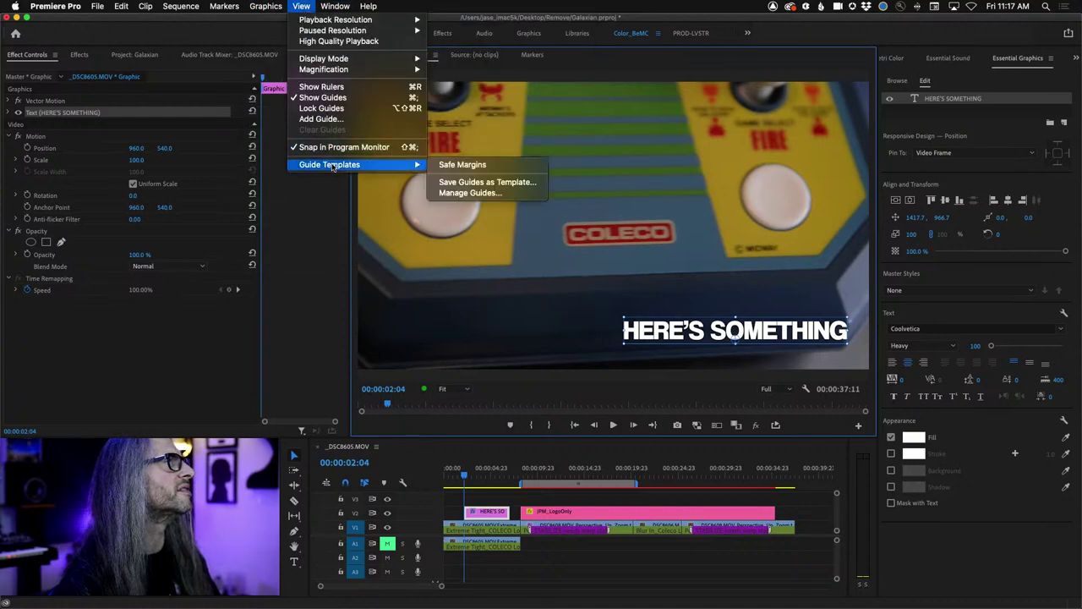
key("Return")
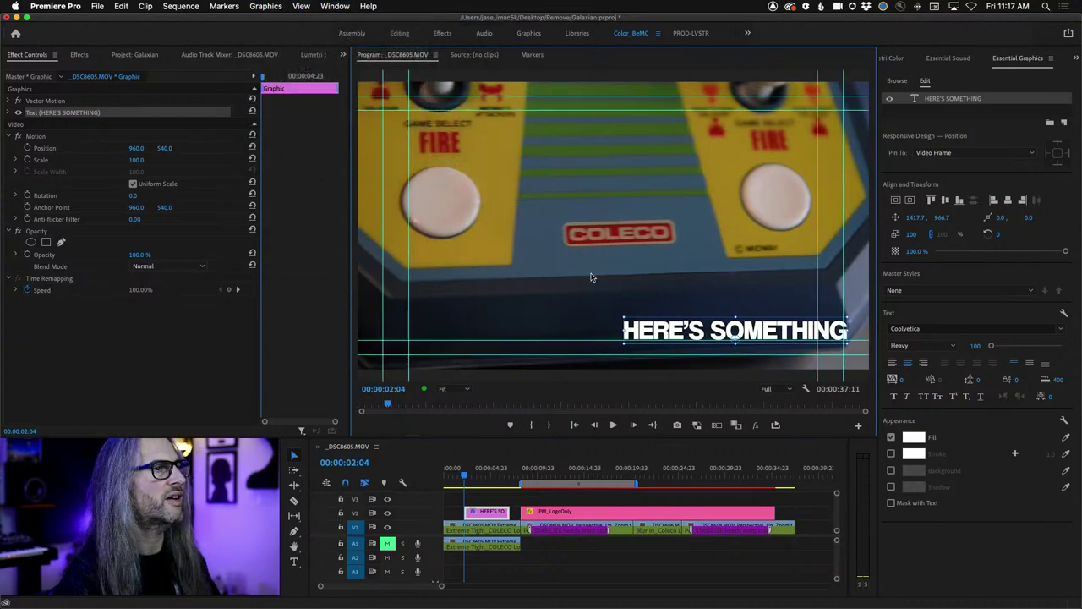
Step: Align the text's right edge with the outer right safe-margin guide, at about 1403, 972, and reselect its layer
left_click_drag(703, 332, 702, 349)
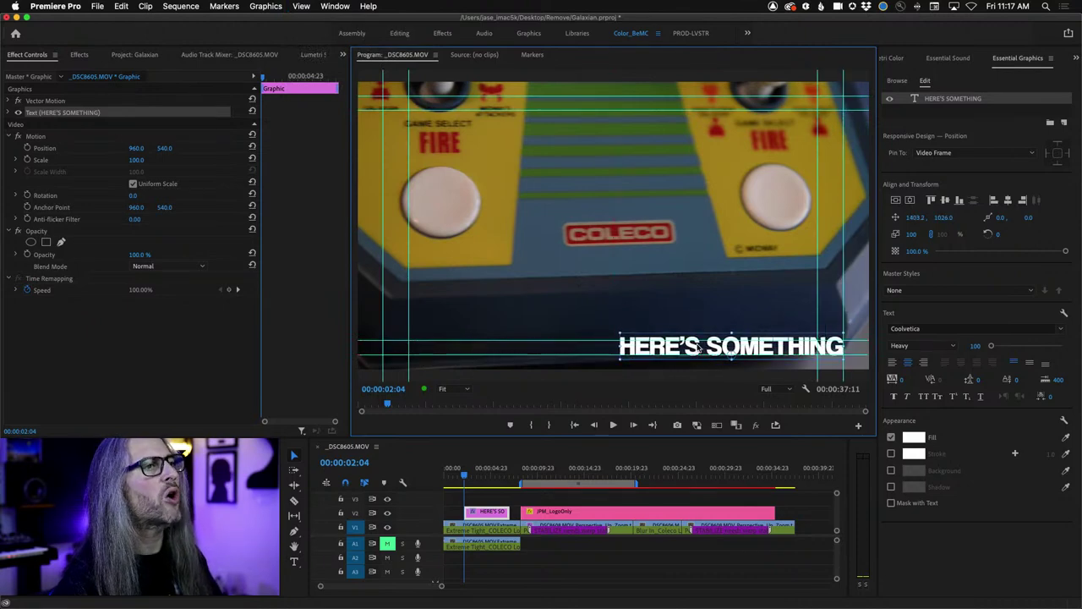
left_click_drag(699, 347, 707, 333)
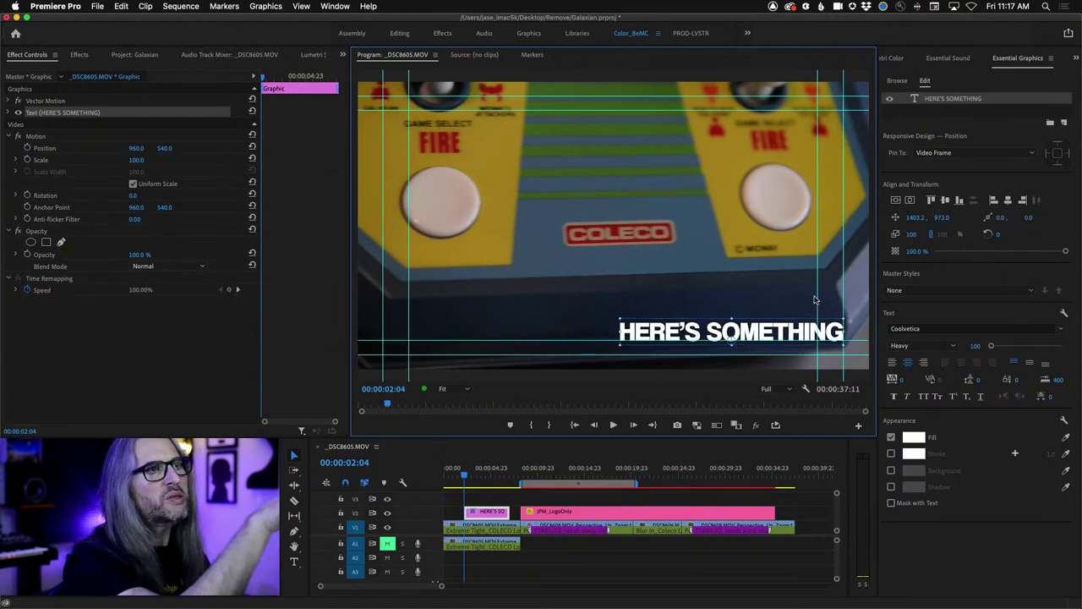
left_click(1006, 108)
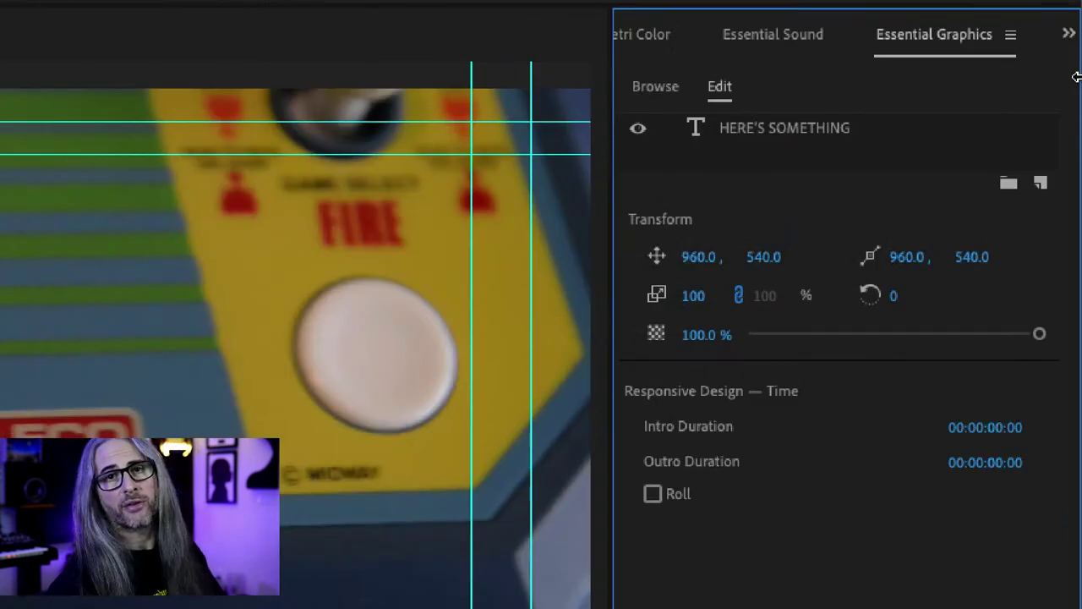
left_click(788, 132)
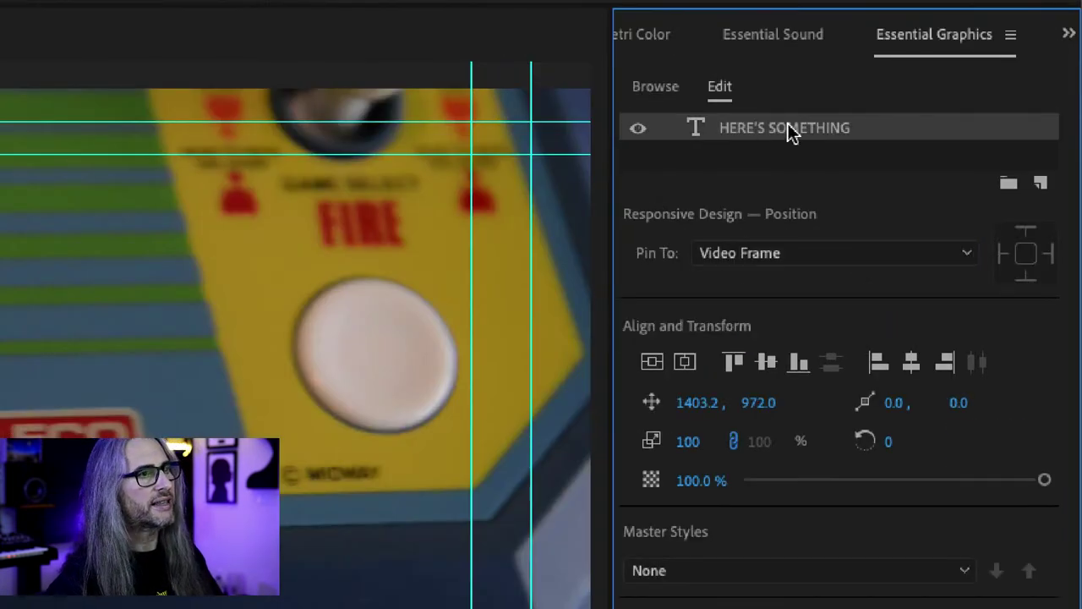
Step: Pin the HERE'S SOMETHING text layer to the bottom and right edges of the video frame
left_click(841, 254)
left_click(783, 287)
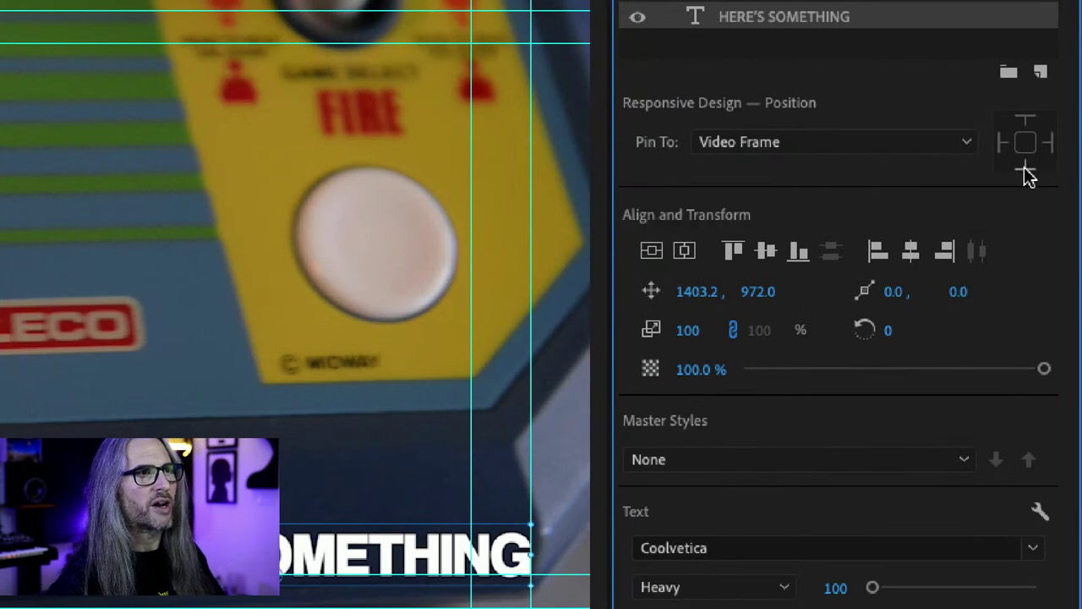
left_click(1024, 167)
left_click(1052, 144)
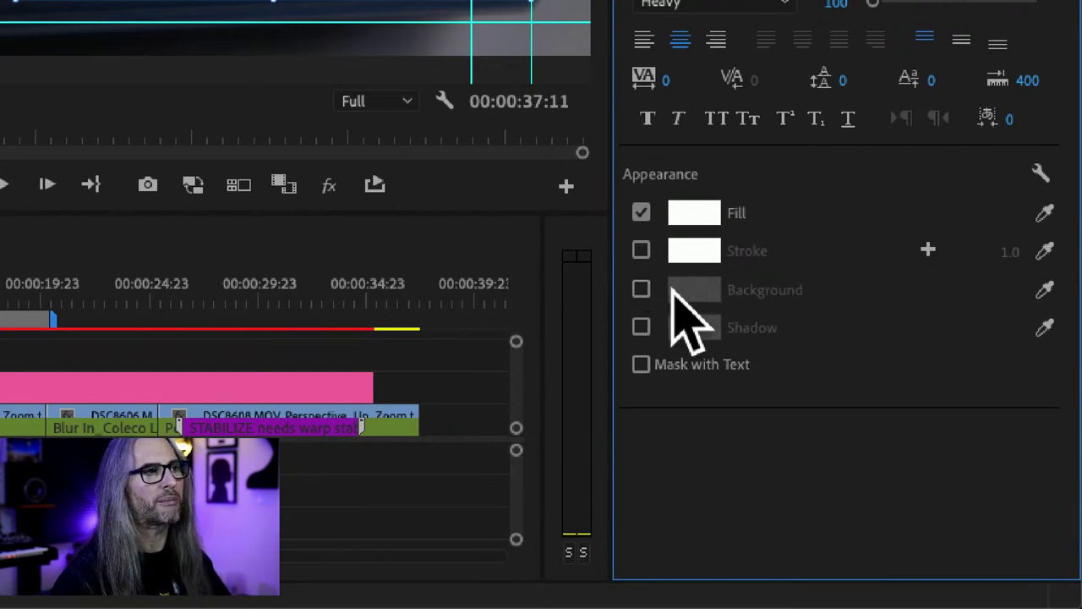
Step: Enable a background behind the text with 100% opacity and a size of 11.6
left_click(641, 290)
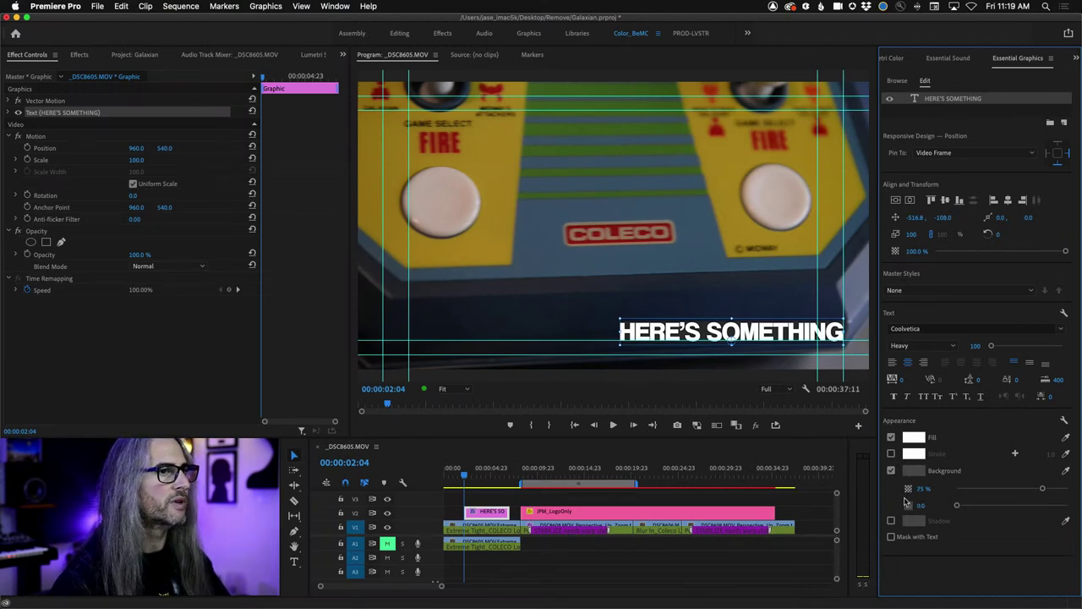
left_click_drag(1042, 488, 1070, 488)
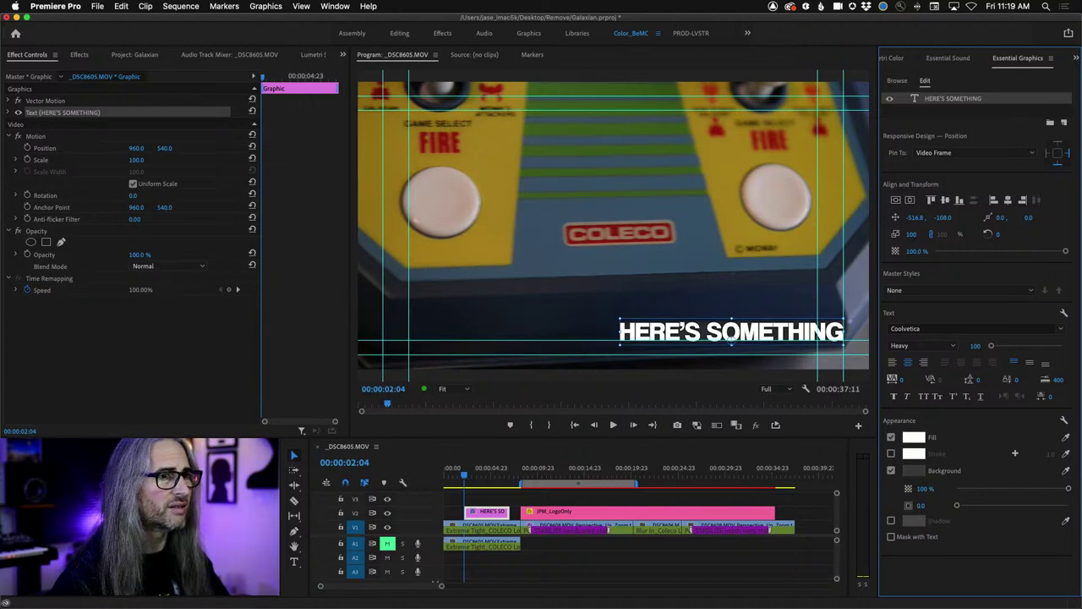
mouse_move(959, 505)
left_mouse_down()
mouse_move(1002, 505)
mouse_move(970, 505)
left_mouse_up()
Step: Colour the text background dark red 4C0606 and set its opacity to 95%
left_click(914, 470)
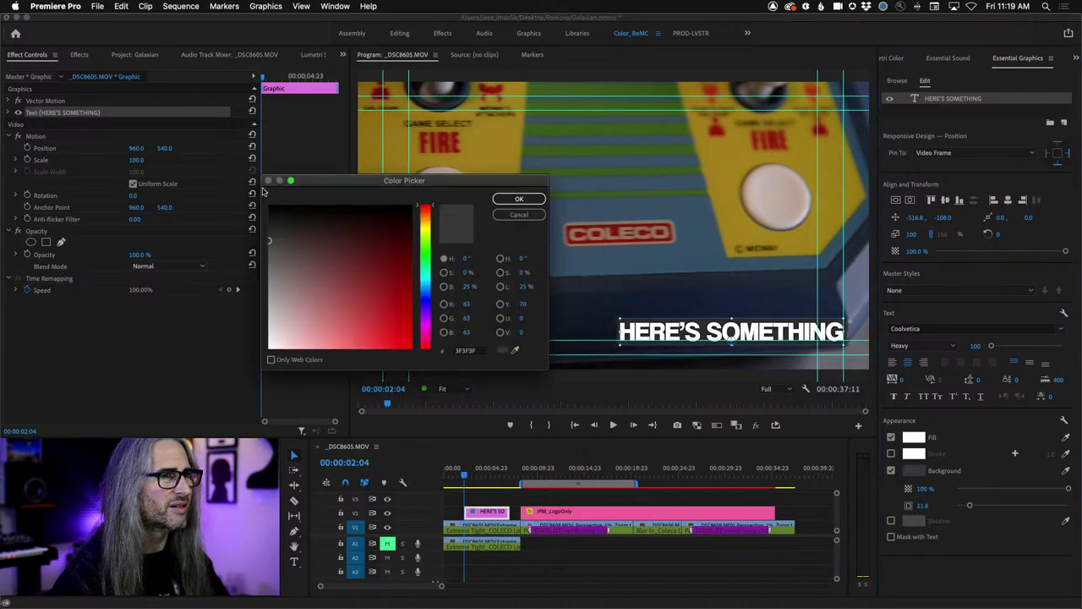
left_click_drag(386, 244, 399, 247)
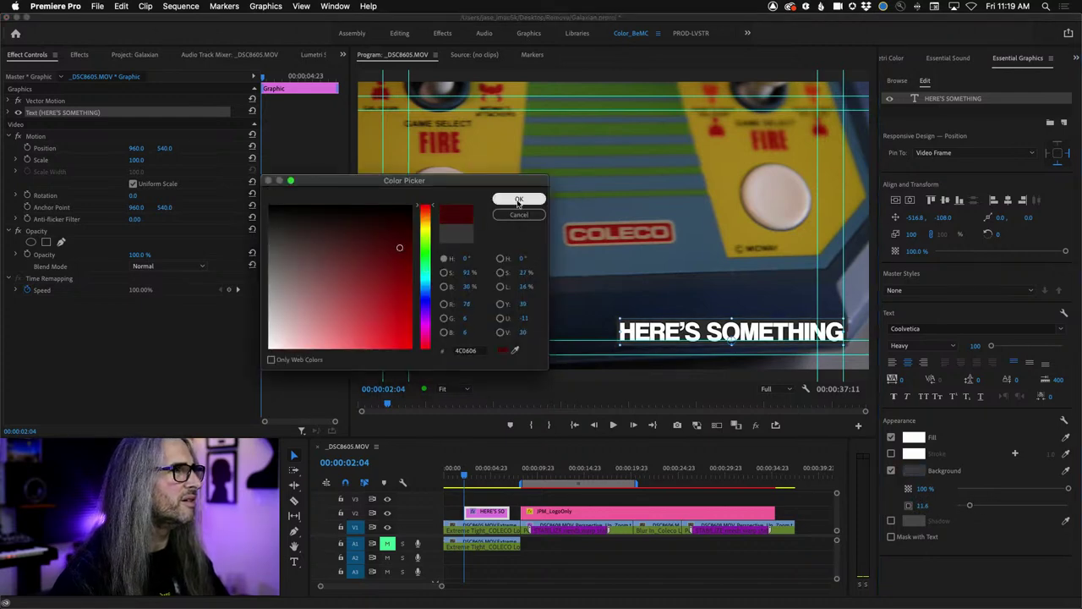
left_click(519, 199)
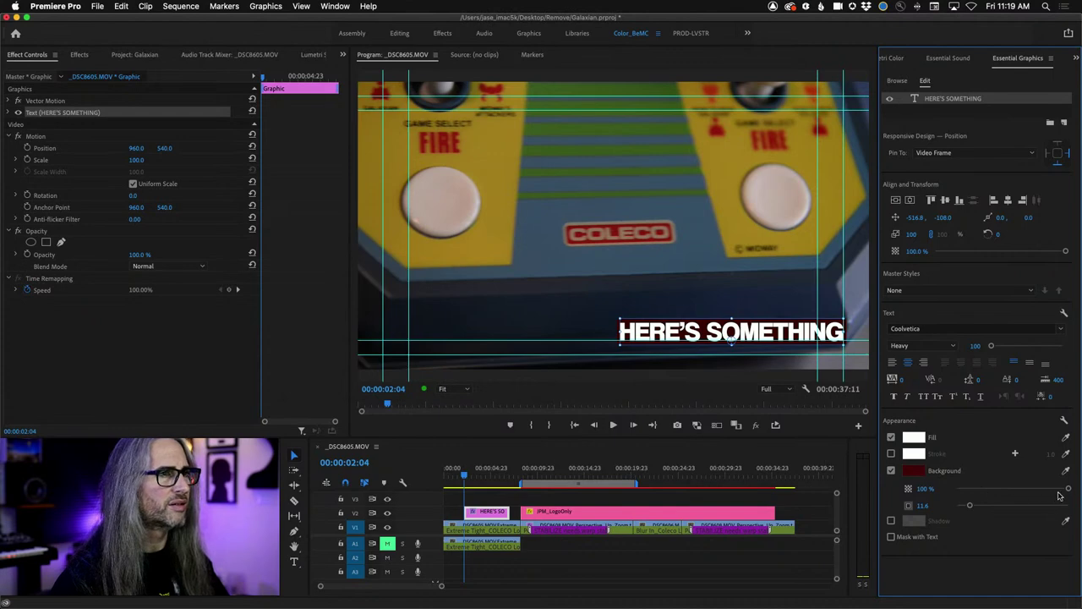
left_click_drag(1071, 490, 1064, 490)
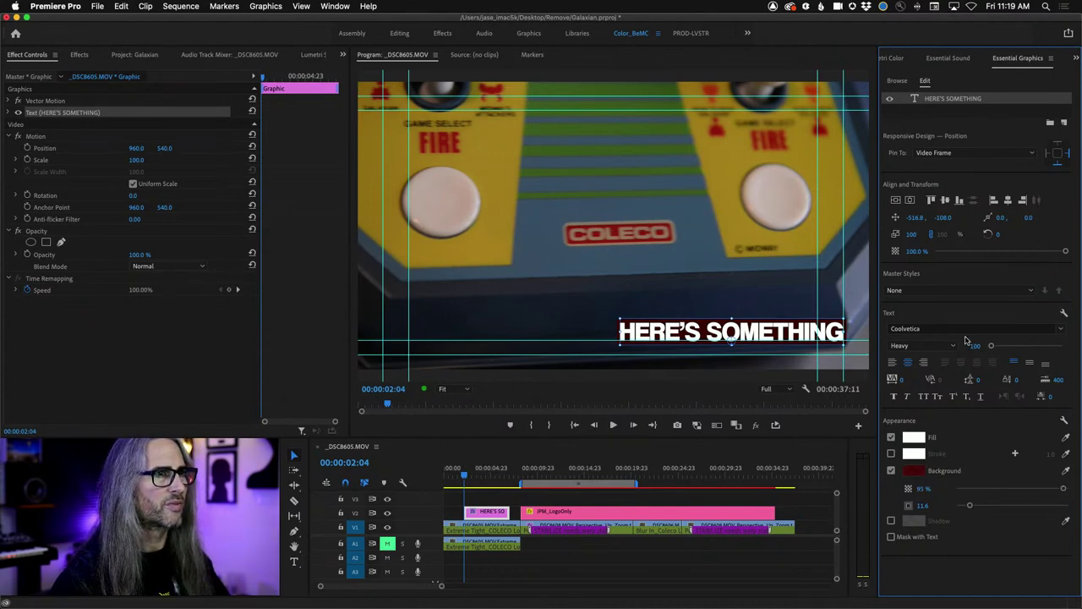
Step: Reword the title text to HERE IS SOMETHING
double_click(709, 332)
key("BackSpace")
key("BackSpace")
key("BackSpace")
type("IS")
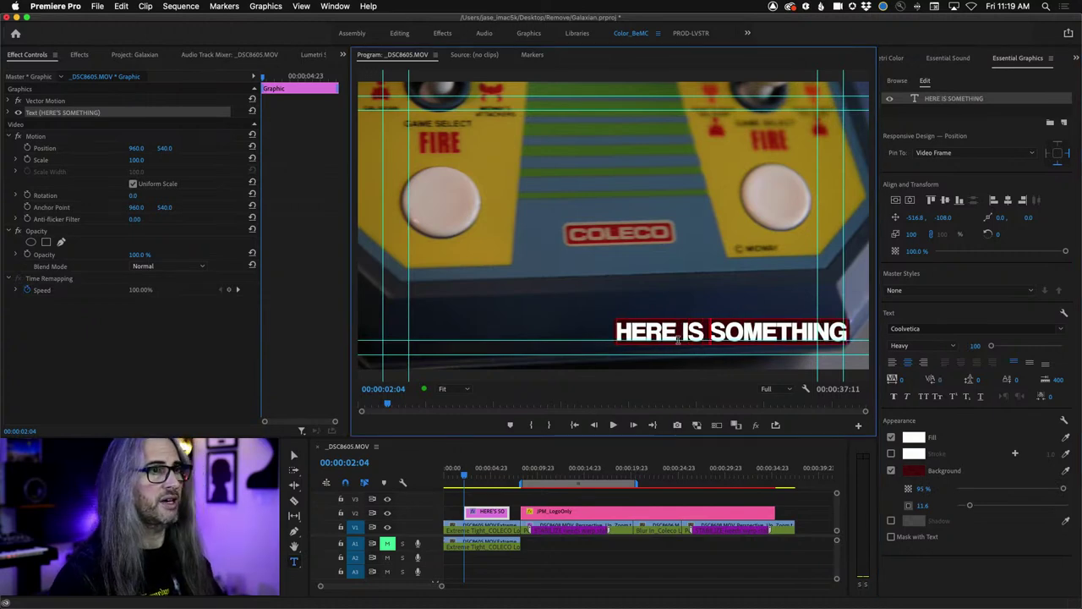
Step: Change the text background colour to light red FF8989 and set its opacity to 52%
left_click(914, 470)
mouse_move(401, 247)
left_mouse_down()
mouse_move(297, 349)
mouse_move(334, 350)
left_mouse_up()
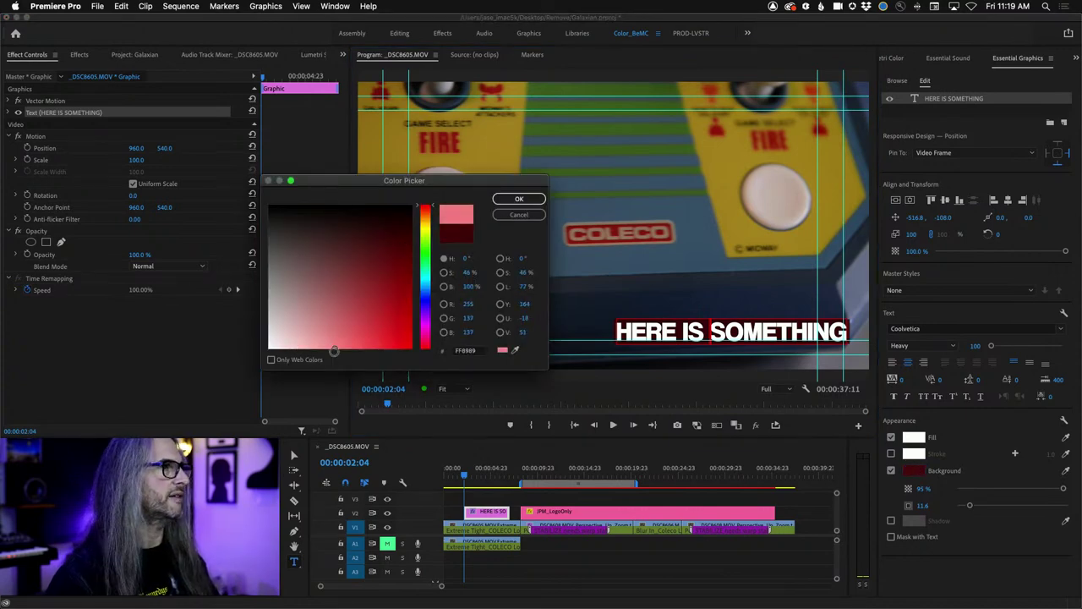
left_click(519, 199)
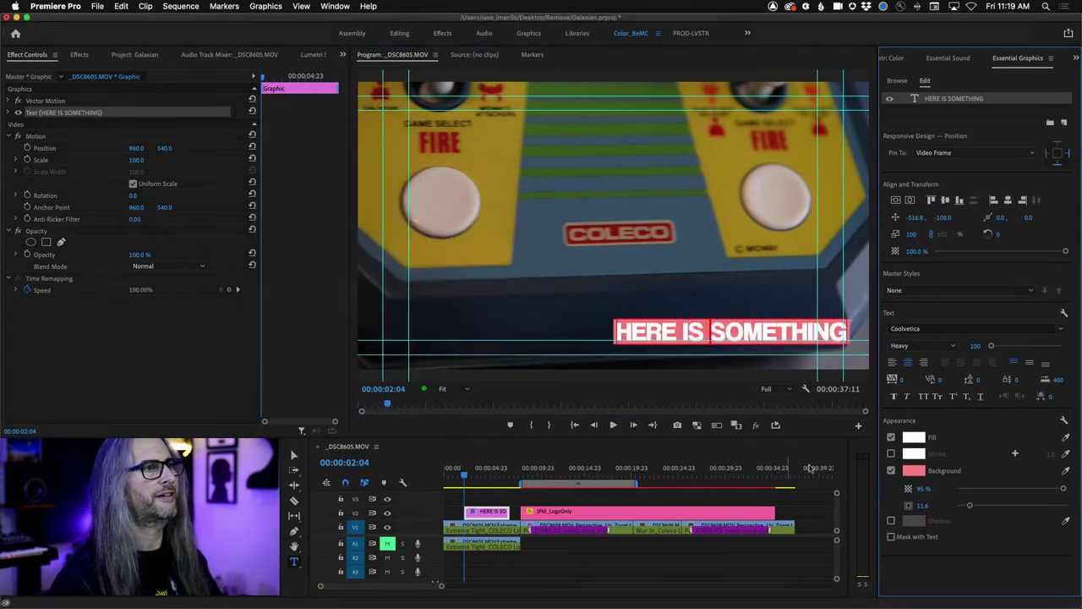
left_click_drag(1062, 490, 1015, 489)
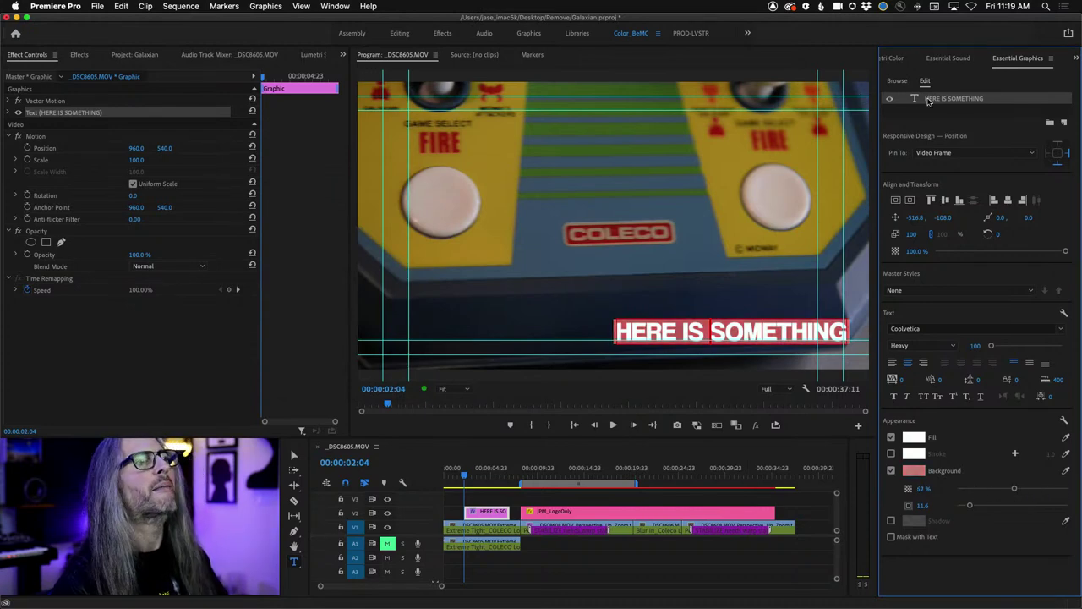
Step: Test the responsive background by replacing the text with IT GROWS, and replace that with OR SHRINKS
key("super+a")
type("IT GROWS")
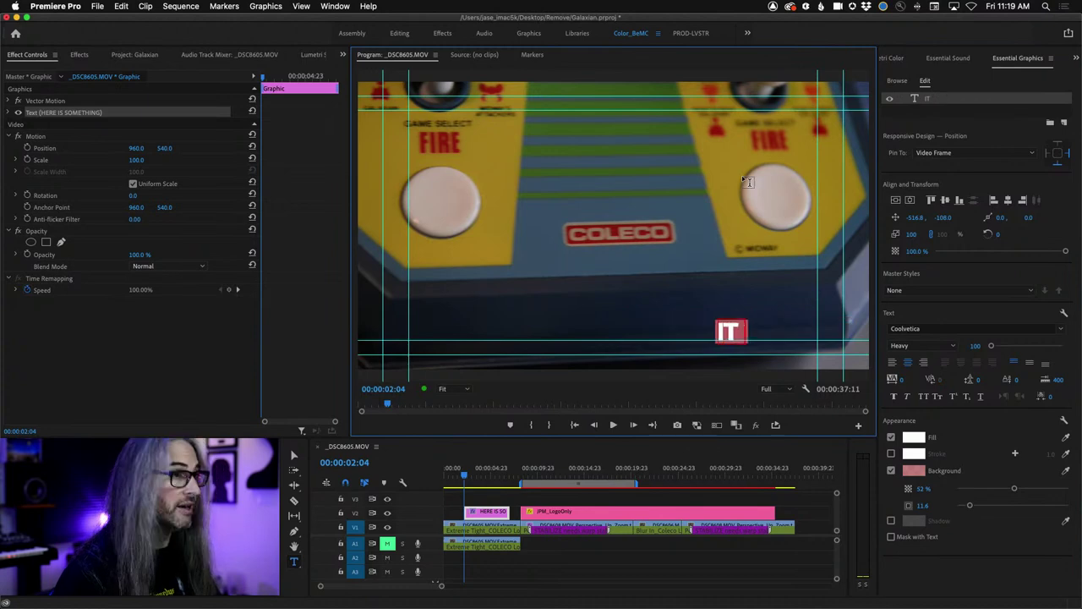
key("BackSpace")
key("BackSpace")
key("BackSpace")
key("BackSpace")
key("BackSpace")
key("BackSpace")
key("BackSpace")
key("BackSpace")
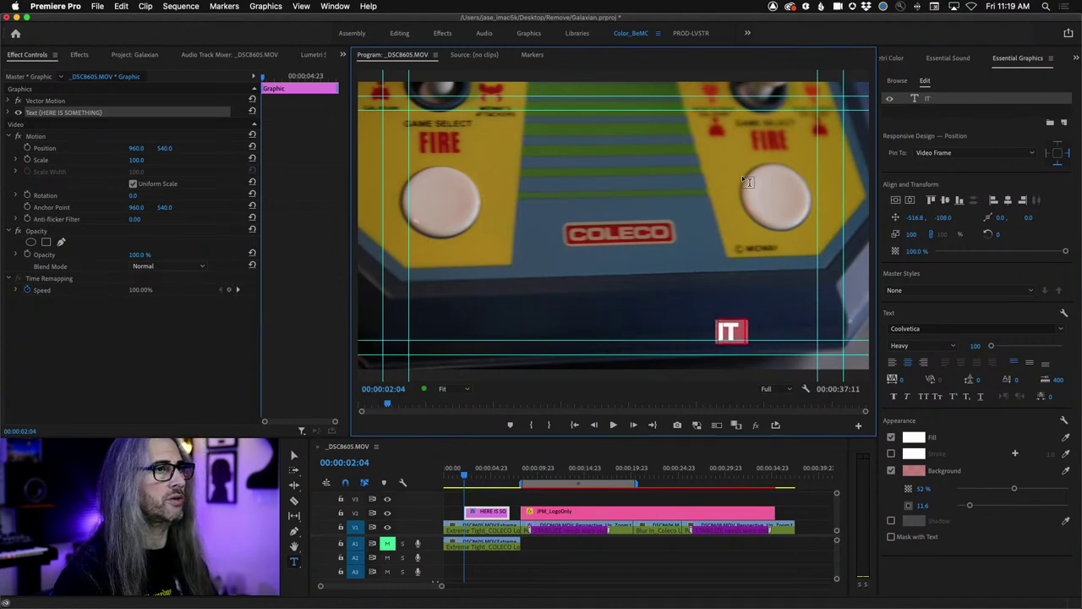
type("OR SHRINKS")
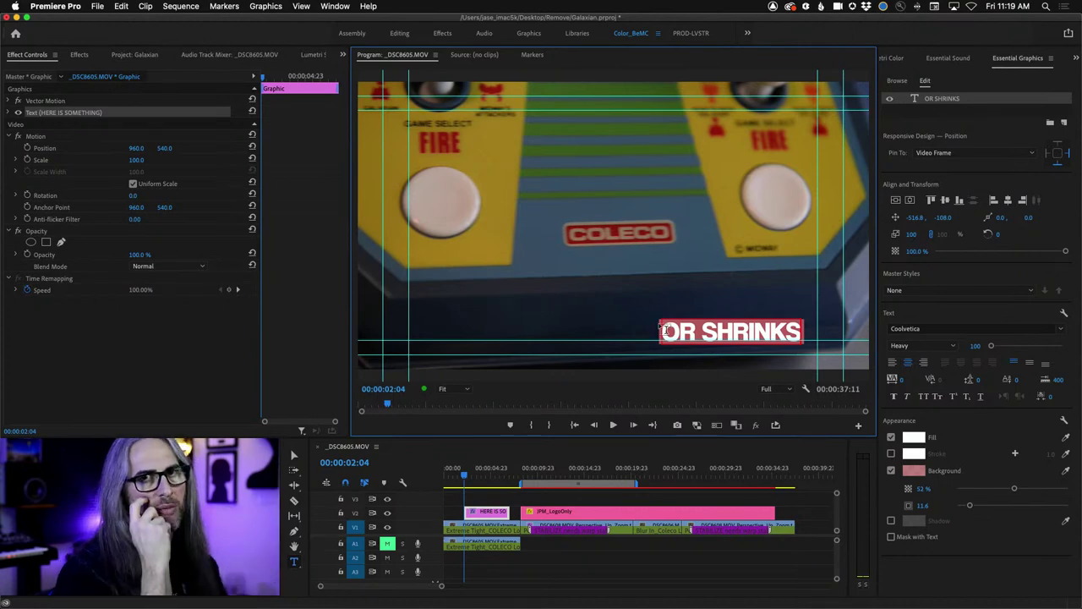
Step: Switch to After Effects and show the AudioSpectrum-FIN composition at 0:02:06:22
key("super+Tab")
key("super+Tab")
key("super+Tab")
key("super+Tab")
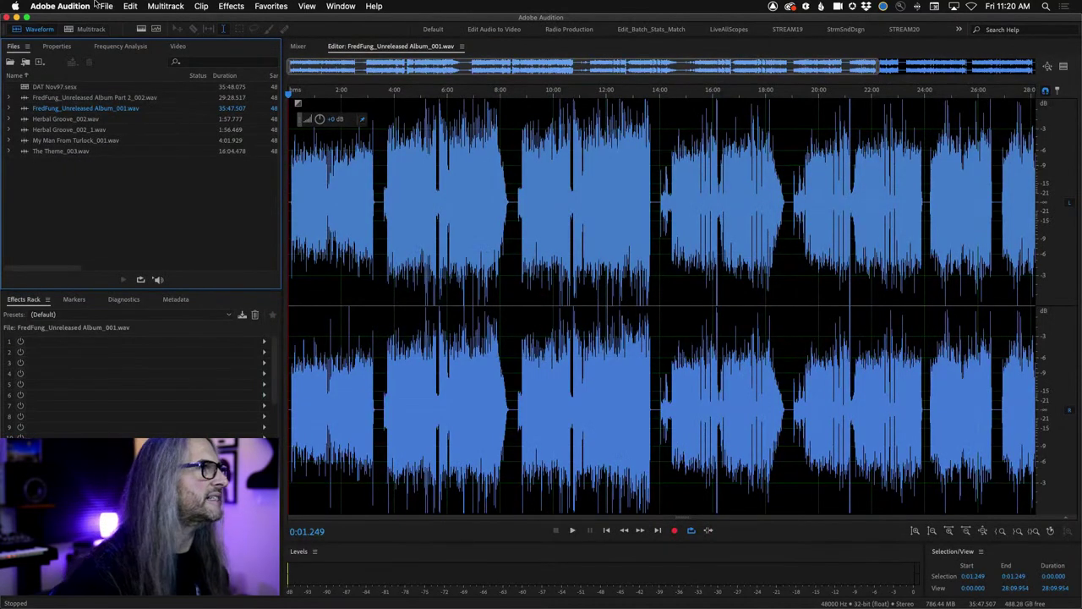
key("super+Tab")
key("super+Tab")
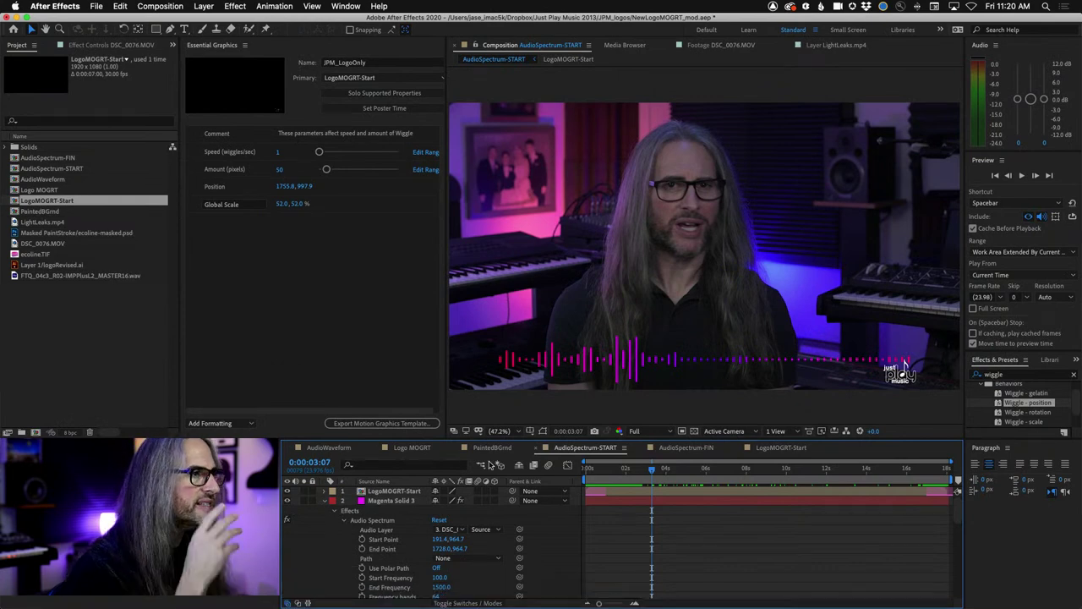
left_click(707, 453)
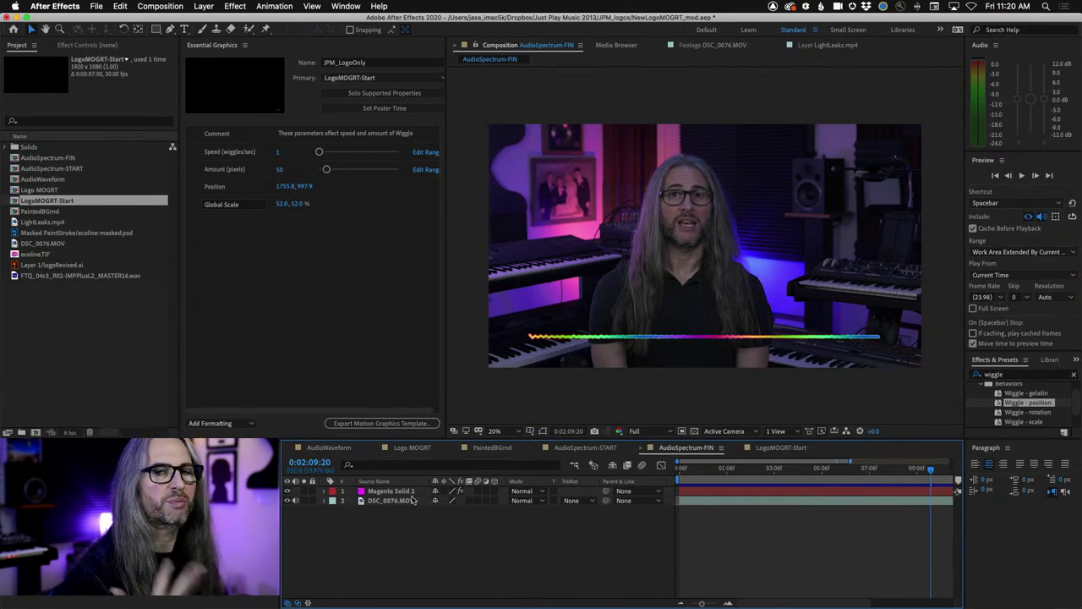
left_click_drag(930, 470, 860, 470)
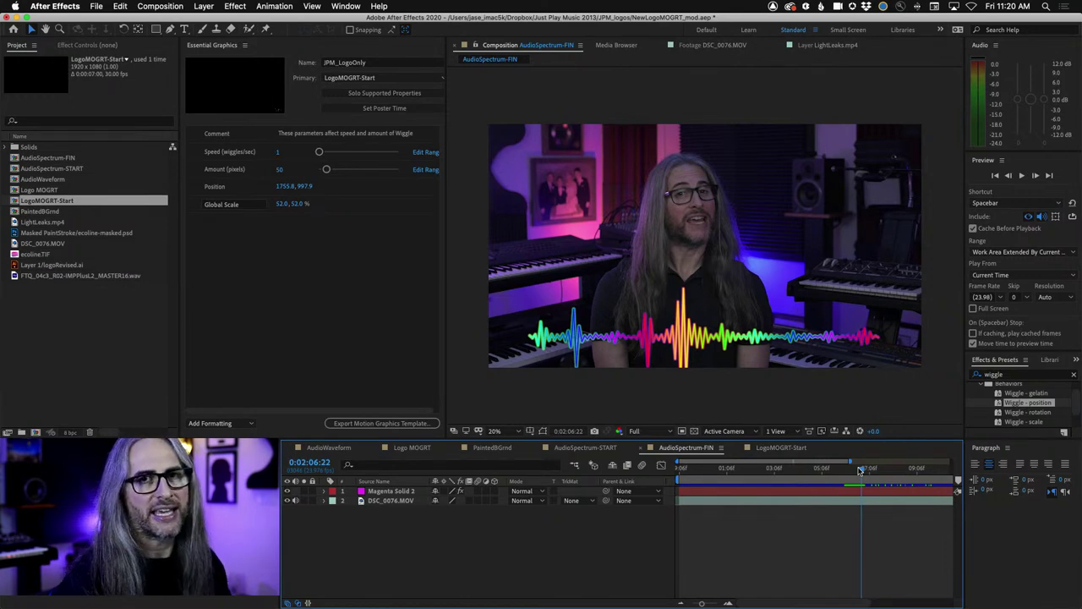
Step: Send the DSC_0076.MOV layer to Adobe Audition for audio editing
left_click(382, 500)
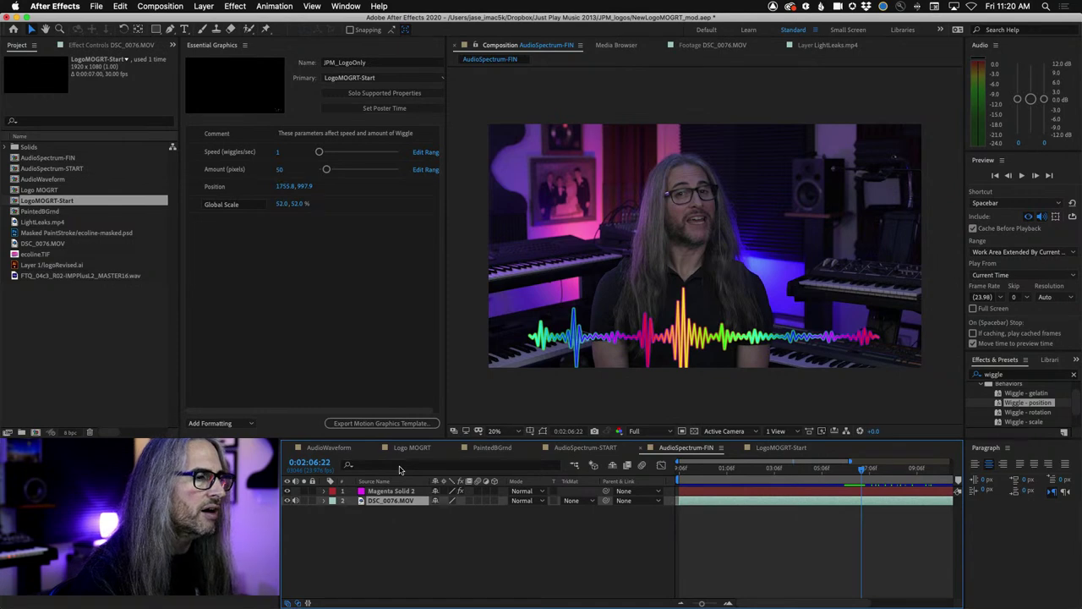
left_click(121, 6)
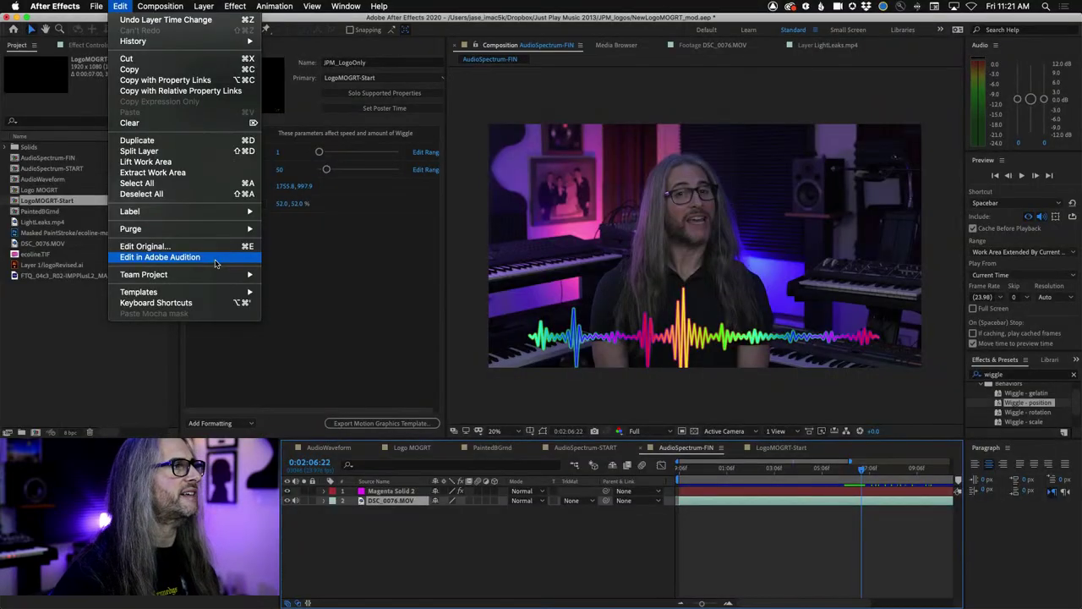
left_click(214, 257)
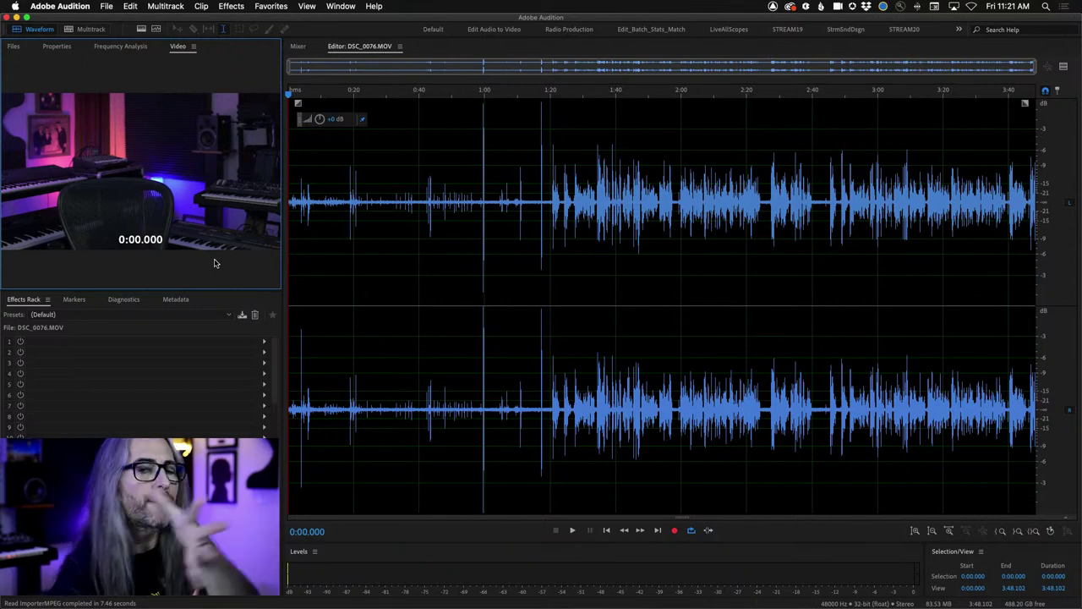
Step: Play the recording from about 1:12 and examine the quiet background-noise stretch just before the peak near 1:17
left_click(488, 201)
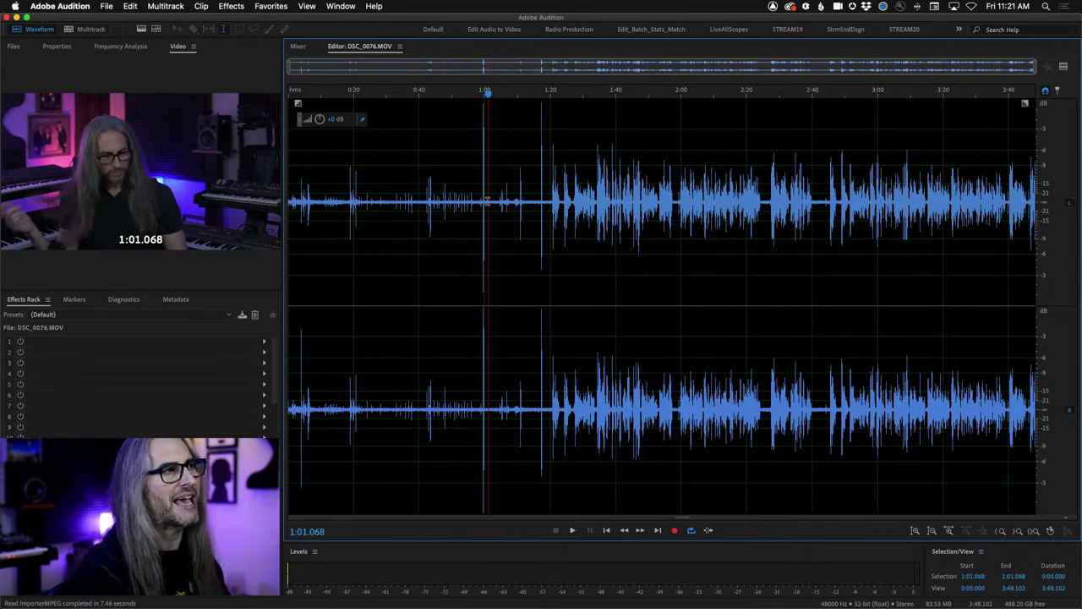
left_click(524, 203)
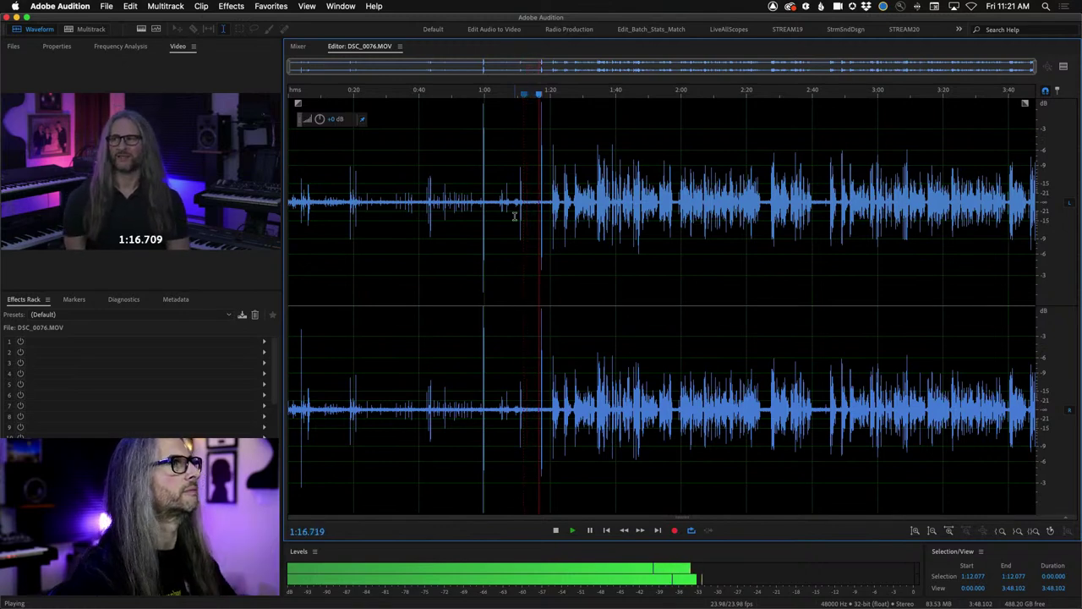
key("space")
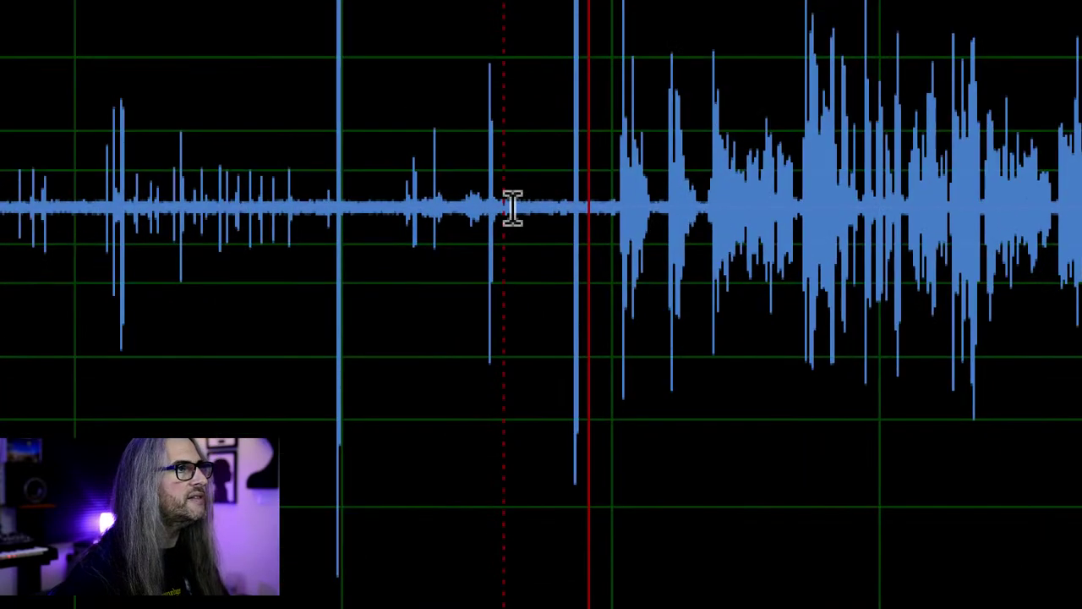
left_click_drag(528, 202, 539, 205)
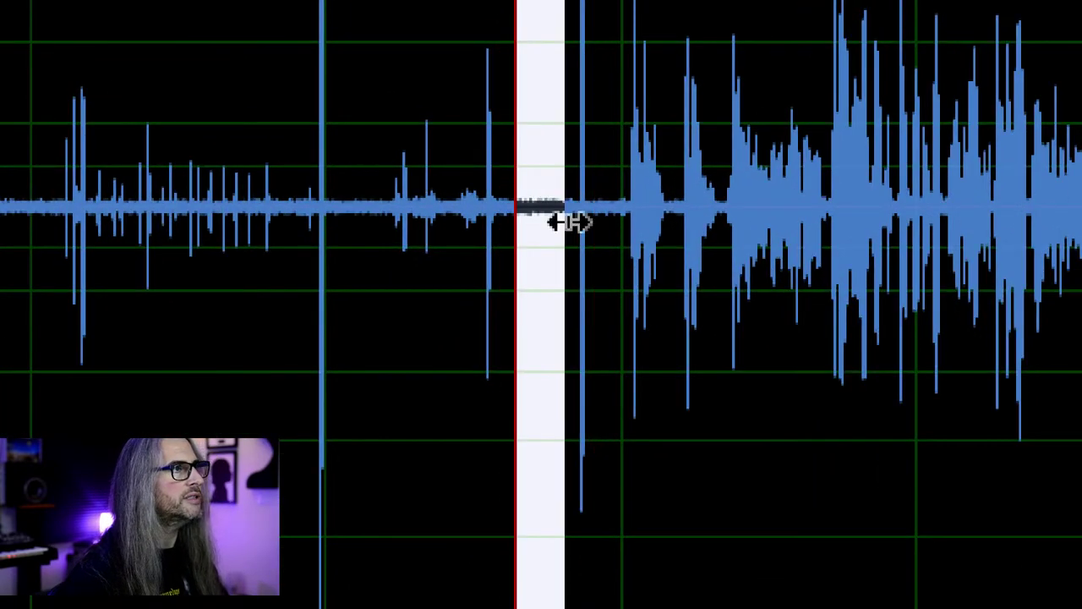
left_click(302, 300)
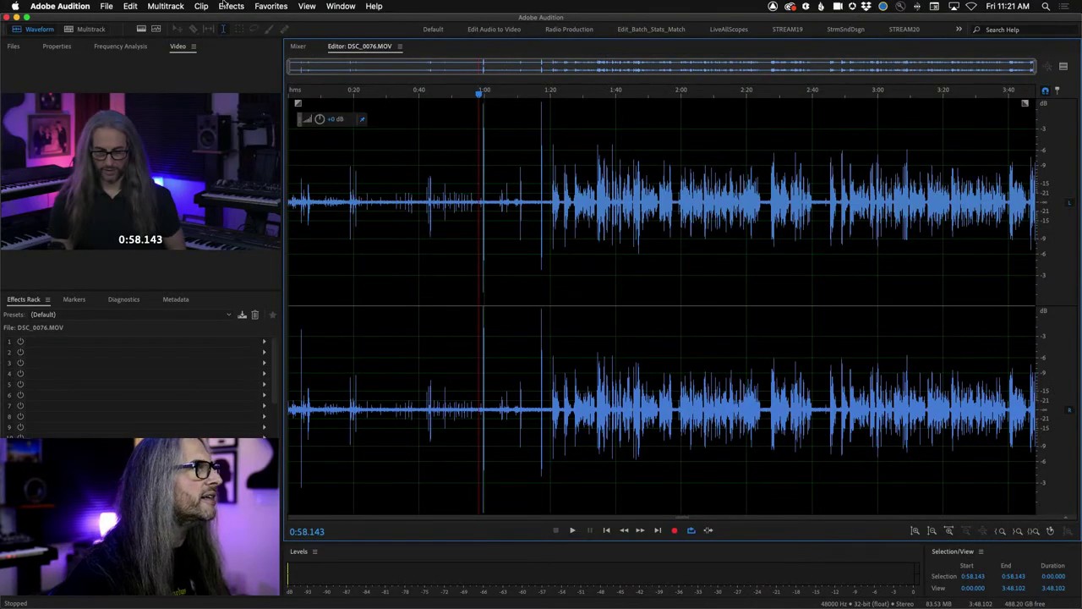
Step: Apply the DeNoise effect to the whole DSC_0076.MOV recording with an amount of 77%
left_click(224, 6)
mouse_move(309, 194)
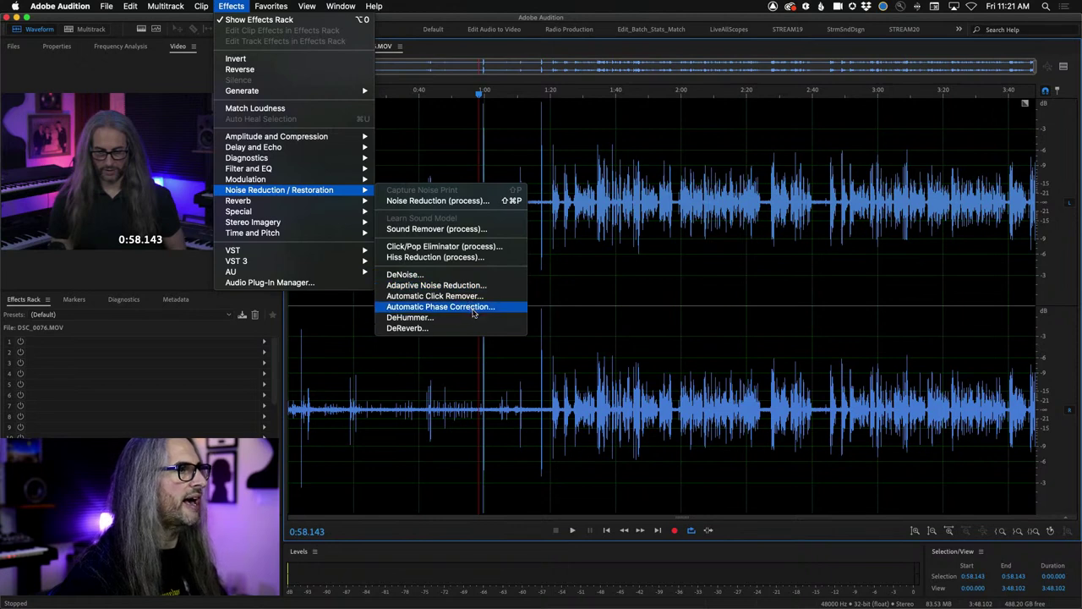
left_click(469, 274)
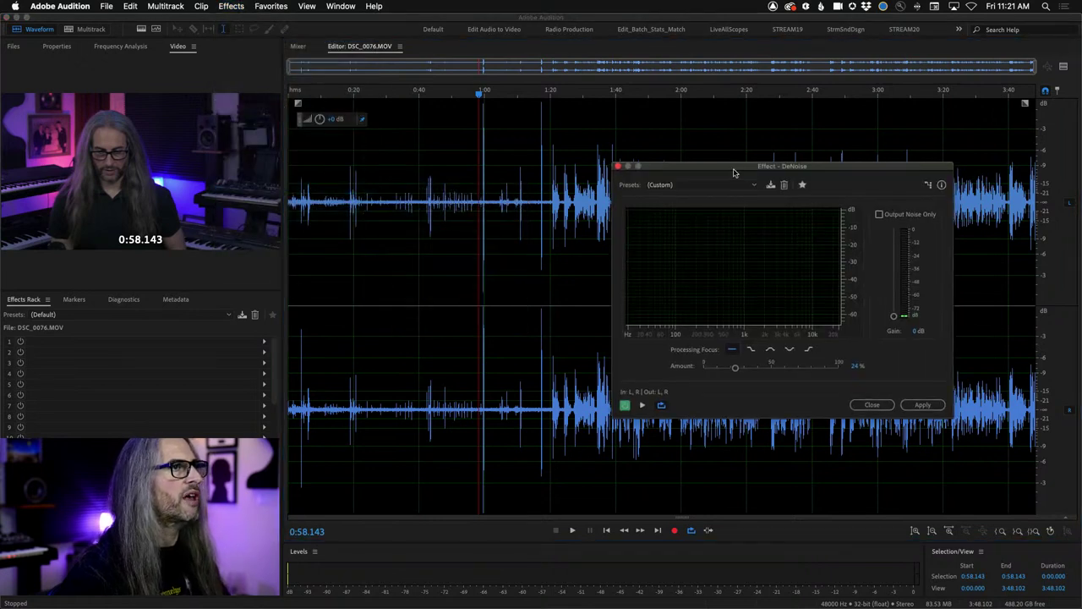
left_click_drag(735, 367, 805, 366)
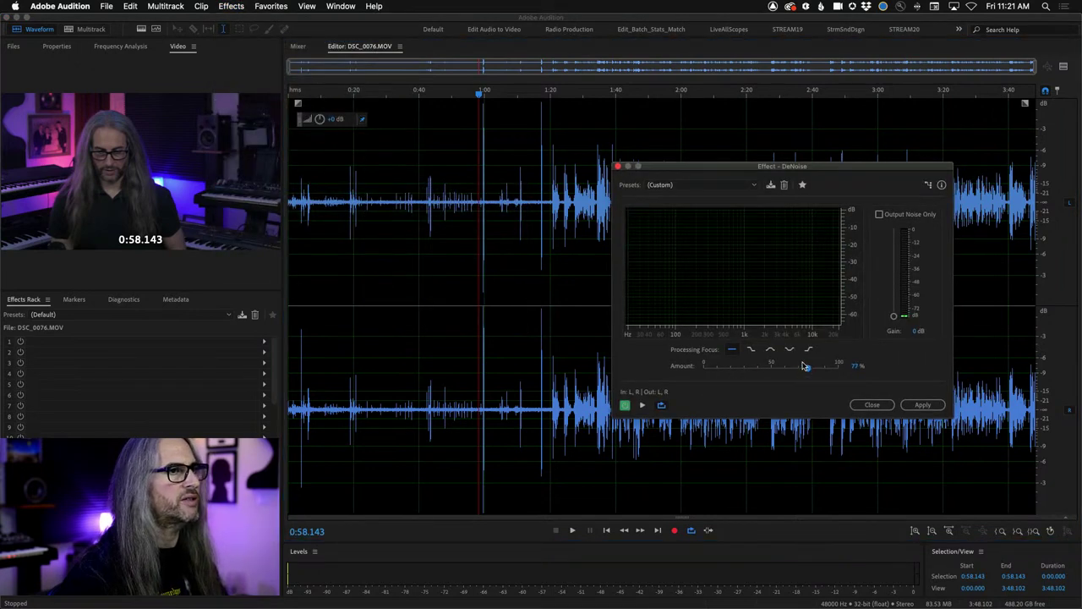
left_click(933, 407)
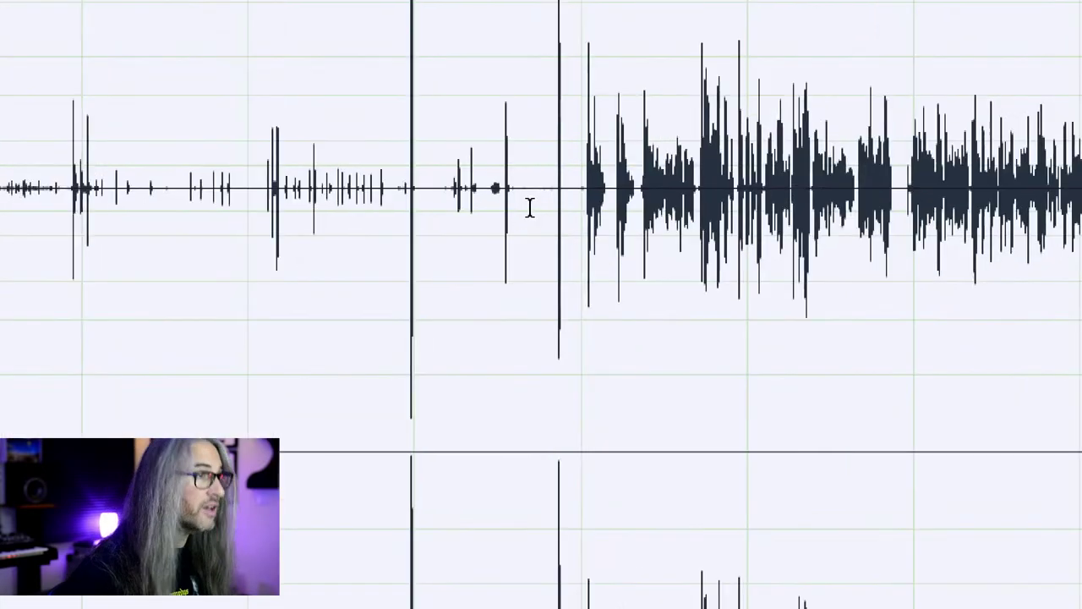
Step: Undo and redo the DeNoise to compare the quiet passages, and place the playhead at 1:20.678
left_click(523, 196)
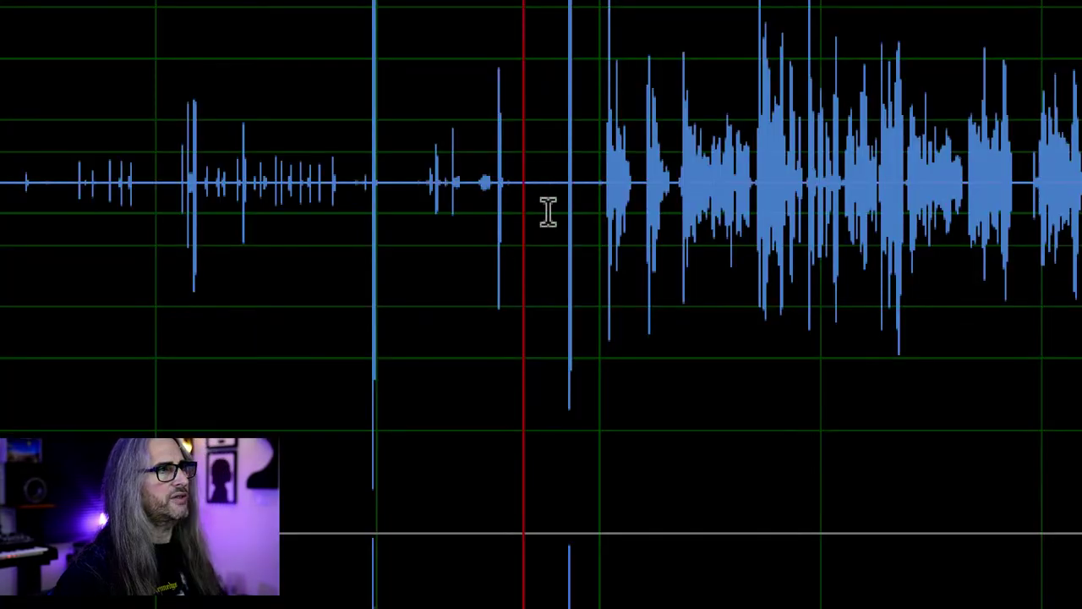
key("ctrl+z")
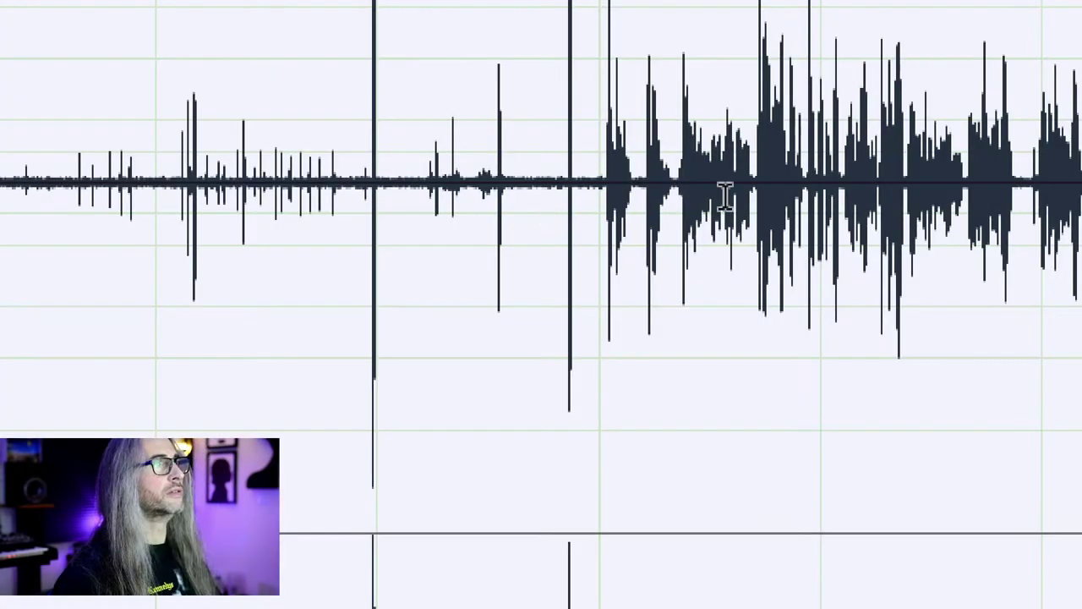
left_click_drag(510, 179, 554, 184)
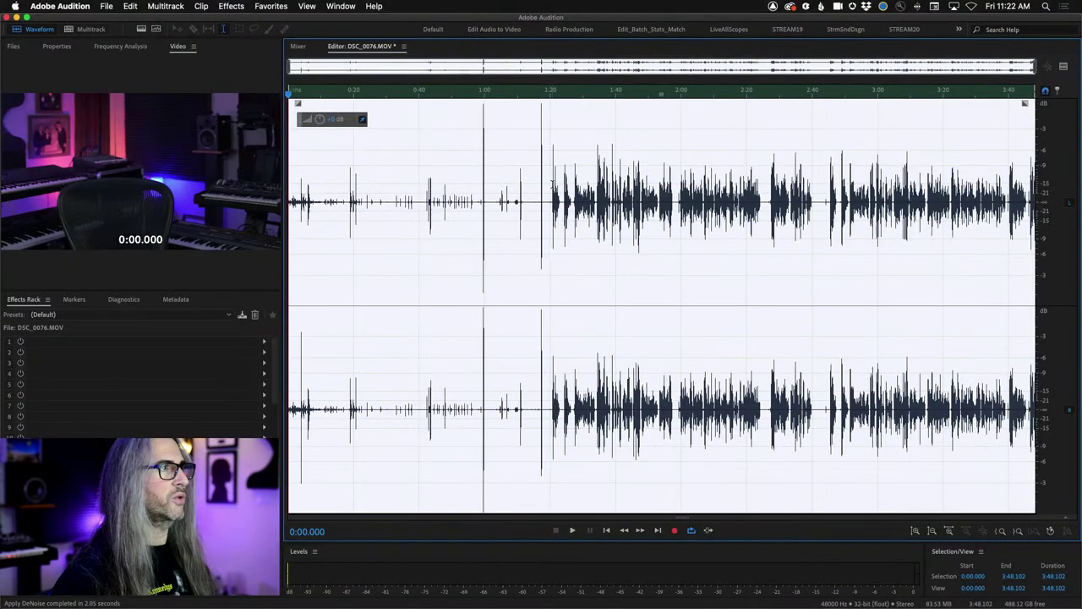
left_click(600, 125)
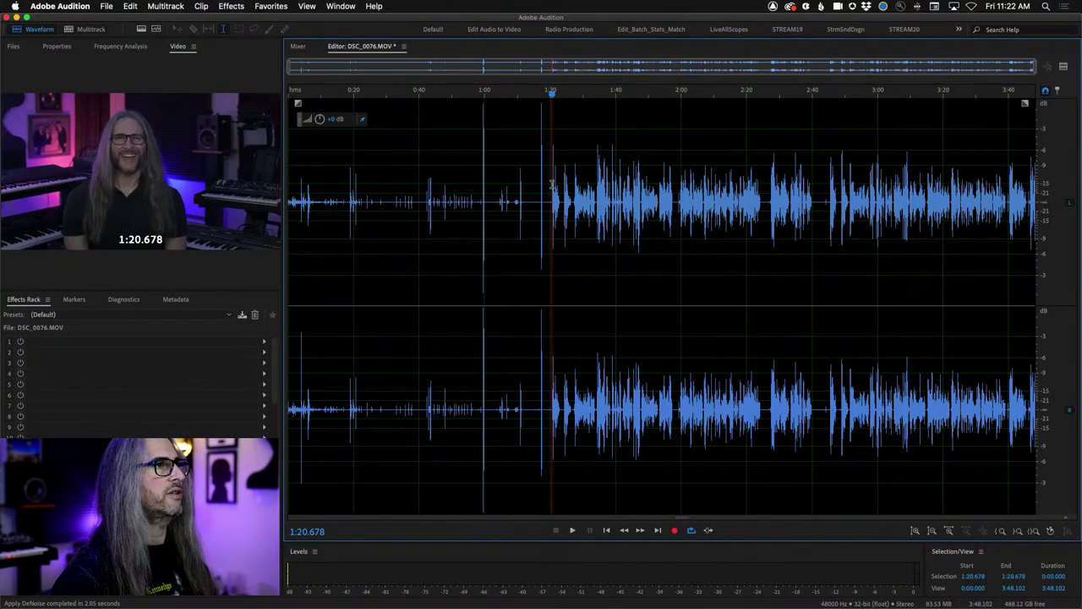
Step: Play the denoised speech from 1:20.678, load Studio Reverb with the Room Ambience 1 preset and preview it from 1:22.984
key("space")
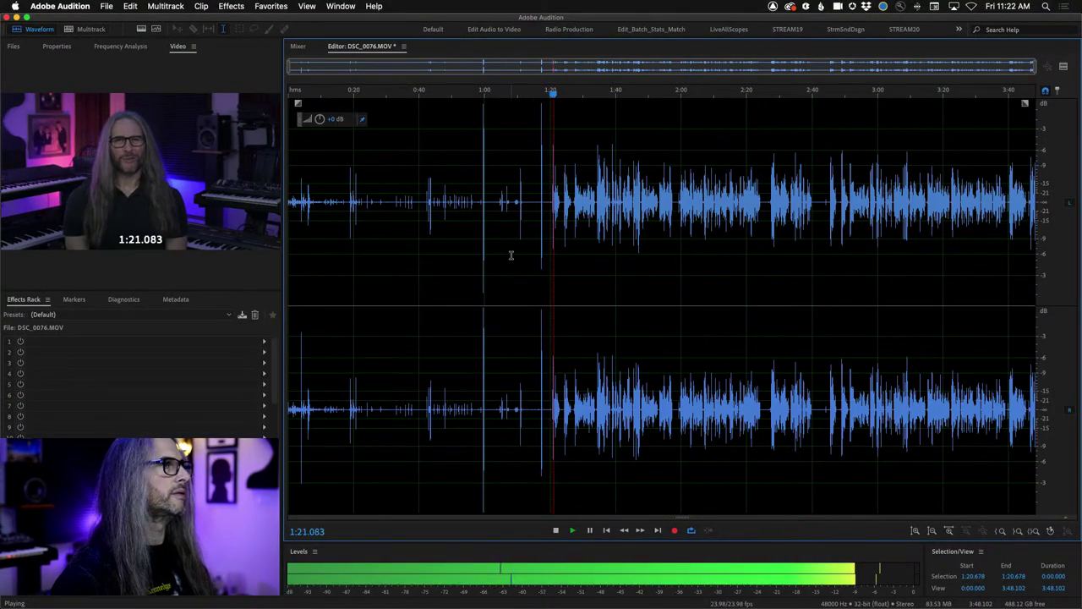
key("space")
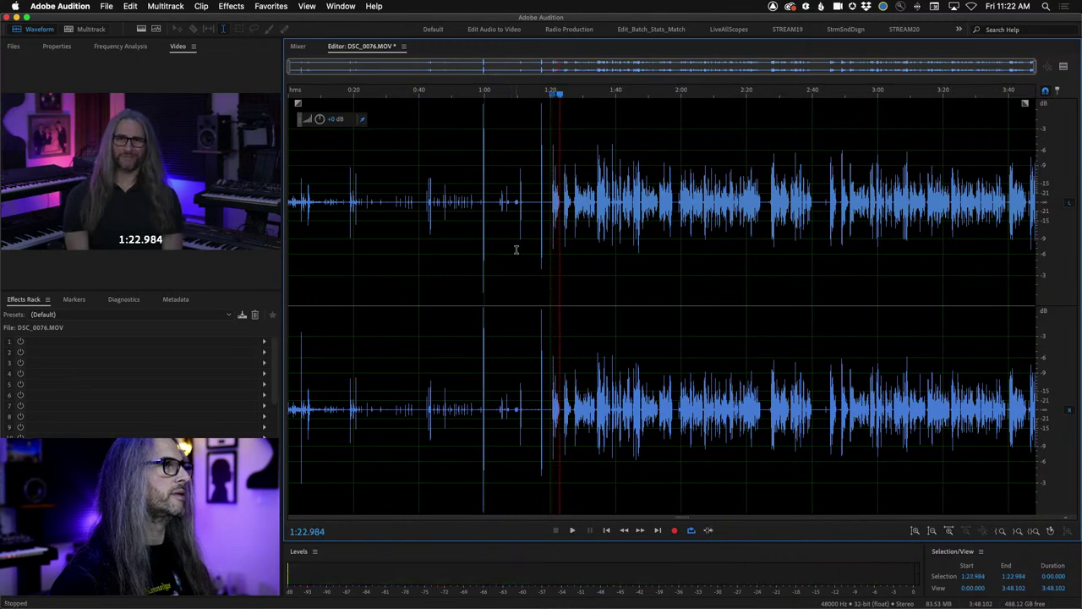
left_click(231, 6)
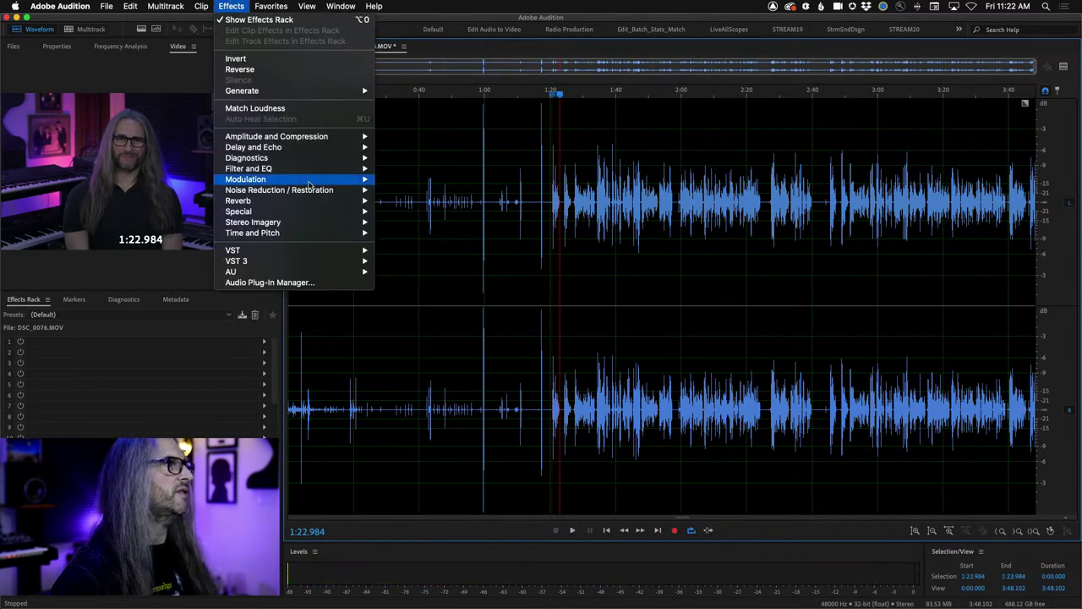
mouse_move(313, 203)
left_click(415, 232)
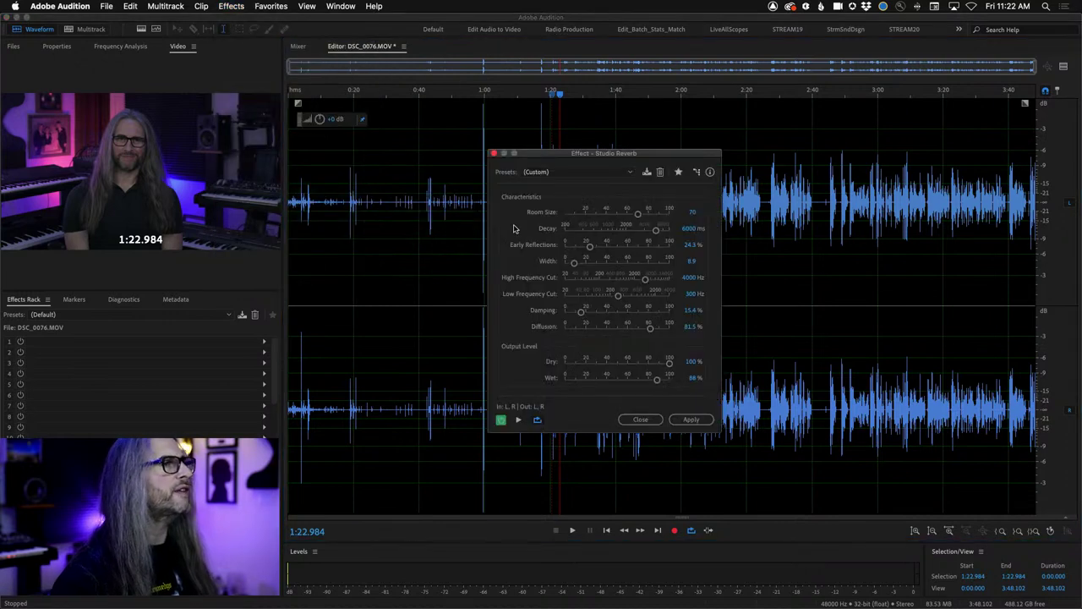
left_click(576, 172)
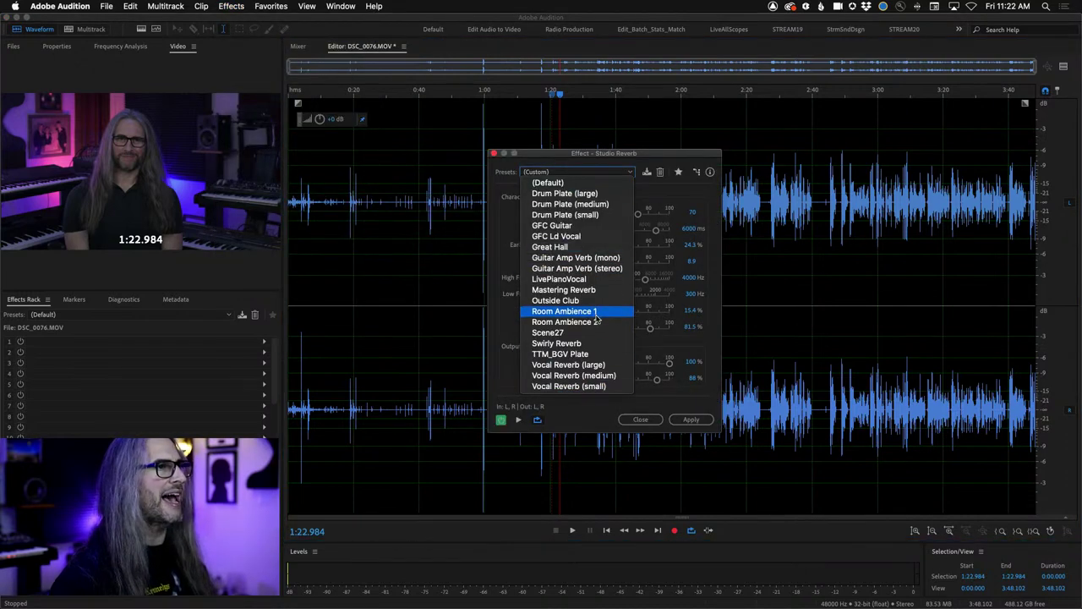
left_click(563, 312)
left_click(518, 420)
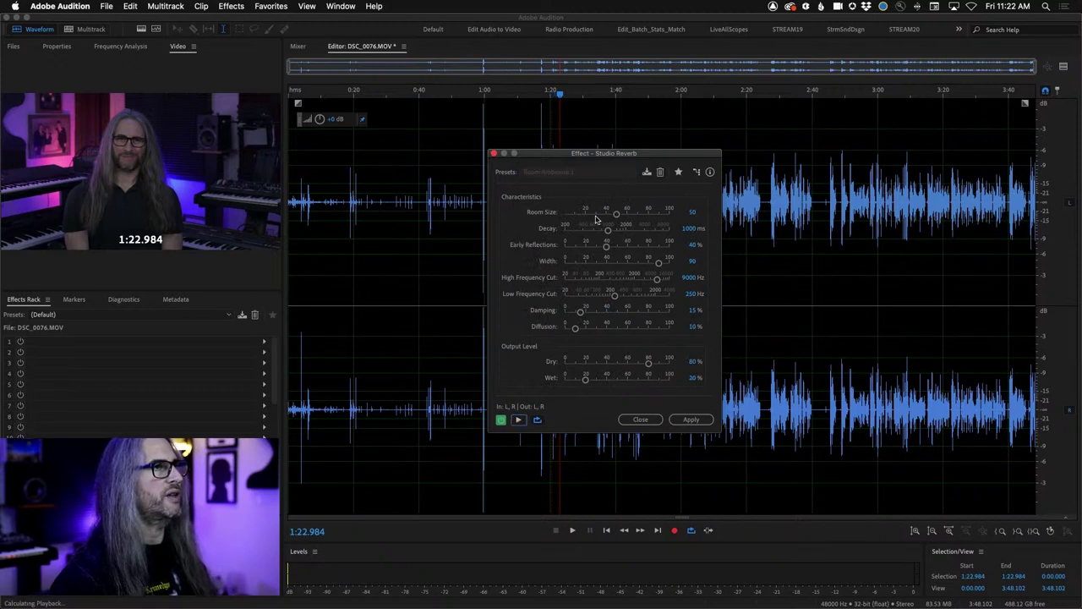
Step: Set the reverb's decay to about 2294 ms and wet level to about 54%, apply it to the whole recording and play from 1:23.087
left_click_drag(608, 231, 629, 230)
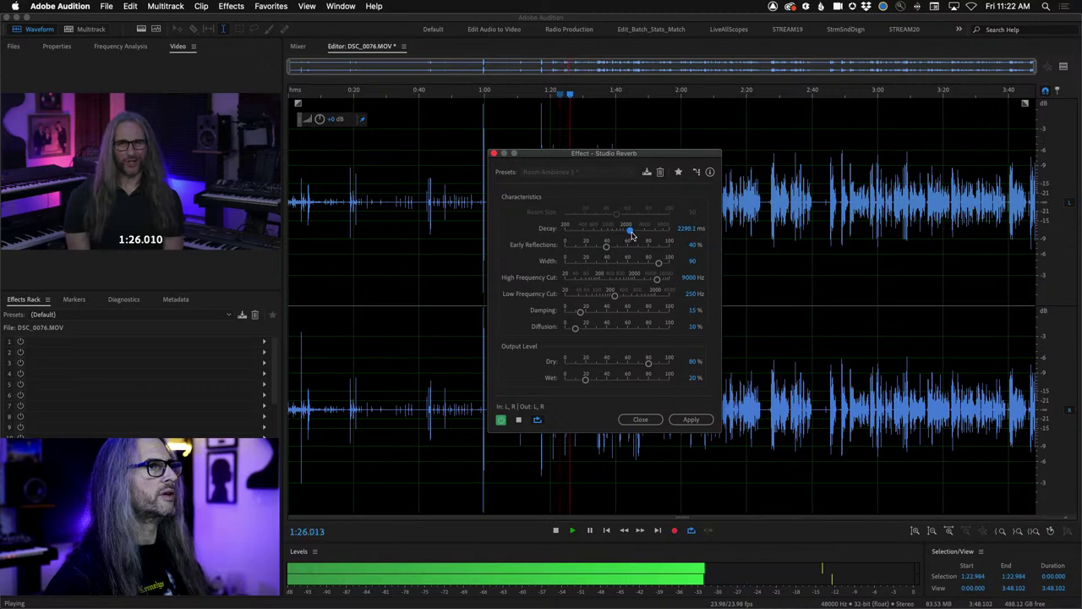
left_click_drag(586, 381, 621, 380)
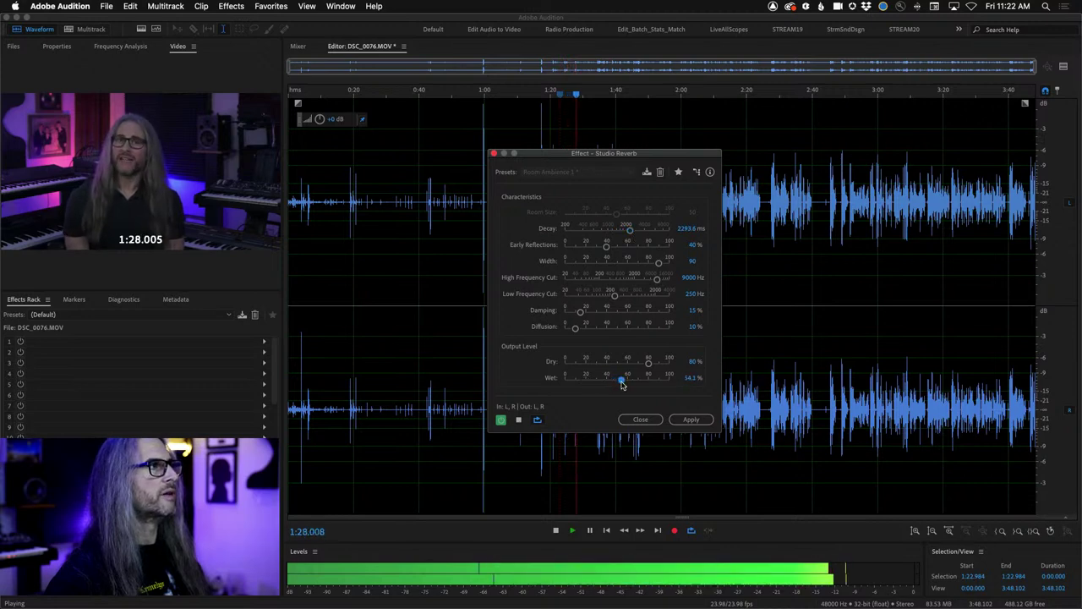
left_click(691, 420)
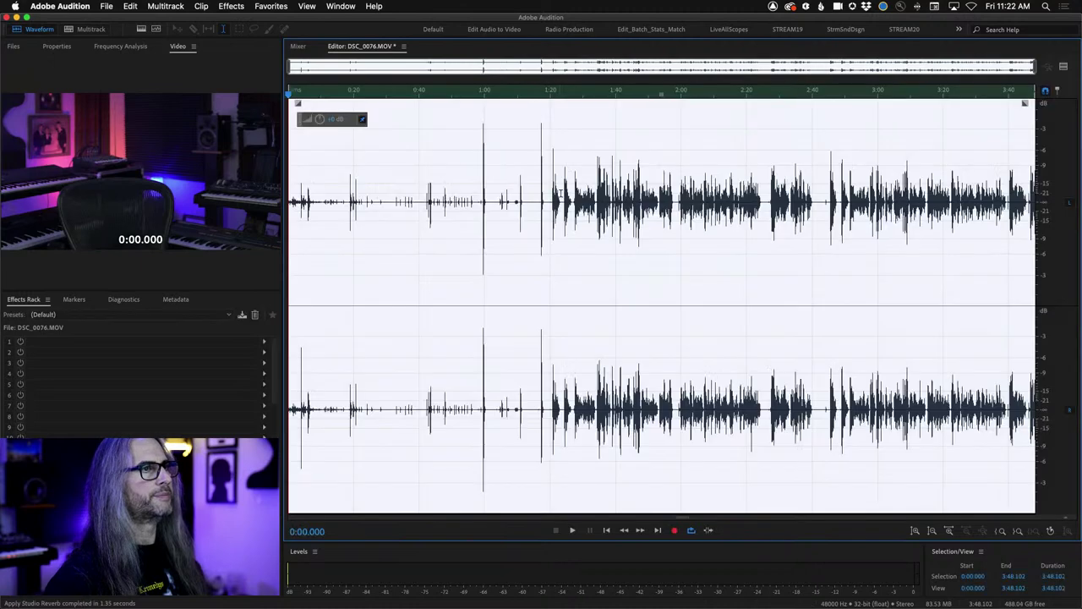
left_click(561, 198)
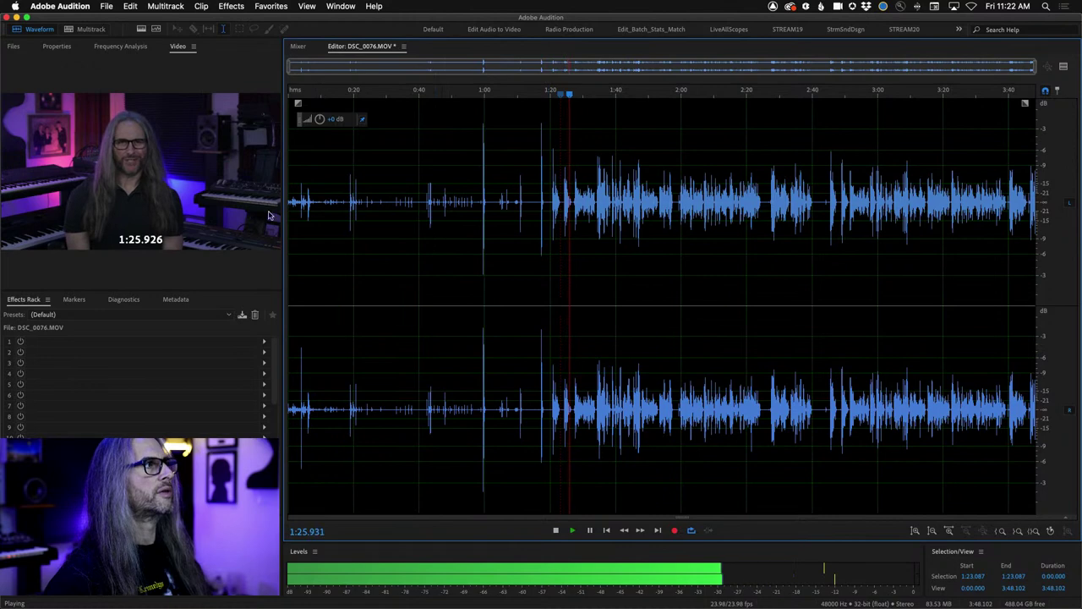
key("space")
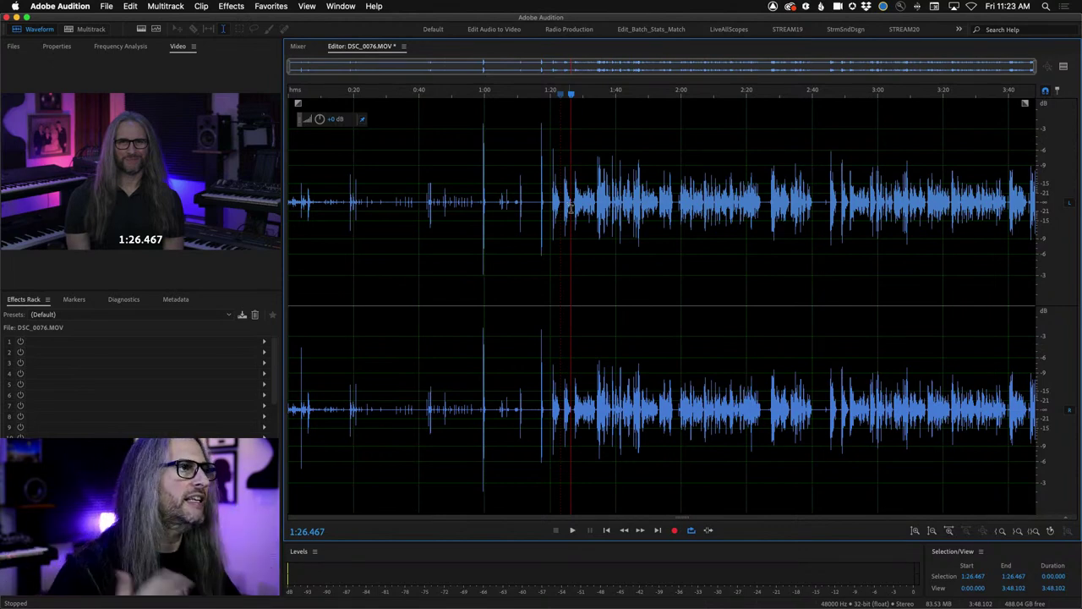
left_click(103, 6)
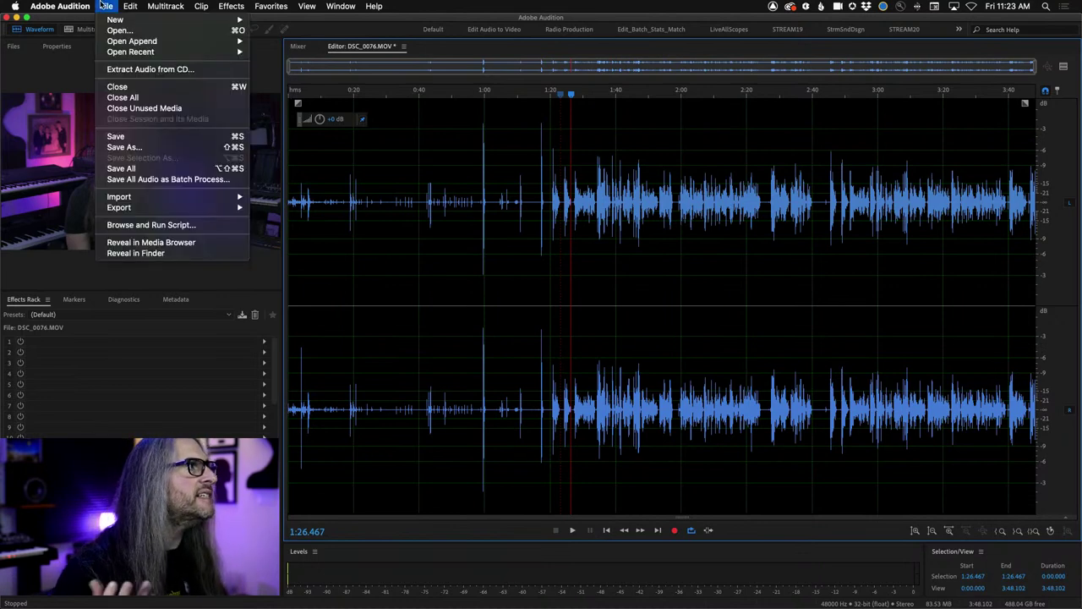
left_click(122, 137)
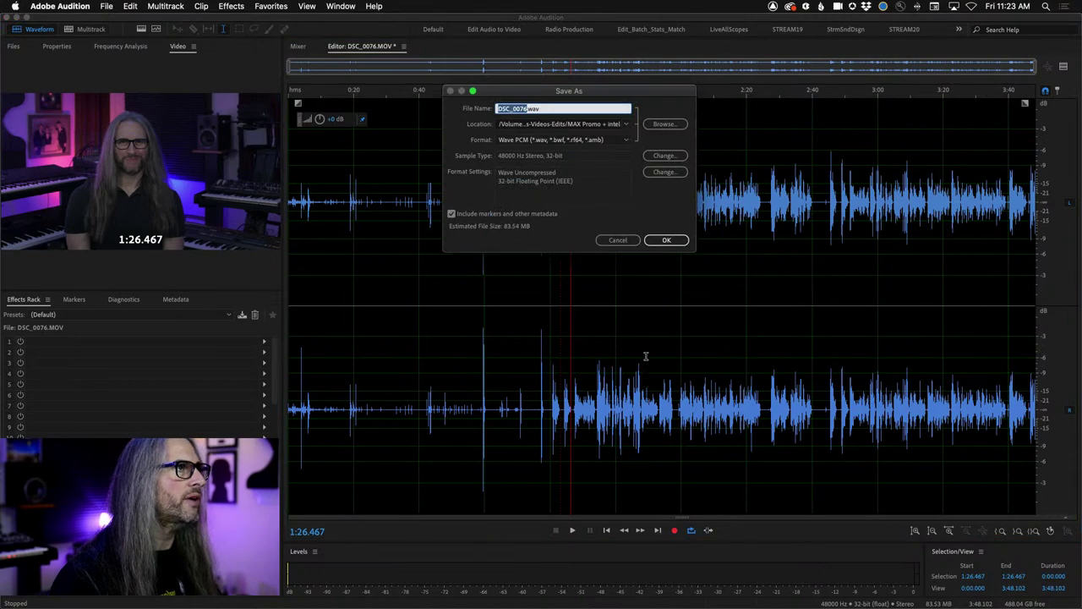
left_click(619, 240)
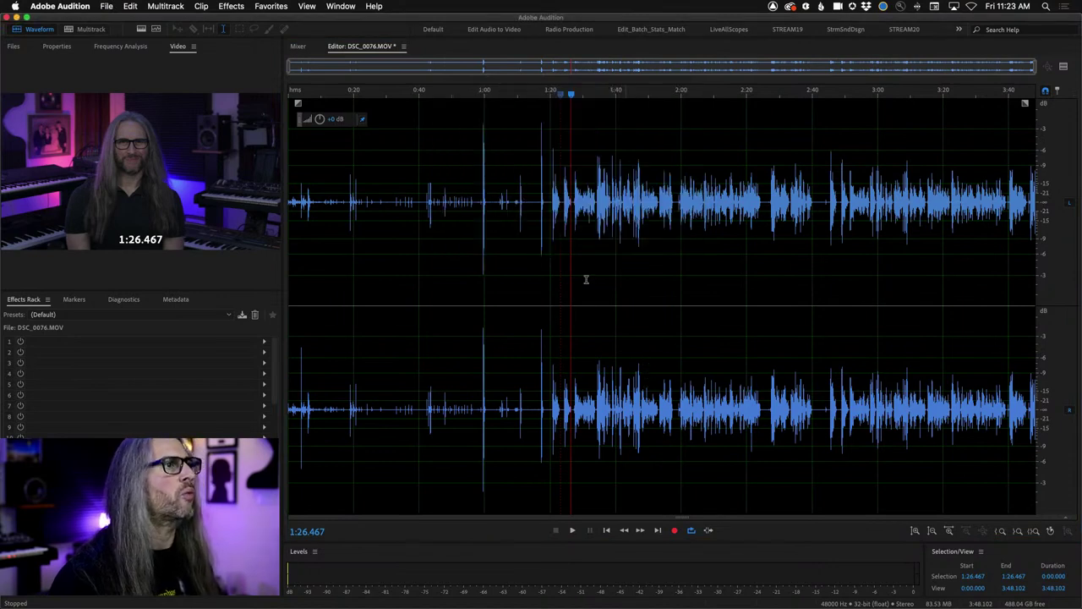
Step: Close Adobe Audition and discard the unsaved changes to DSC_0076.MOV
key("super+Tab")
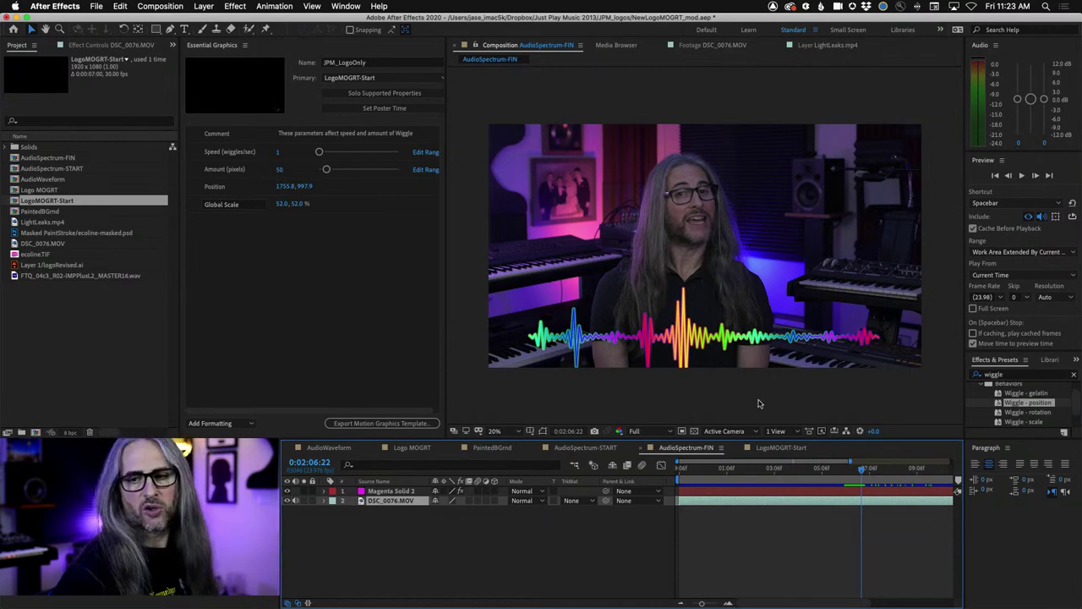
key("super+Tab")
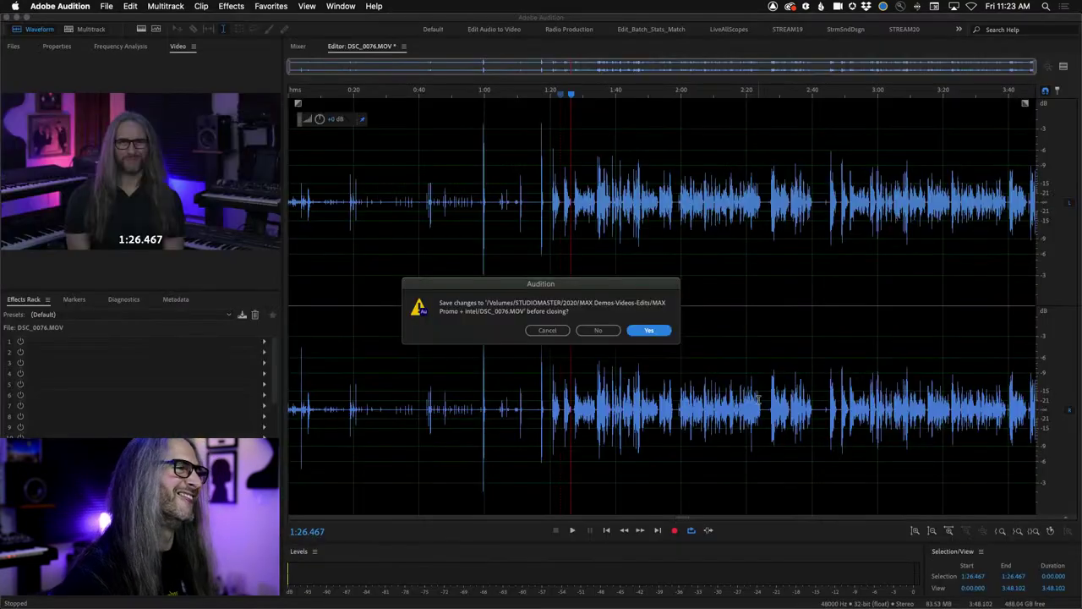
left_click(598, 329)
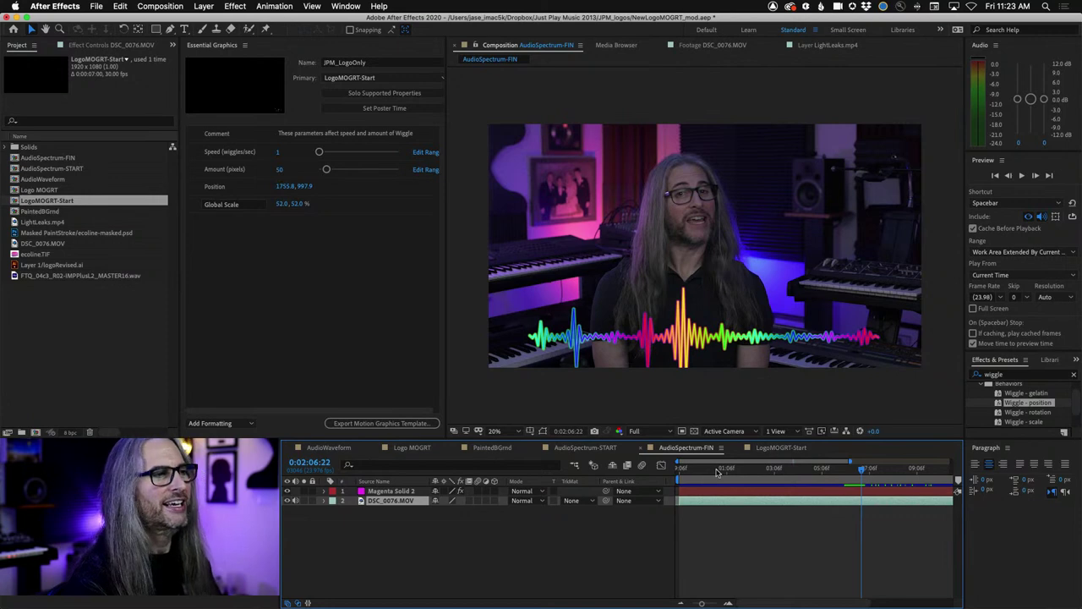
left_click(584, 448)
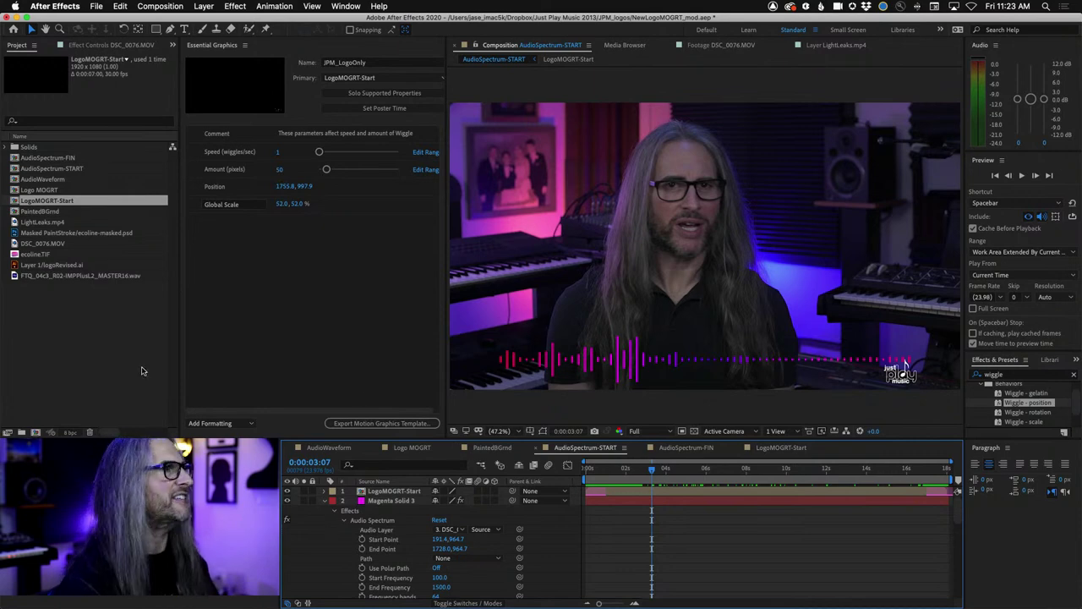
key("super+Tab")
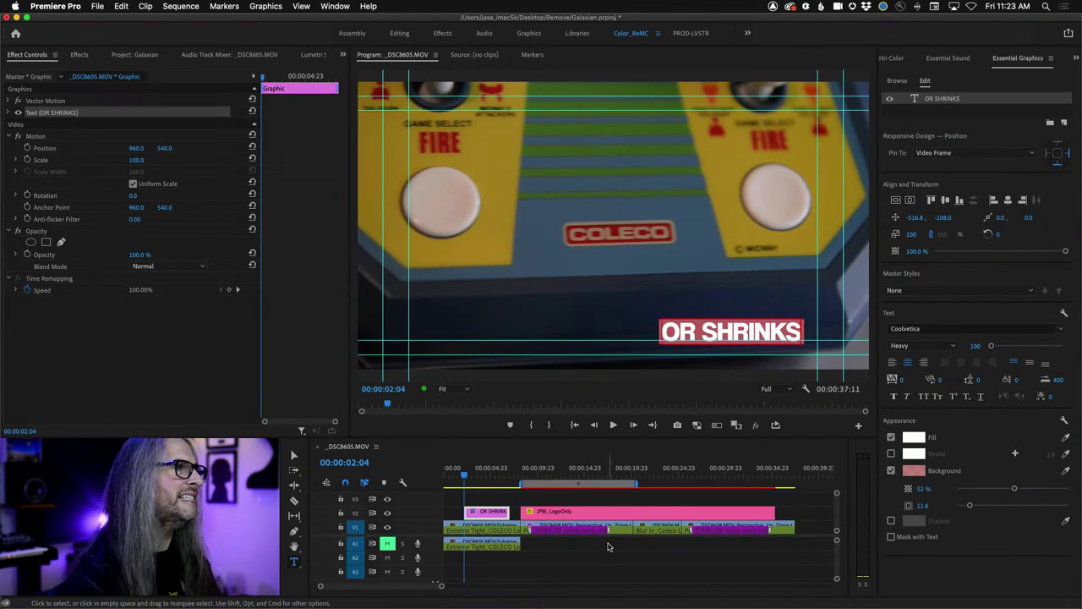
key("super+Tab")
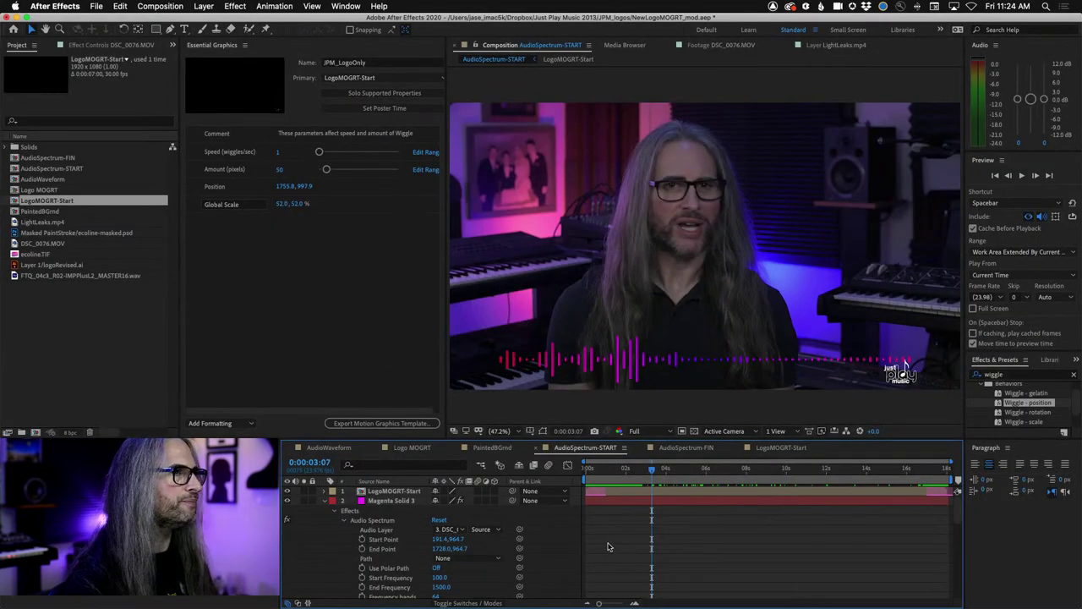
key("super+Tab")
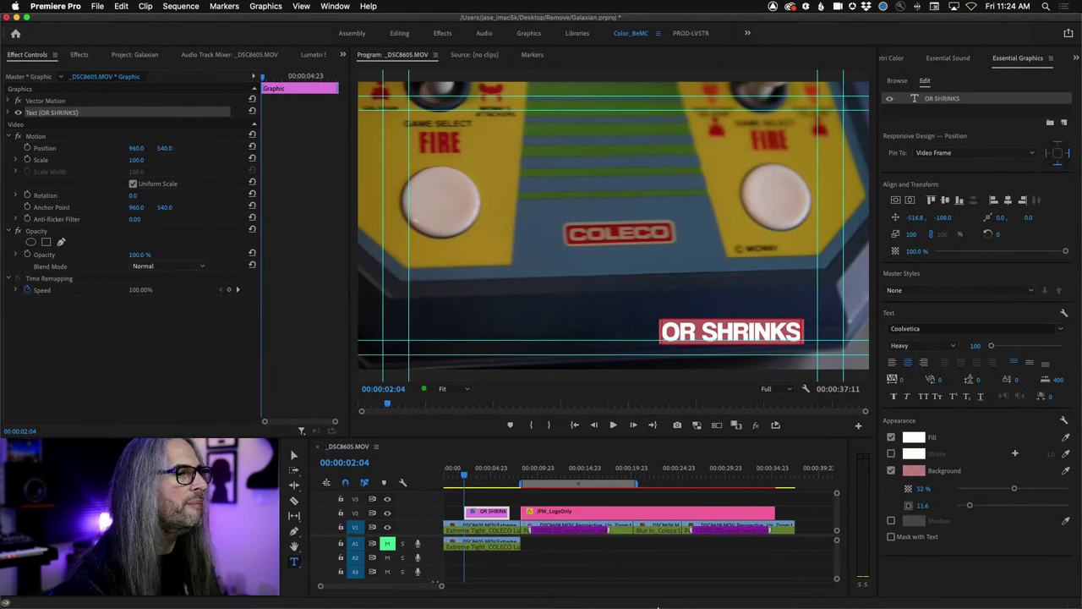
left_click(489, 602)
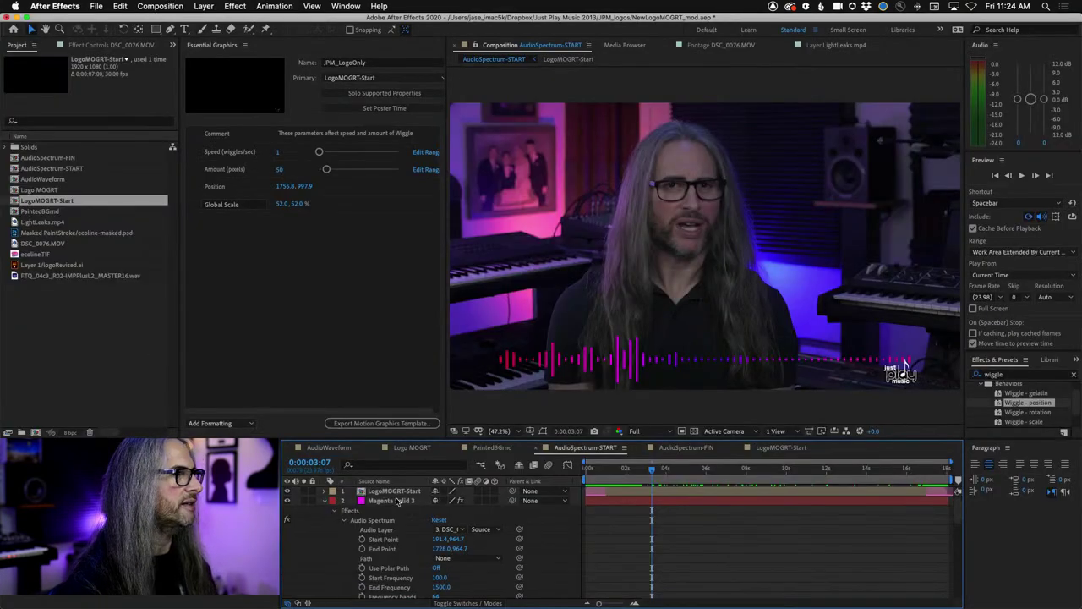
Step: Send the DSC_0076.MOV layer of the AudioSpectrum-FIN composition to Adobe Audition again
left_click(664, 447)
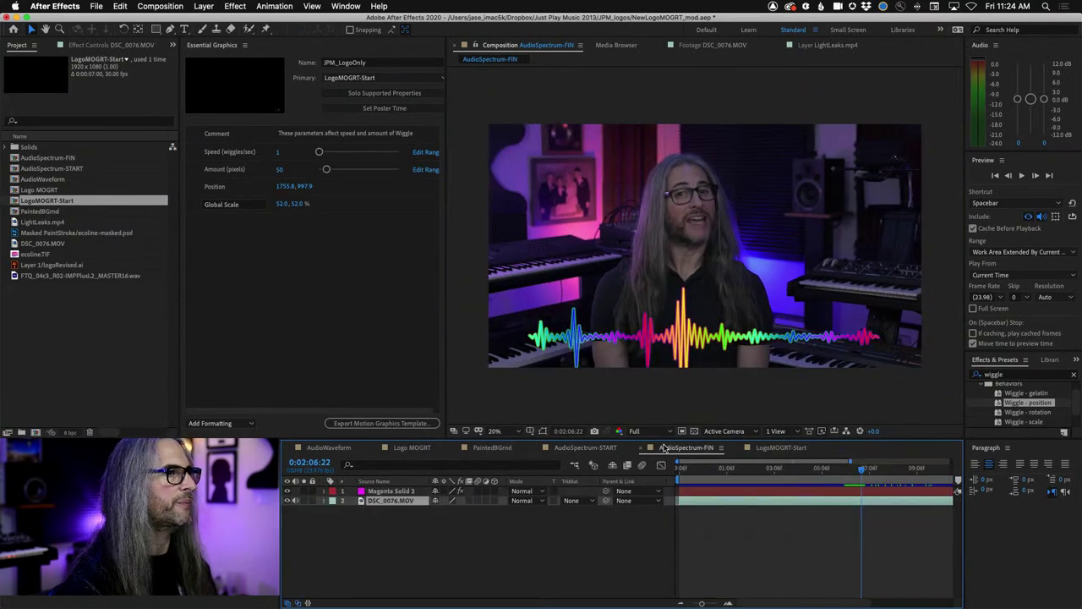
double_click(391, 500)
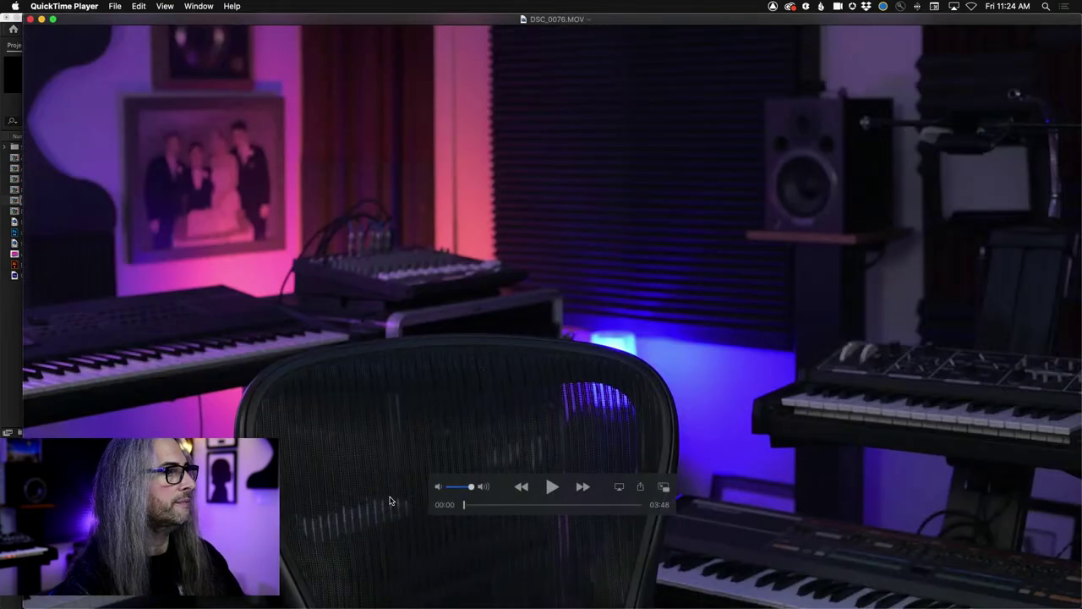
key("super+q")
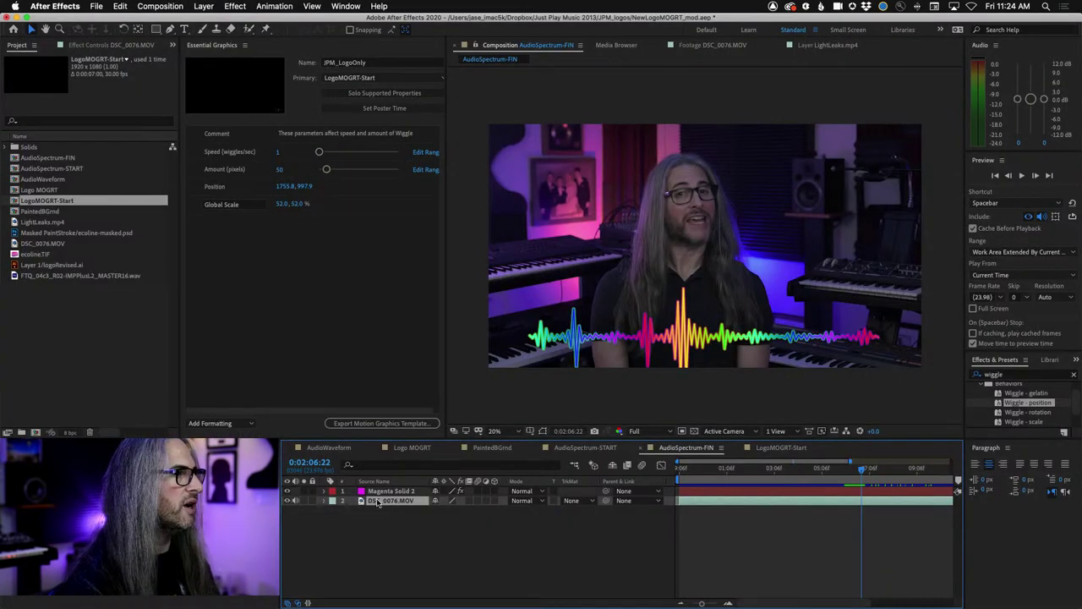
left_click(120, 6)
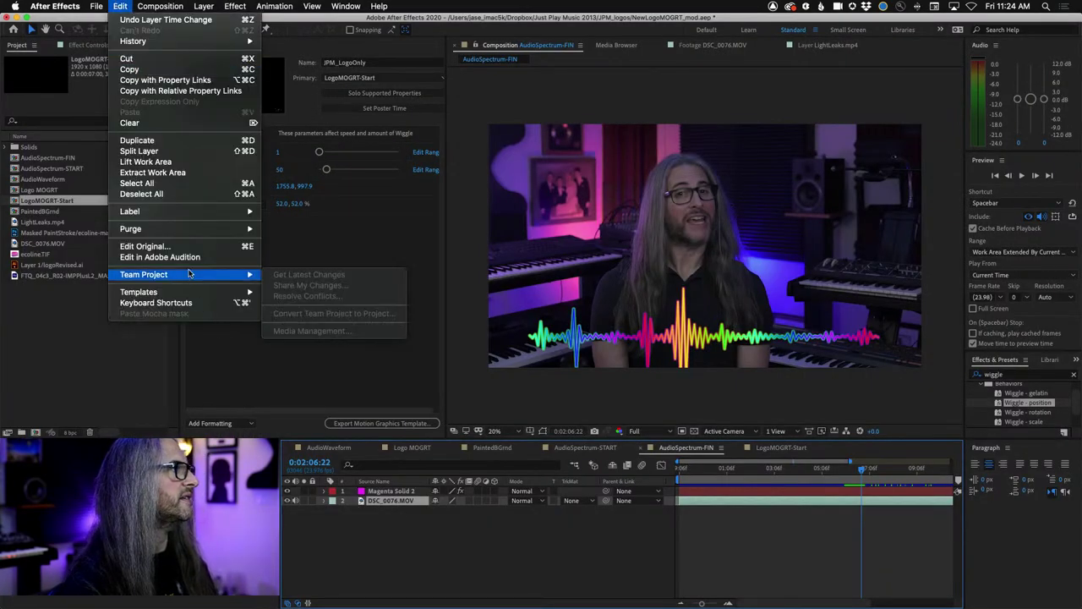
left_click(218, 328)
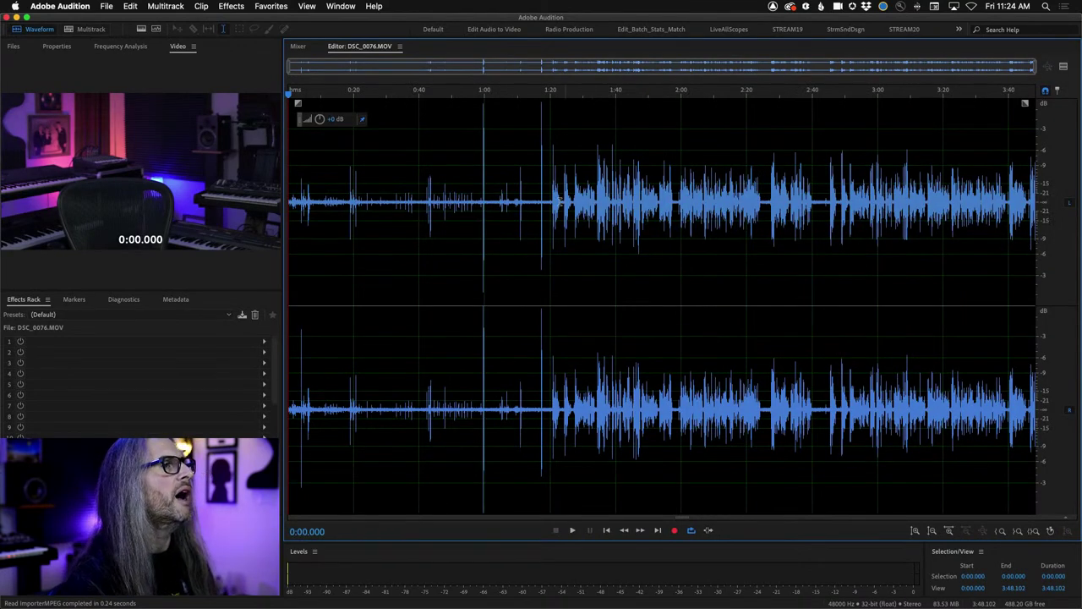
Step: Place the playhead at 1:20.850 and scan the recording for clipping with the DeClipper diagnostic, using the Restore Normal preset
left_click(552, 190)
left_click(123, 299)
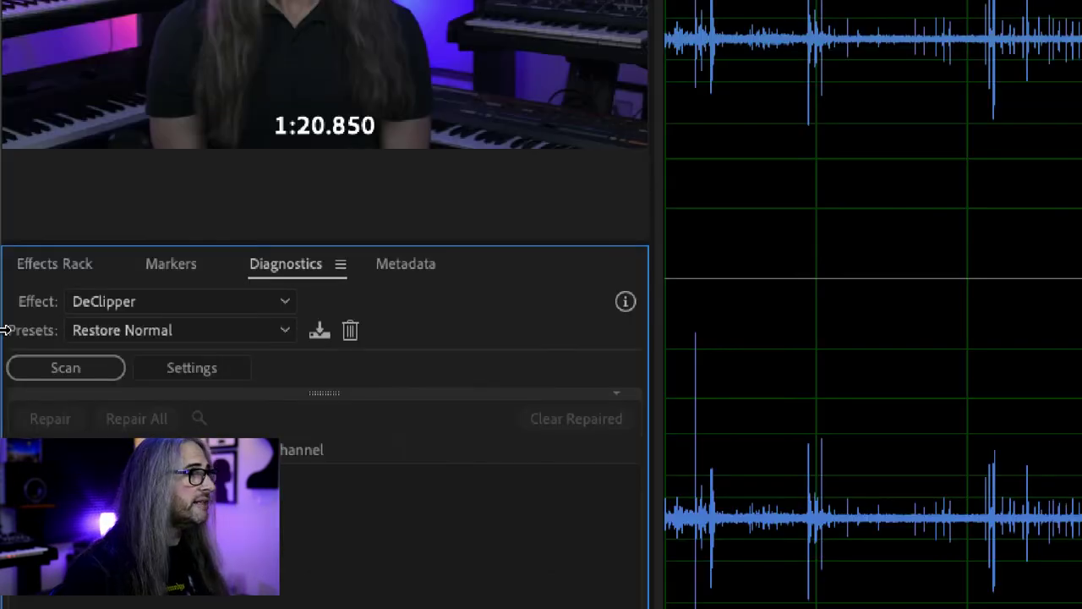
left_click(152, 303)
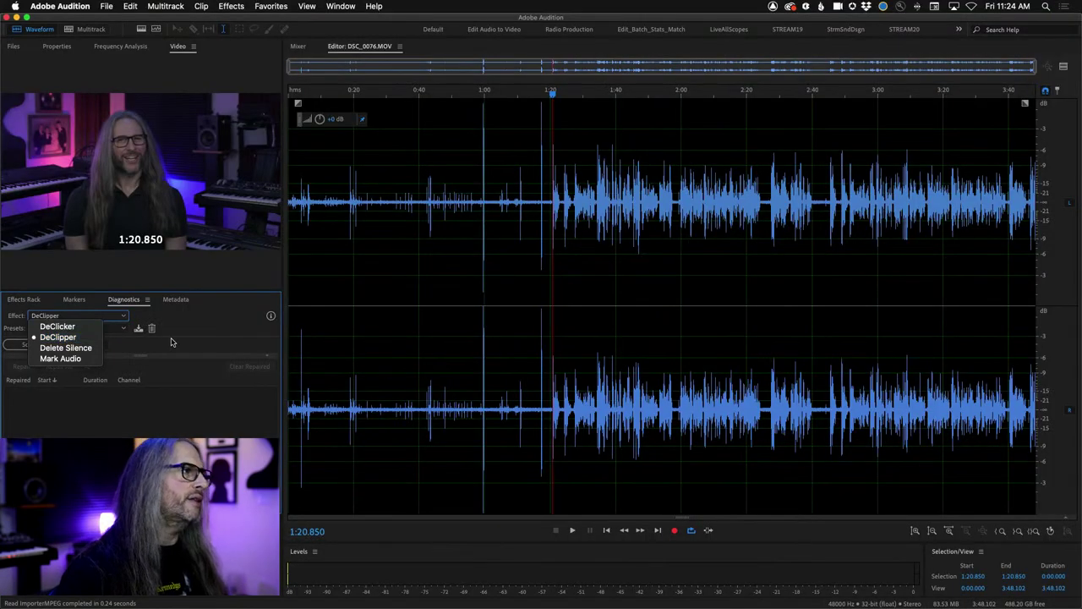
left_click(499, 364)
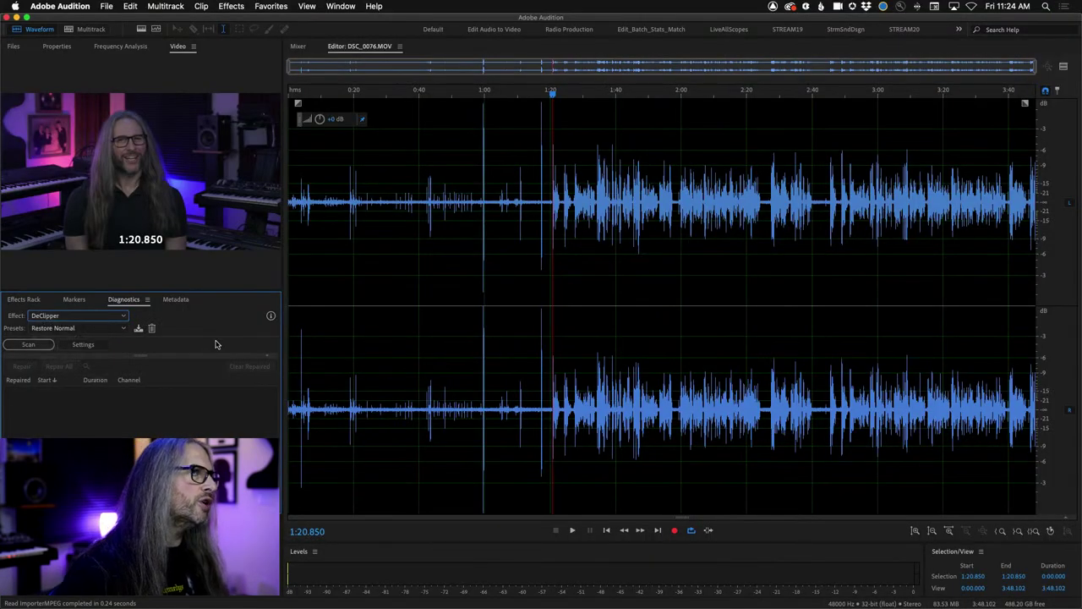
left_click(21, 345)
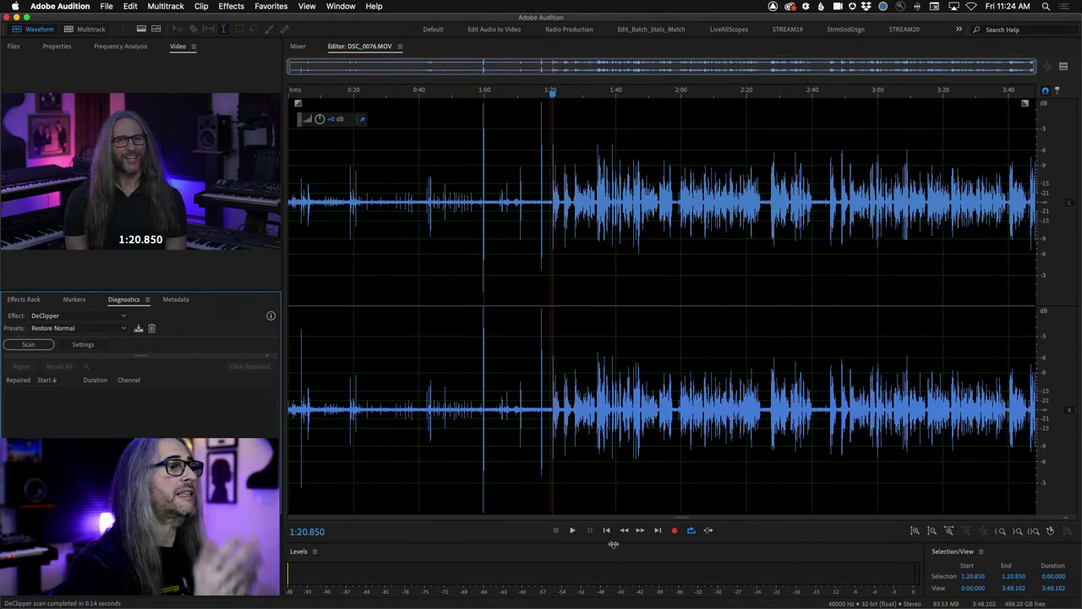
Step: Scan the recording's amplitude statistics and jump to the location of the left channel's peak amplitude
left_click(315, 6)
mouse_move(341, 5)
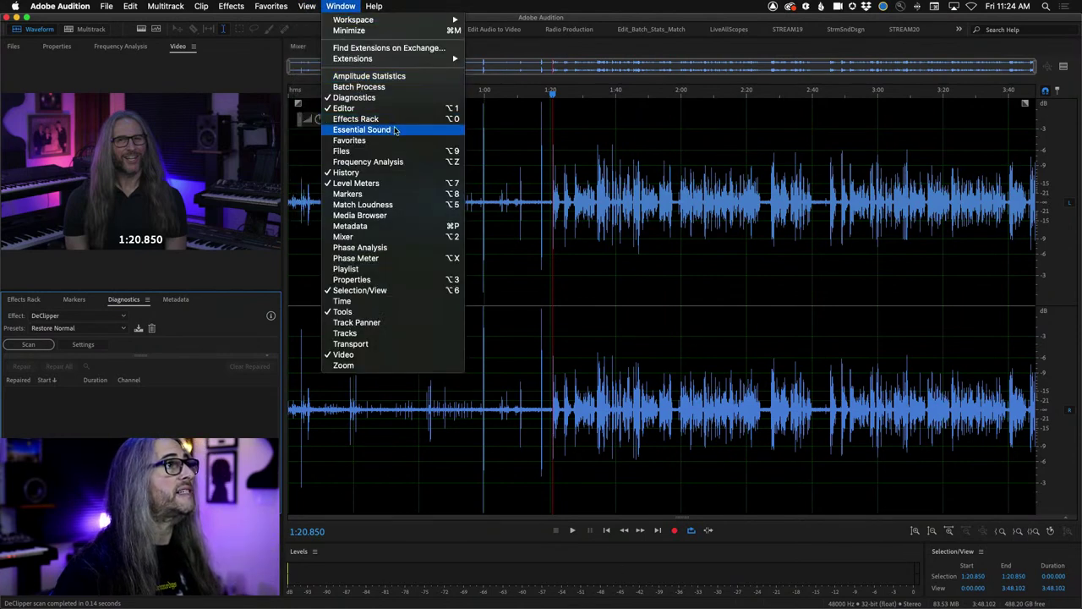
left_click(400, 76)
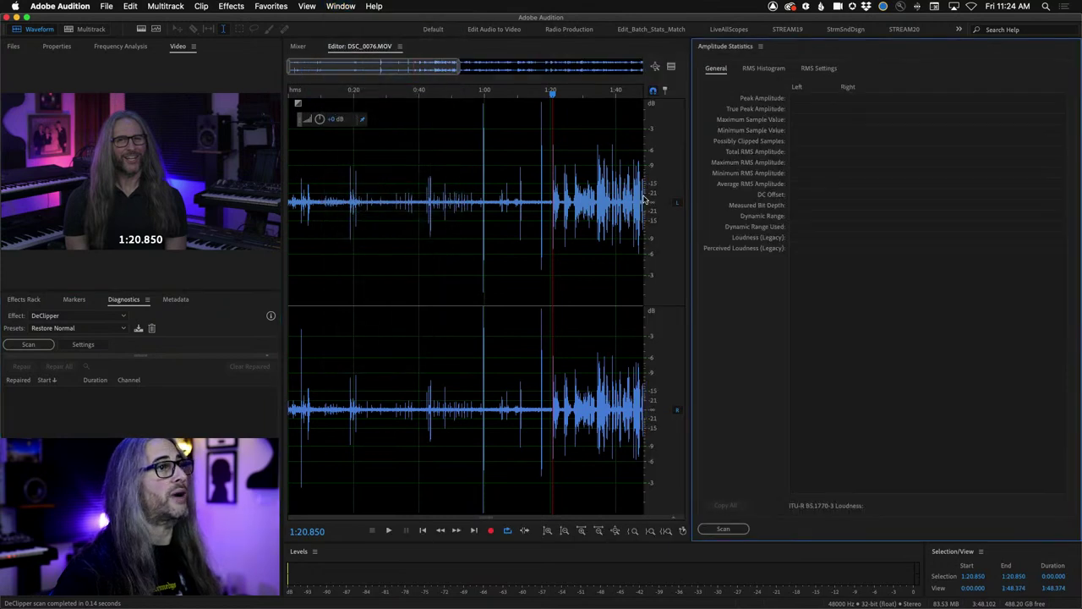
left_click(723, 528)
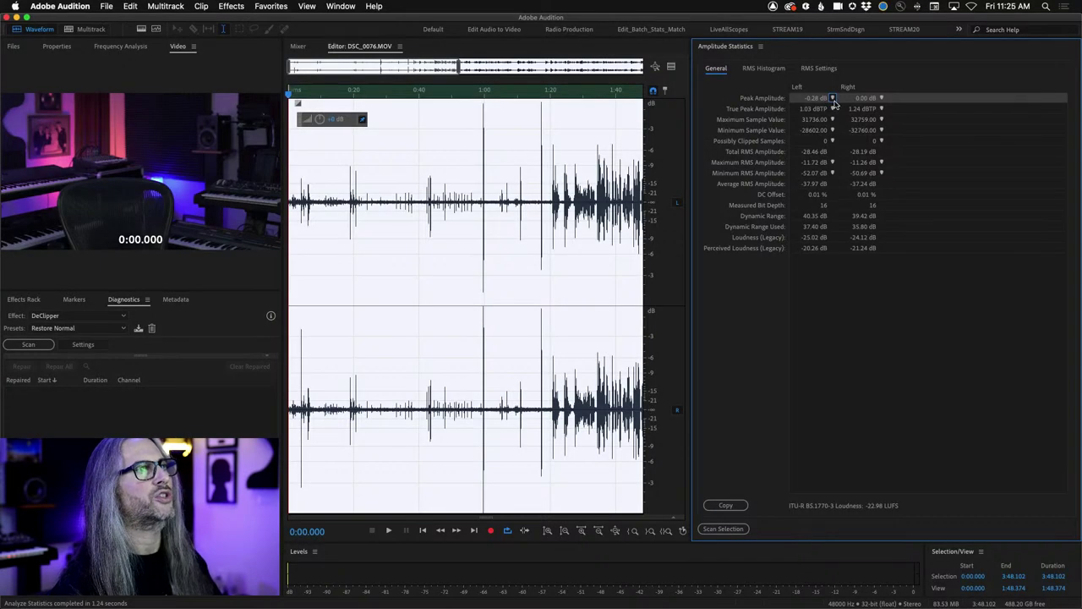
left_click(832, 98)
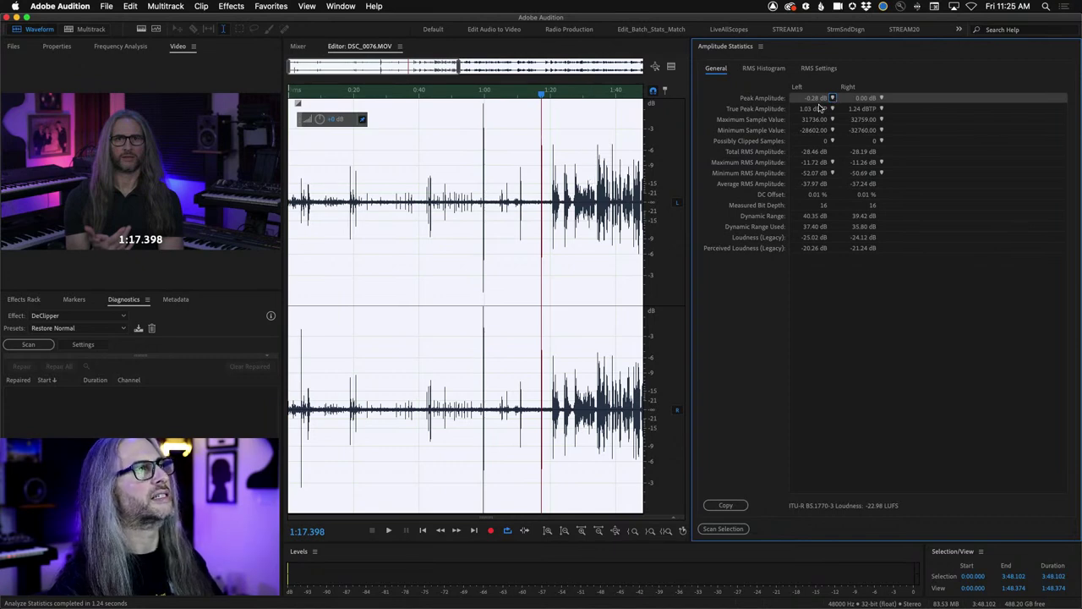
Step: Clear the waveform selection and jump to the location of the right channel's peak amplitude
left_click(507, 368)
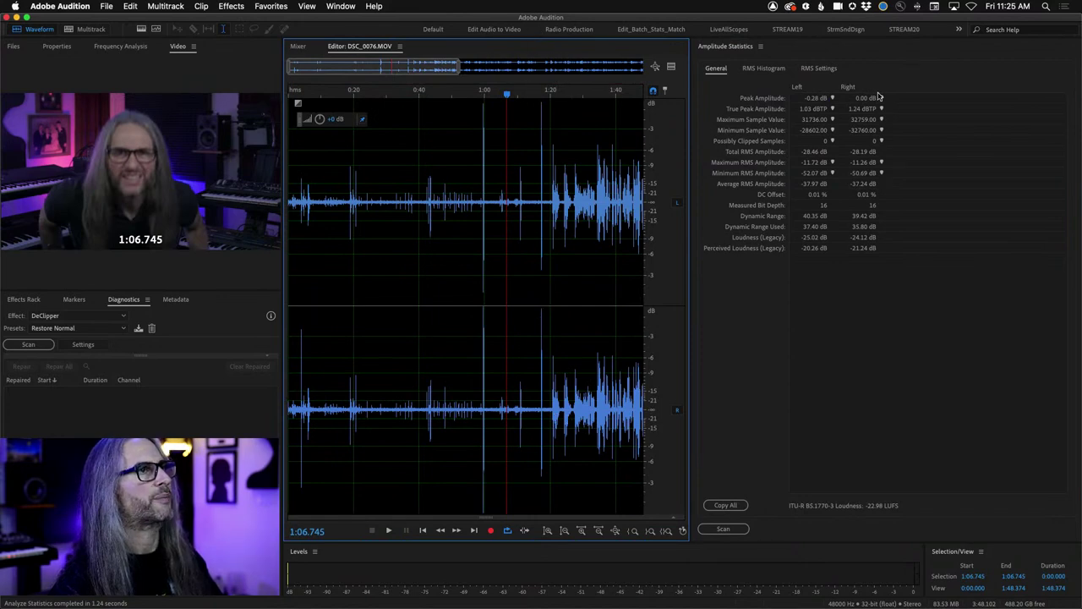
left_click(482, 139)
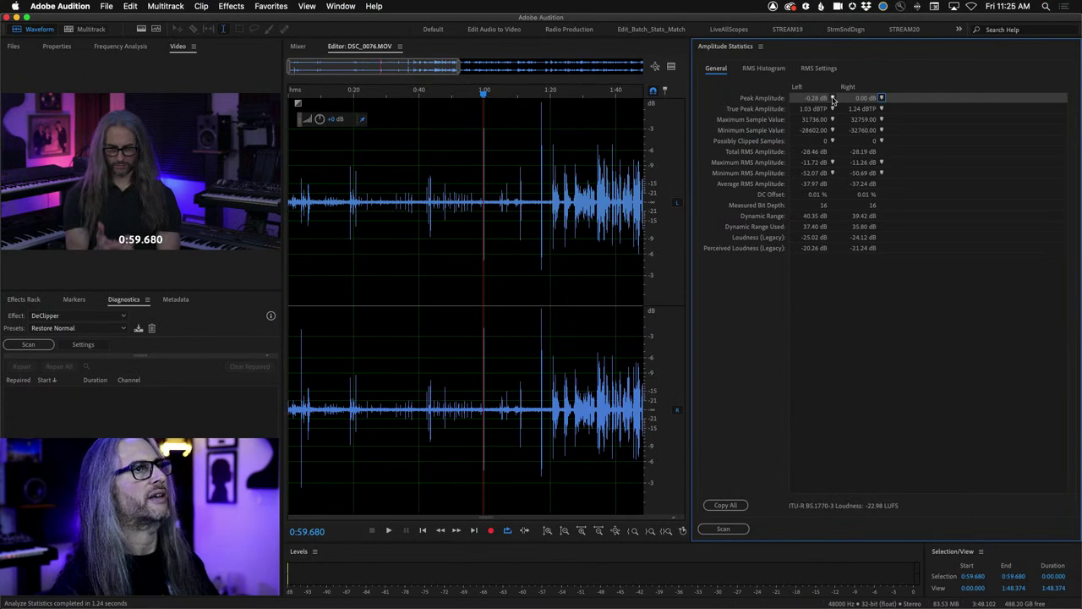
left_click(882, 98)
left_click(882, 98)
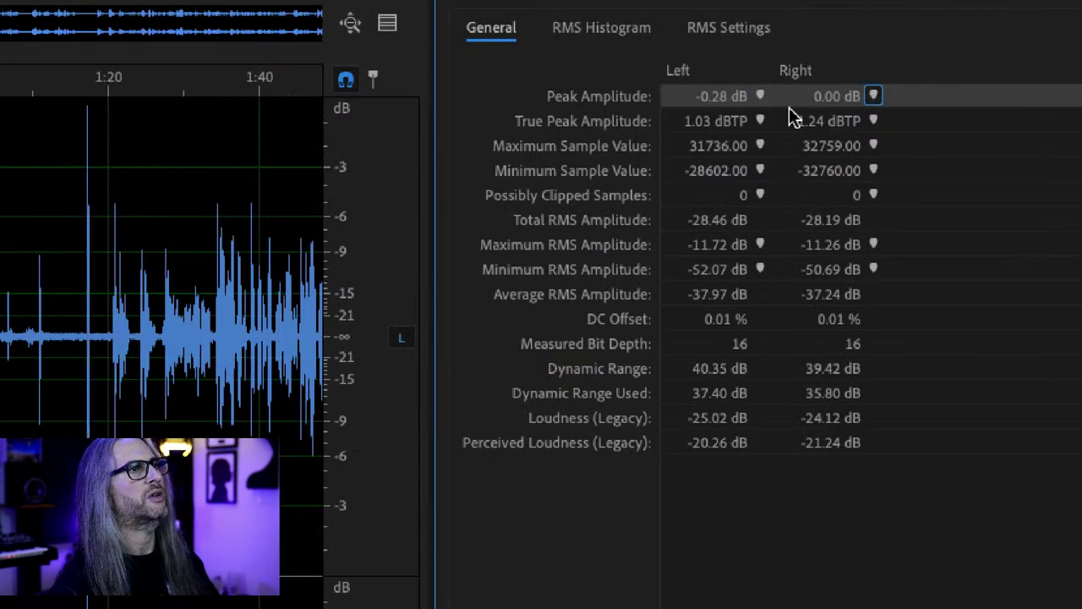
Step: Check the true peak amplitude locations of both channels and the left channel's possibly clipped samples
left_click(759, 121)
left_click(874, 120)
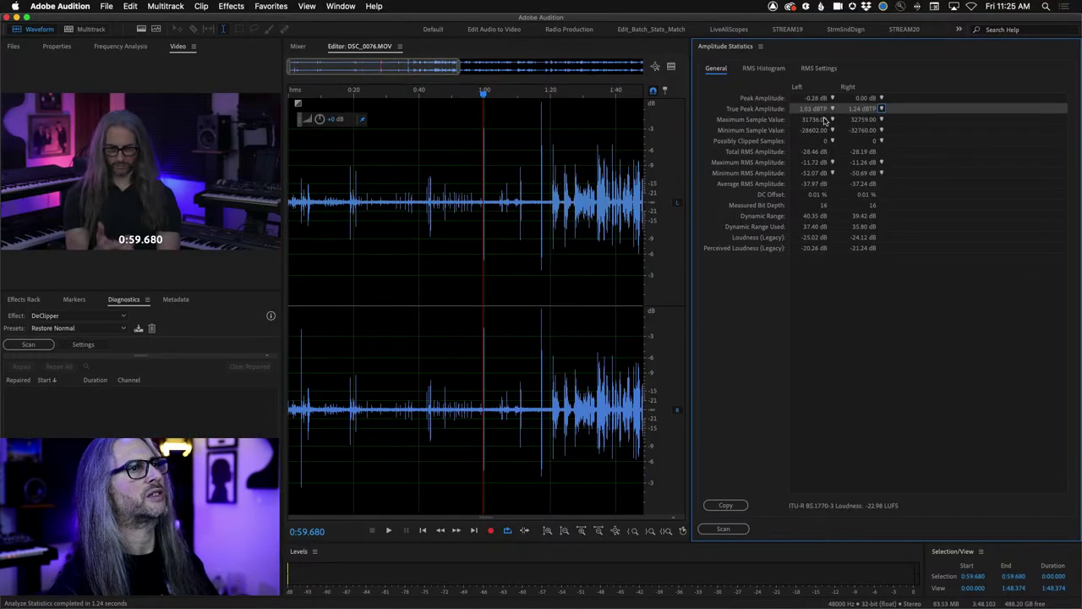
left_click(833, 141)
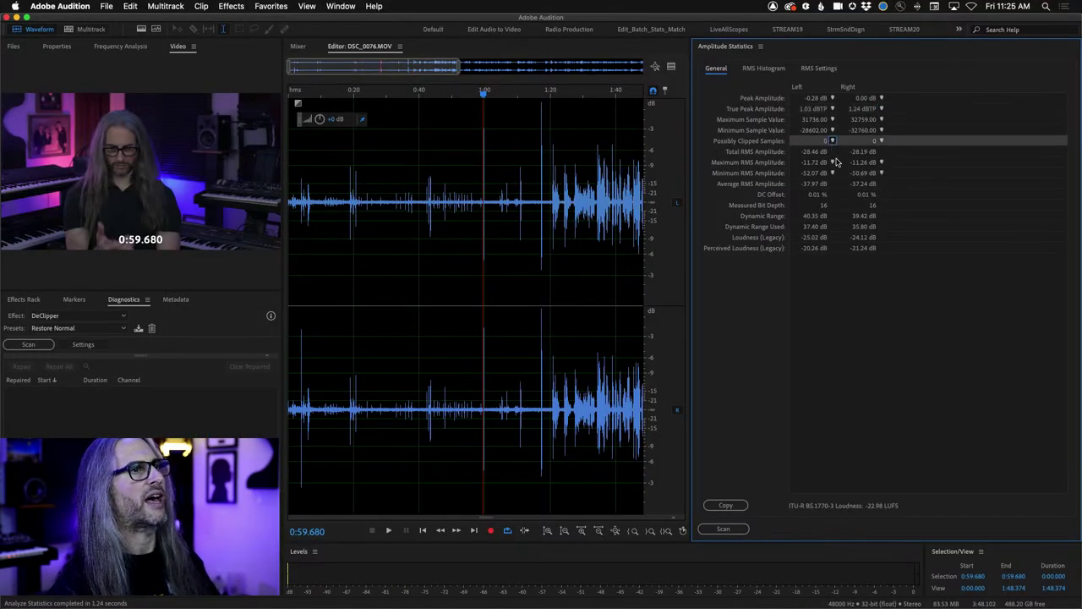
Step: Jump to the maximum and minimum RMS amplitude locations of both channels, and return to the right channel's peak amplitude
left_click(832, 162)
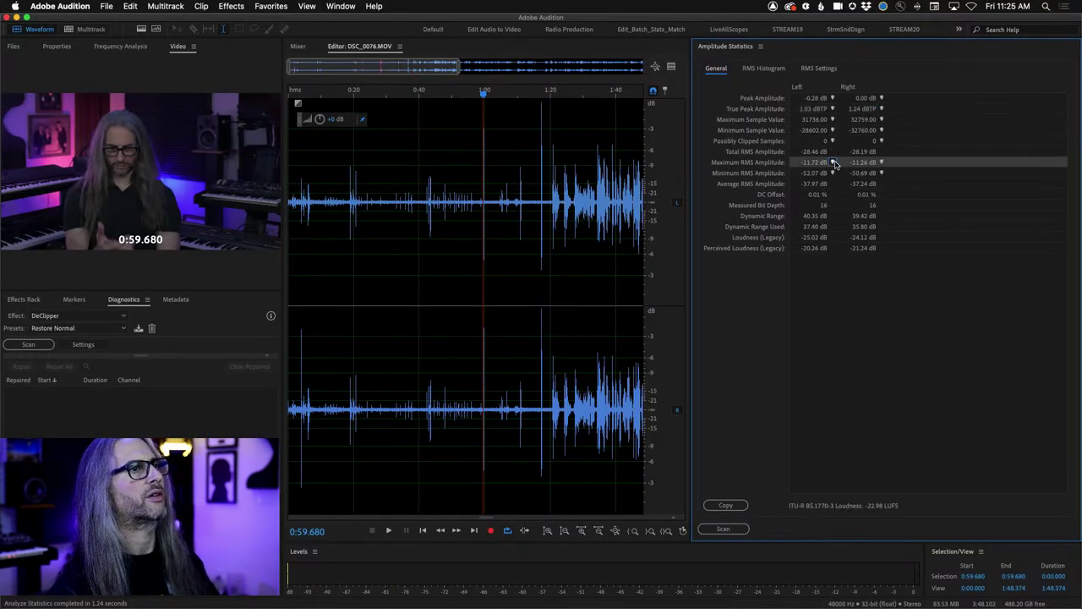
left_click(881, 162)
left_click(833, 173)
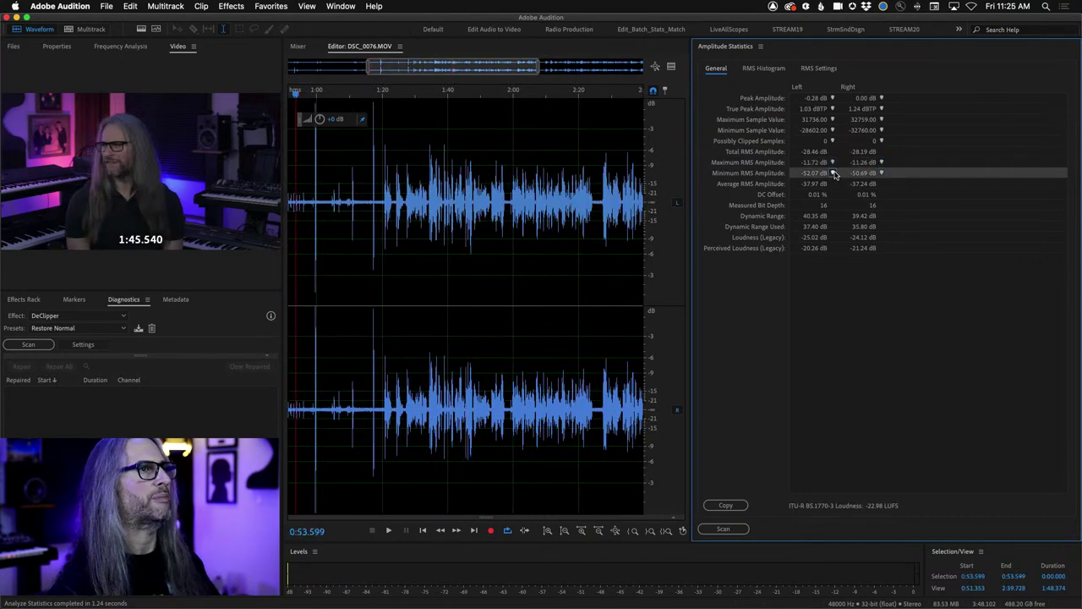
left_click(882, 172)
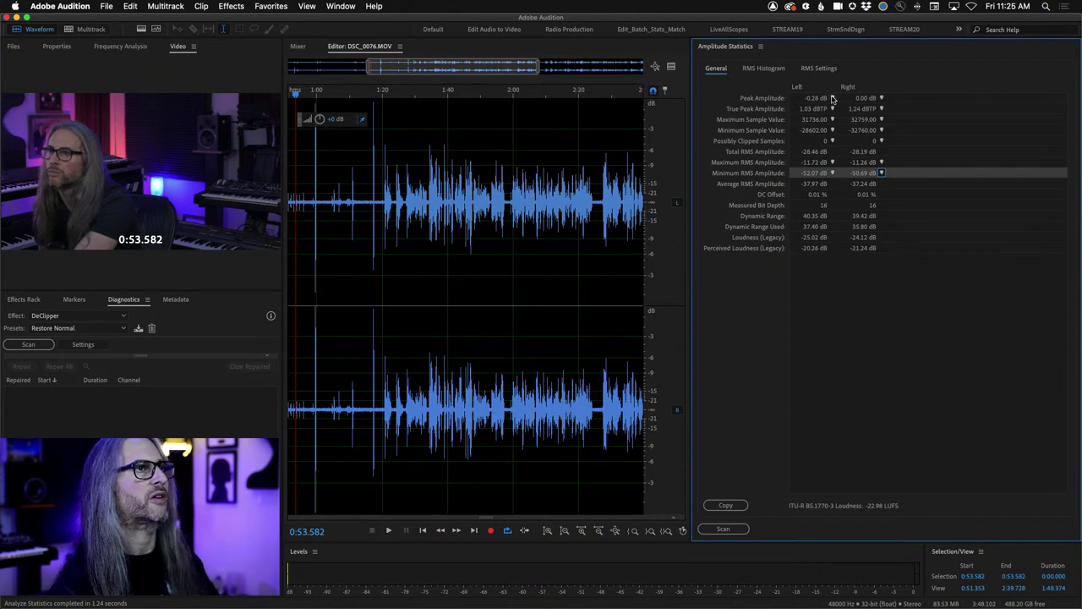
left_click(832, 98)
left_click(881, 98)
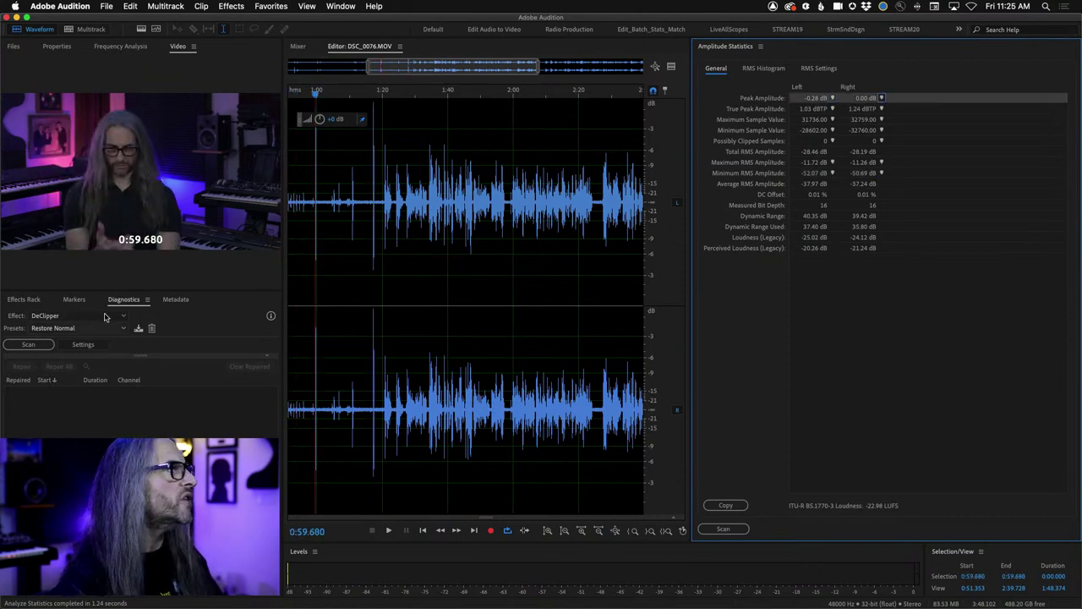
Step: Examine the presets of the DeClicker and DeClipper diagnostics, leaving DeClipper set to Restore Normal
left_click(107, 317)
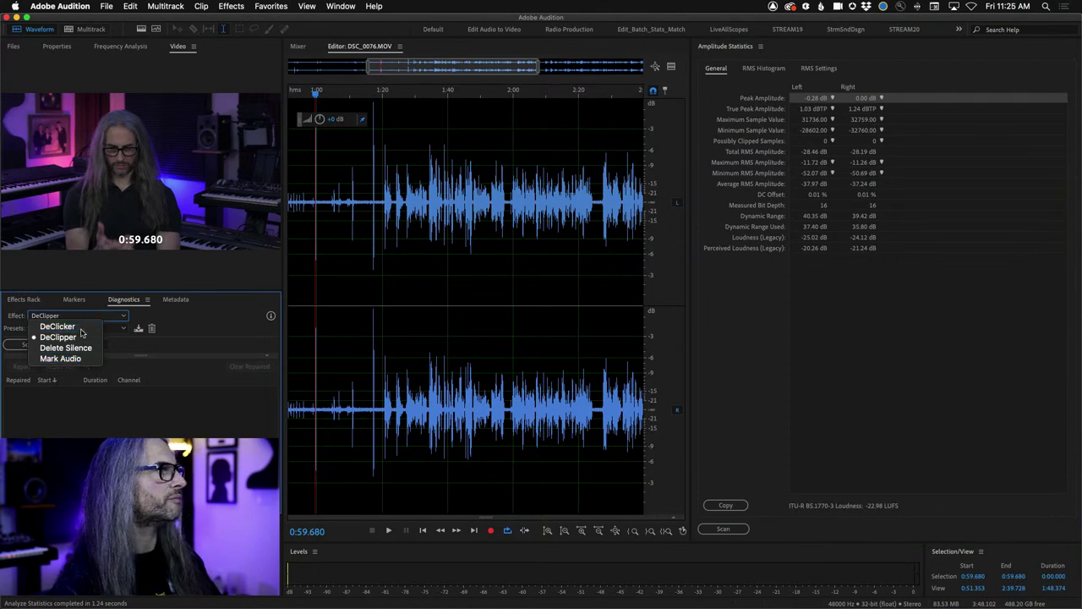
left_click(53, 331)
left_click(77, 328)
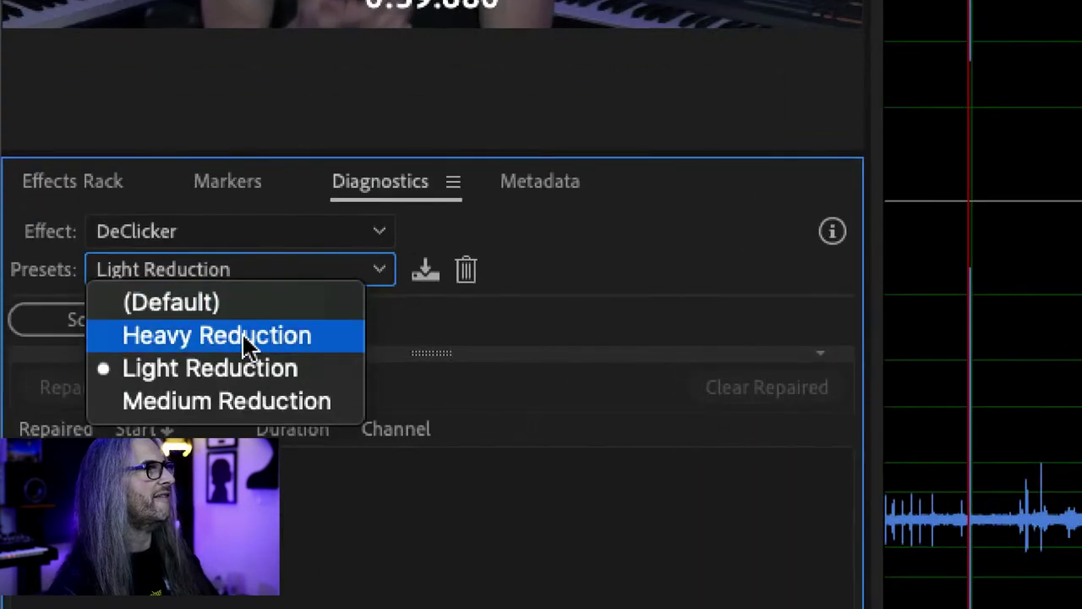
left_click(361, 235)
left_click(361, 234)
left_click(290, 297)
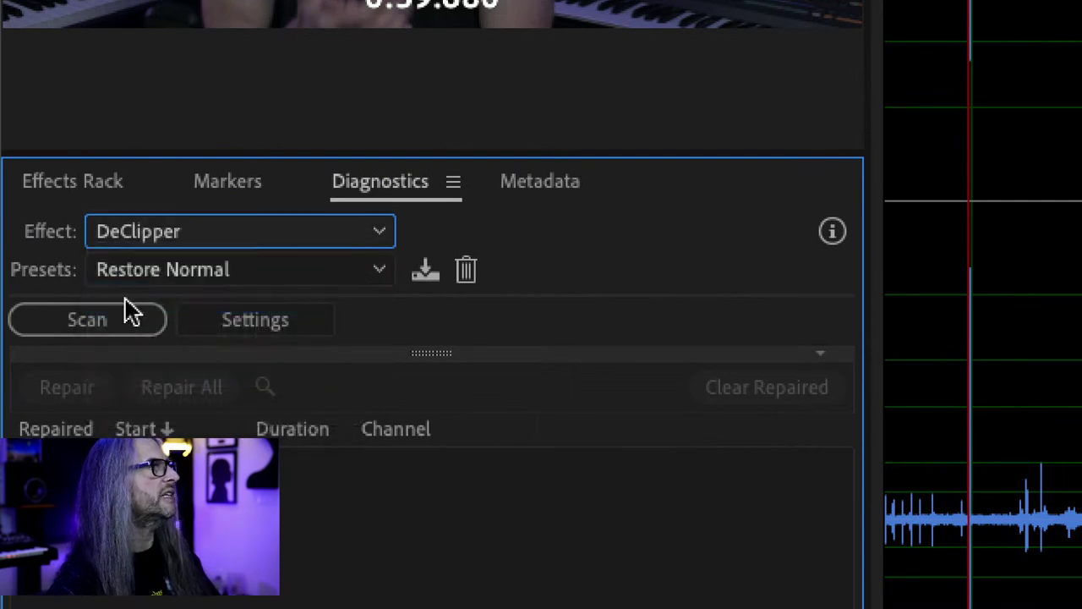
left_click(195, 275)
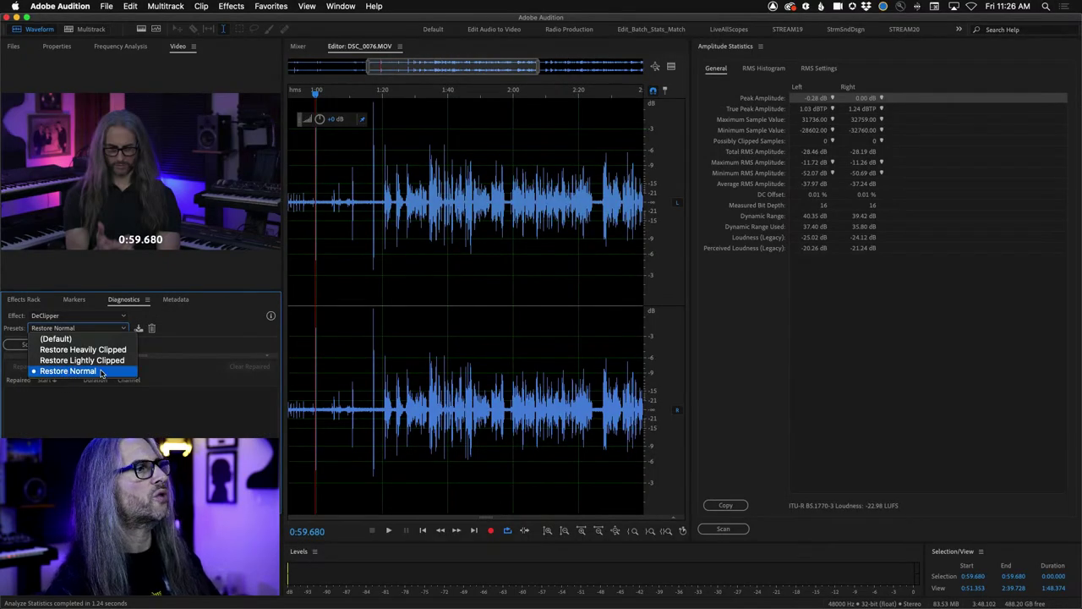
left_click(101, 372)
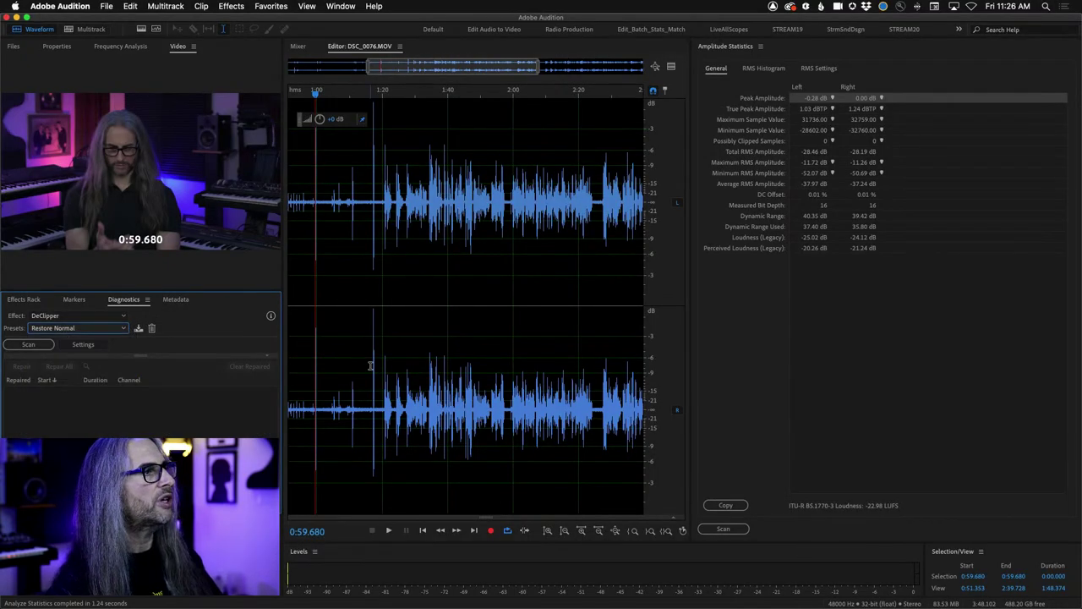